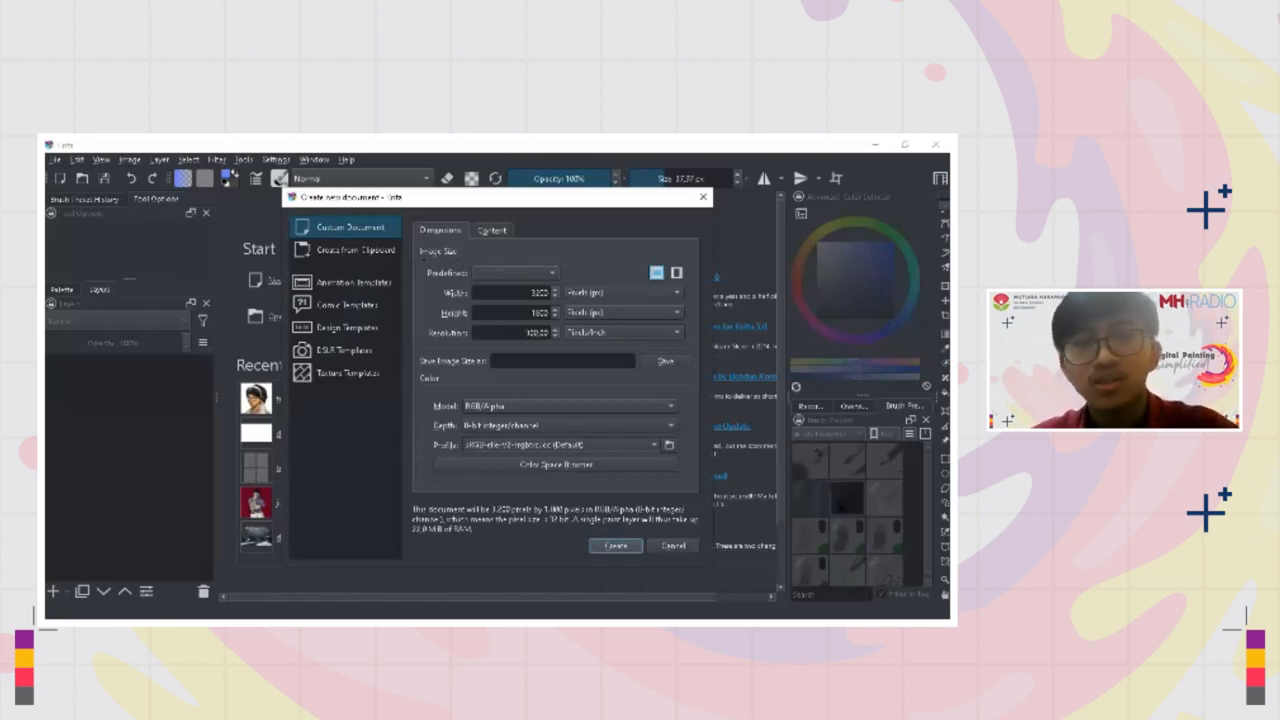
Create a custom document 3200 px wide and 1800 px high
double_click(540, 293)
click(540, 293)
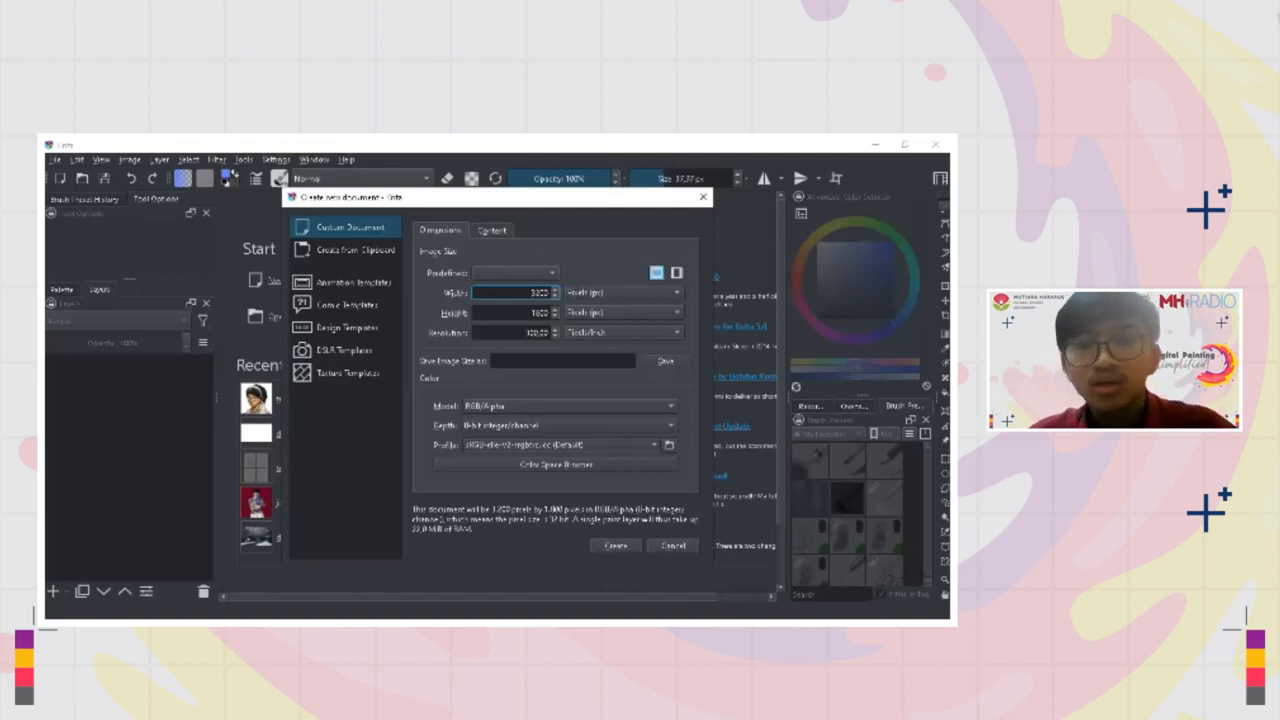
click(616, 546)
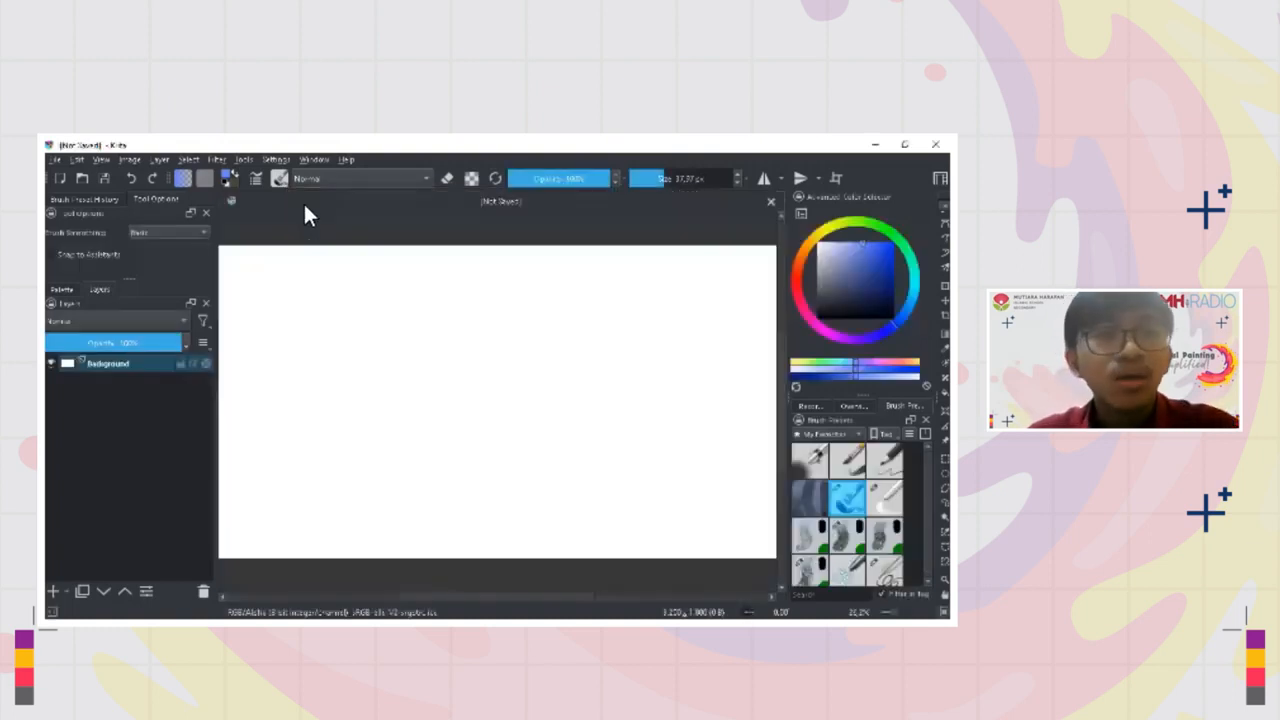
mouse_move(499, 364)
mouse_down()
mouse_move(546, 401)
mouse_move(590, 354)
mouse_up()
key(ctrl+z)
key(minus)
drag(510, 395, 465, 401)
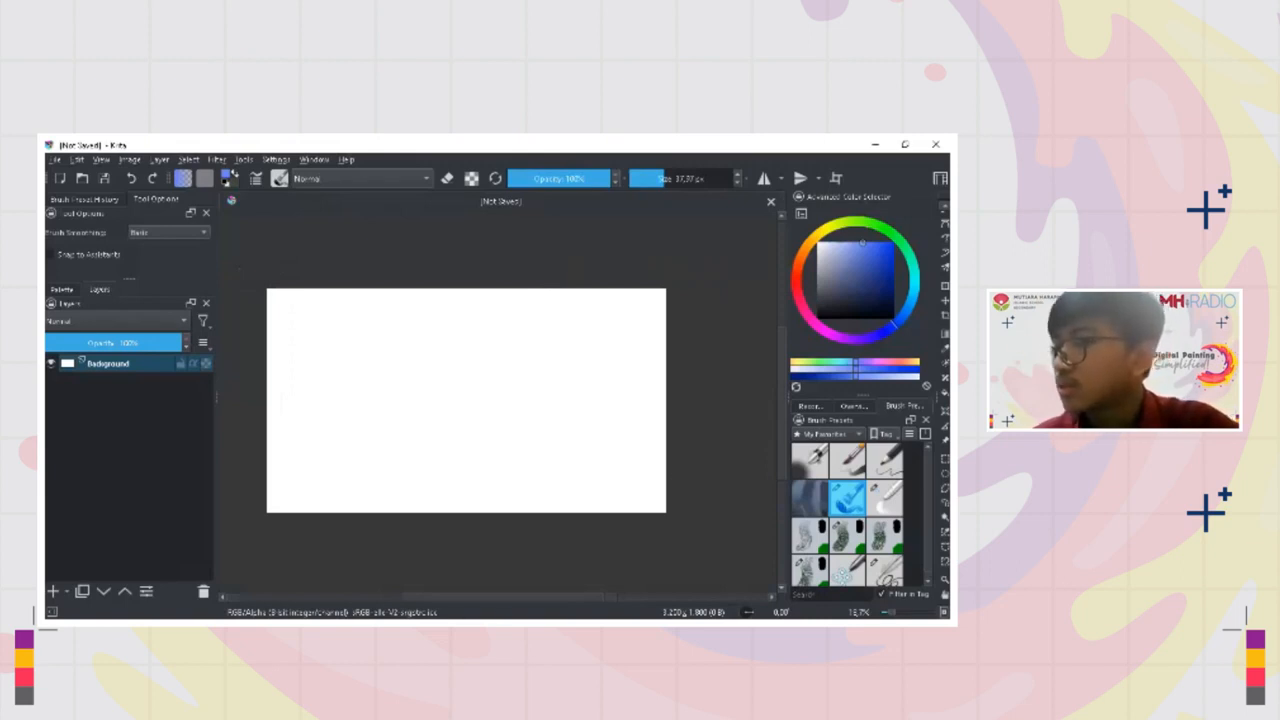
key(alt+Tab)
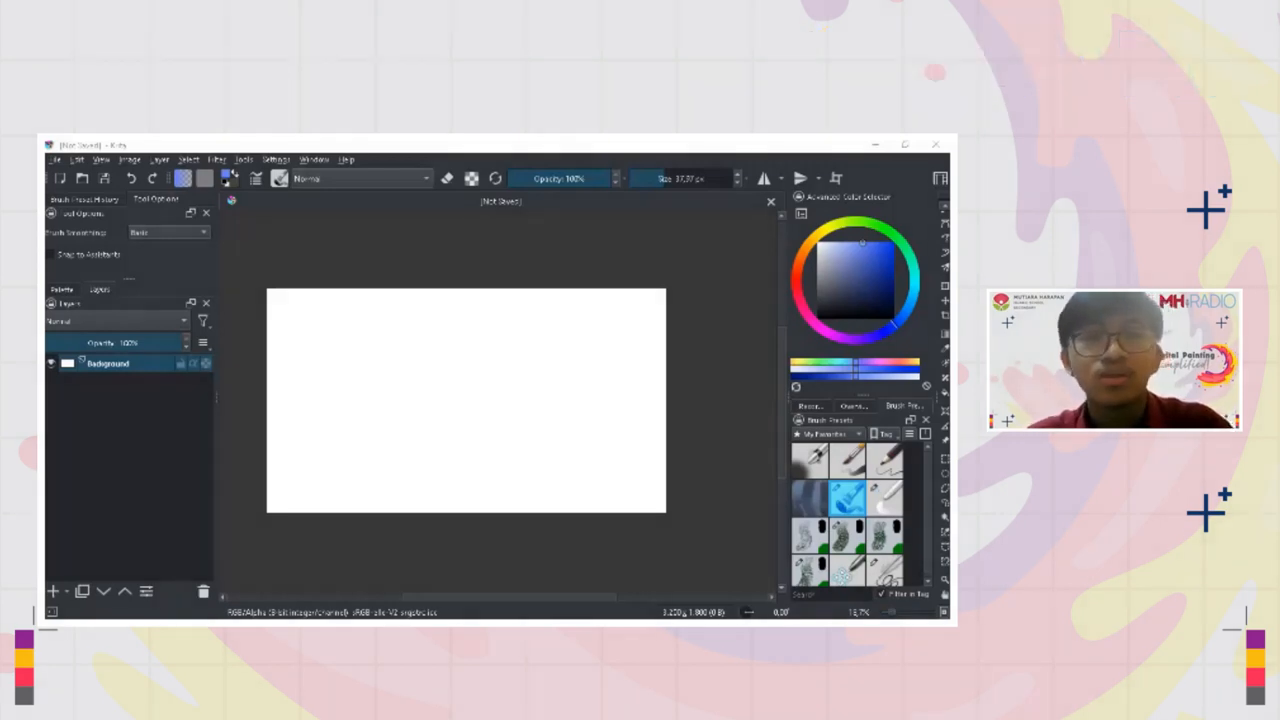
key(ctrl+shift)
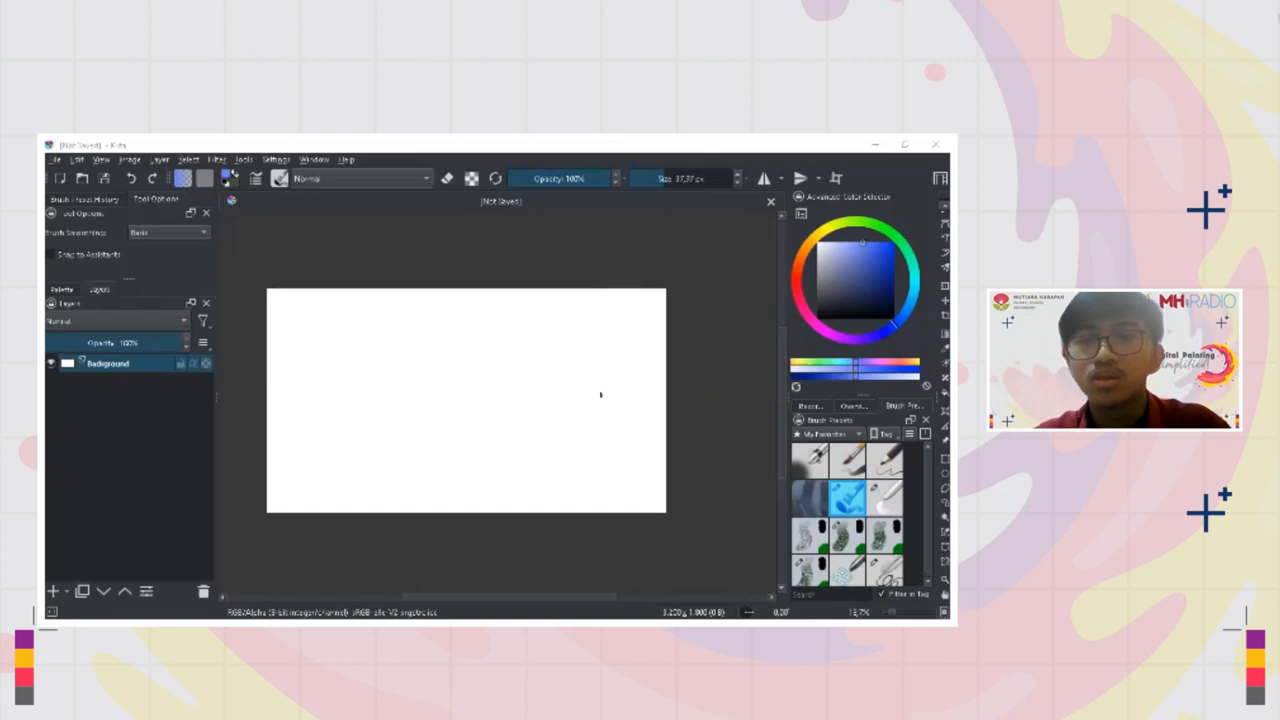
click(601, 394)
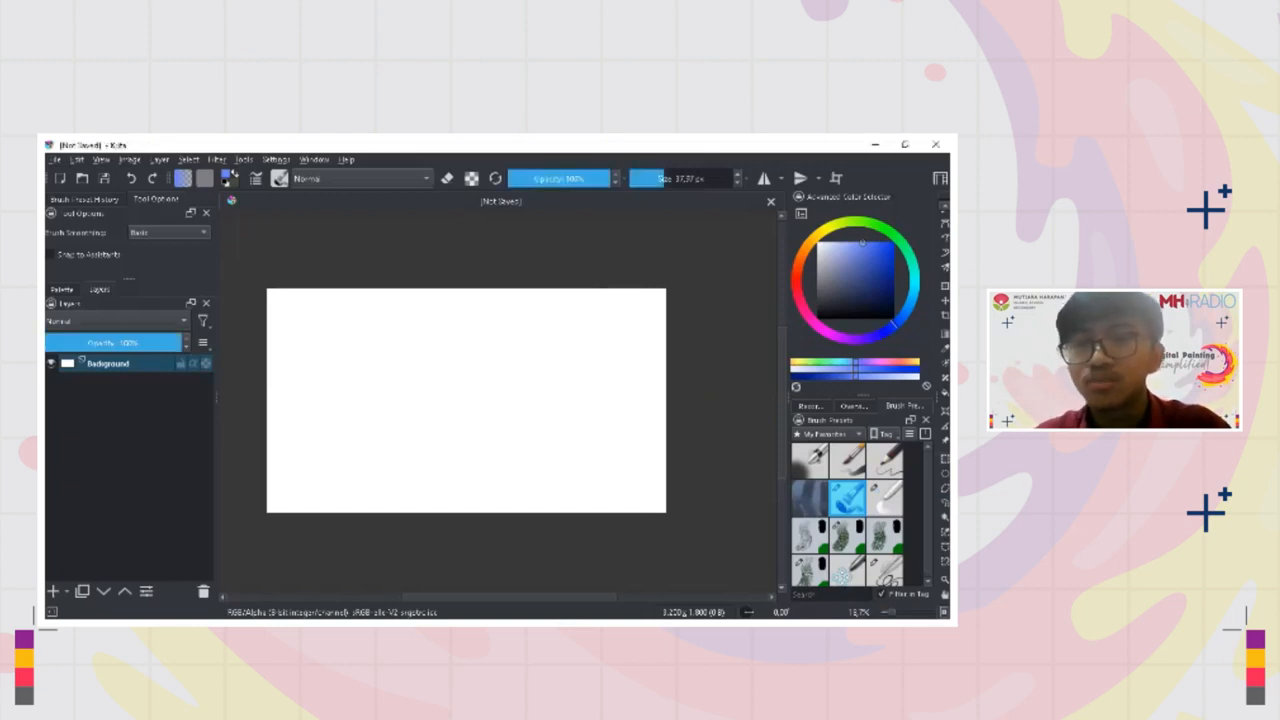
Enlarge the toolbox icons to 64x64 and look through the available tools
click(909, 433)
click(900, 569)
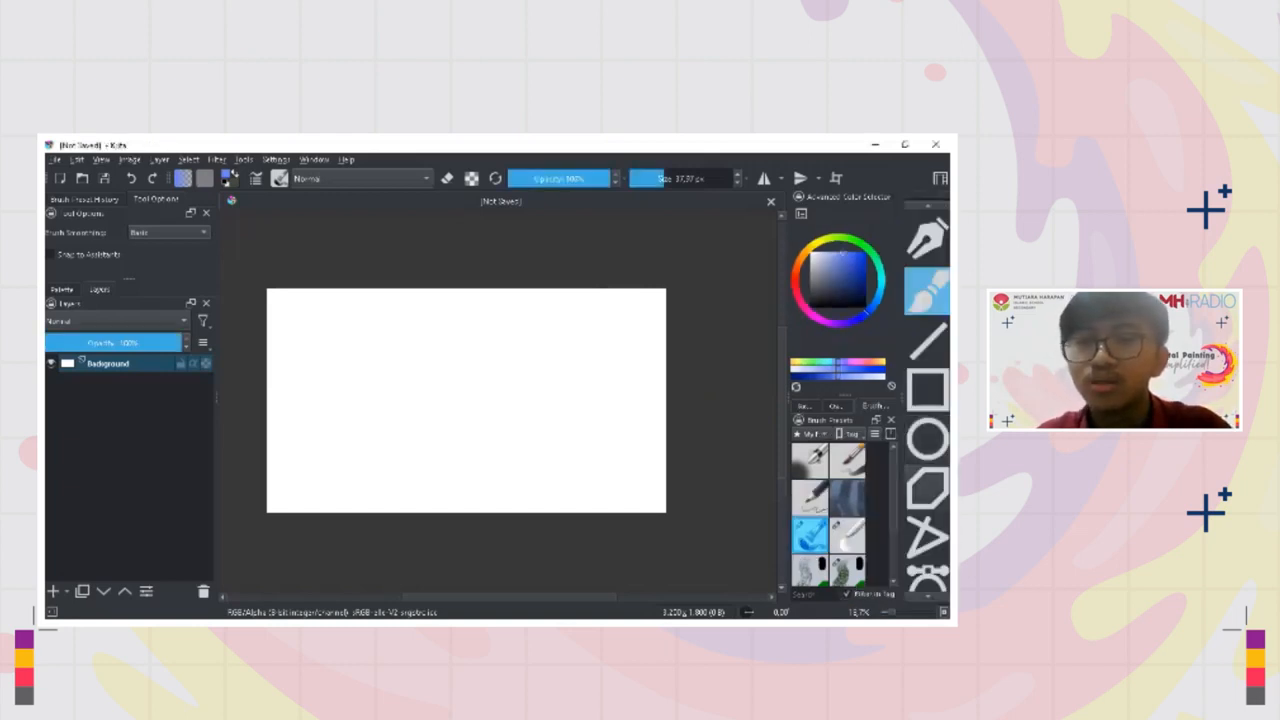
scroll(927, 400, down, 5)
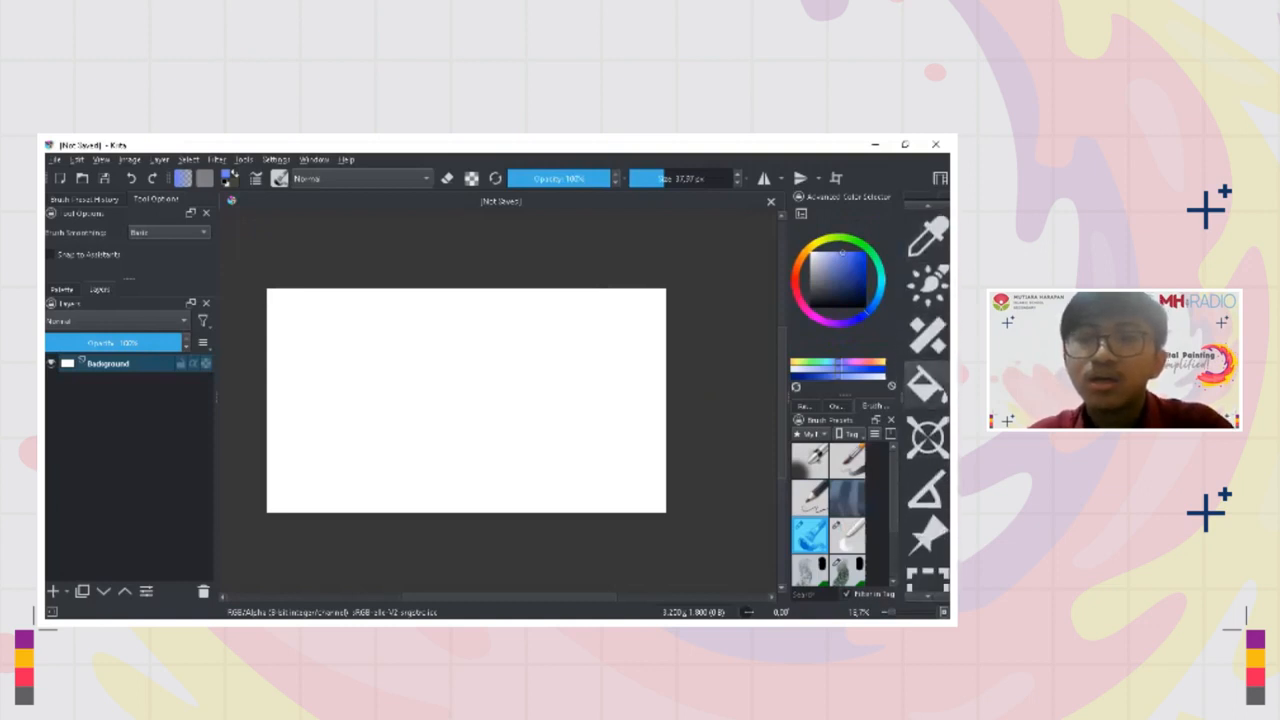
scroll(927, 400, up, 5)
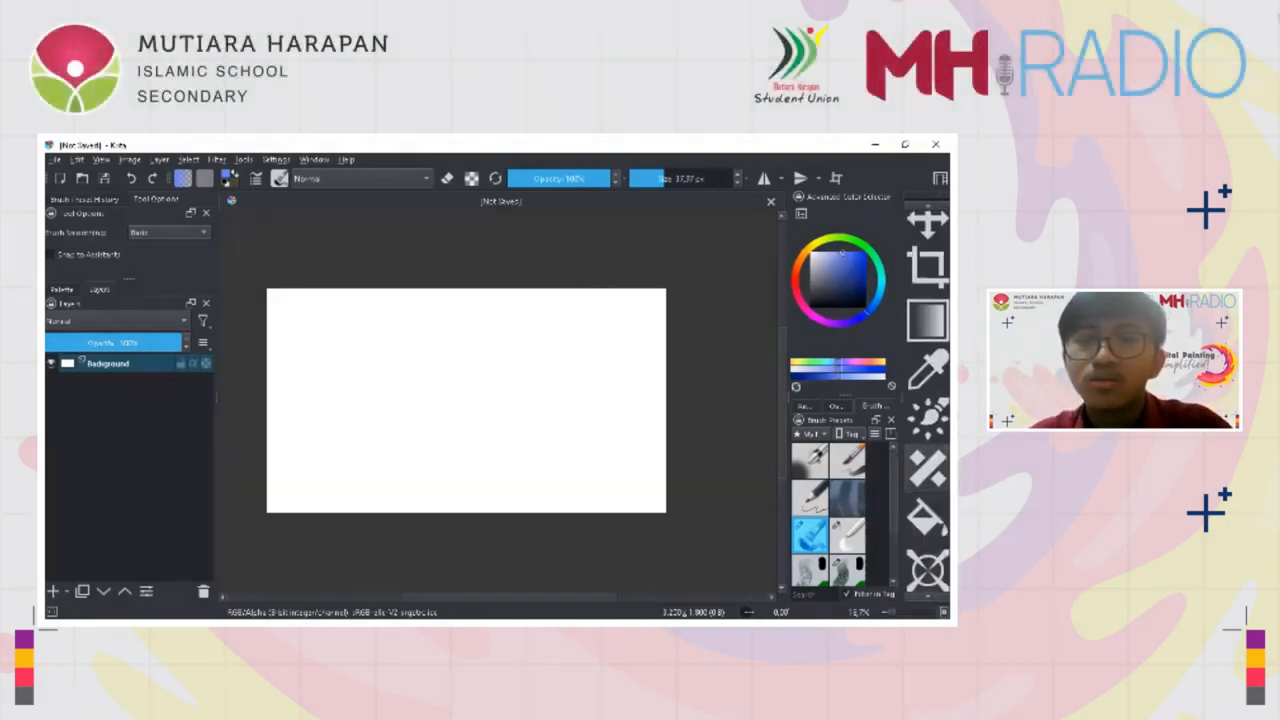
scroll(927, 400, down, 5)
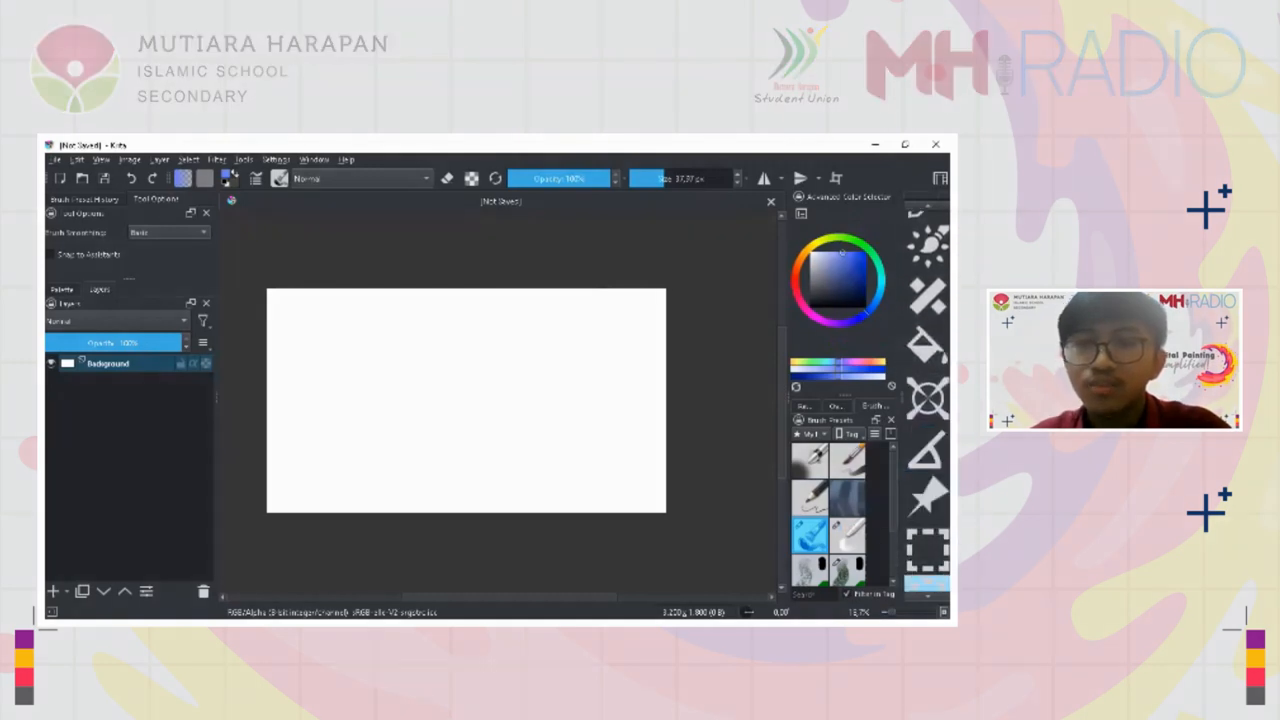
Paste the copied desert photo collage with the Reference Images tool and scale it down
click(927, 497)
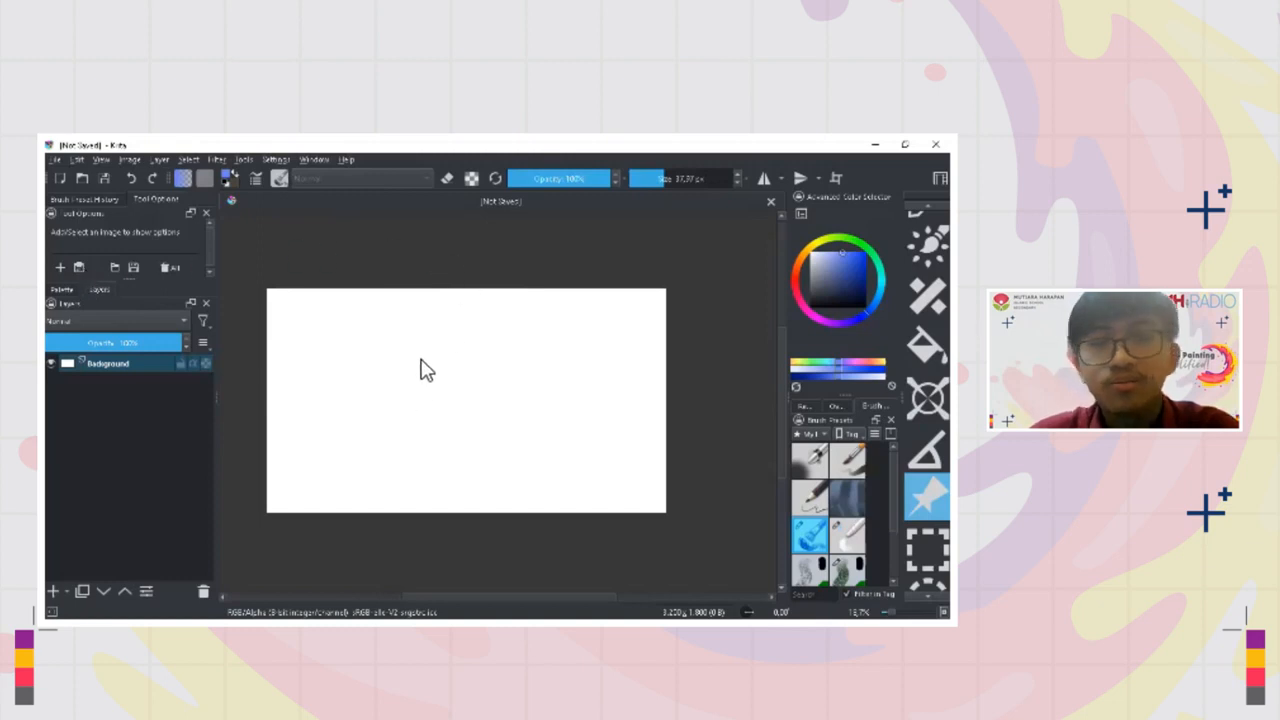
key(ctrl+v)
drag(446, 400, 444, 307)
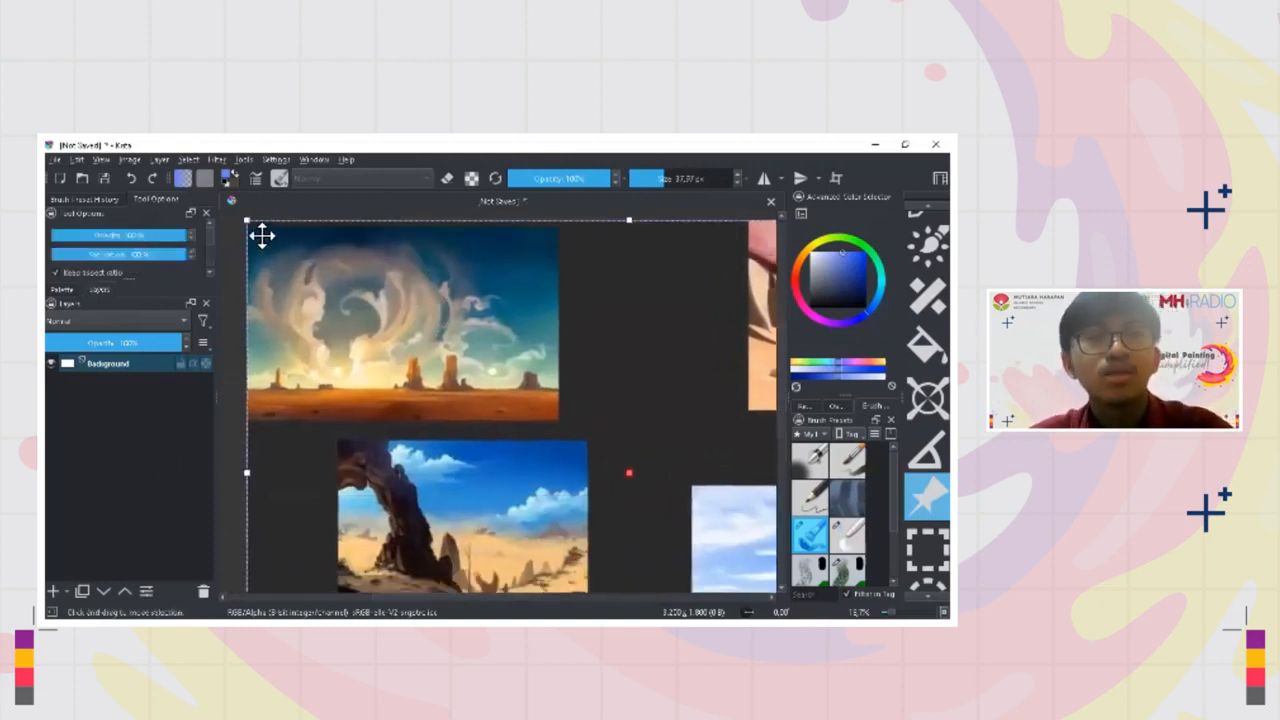
drag(248, 219, 421, 352)
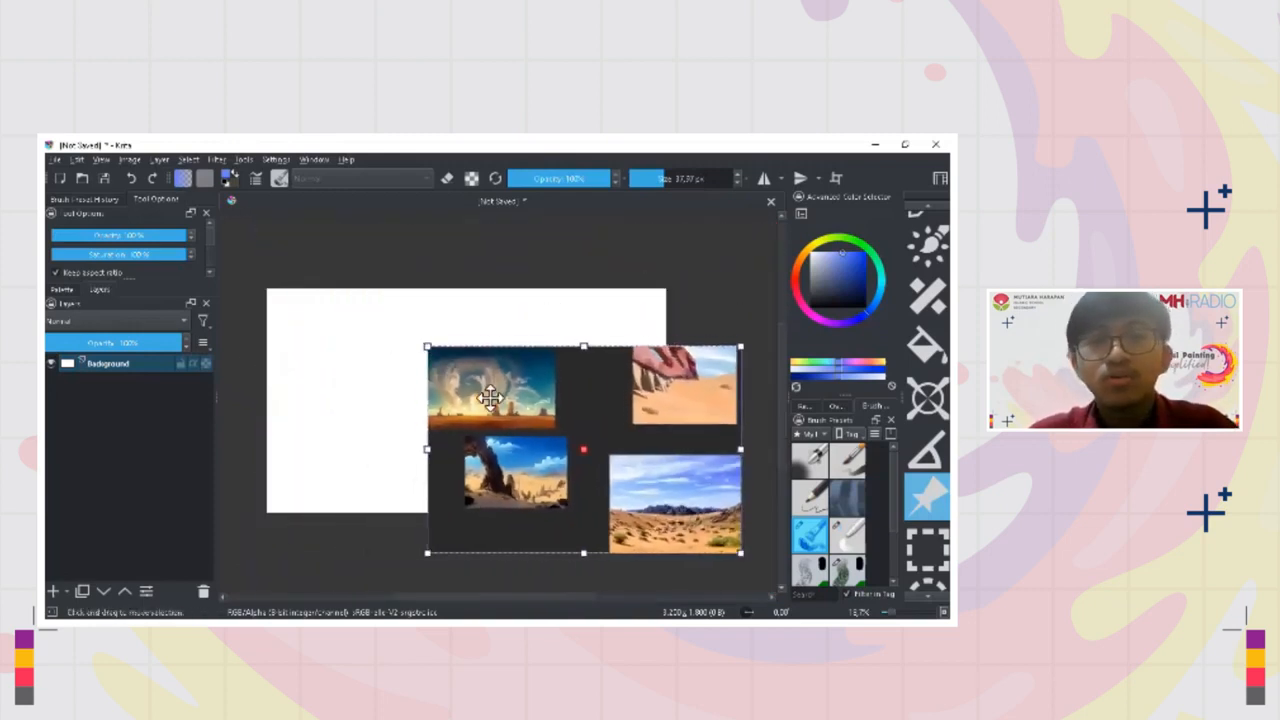
Move the desert collage reference off the canvas, shrinking it further to fit directly above the upper edge
drag(490, 398, 452, 406)
scroll(440, 386, down, 1)
drag(410, 365, 571, 341)
drag(669, 358, 475, 258)
drag(455, 334, 521, 340)
drag(519, 344, 481, 344)
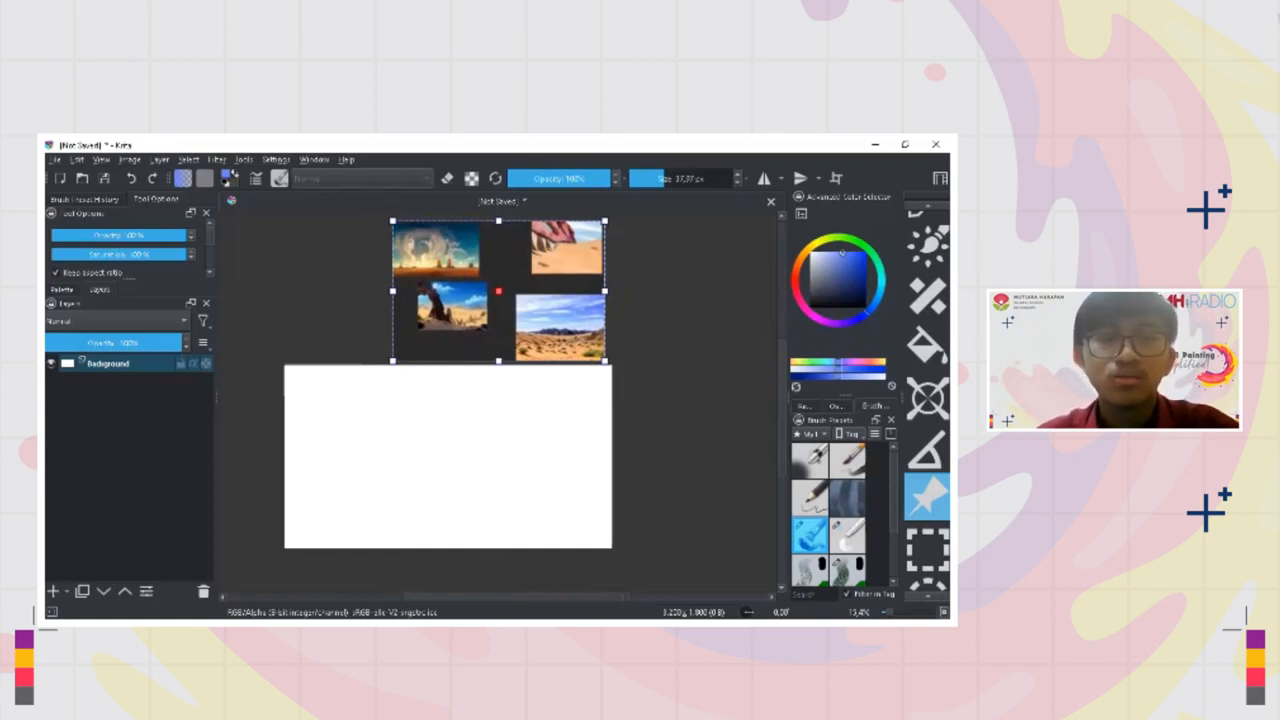
Paste the two copied desert planet paintings as a second reference image and scale it down
key(alt+Tab)
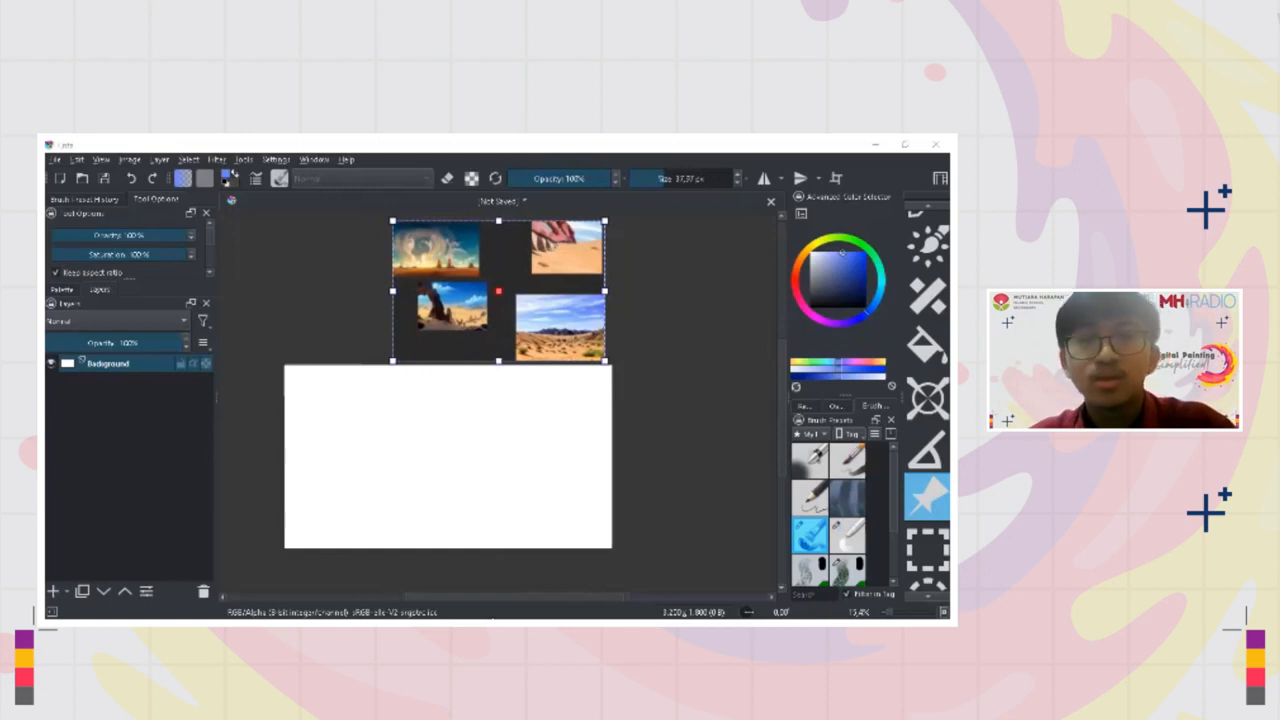
mouse_move(210, 239)
mouse_down()
mouse_move(197, 252)
mouse_move(212, 254)
mouse_up()
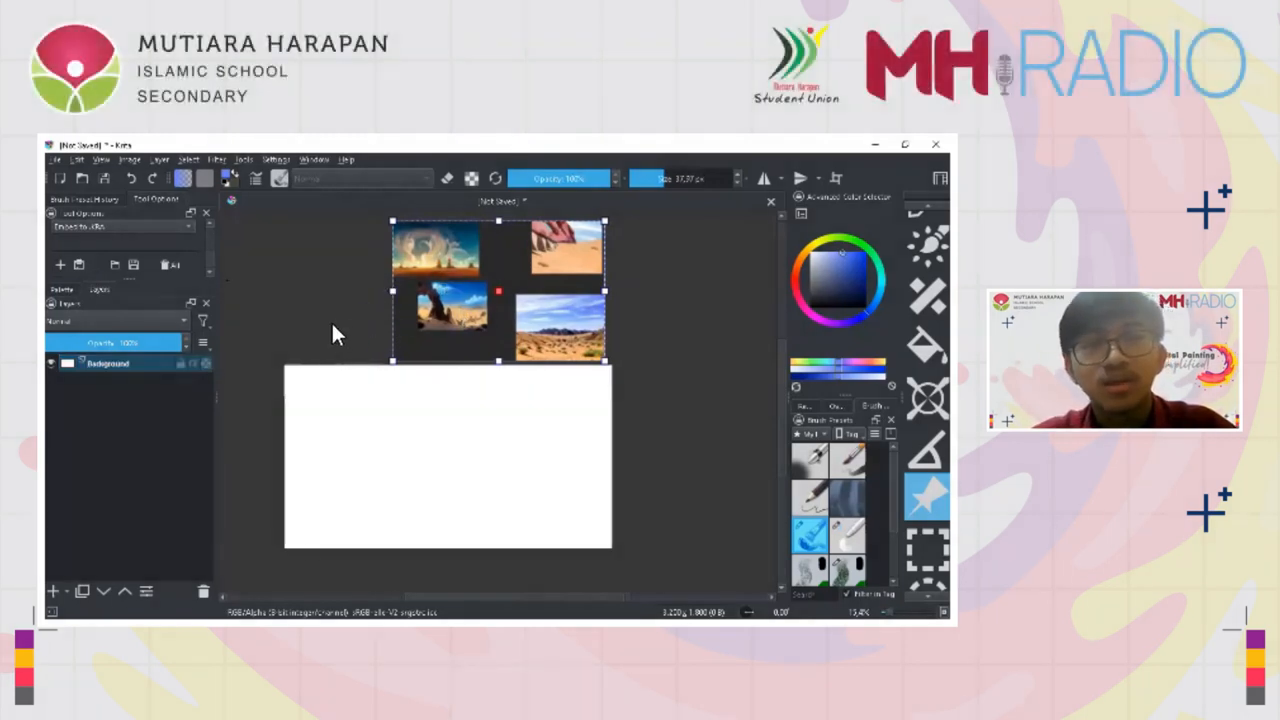
key(ctrl+v)
drag(452, 432, 459, 328)
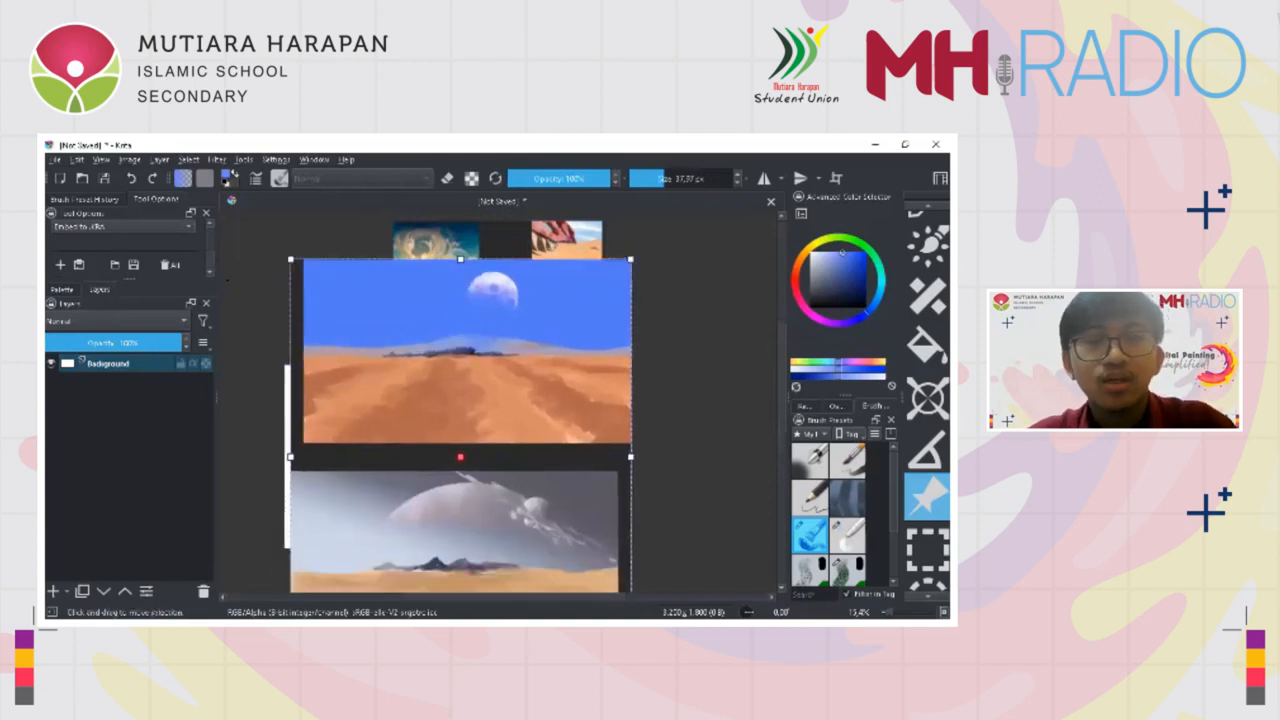
scroll(472, 267, down, 1)
drag(612, 260, 549, 333)
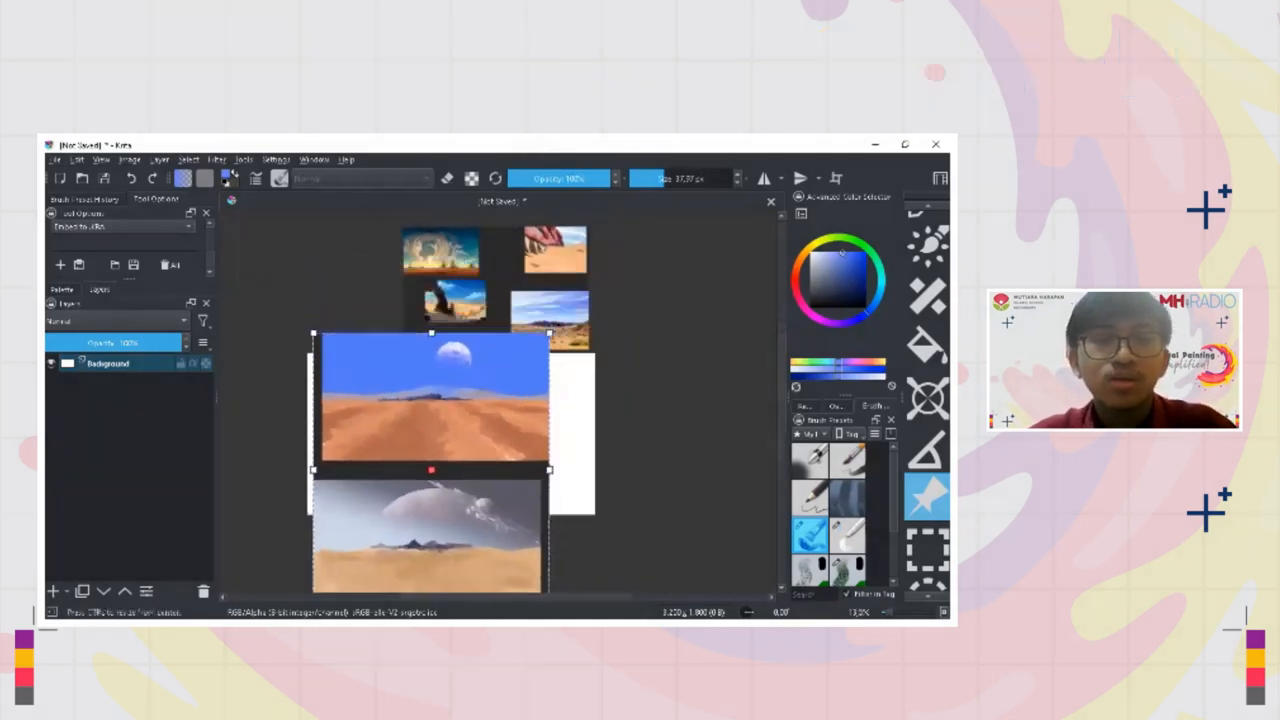
Place the desert planet reference beside the canvas, just past its right edge
drag(471, 420, 754, 328)
drag(640, 386, 659, 386)
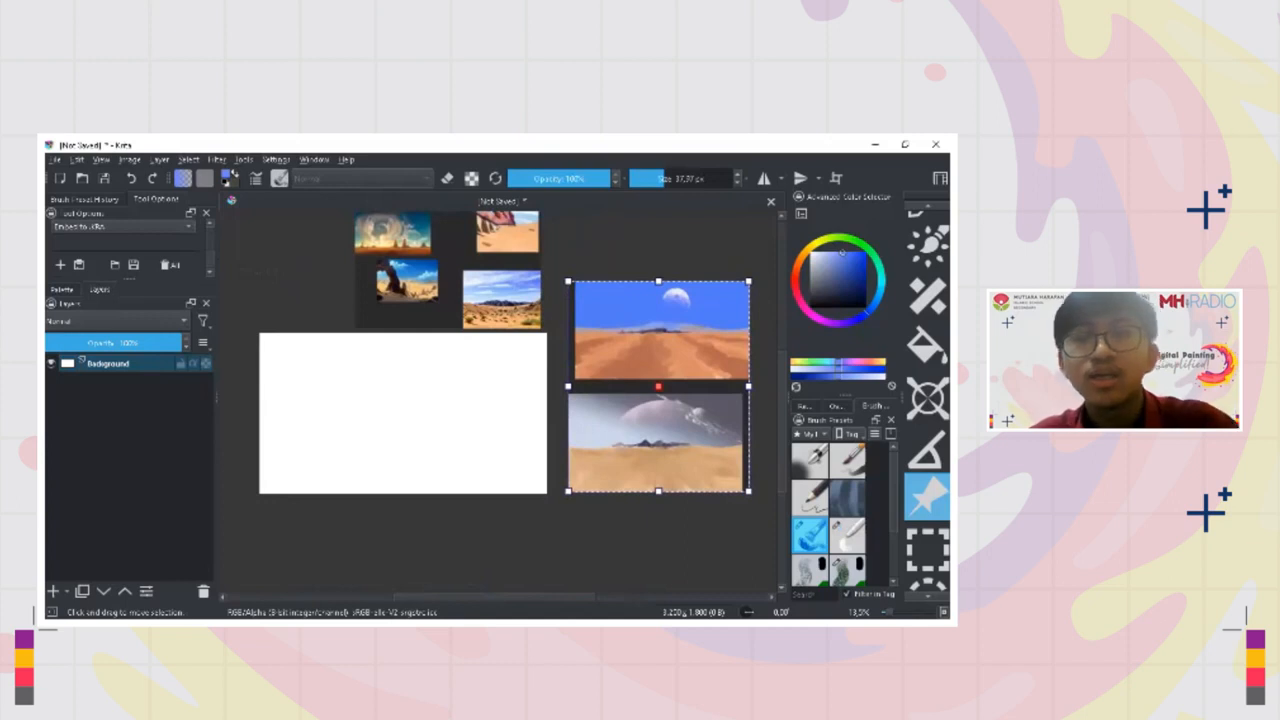
mouse_move(548, 386)
mouse_down()
mouse_move(561, 407)
mouse_move(598, 386)
mouse_move(601, 400)
mouse_move(586, 404)
mouse_move(595, 421)
mouse_up()
Switch to the freehand brush and sample the sky blue from the rock arch reference
key(b)
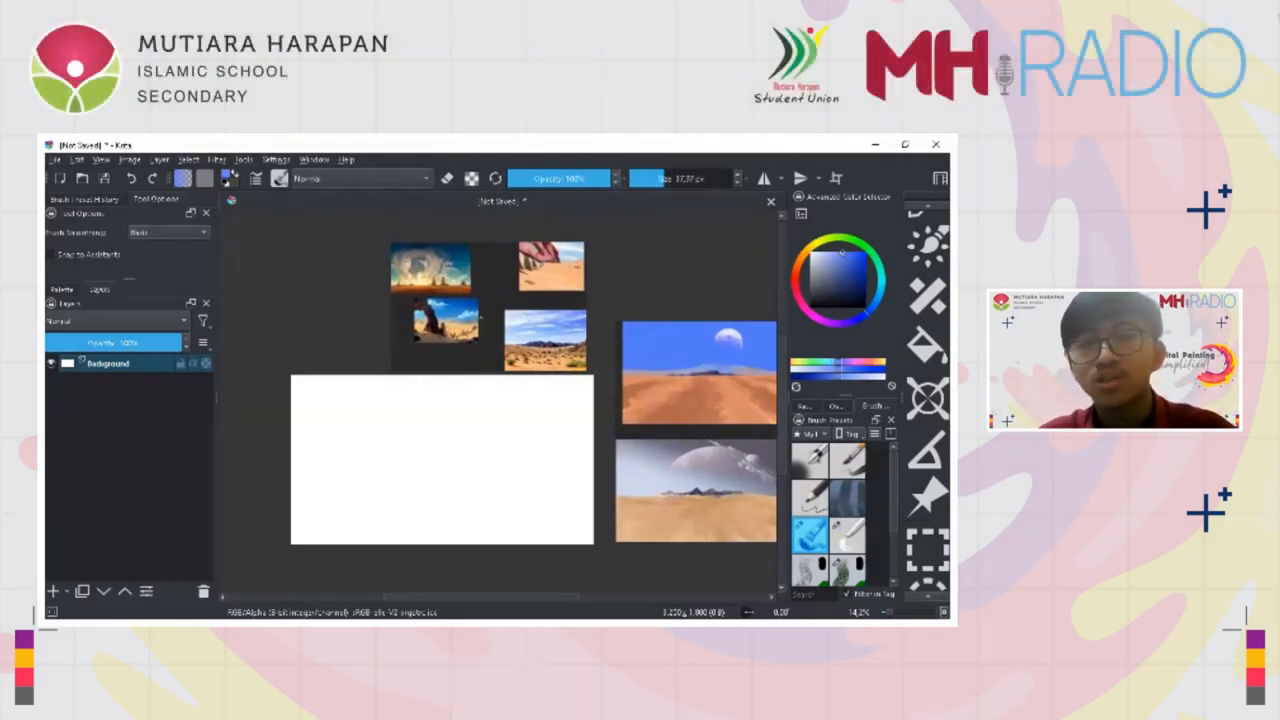
scroll(480, 325, up, 3)
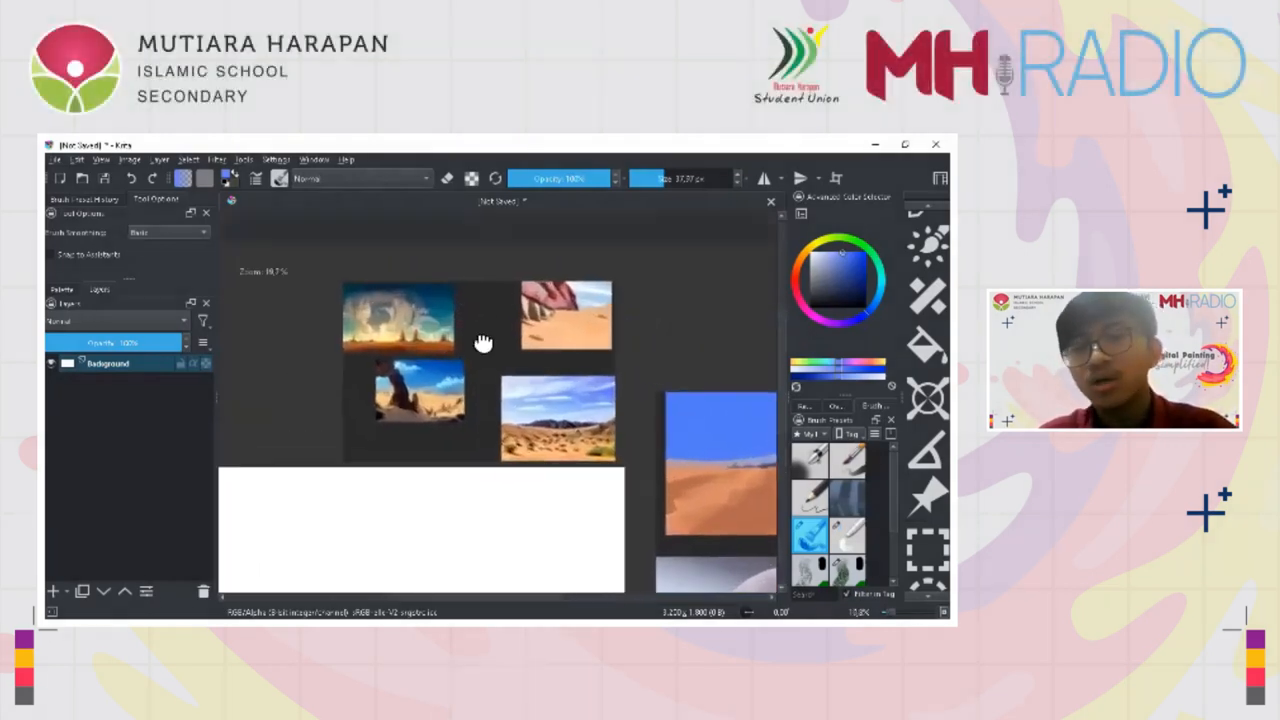
scroll(472, 333, up, 3)
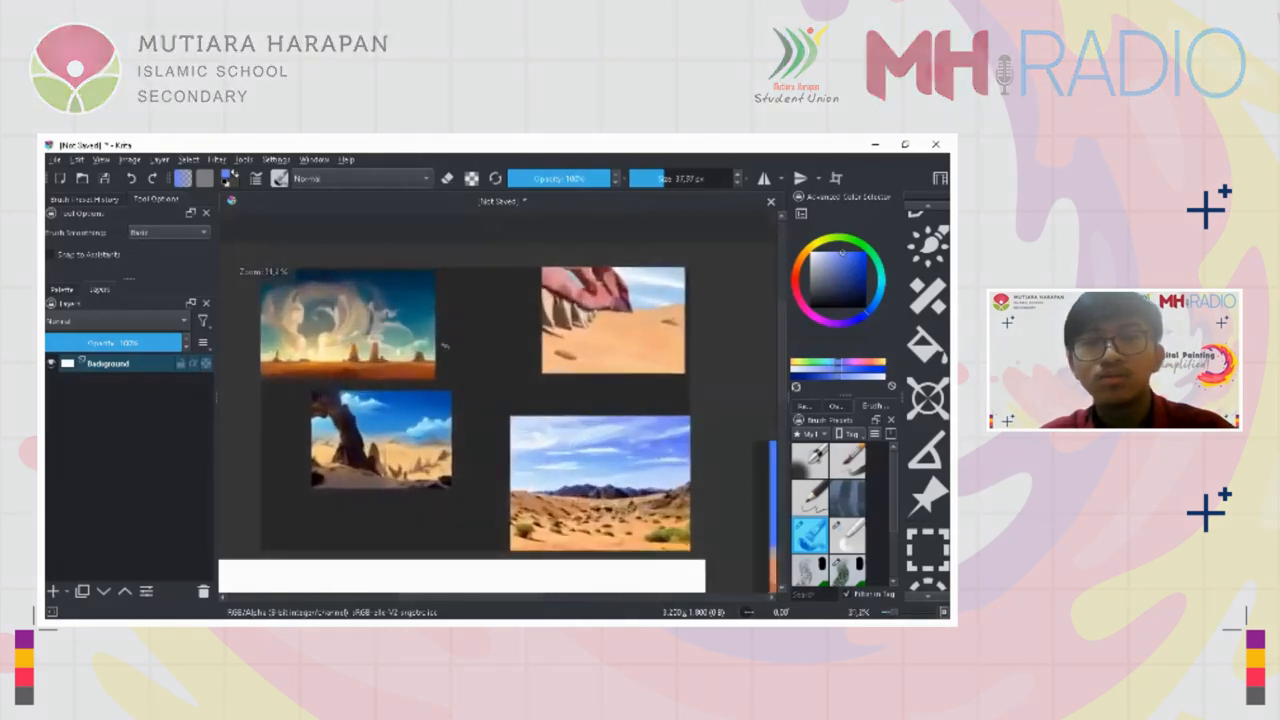
drag(451, 388, 453, 387)
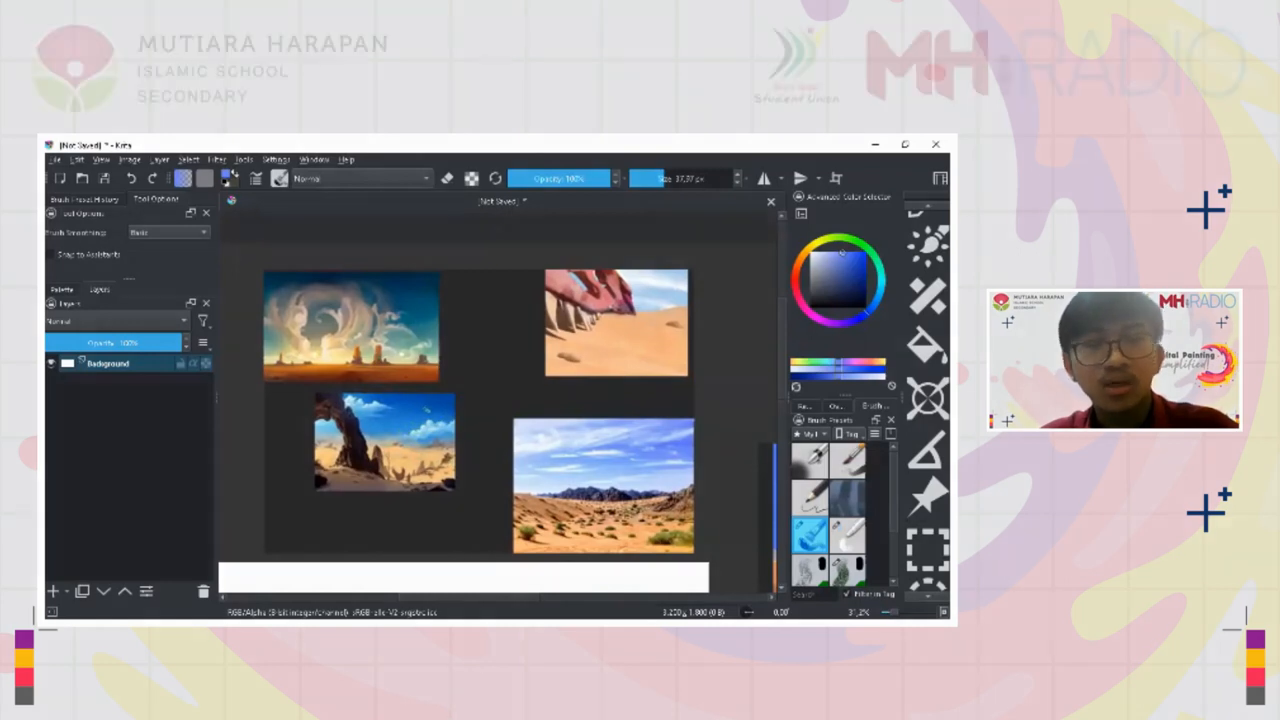
key(ctrl)
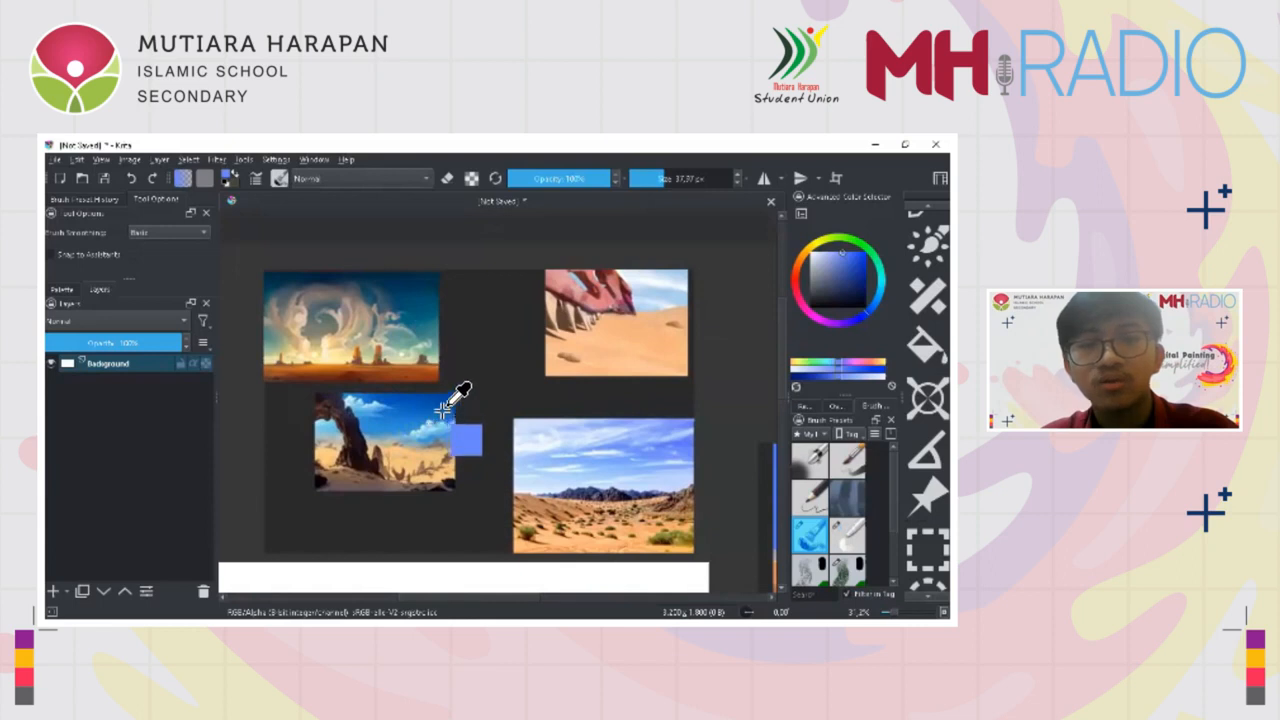
ctrl+click(427, 417)
mouse_move(425, 418)
mouse_down()
mouse_move(449, 419)
mouse_move(407, 434)
mouse_up()
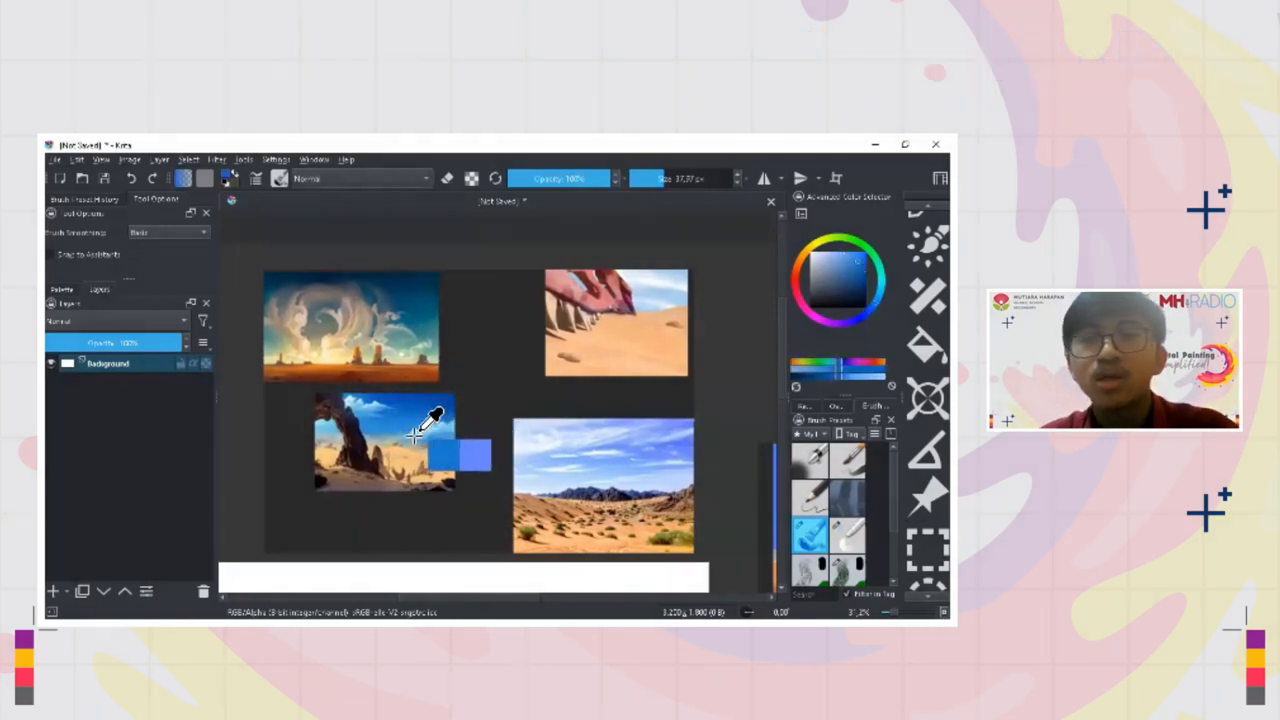
Reduce the toolbox icons to 12x12 and narrow the toolbox to a single column
right_click(926, 340)
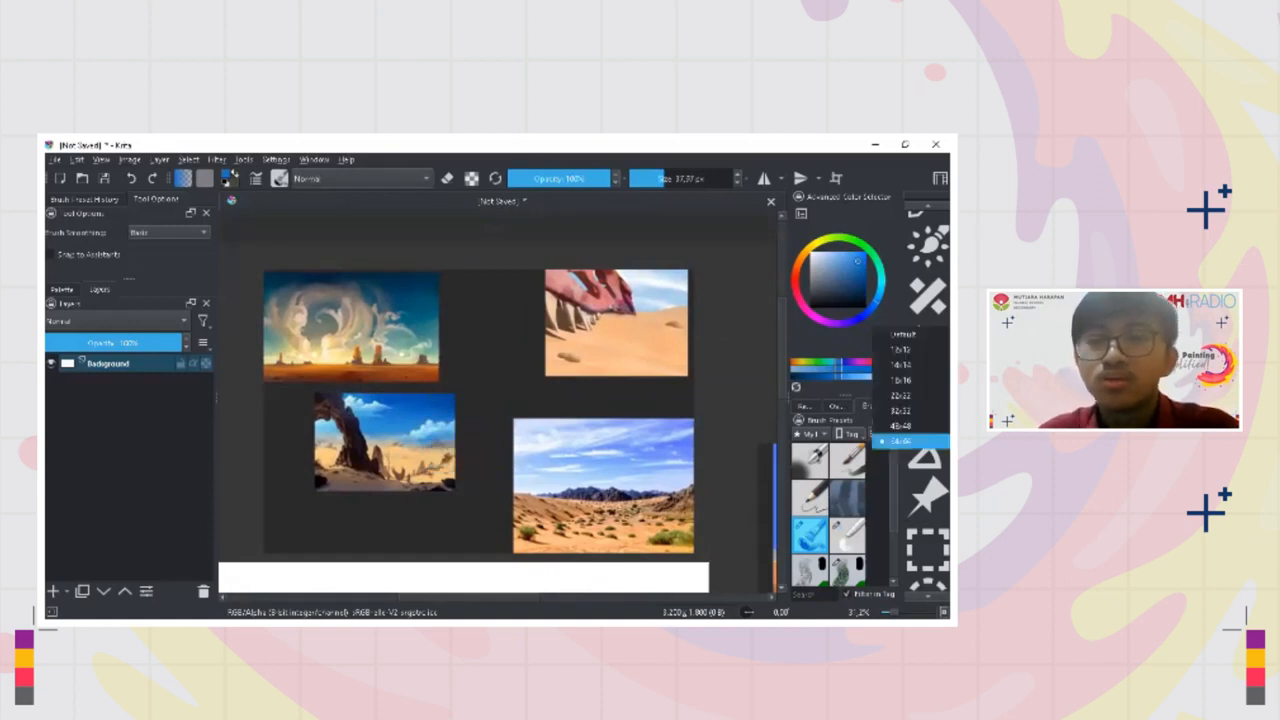
click(902, 349)
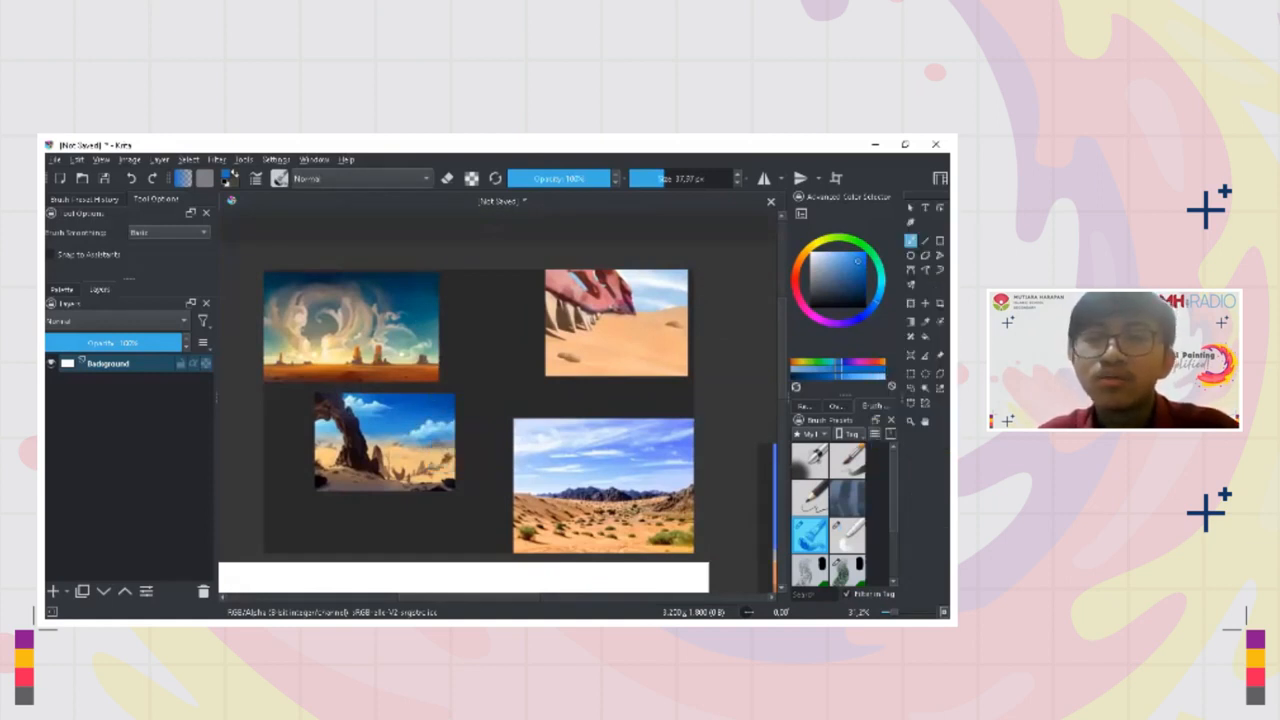
drag(902, 385, 936, 385)
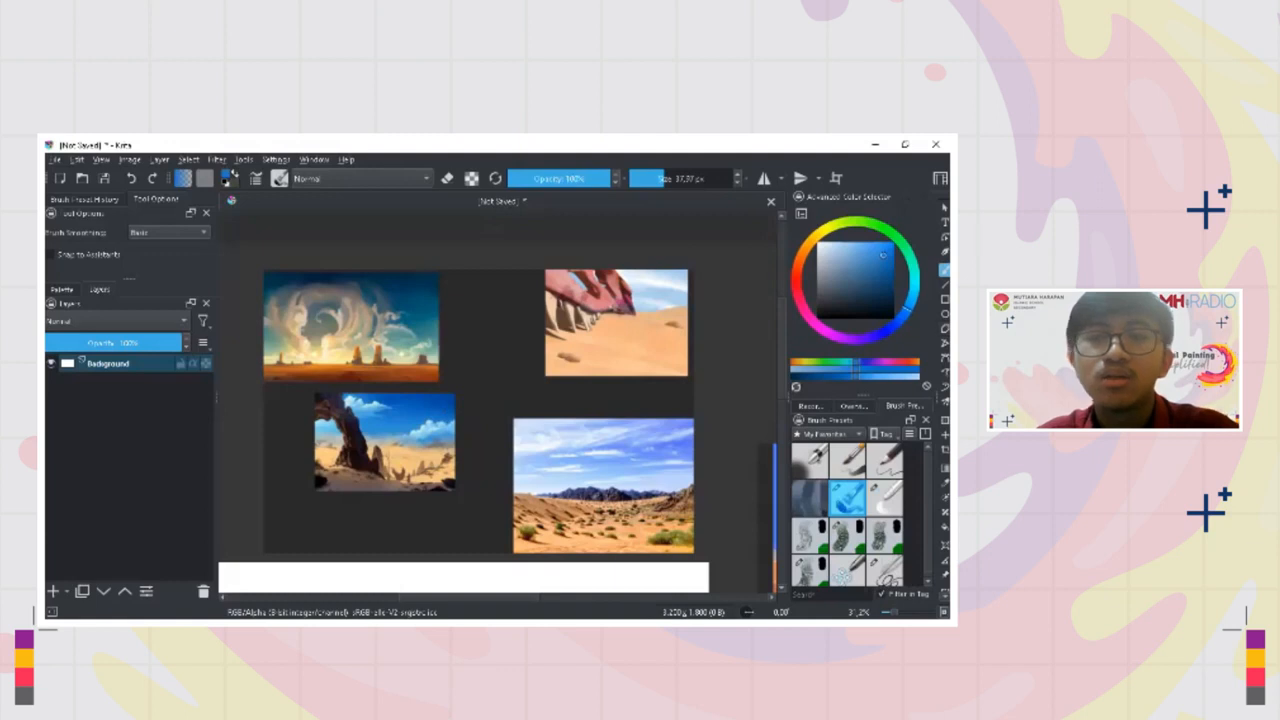
Sample sky blues from the desert references and adjust the rock arch blue's hue and shade in the colour selector
drag(440, 402, 429, 426)
drag(643, 316, 673, 451)
drag(556, 383, 574, 330)
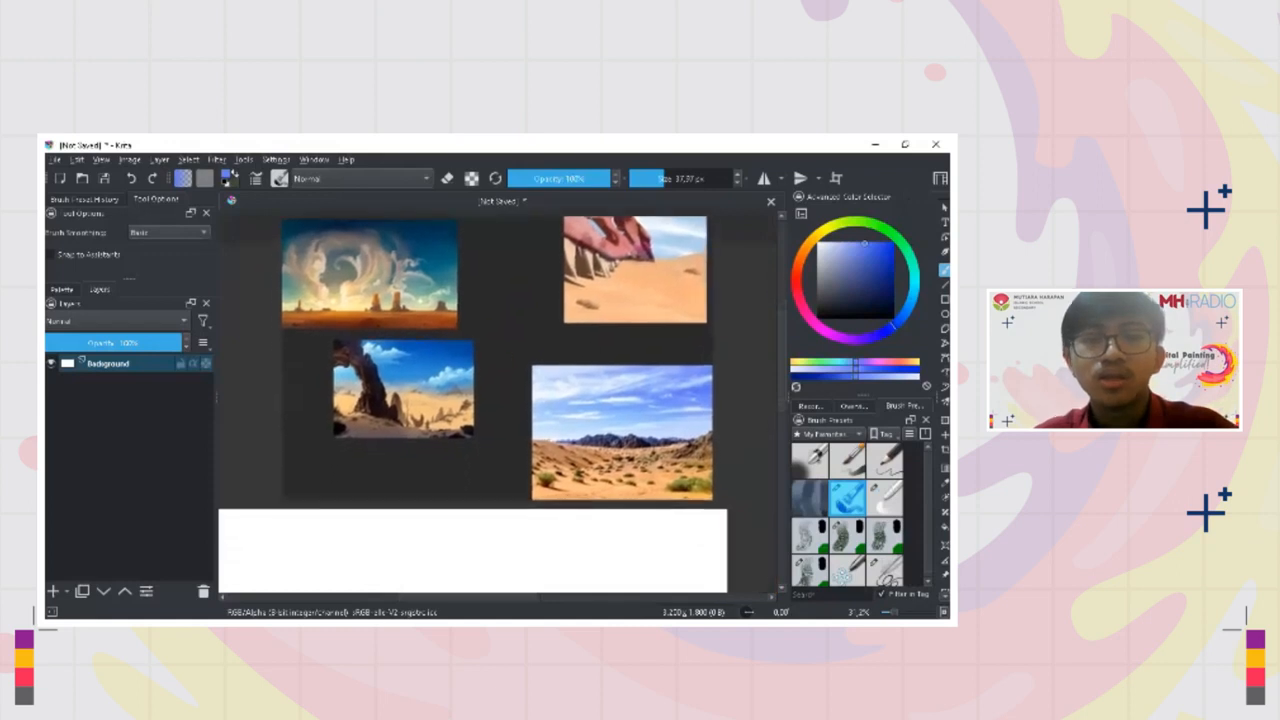
ctrl+click(469, 360)
click(902, 317)
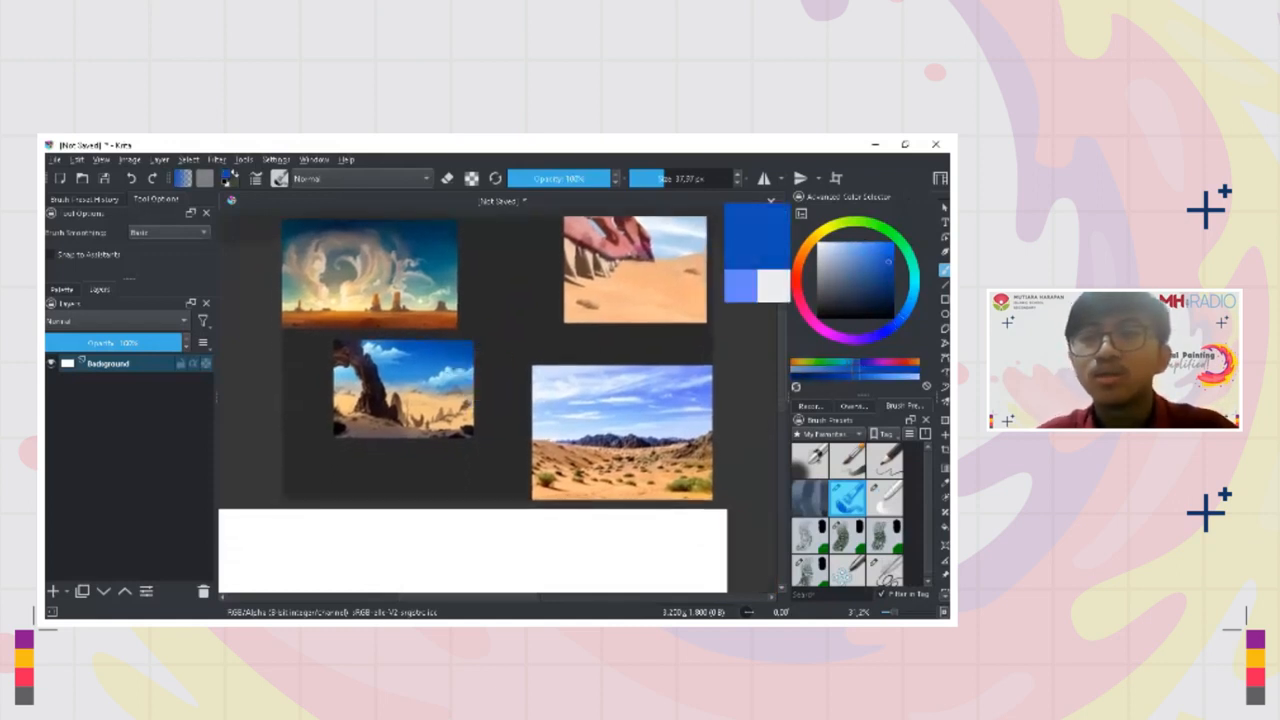
click(886, 262)
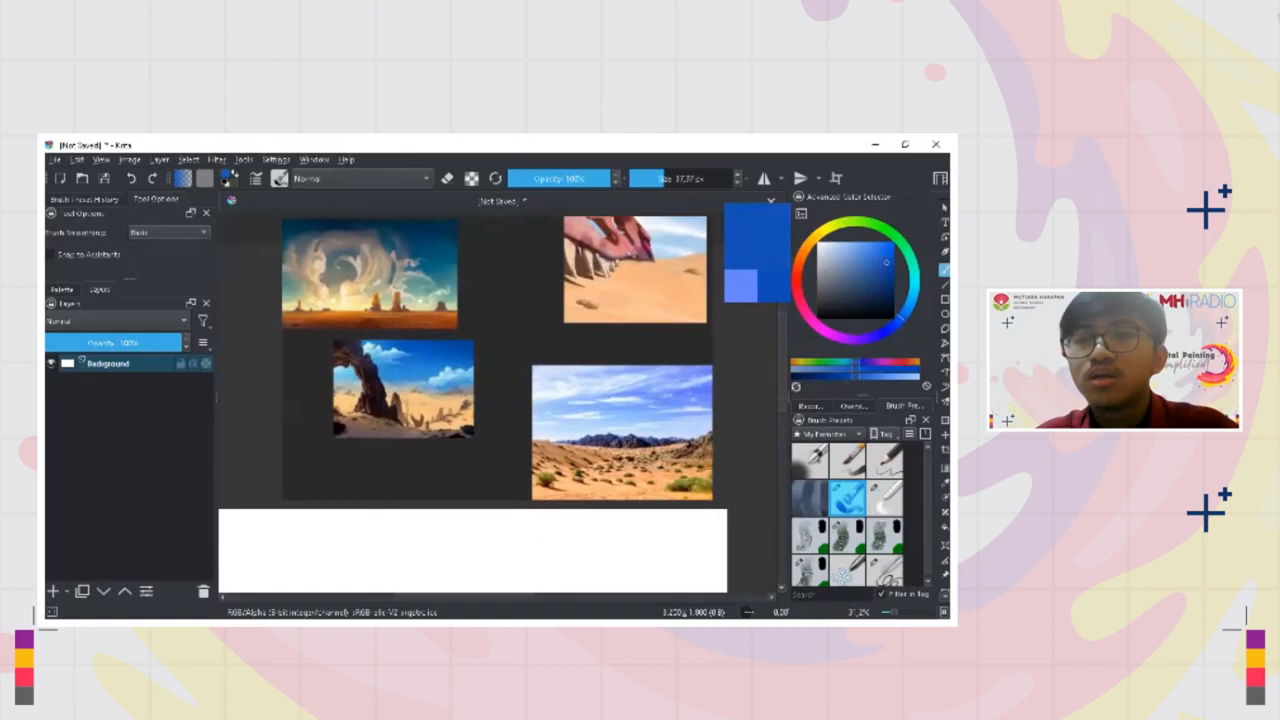
drag(500, 395, 491, 403)
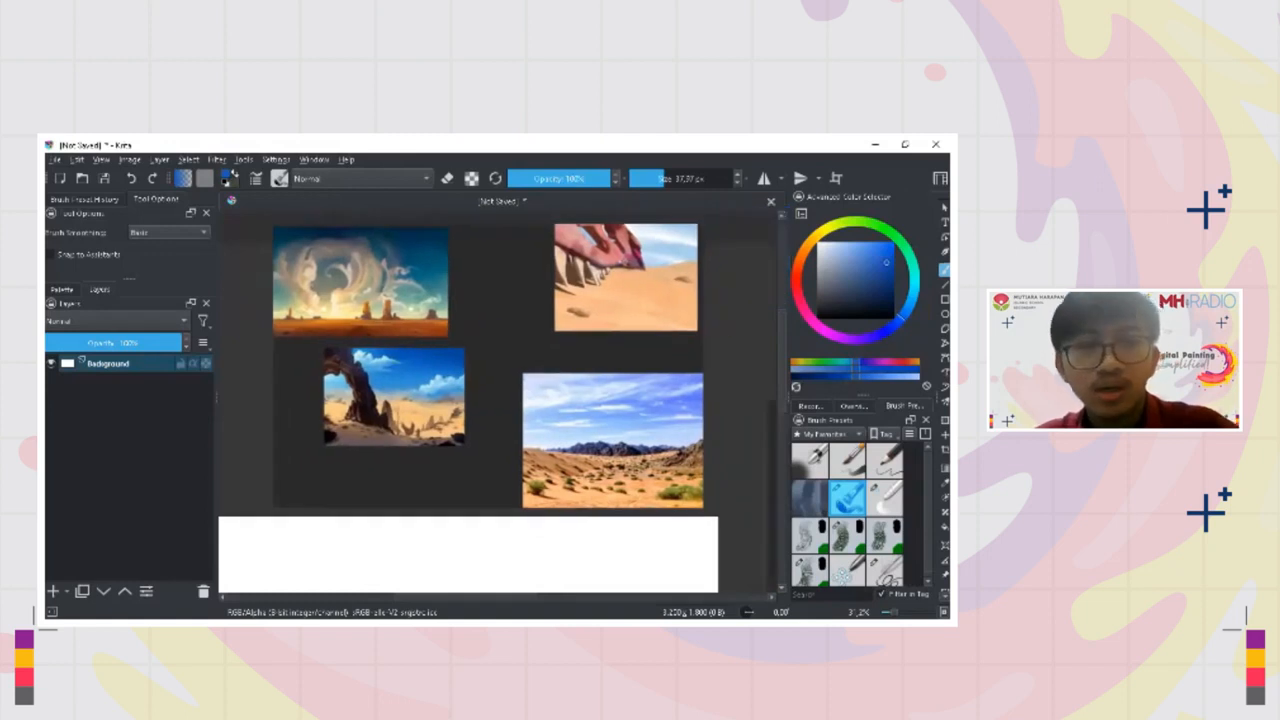
Sample orange and sand tones from the ground areas of the desert reference images
ctrl+click(352, 336)
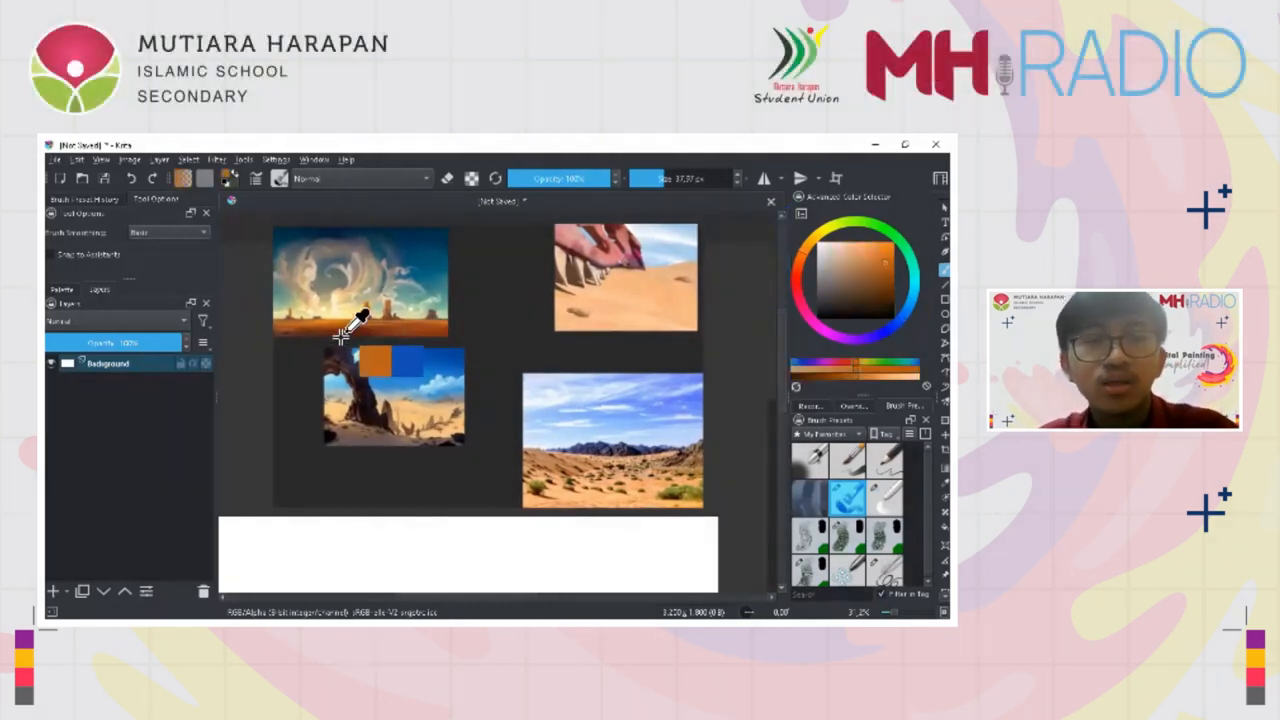
mouse_move(352, 336)
mouse_down()
mouse_move(408, 318)
mouse_move(420, 342)
mouse_move(343, 342)
mouse_up()
drag(632, 310, 622, 330)
drag(636, 537, 420, 424)
drag(636, 300, 637, 284)
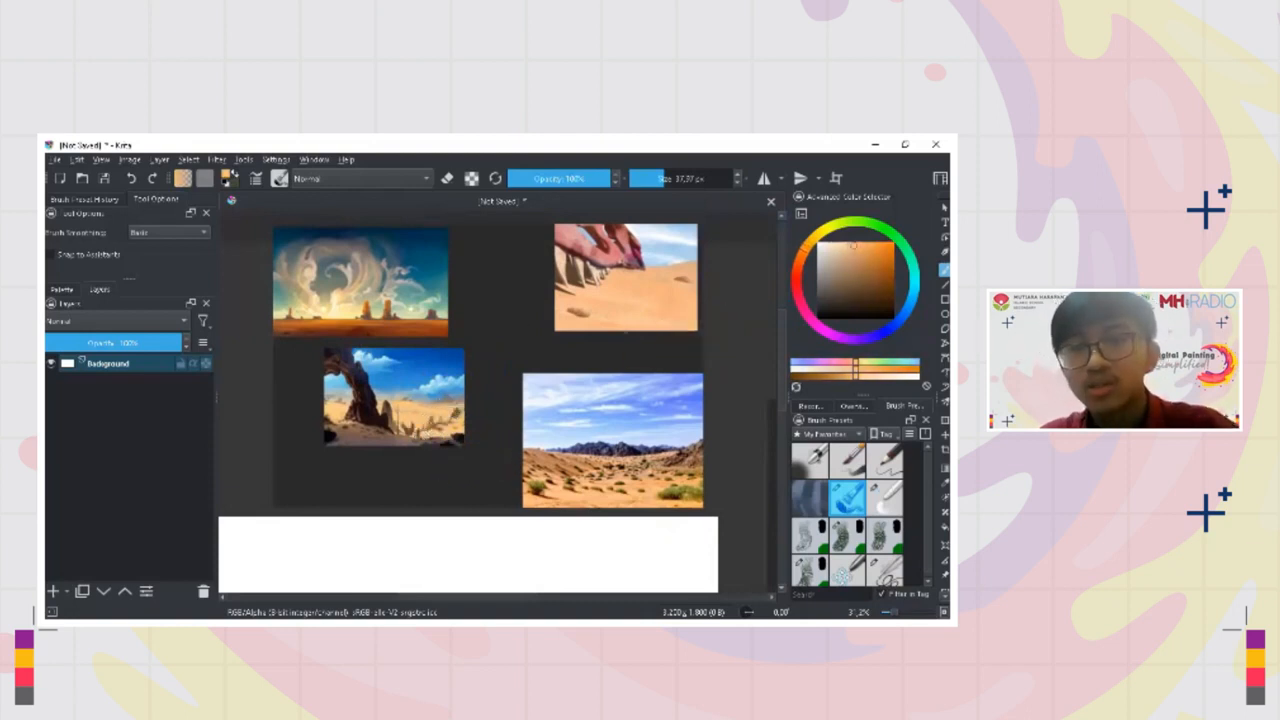
ctrl+click(645, 485)
ctrl+click(643, 282)
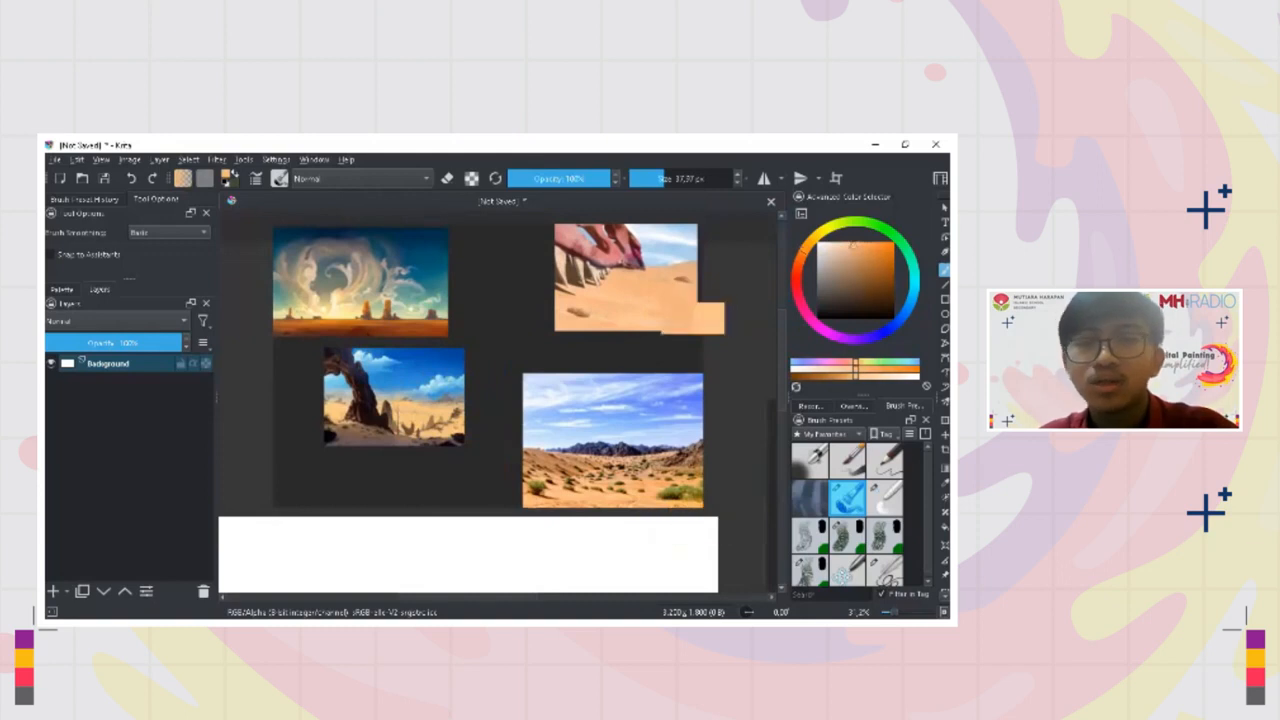
Add a new paint layer above the Background layer
drag(624, 356, 604, 318)
scroll(604, 318, down, 4)
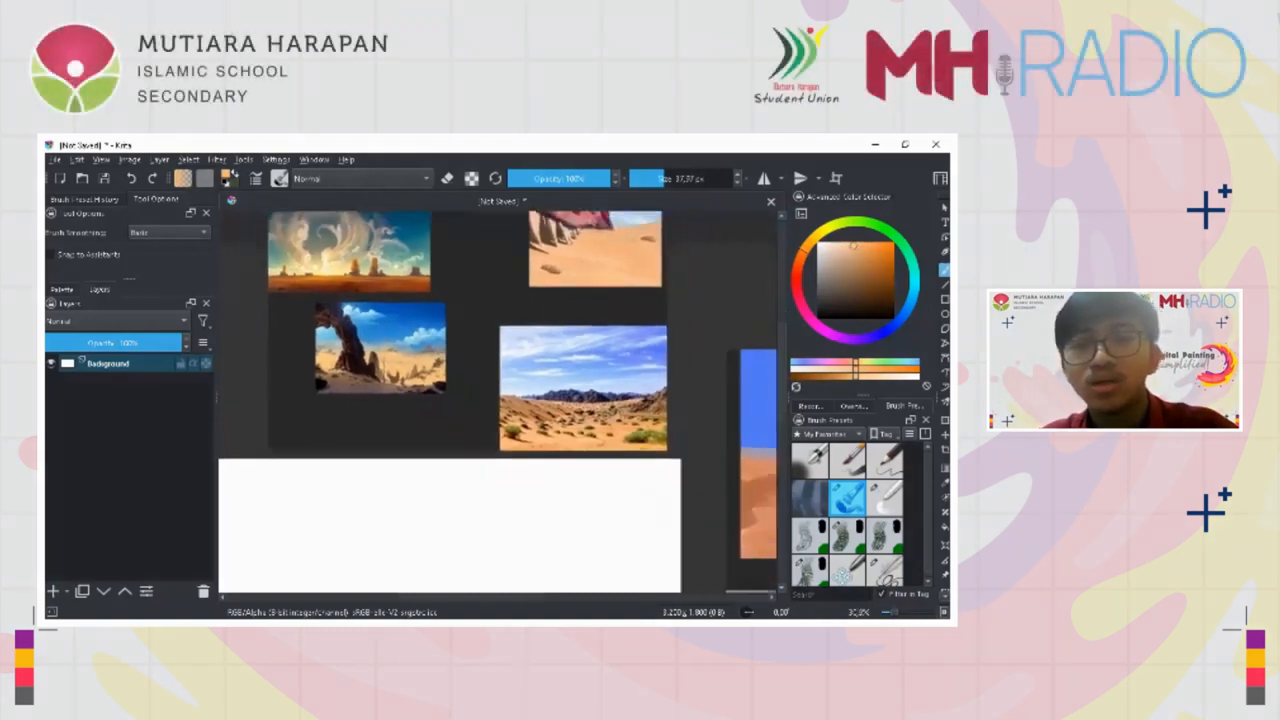
drag(636, 410, 625, 376)
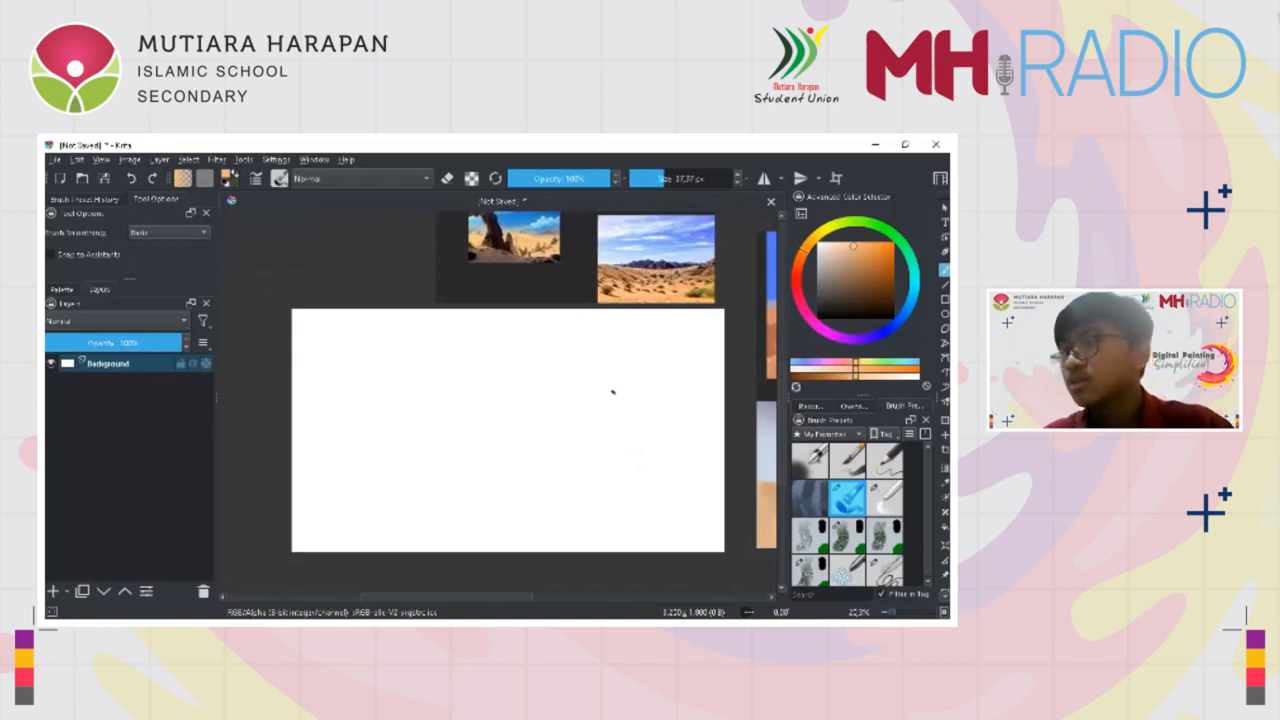
drag(610, 406, 572, 417)
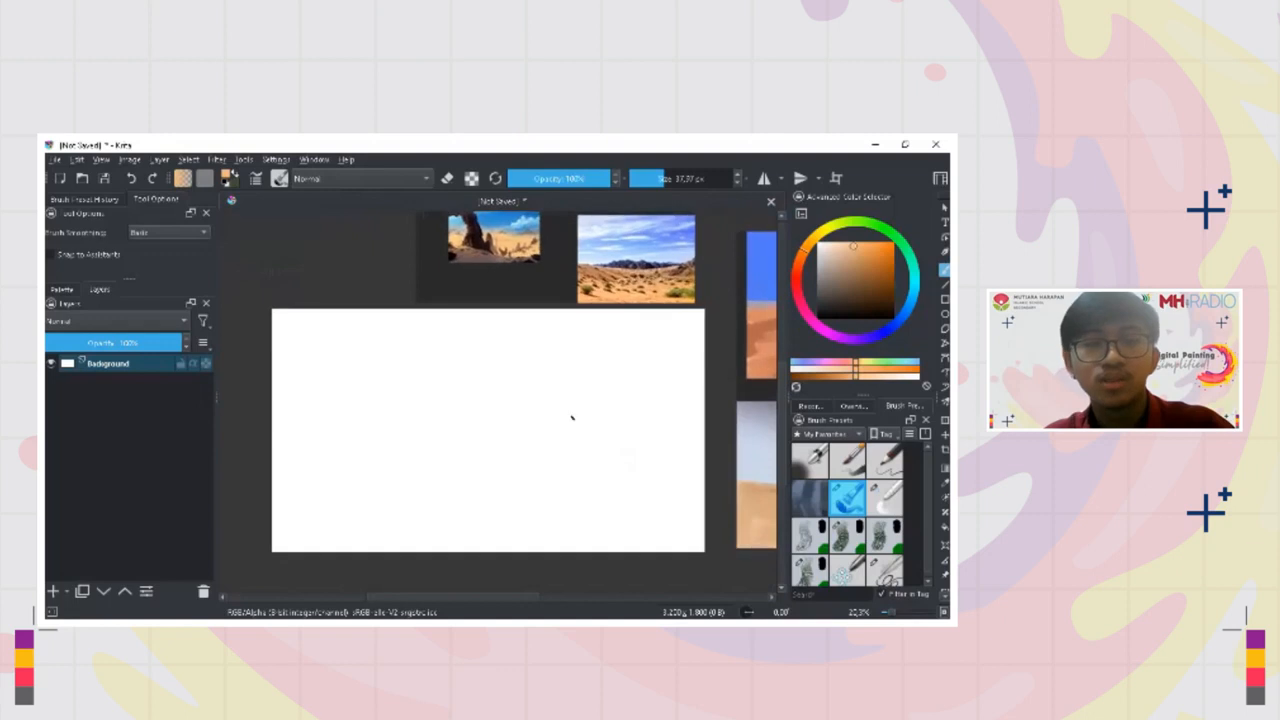
click(54, 591)
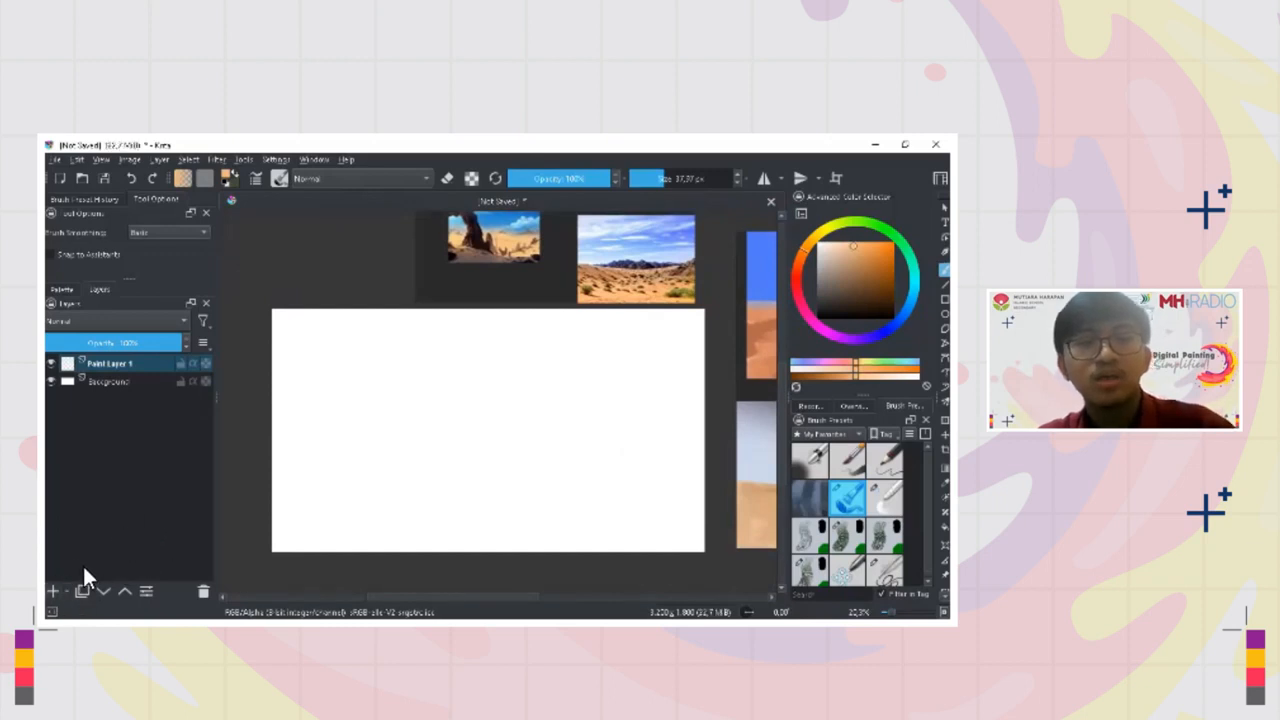
Choose the Sketching-3 Leaky brush preset, turn eraser mode off and reset the foreground colour to black
drag(410, 438, 409, 417)
scroll(848, 515, down, 1)
click(885, 567)
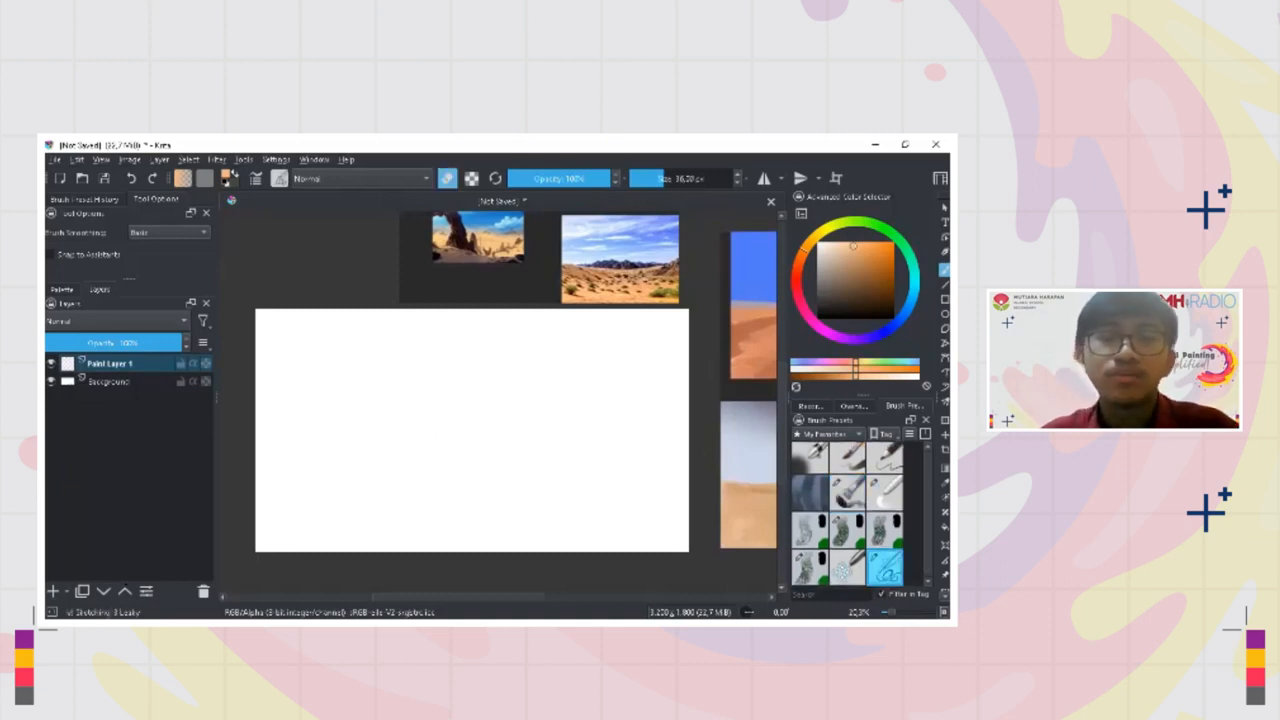
drag(409, 417, 412, 395)
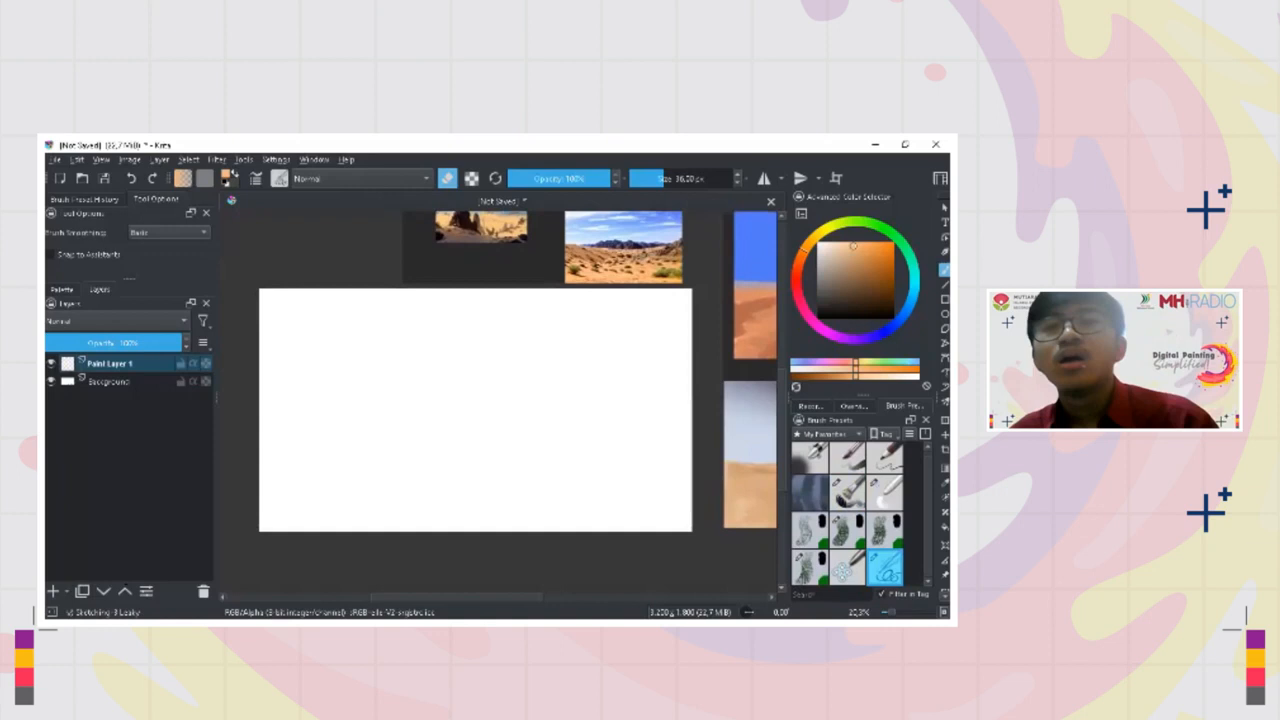
key(e)
key(d)
scroll(500, 410, down, 1)
scroll(483, 430, down, 1)
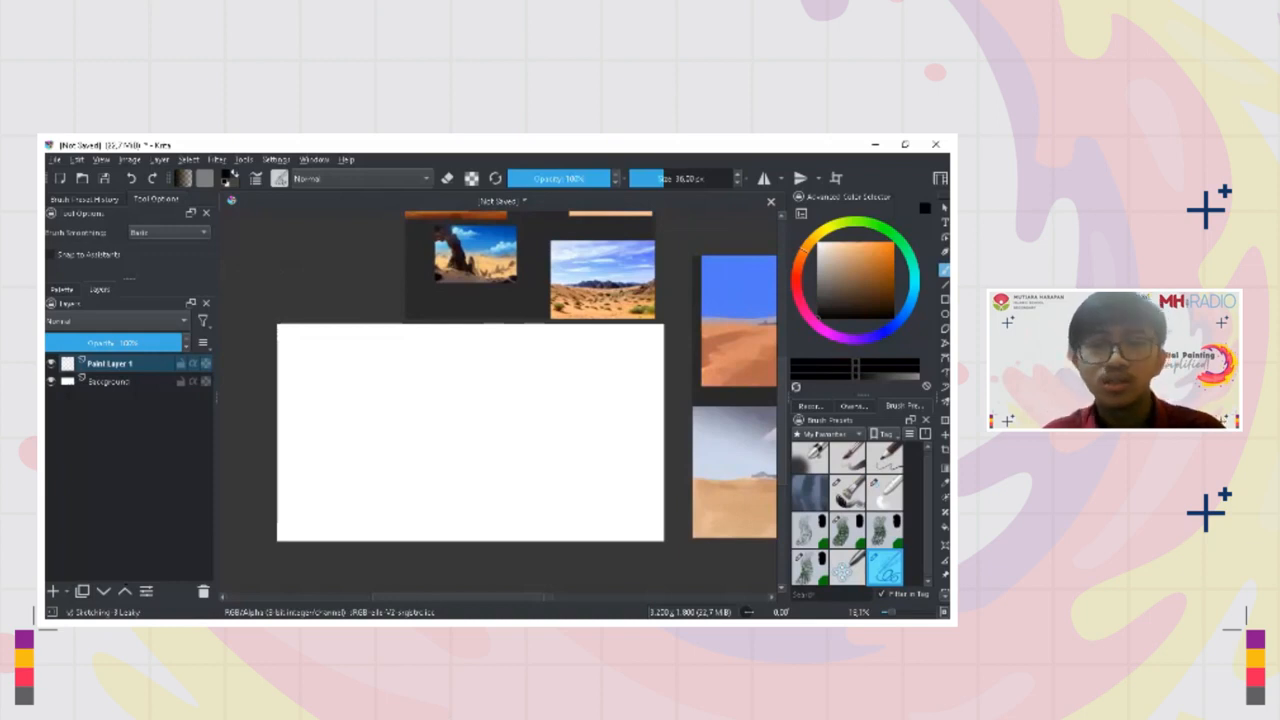
click(847, 567)
click(885, 567)
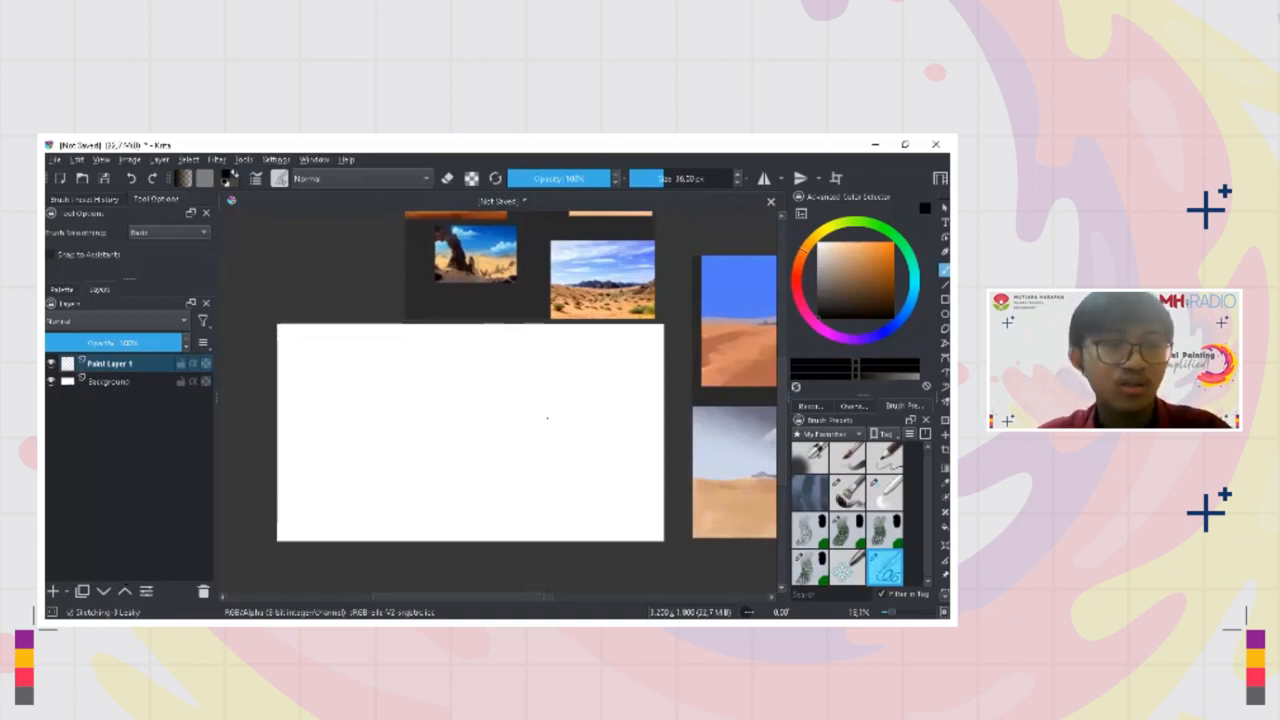
mouse_move(432, 391)
mouse_down()
mouse_move(415, 423)
mouse_move(448, 429)
mouse_move(323, 509)
mouse_up()
key(ctrl+z)
key(bracketright)
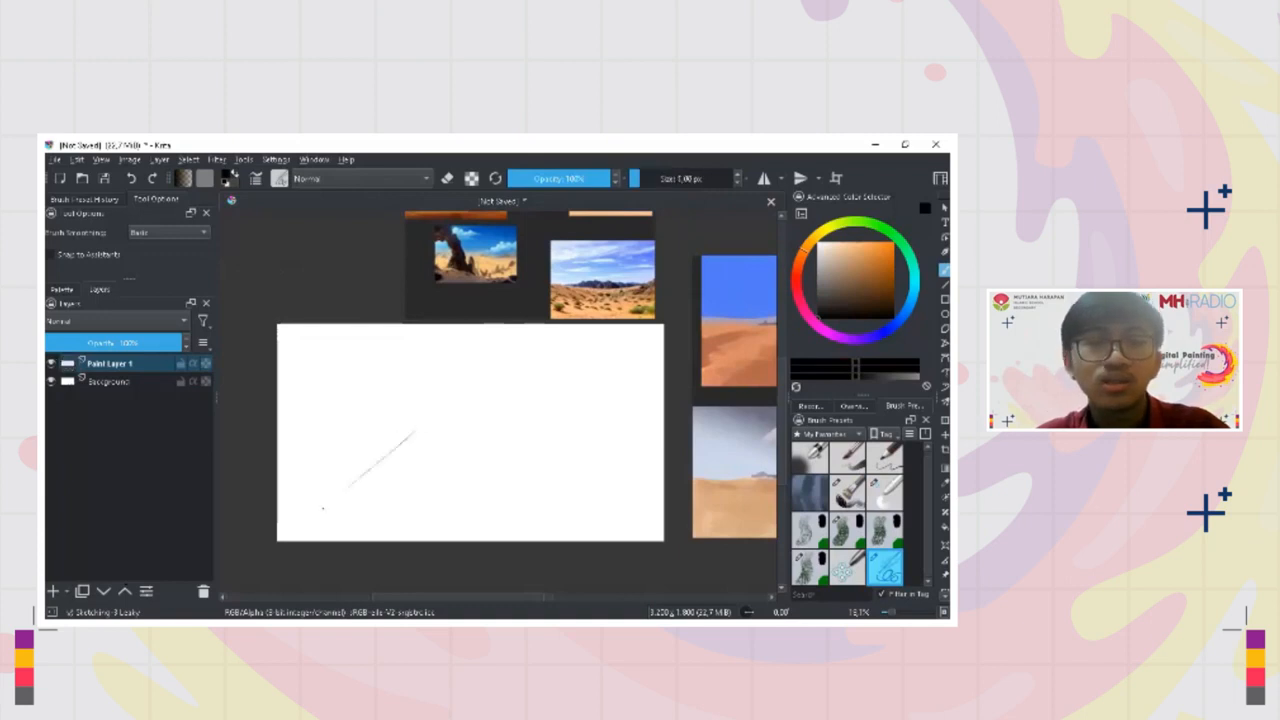
key(ctrl+z)
drag(410, 468, 397, 450)
mouse_move(397, 449)
mouse_down()
mouse_move(427, 460)
mouse_move(404, 476)
mouse_move(401, 456)
mouse_up()
drag(362, 459, 243, 571)
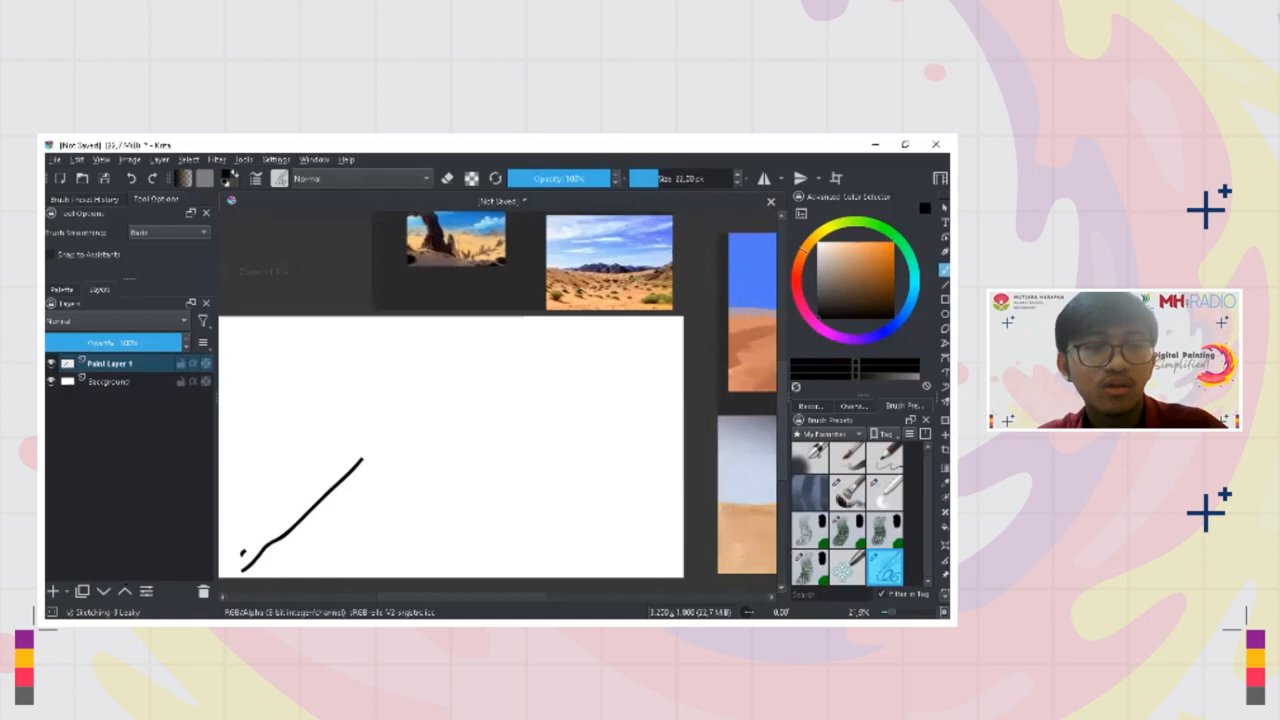
key(ctrl+z)
Set the sketching brush size to 1 px, undoing the test strokes on the canvas
mouse_move(380, 466)
mouse_down()
mouse_move(474, 431)
mouse_move(457, 417)
mouse_up()
key(bracketleft)
key(bracketright)
key(bracketright)
key(bracketright)
key(bracketright)
key(bracketright)
key(bracketleft)
key(bracketleft)
key(bracketleft)
key(bracketleft)
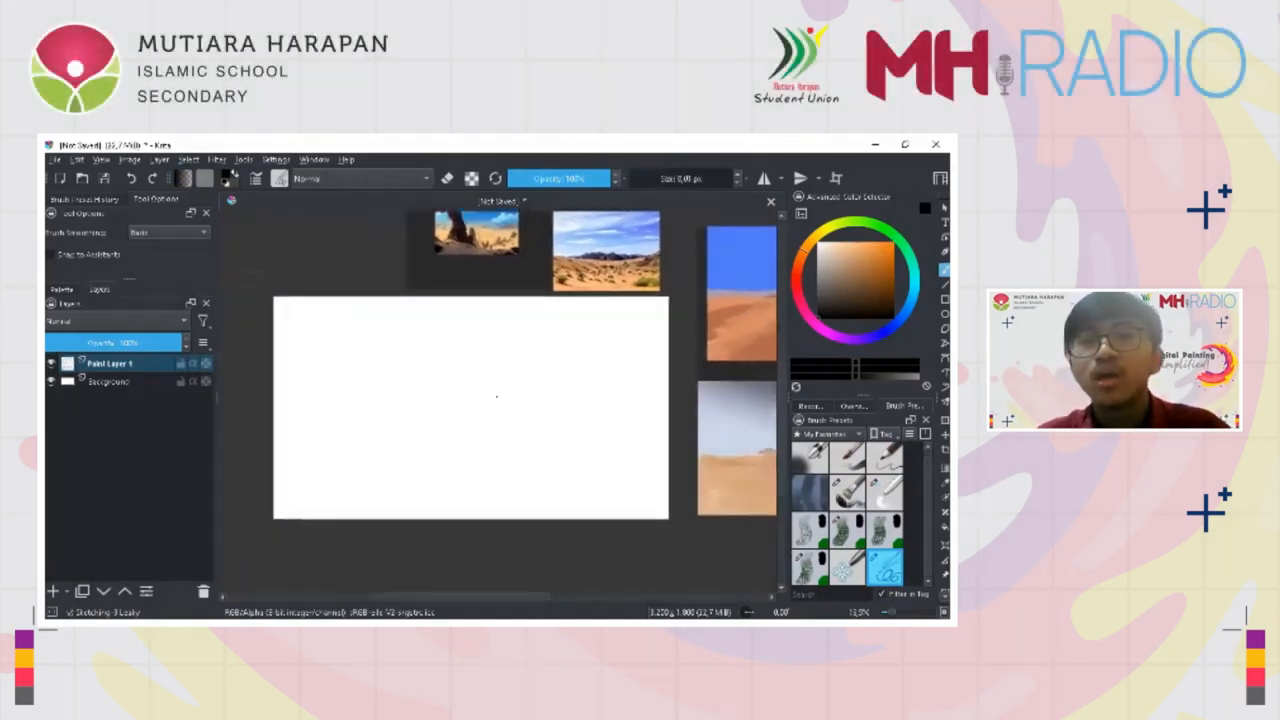
mouse_move(462, 400)
mouse_down()
mouse_move(523, 396)
mouse_move(521, 410)
mouse_move(497, 406)
mouse_move(551, 410)
mouse_move(421, 410)
mouse_up()
key(ctrl+z)
key(bracketright)
key(bracketright)
key(bracketright)
key(bracketright)
key(bracketright)
key(ctrl+z)
key(bracketleft)
key(bracketleft)
key(bracketleft)
key(bracketleft)
scroll(422, 409, up, 2)
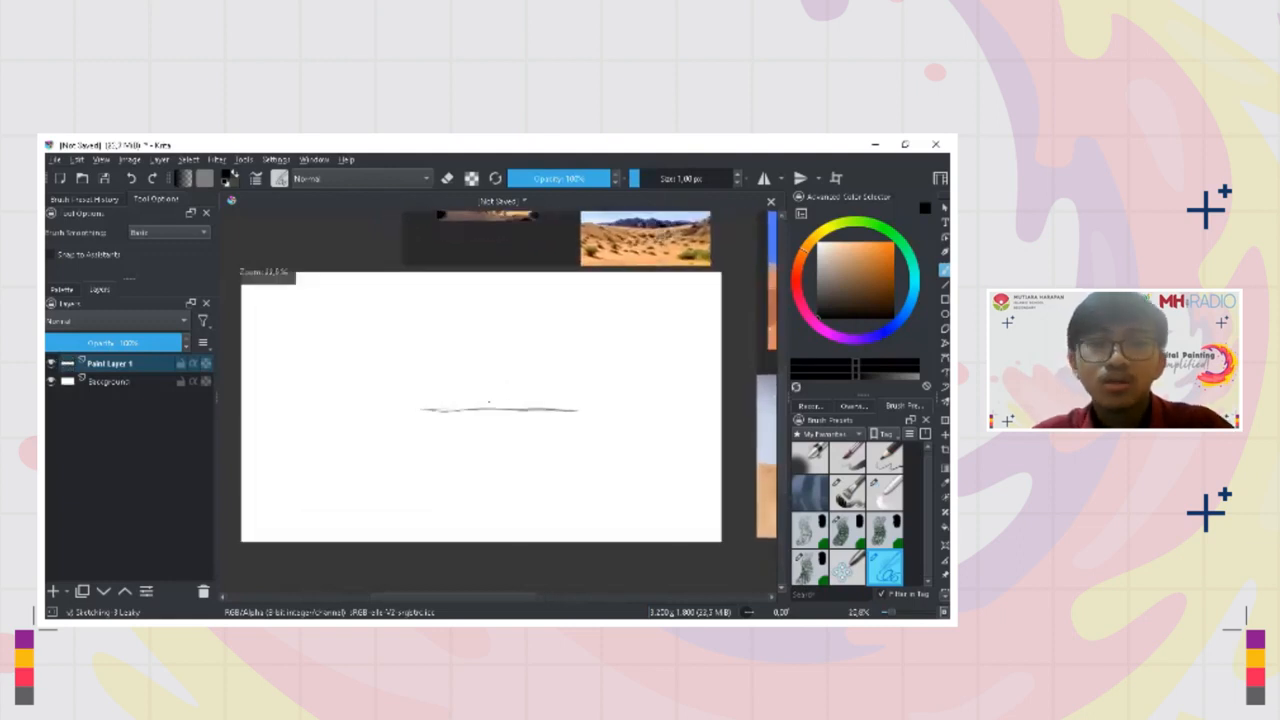
key(ctrl+z)
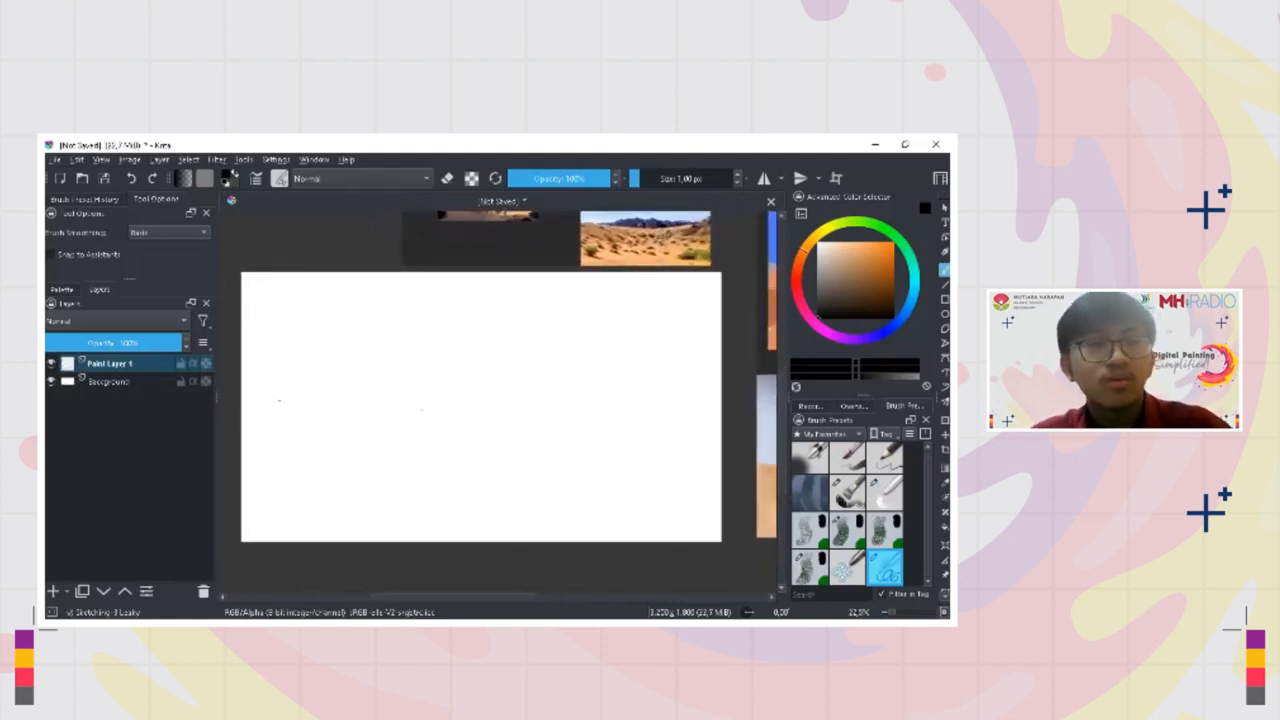
Sketch a thin horizon line across the full width of the canvas at mid-height
mouse_move(243, 405)
mouse_down()
mouse_move(313, 419)
mouse_move(301, 411)
mouse_move(444, 413)
mouse_up()
key(ctrl+z)
key(ctrl+z)
key(ctrl+z)
key(ctrl+z)
drag(348, 409, 708, 400)
key(ctrl+z)
mouse_move(560, 400)
mouse_down()
mouse_move(718, 402)
mouse_move(254, 409)
mouse_move(320, 418)
mouse_up()
mouse_move(606, 292)
mouse_down()
mouse_move(616, 470)
mouse_move(600, 504)
mouse_up()
key(ctrl+z)
drag(610, 300, 620, 514)
key(ctrl+z)
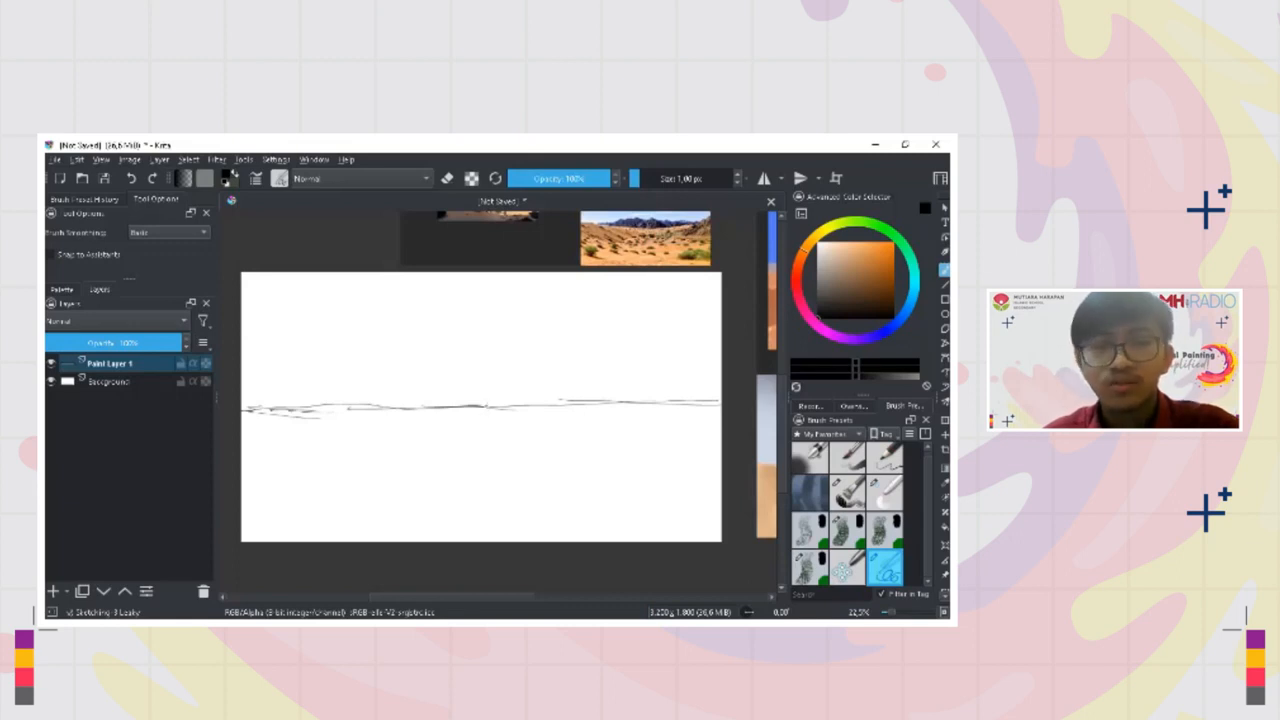
Handwrite the label "Vanishing Point" above the horizon line
drag(348, 338, 366, 337)
drag(374, 344, 375, 353)
drag(378, 354, 392, 354)
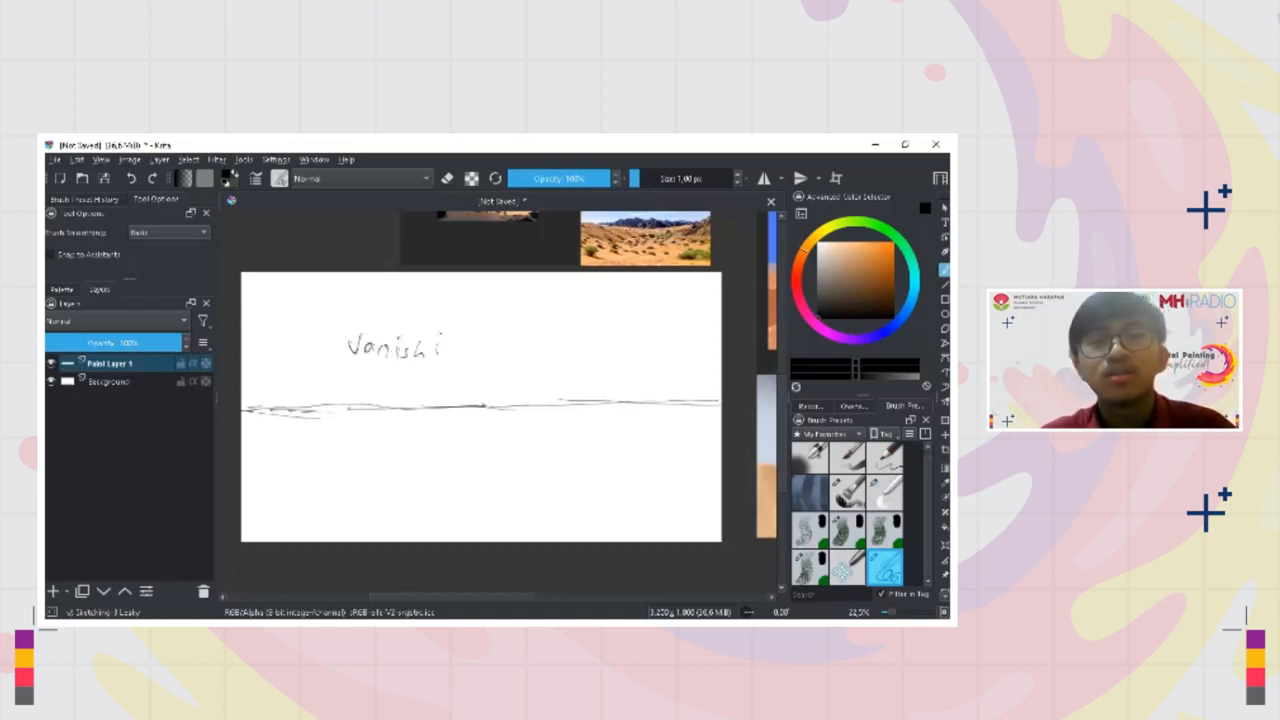
mouse_move(462, 342)
mouse_down()
mouse_move(472, 370)
mouse_move(530, 346)
mouse_move(564, 351)
mouse_up()
drag(569, 335, 570, 352)
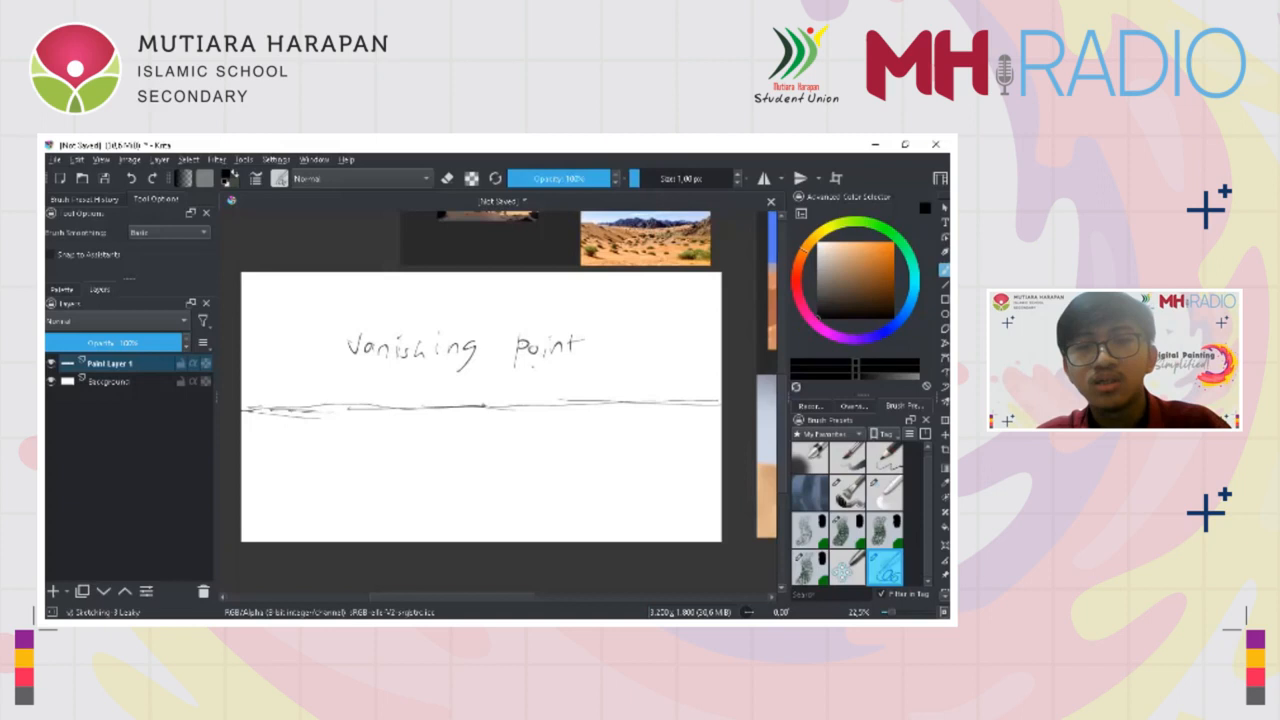
Undo the handwritten label above the horizon line
key(ctrl+z)
key(ctrl+z)
key(ctrl+z)
key(ctrl+z)
key(ctrl+z)
key(ctrl+z)
key(ctrl+z)
key(ctrl+z)
key(ctrl+z)
key(ctrl+z)
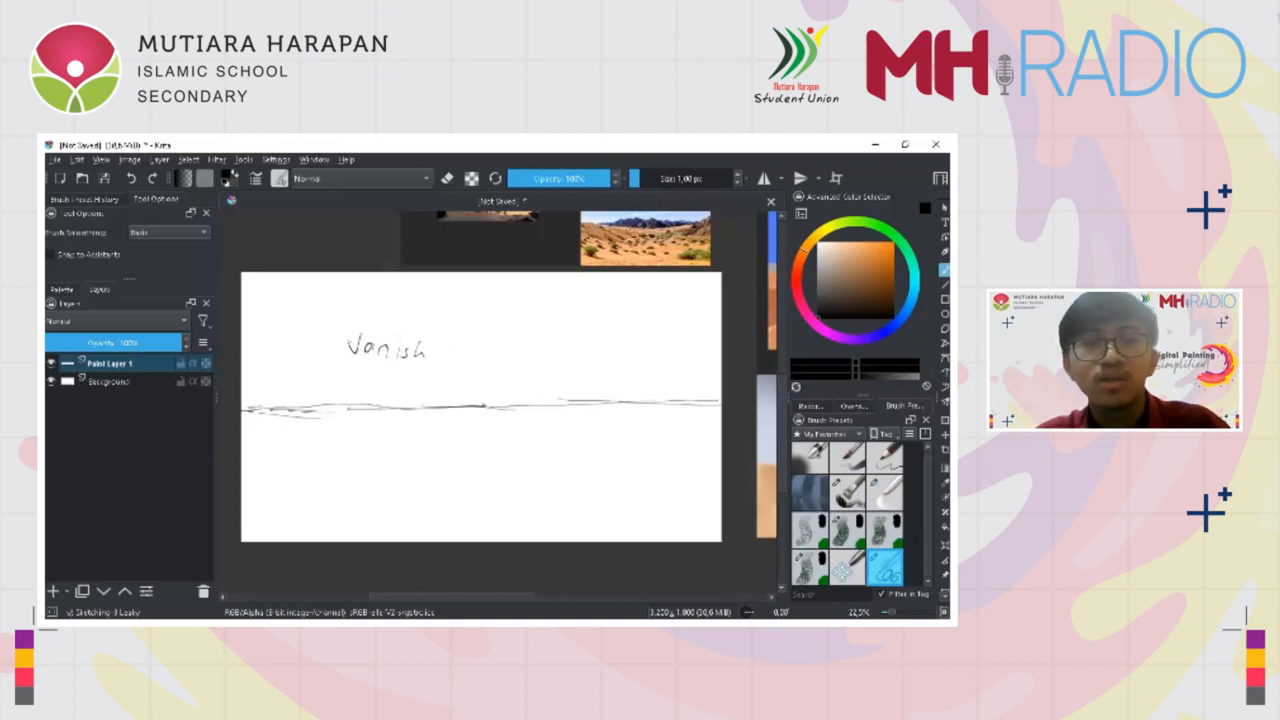
key(ctrl+z)
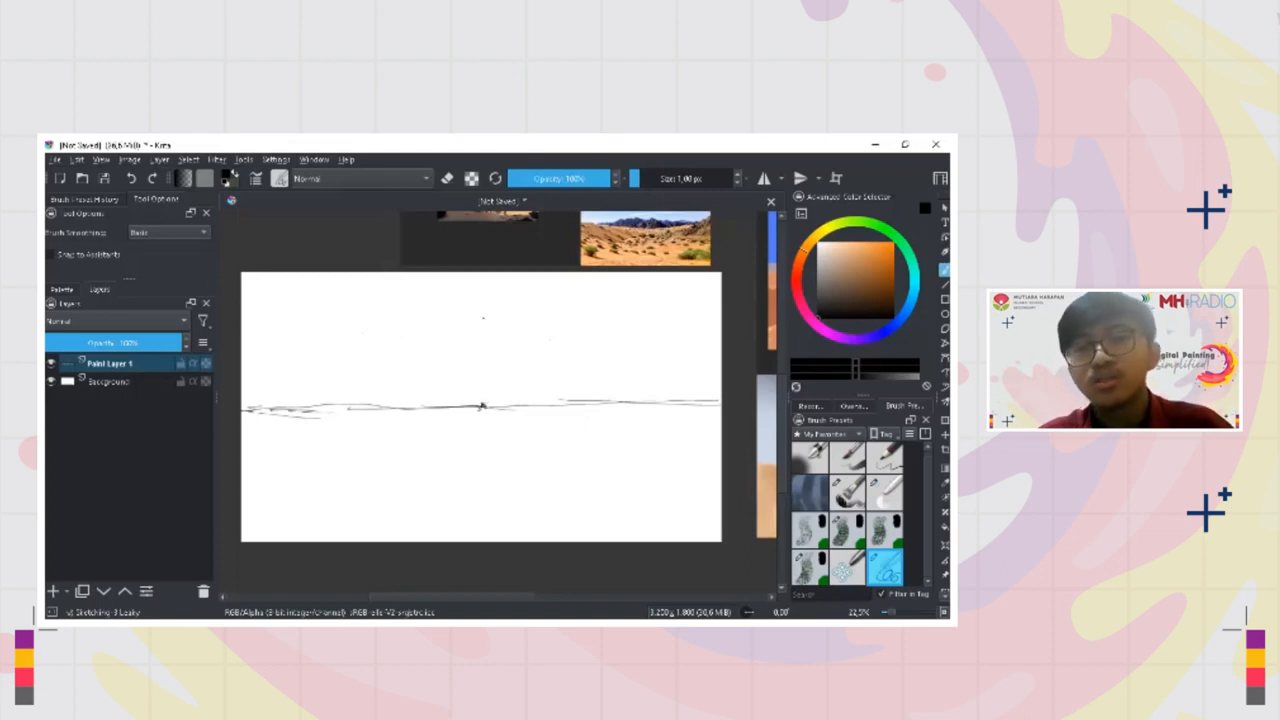
Draw perspective lines from the central vanishing point vertically and outward across the left half of the canvas
drag(480, 283, 488, 541)
mouse_move(481, 407)
mouse_down()
mouse_move(344, 502)
mouse_move(264, 538)
mouse_up()
drag(243, 490, 364, 442)
key(ctrl+z)
drag(243, 446, 424, 421)
key(ctrl+z)
mouse_move(243, 441)
mouse_down()
mouse_move(438, 429)
mouse_move(482, 410)
mouse_move(246, 452)
mouse_up()
key(ctrl+z)
drag(481, 407, 279, 301)
mouse_move(377, 285)
mouse_down()
mouse_move(468, 400)
mouse_move(384, 279)
mouse_up()
key(ctrl+z)
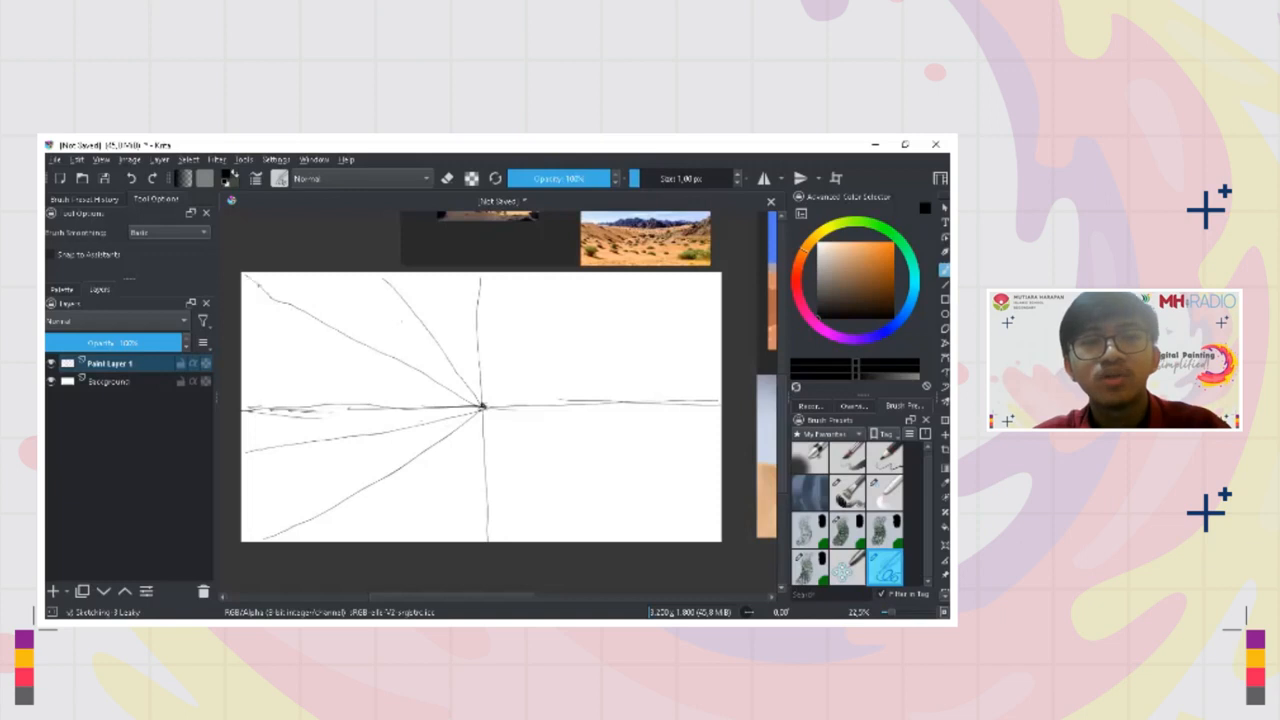
Draw two perspective lines from the vanishing point toward the upper right of the canvas
drag(500, 386, 536, 320)
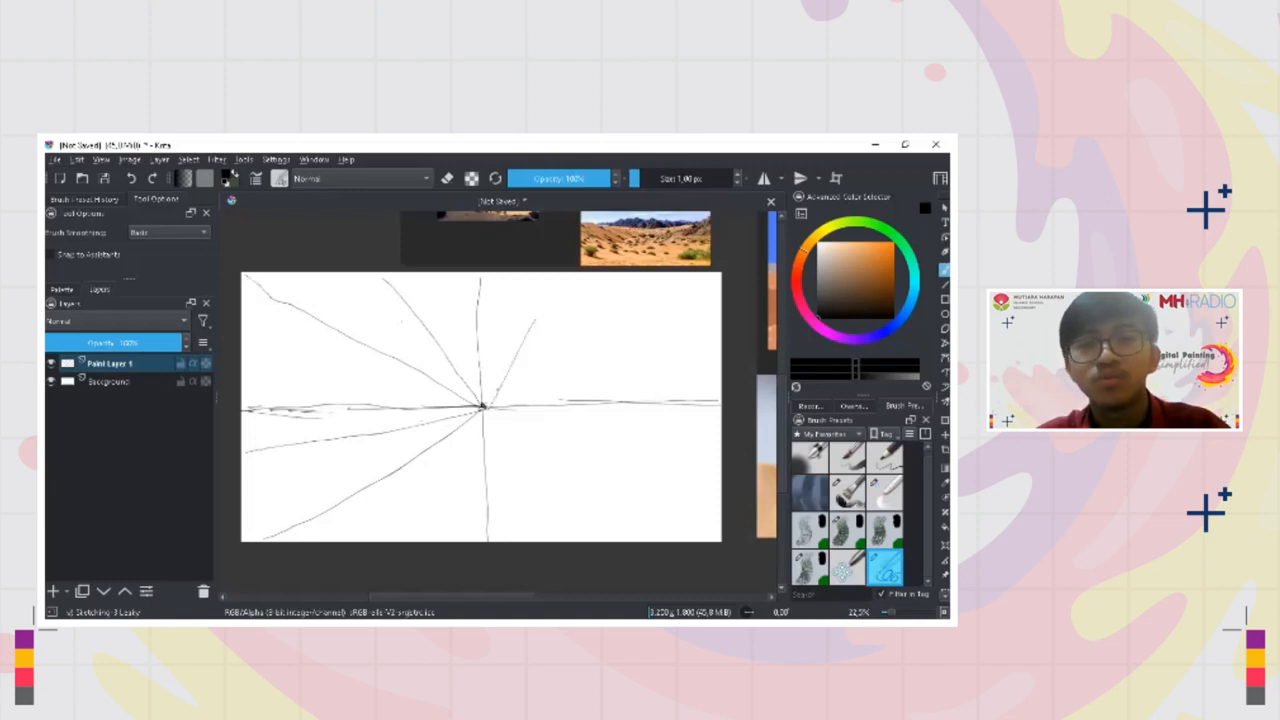
key(ctrl+z)
drag(485, 406, 590, 275)
key(ctrl+z)
key(ctrl+z)
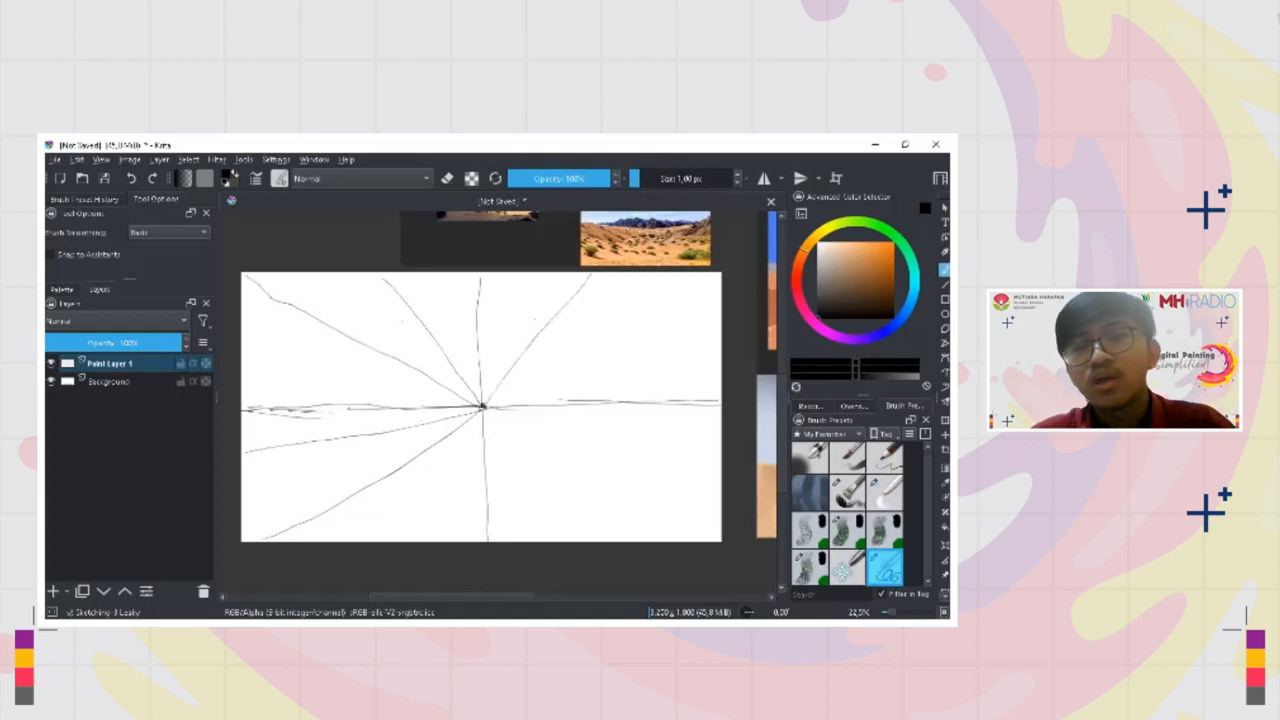
mouse_move(484, 405)
mouse_down()
mouse_move(652, 346)
mouse_move(680, 311)
mouse_up()
key(ctrl+z)
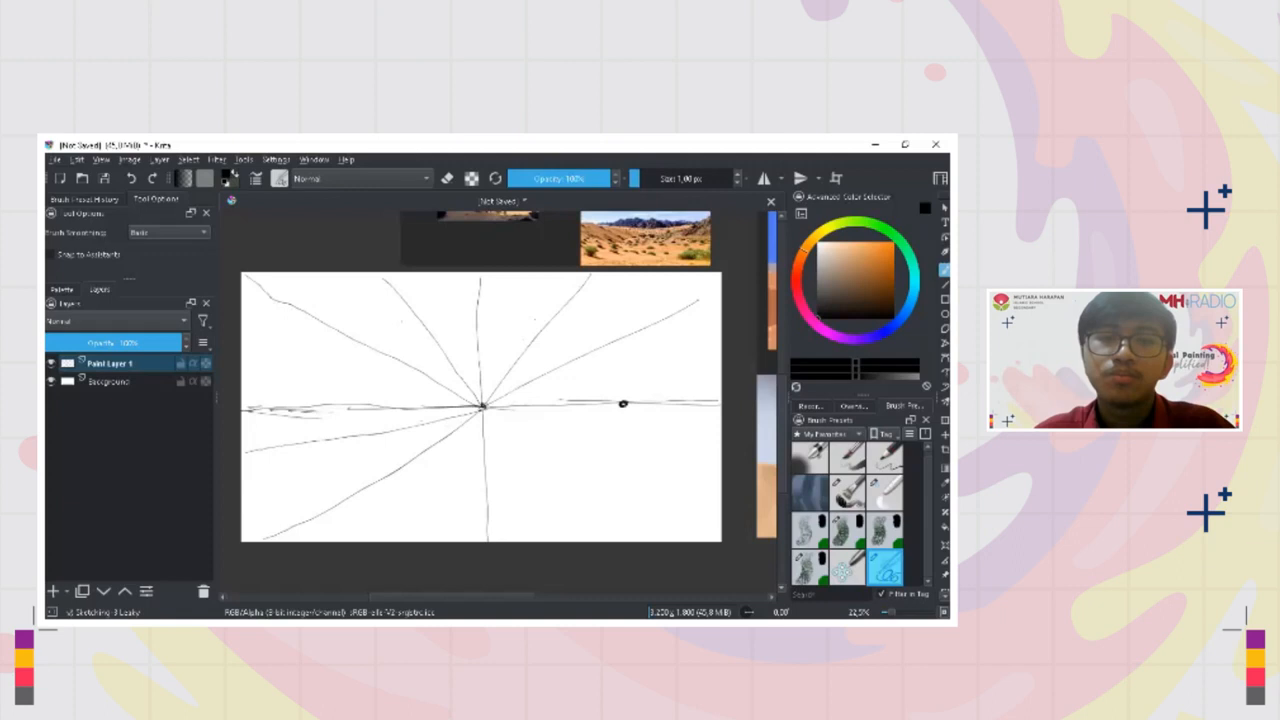
Try a guide line from a second point on the right of the horizon, and undo both line and point
drag(611, 384, 551, 298)
key(ctrl+z)
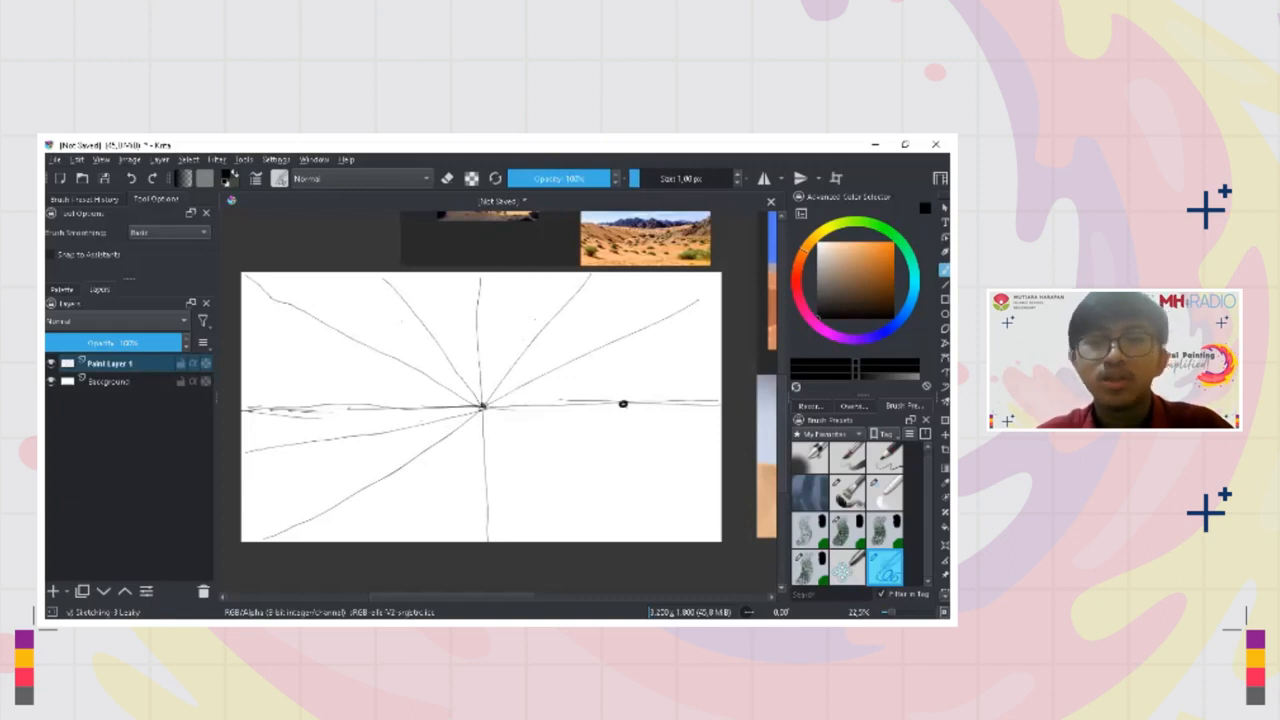
key(ctrl+z)
Draw perspective lines from the vanishing point toward the lower right of the canvas
drag(485, 407, 670, 486)
key(ctrl+z)
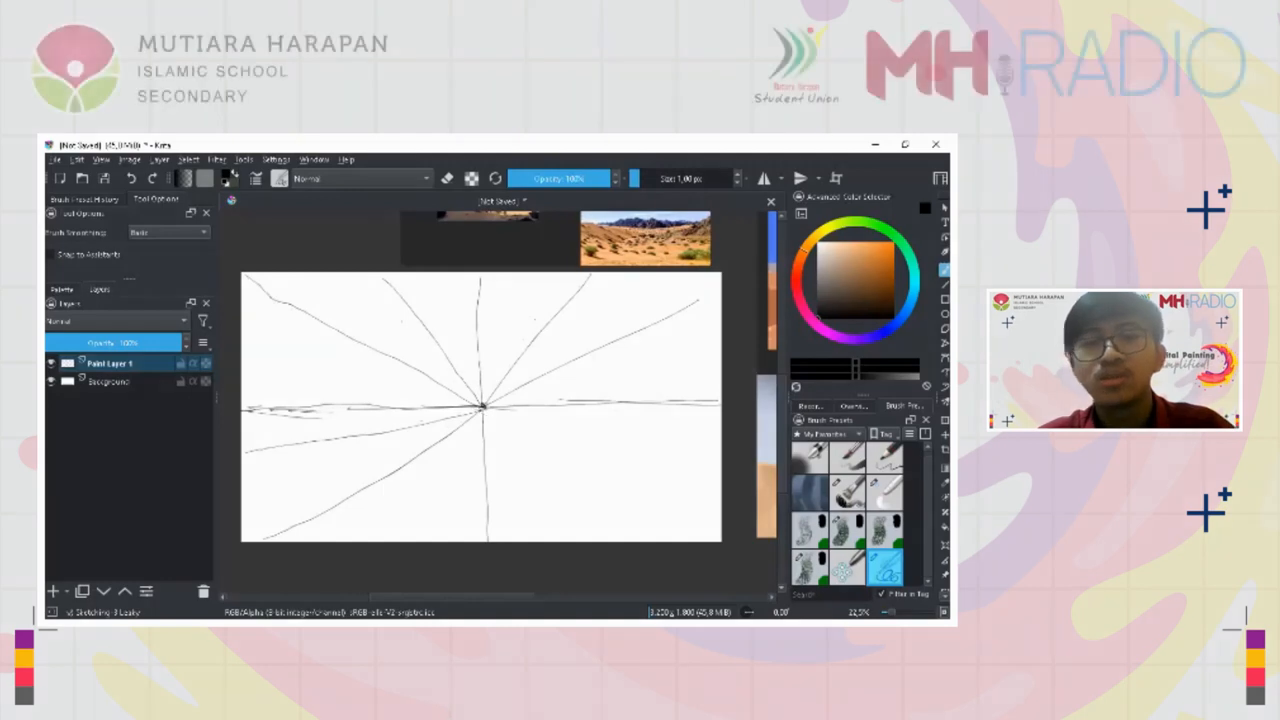
drag(487, 410, 682, 504)
drag(487, 410, 712, 458)
drag(688, 508, 708, 520)
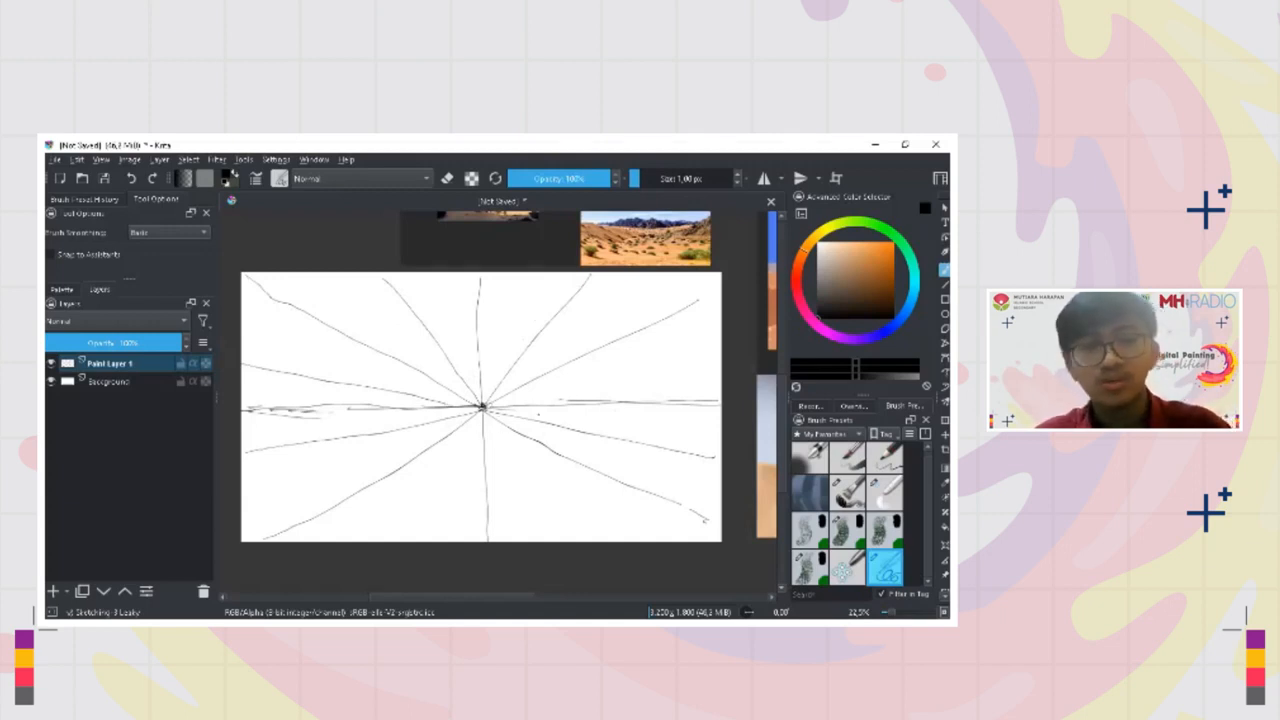
Sketch puffy cloud outlines on both sides of the vertical guide near the canvas's upper edge
mouse_move(547, 412)
mouse_down()
mouse_move(541, 457)
mouse_move(544, 428)
mouse_up()
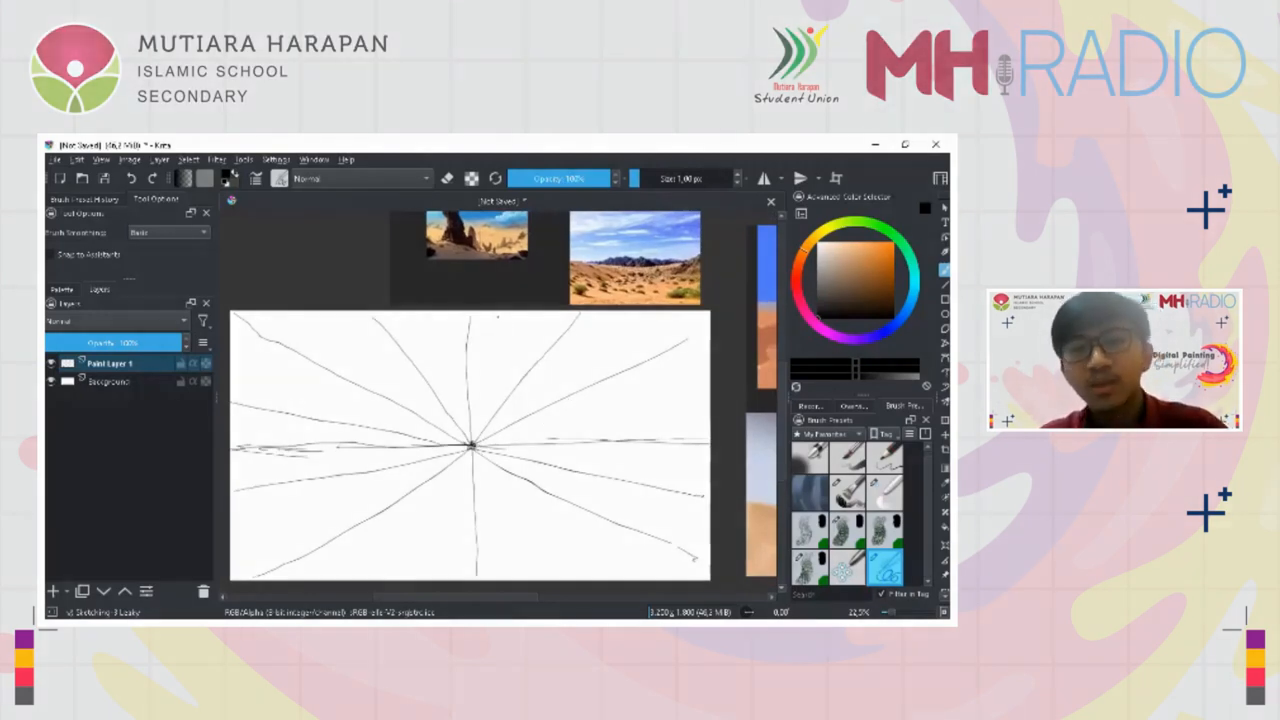
drag(478, 316, 436, 325)
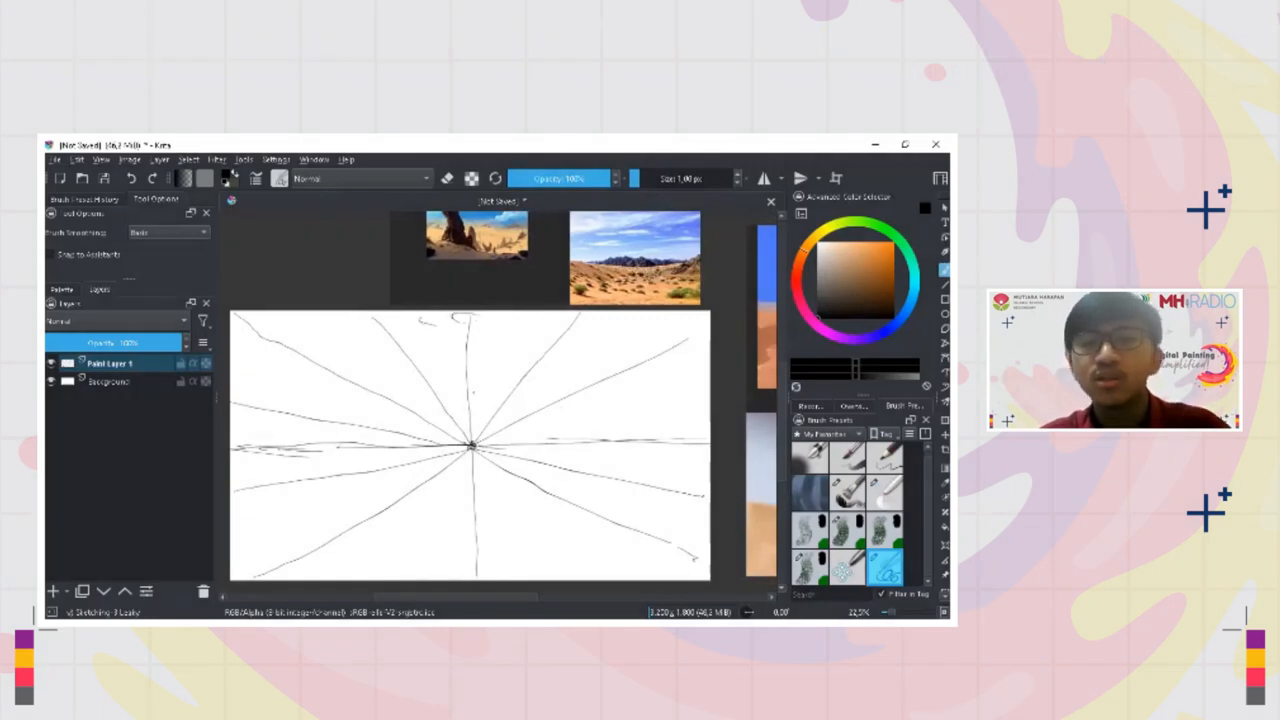
mouse_move(431, 329)
mouse_down()
mouse_move(440, 336)
mouse_move(384, 316)
mouse_up()
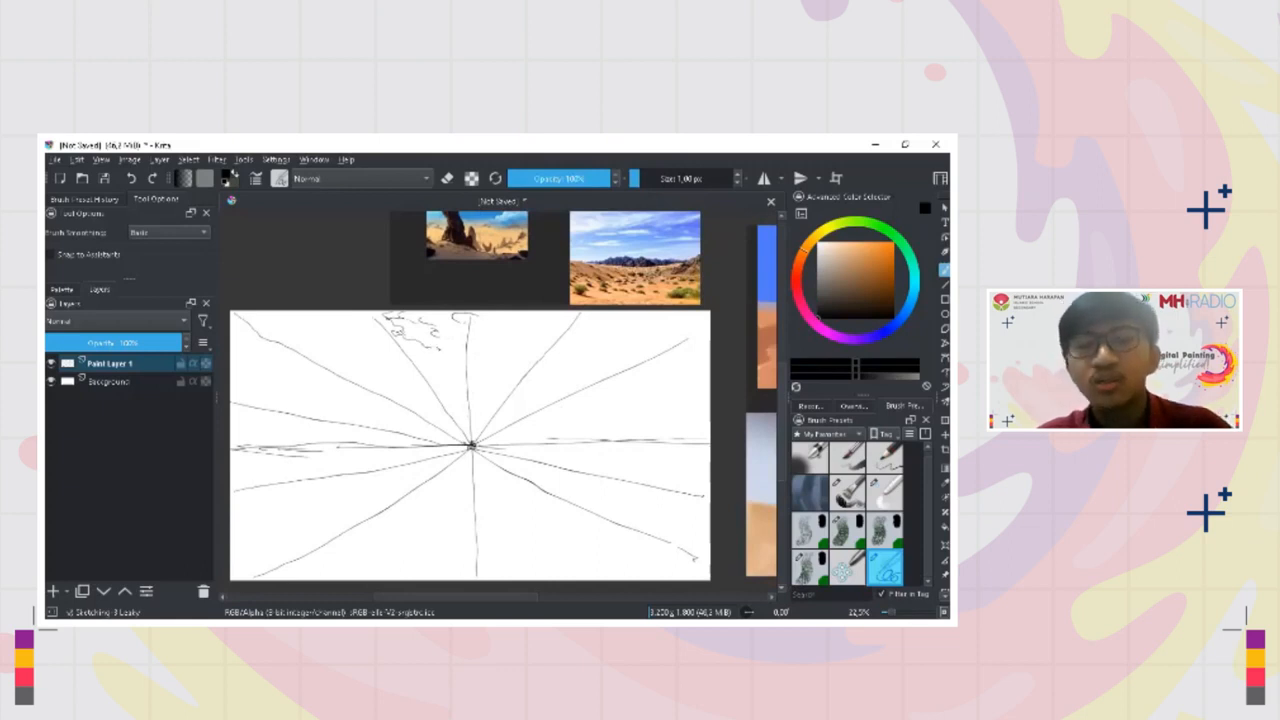
drag(547, 318, 510, 349)
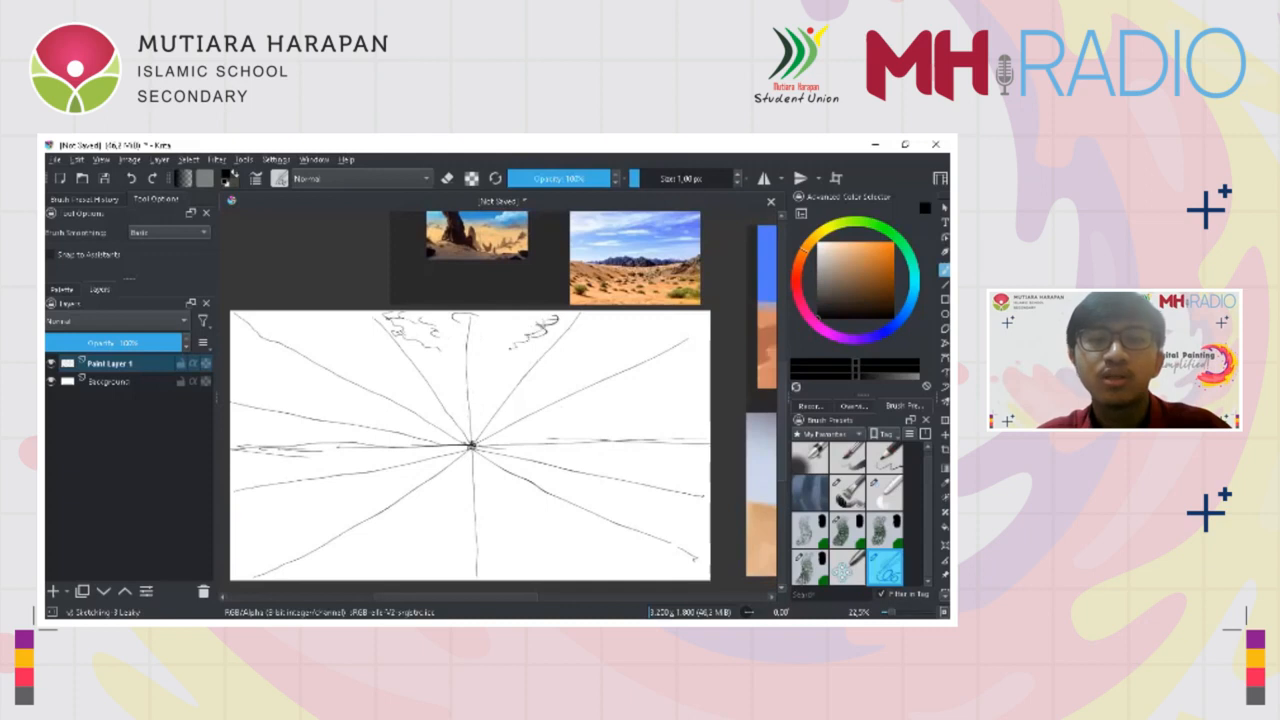
Taper the central cloud shape down into a V pointing at the vanishing point
mouse_move(403, 312)
mouse_down()
mouse_move(383, 337)
mouse_move(373, 317)
mouse_move(481, 387)
mouse_move(463, 393)
mouse_move(464, 448)
mouse_up()
key(ctrl+z)
Sketch a cloud on the right side of the sky that narrows toward the vanishing point
key(ctrl+z)
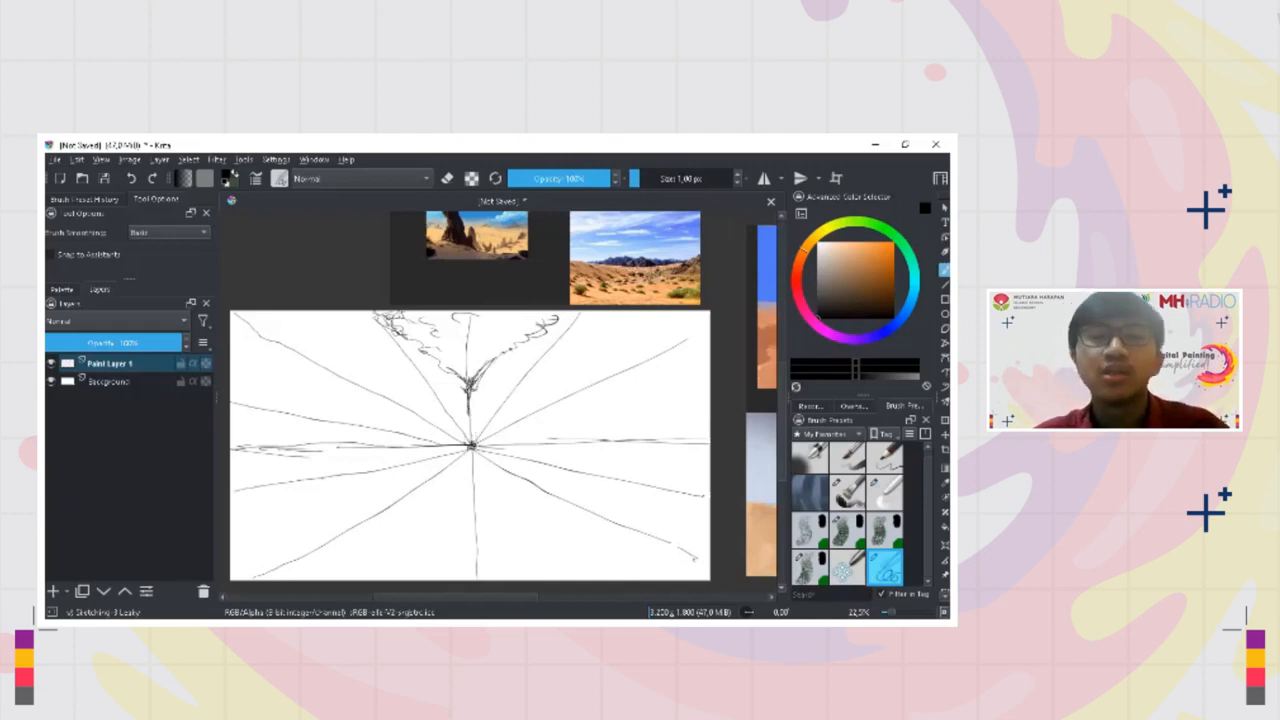
drag(444, 368, 472, 400)
drag(506, 352, 488, 371)
mouse_move(650, 312)
mouse_down()
mouse_move(596, 384)
mouse_move(556, 404)
mouse_up()
key(ctrl+z)
key(ctrl+z)
mouse_move(613, 356)
mouse_down()
mouse_move(588, 387)
mouse_move(503, 427)
mouse_up()
mouse_move(588, 403)
mouse_down()
mouse_move(510, 426)
mouse_move(698, 377)
mouse_move(710, 362)
mouse_up()
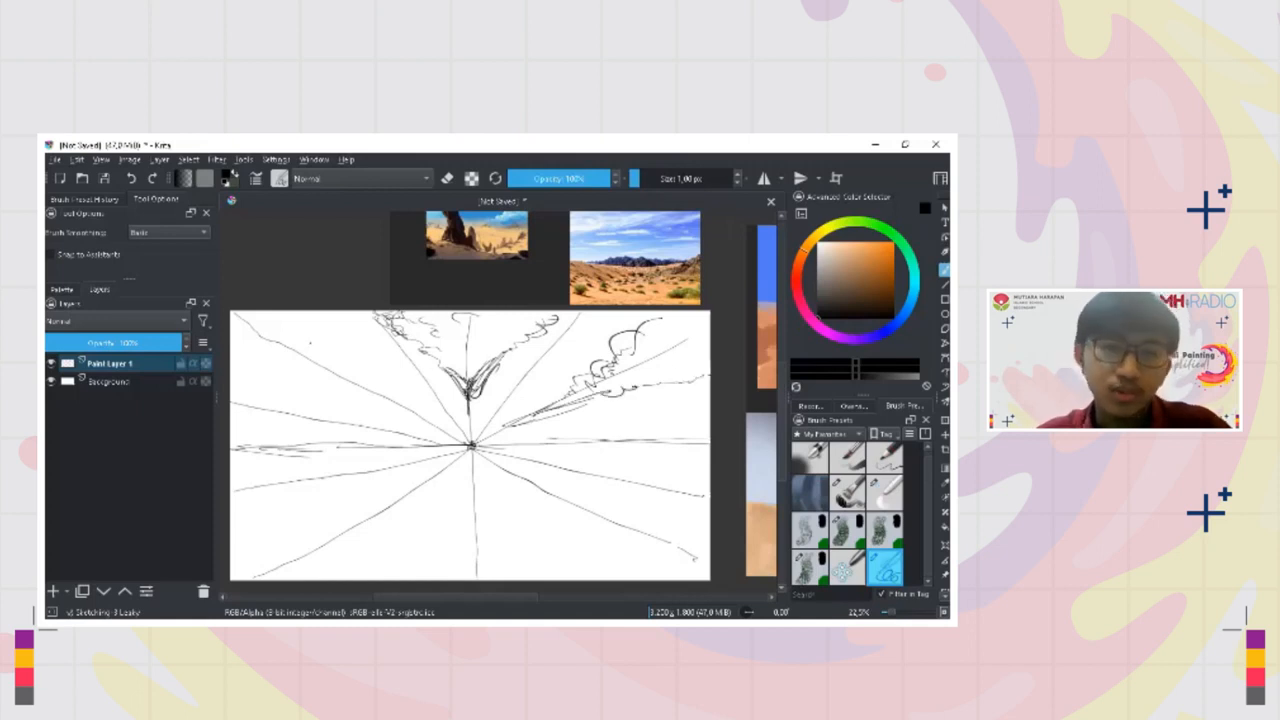
Sketch clouds on the left side of the sky that narrow along the guides toward the vanishing point
drag(300, 323, 322, 322)
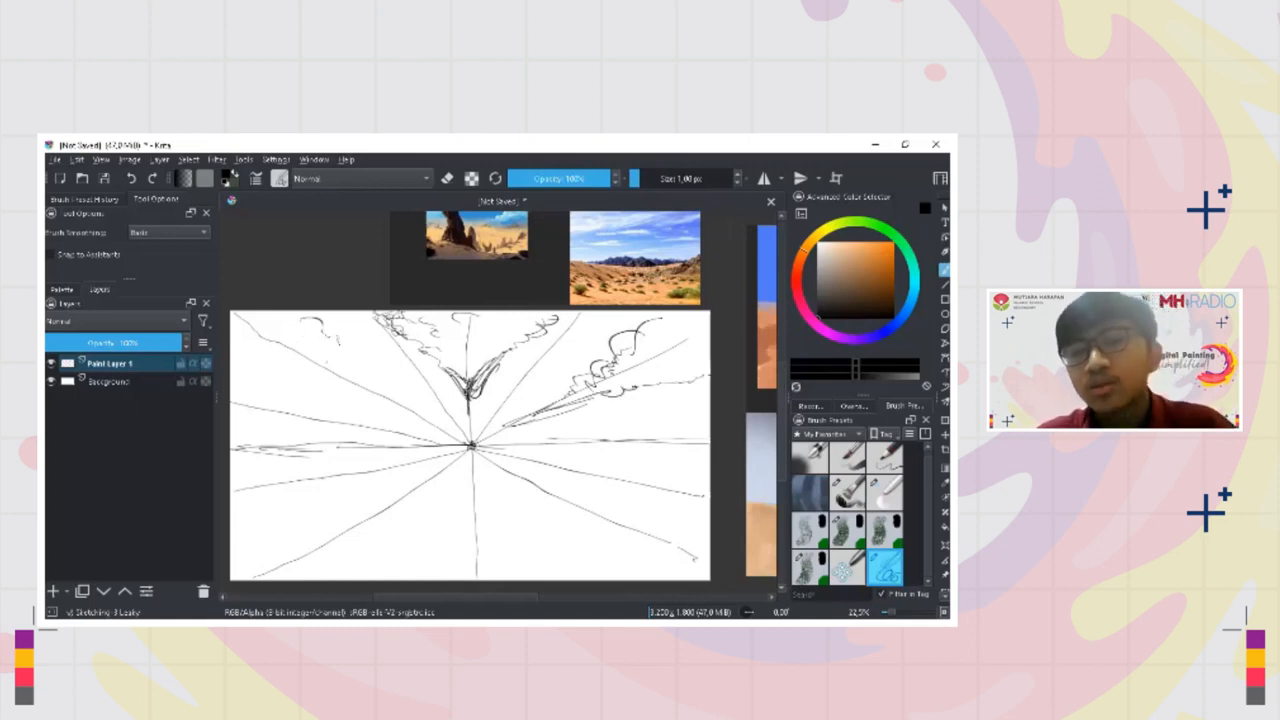
drag(345, 359, 456, 440)
drag(448, 436, 257, 351)
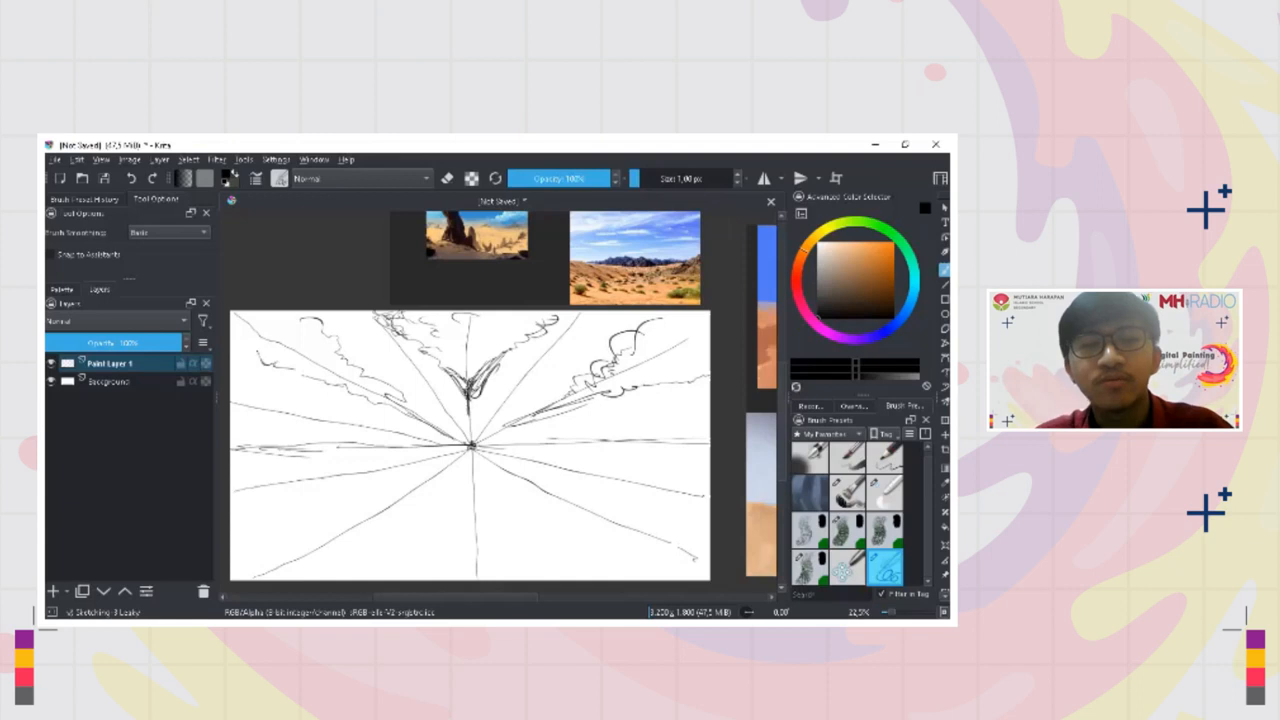
drag(379, 365, 389, 361)
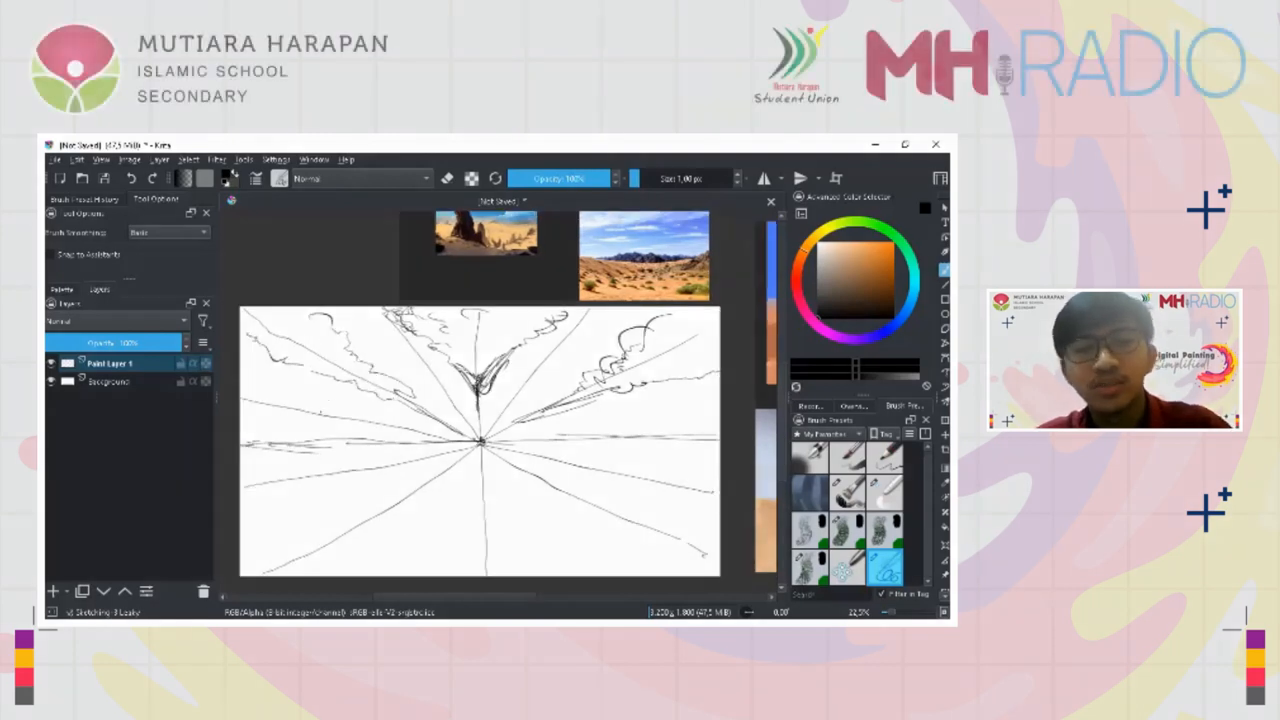
drag(318, 398, 456, 439)
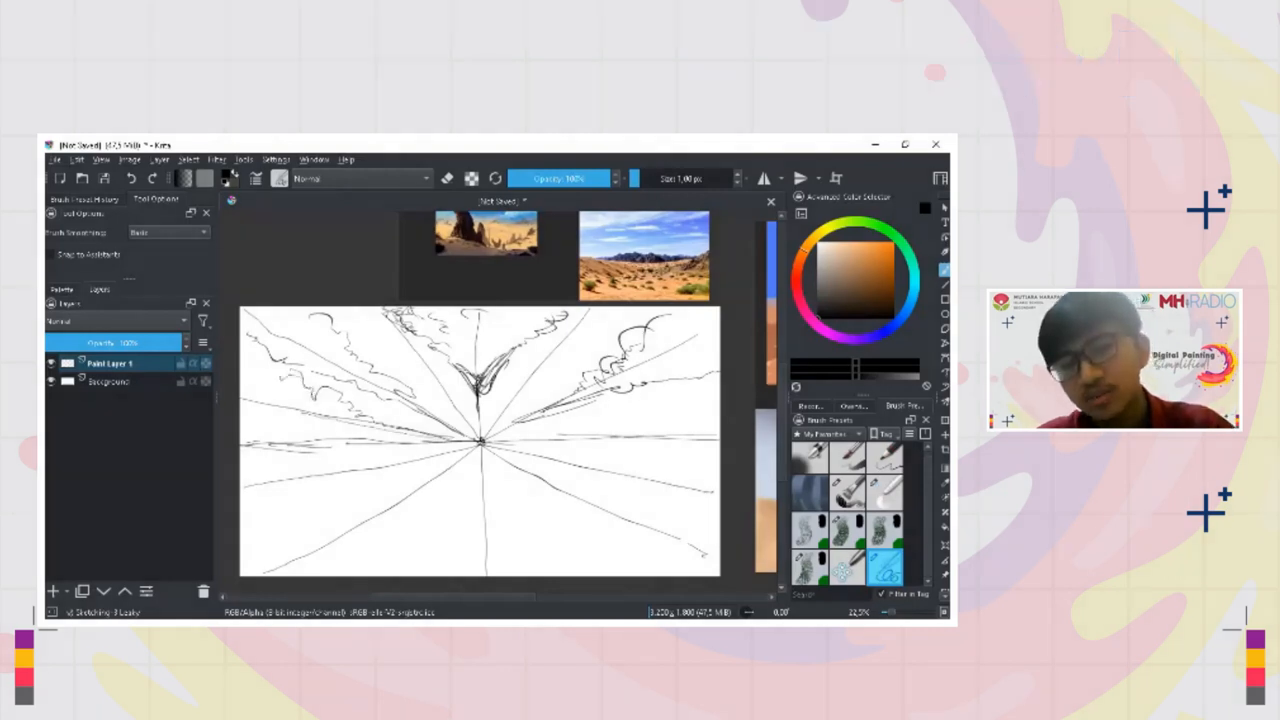
Extend the cloud sketches on both sides of the sky with strokes tapering toward the vanishing point
drag(309, 379, 335, 383)
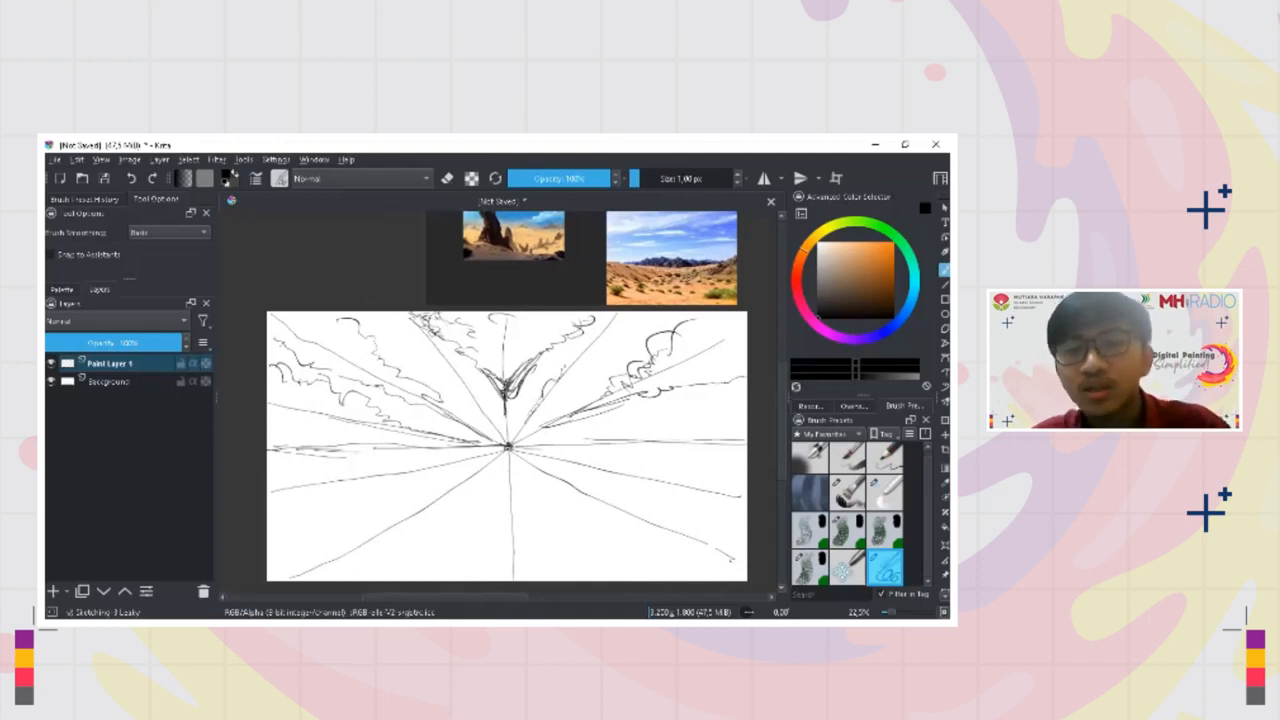
drag(622, 347, 577, 371)
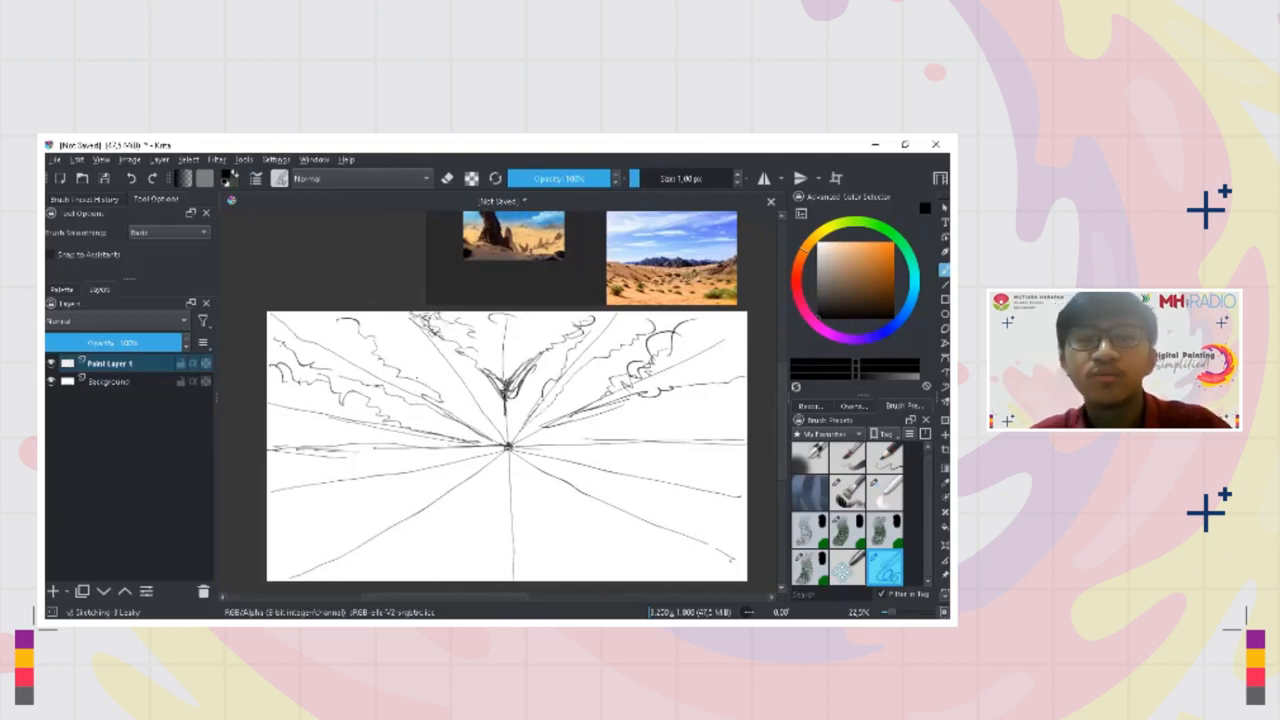
mouse_move(424, 368)
mouse_down()
mouse_move(500, 426)
mouse_move(395, 313)
mouse_move(388, 334)
mouse_move(427, 367)
mouse_up()
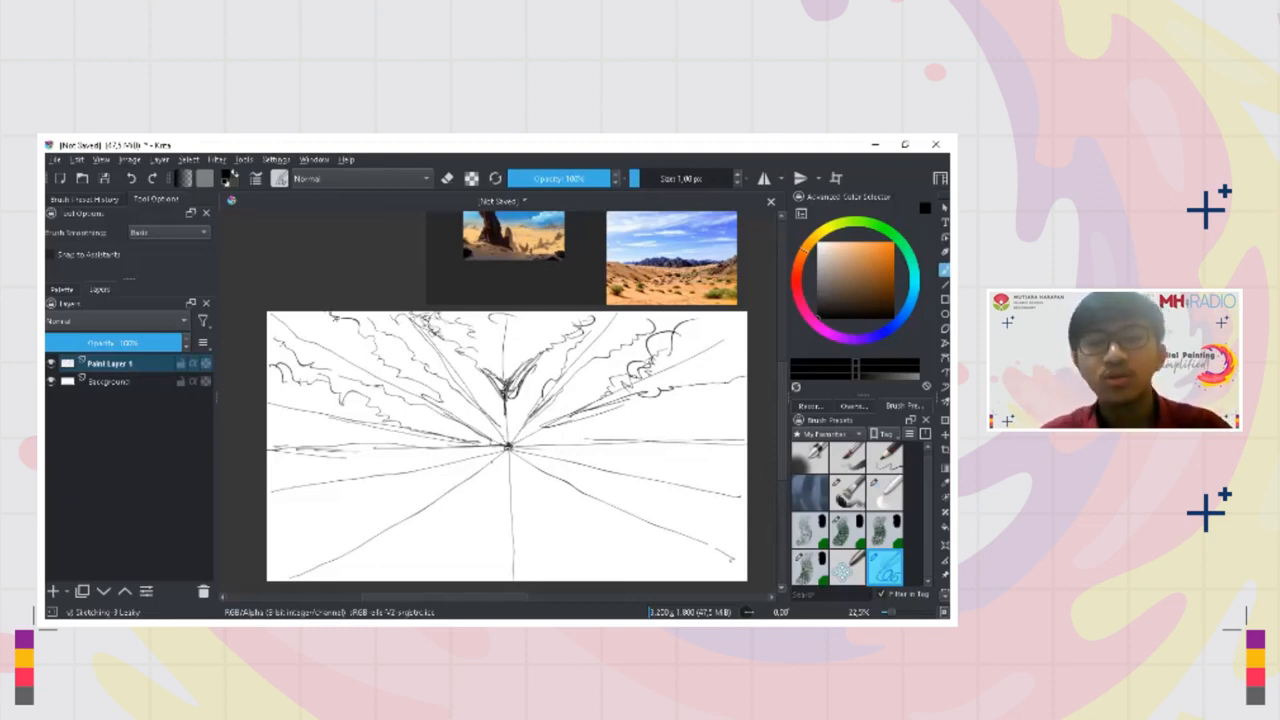
Sketch dune contours in the left foreground, undoing strokes that do not fit
drag(324, 474, 361, 490)
key(ctrl+z)
mouse_move(281, 463)
mouse_down()
mouse_move(331, 483)
mouse_move(466, 476)
mouse_move(371, 483)
mouse_move(376, 513)
mouse_move(322, 544)
mouse_up()
mouse_move(404, 498)
mouse_down()
mouse_move(433, 527)
mouse_move(423, 507)
mouse_move(474, 520)
mouse_up()
key(ctrl+z)
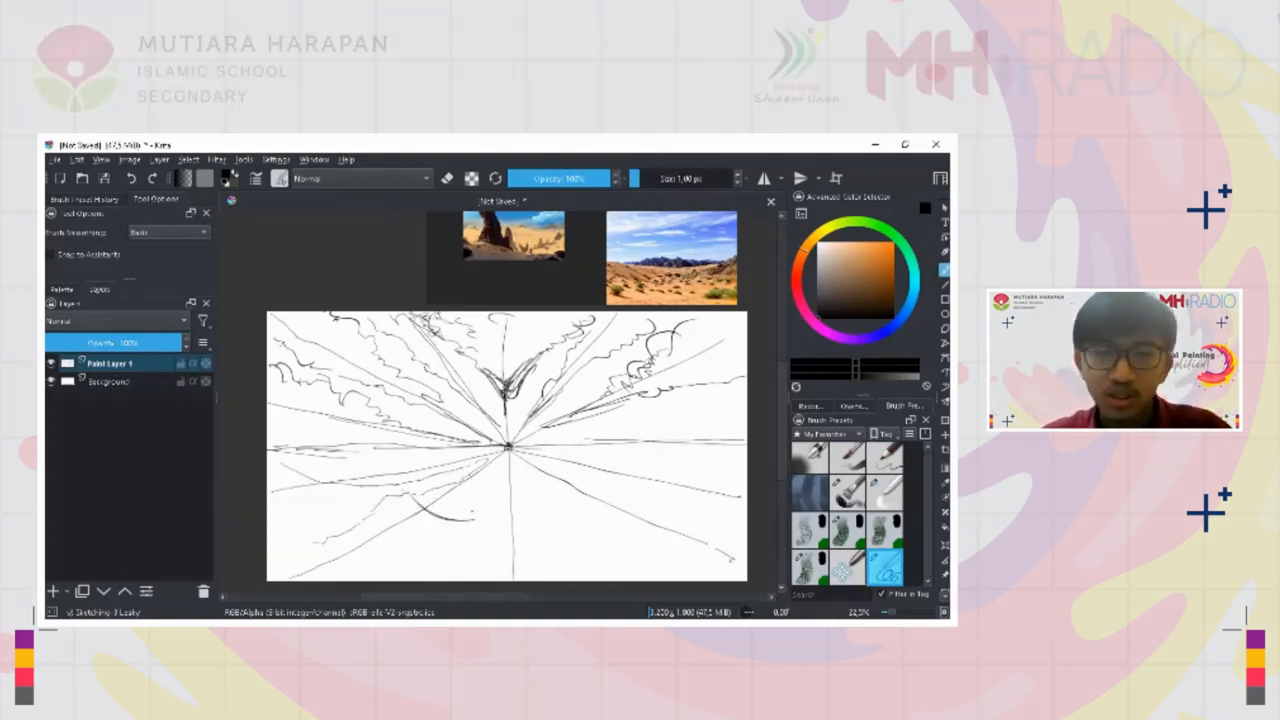
Examine the desert reference images around the canvas for how their dunes and horizons are built
drag(508, 446, 389, 568)
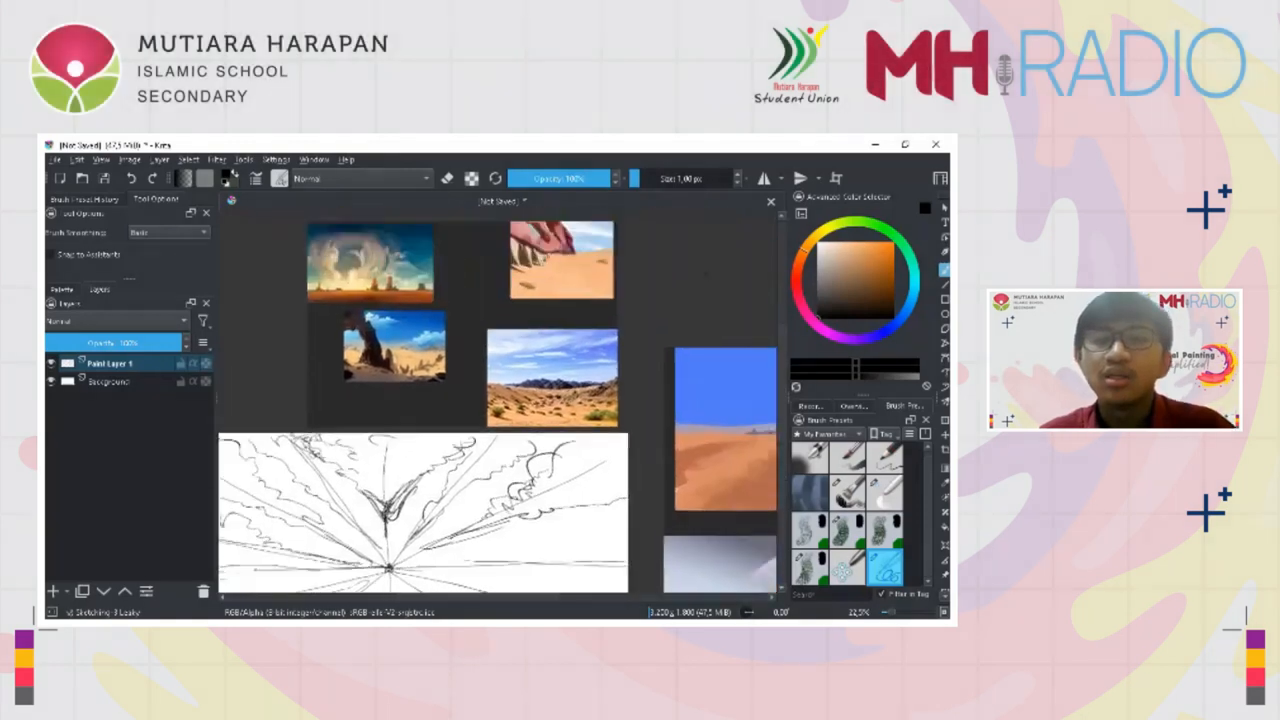
scroll(567, 427, up, 3)
drag(567, 427, 556, 521)
scroll(550, 420, up, 1)
scroll(570, 413, down, 2)
drag(500, 340, 683, 495)
mouse_move(653, 442)
mouse_down()
mouse_move(608, 402)
mouse_move(414, 351)
mouse_up()
mouse_move(730, 510)
mouse_down()
mouse_move(583, 487)
mouse_move(351, 357)
mouse_up()
drag(484, 424, 486, 396)
drag(500, 425, 424, 372)
drag(513, 400, 544, 305)
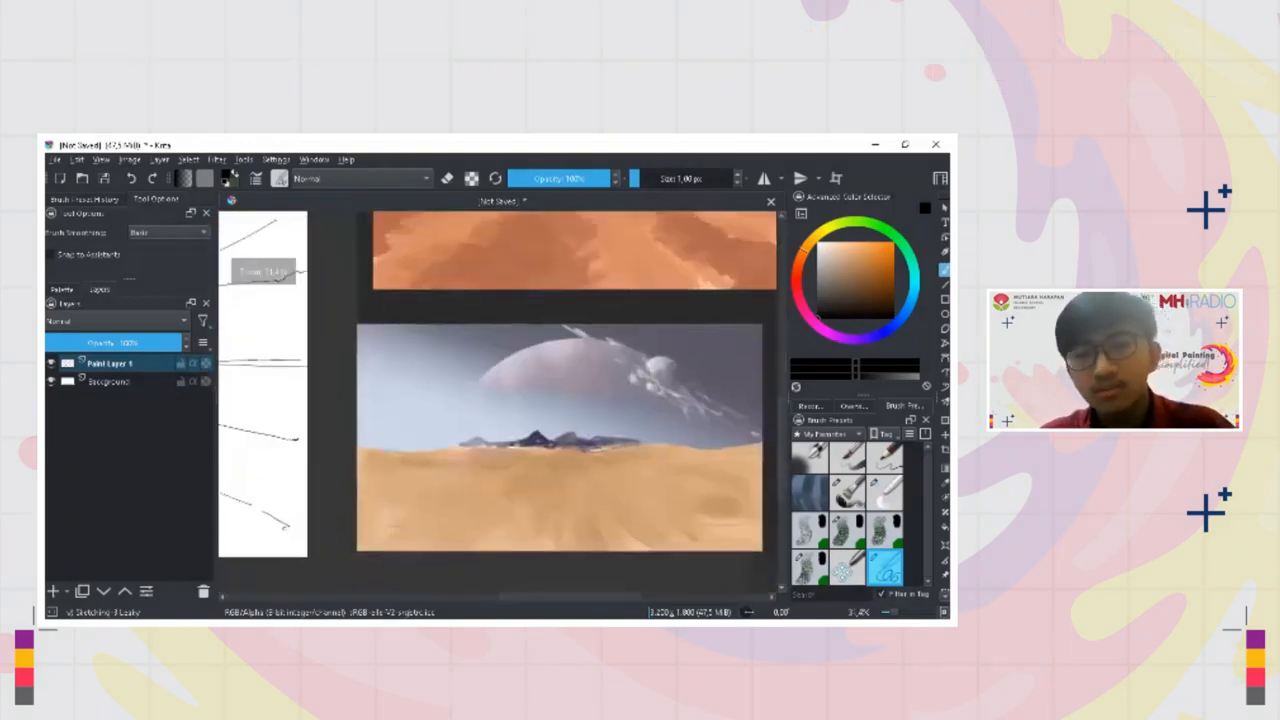
Sketch winding dune contours across the central and right foreground, widening toward the canvas's lower edge
drag(556, 406, 556, 460)
drag(400, 430, 655, 398)
mouse_move(500, 400)
mouse_down()
mouse_move(500, 420)
mouse_move(520, 411)
mouse_move(487, 463)
mouse_move(511, 509)
mouse_move(533, 481)
mouse_up()
key(ctrl+z)
key(ctrl+z)
mouse_move(446, 436)
mouse_down()
mouse_move(423, 507)
mouse_move(407, 513)
mouse_up()
key(ctrl+z)
mouse_move(441, 442)
mouse_down()
mouse_move(418, 477)
mouse_move(396, 476)
mouse_move(482, 496)
mouse_move(356, 500)
mouse_move(378, 524)
mouse_move(566, 527)
mouse_move(537, 527)
mouse_move(564, 521)
mouse_move(536, 505)
mouse_move(561, 485)
mouse_up()
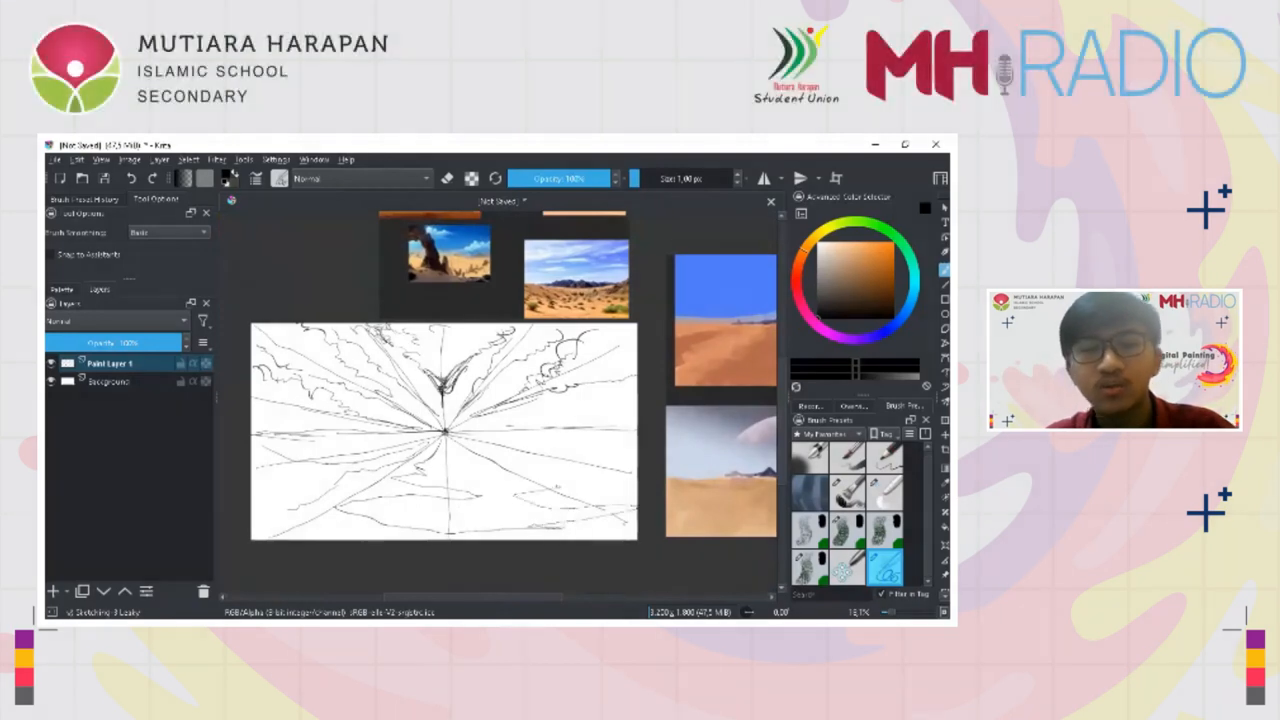
drag(479, 483, 526, 471)
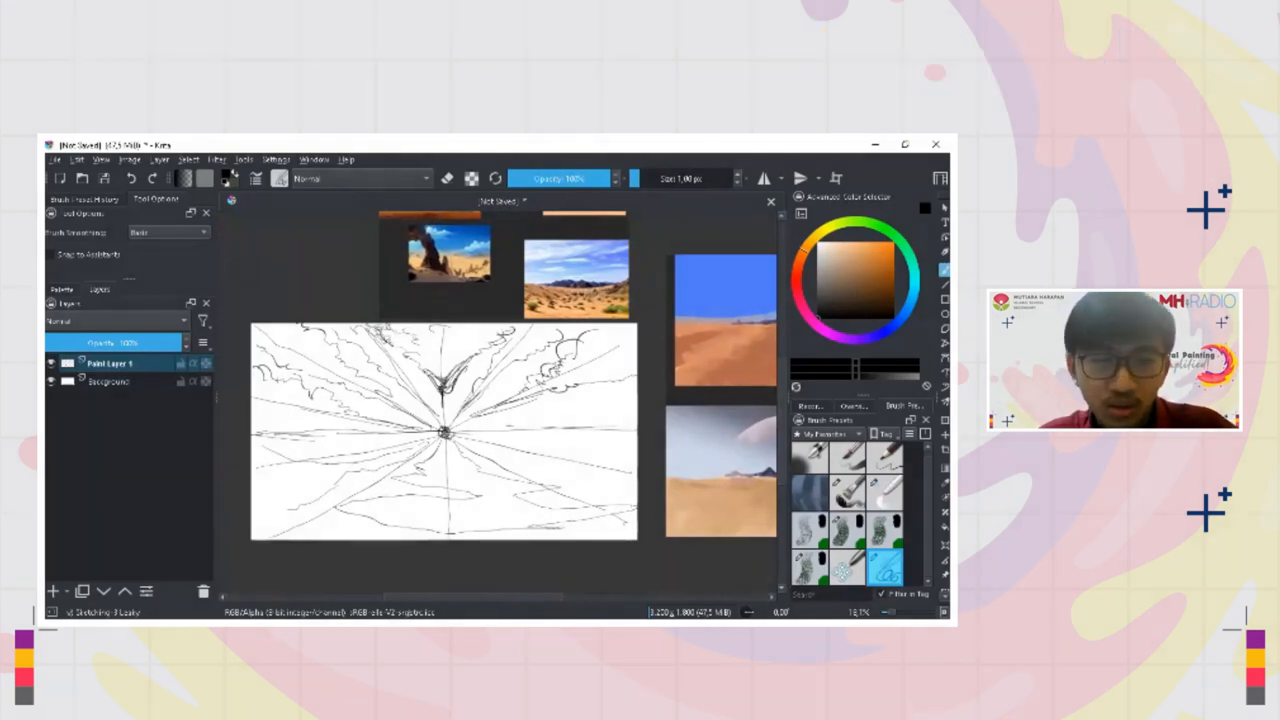
Reinforce the horizon with long, thin strokes on both sides of the vanishing point
mouse_move(452, 436)
mouse_down()
mouse_move(637, 463)
mouse_move(590, 438)
mouse_move(476, 436)
mouse_move(634, 435)
mouse_up()
key(bracketleft)
drag(512, 432, 360, 437)
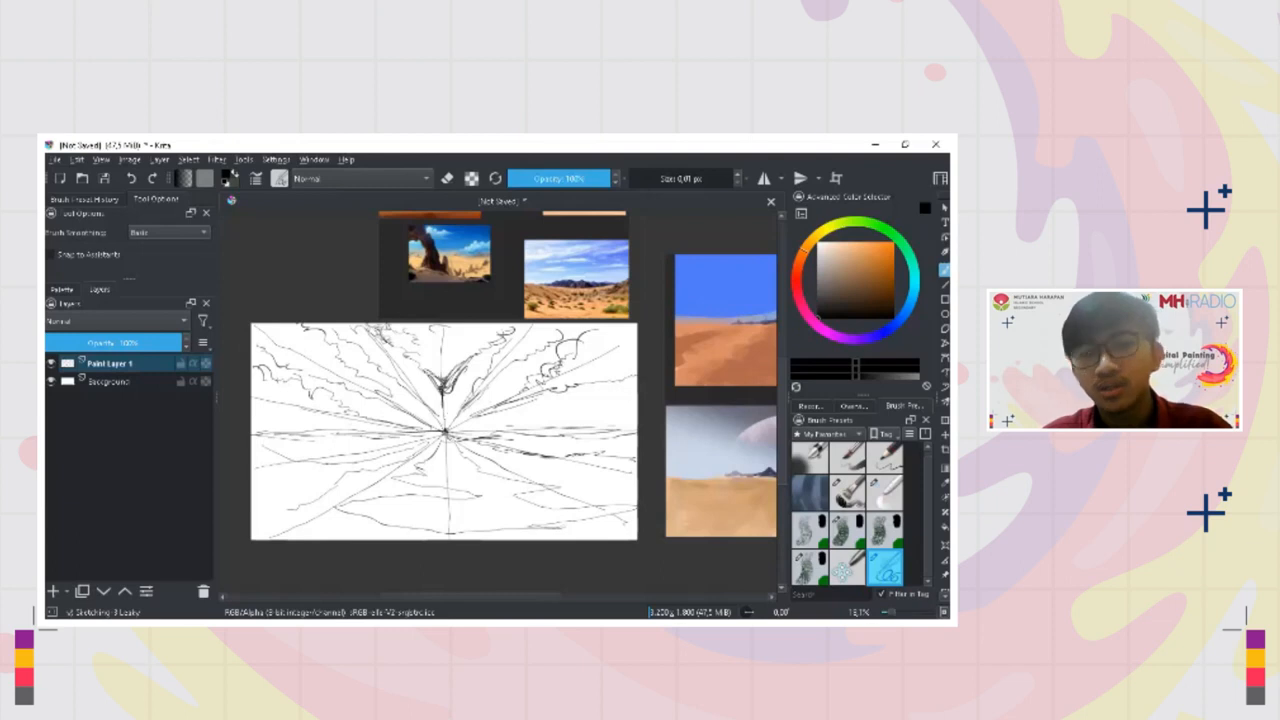
Sketch a small jagged mountain silhouette on the horizon around the vanishing point, using the desert photo as reference
drag(442, 431, 442, 424)
mouse_move(537, 420)
mouse_down()
mouse_move(439, 487)
mouse_move(426, 460)
mouse_up()
drag(372, 374, 379, 335)
drag(342, 414, 446, 281)
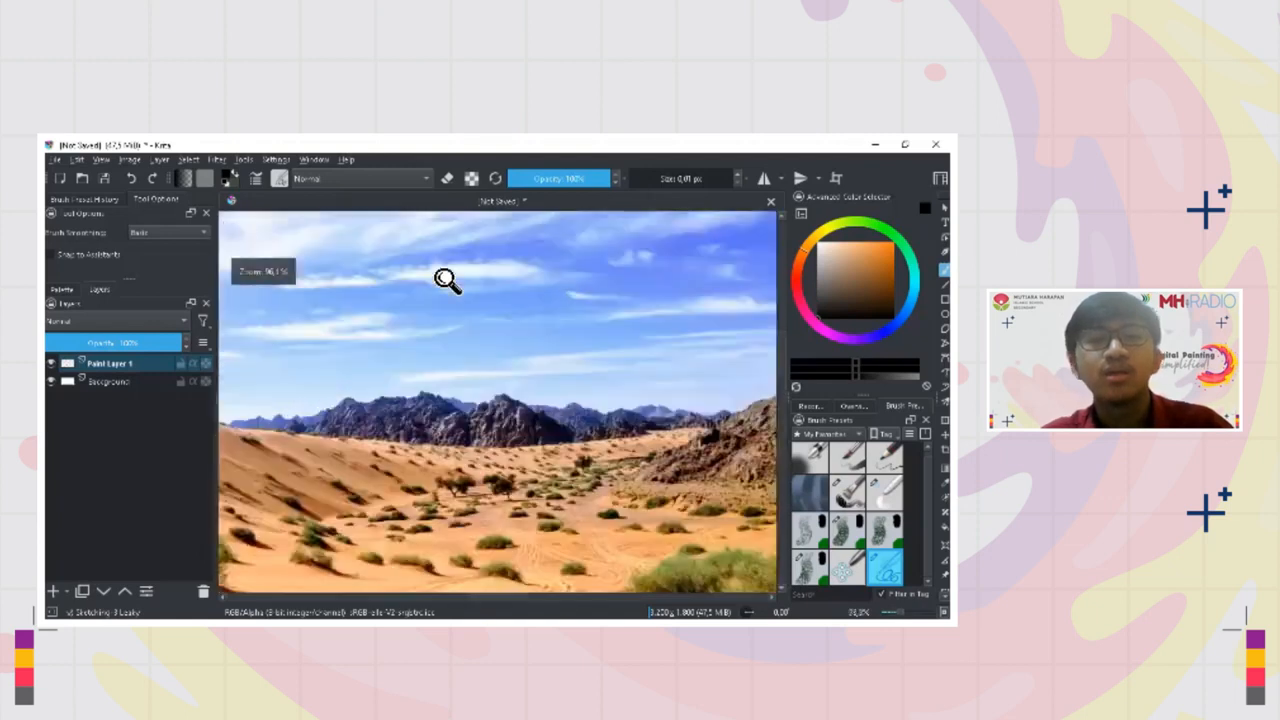
drag(485, 359, 492, 328)
drag(484, 571, 482, 608)
drag(233, 434, 452, 422)
mouse_move(452, 420)
mouse_down()
mouse_move(488, 334)
mouse_move(500, 357)
mouse_move(480, 580)
mouse_up()
drag(480, 520, 480, 480)
mouse_move(500, 340)
mouse_down()
mouse_move(496, 400)
mouse_move(496, 388)
mouse_up()
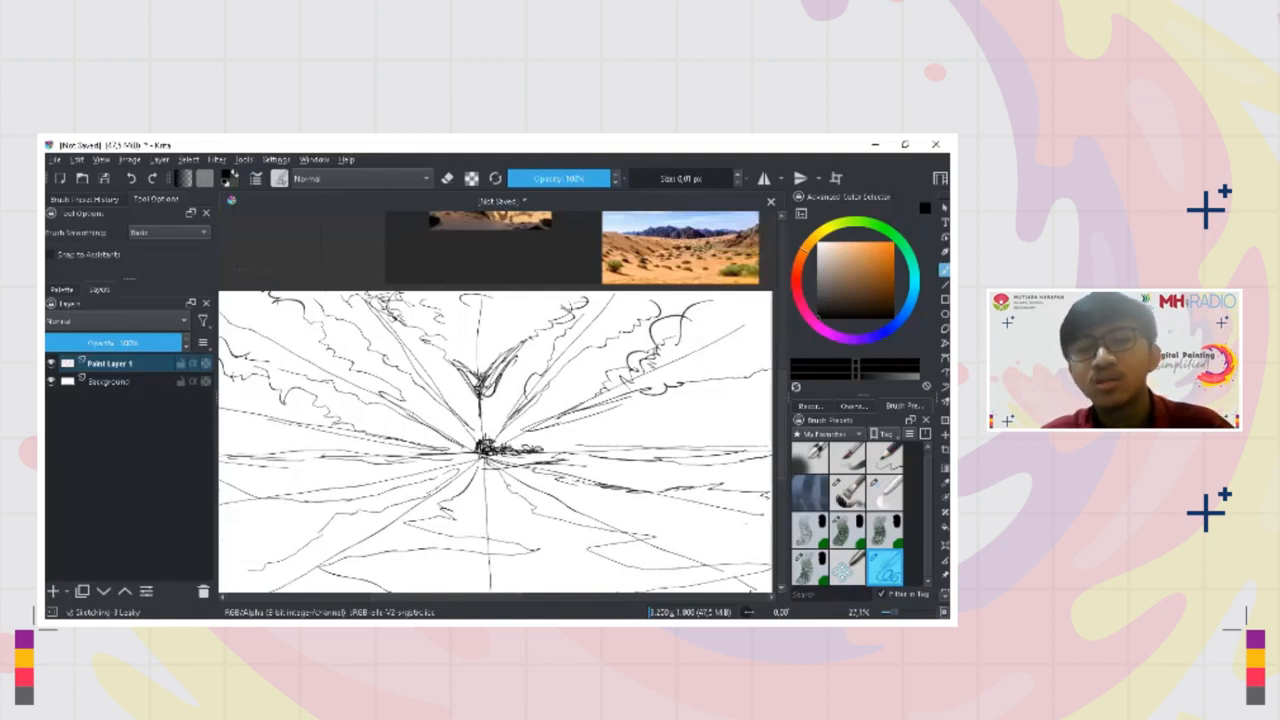
drag(534, 446, 534, 464)
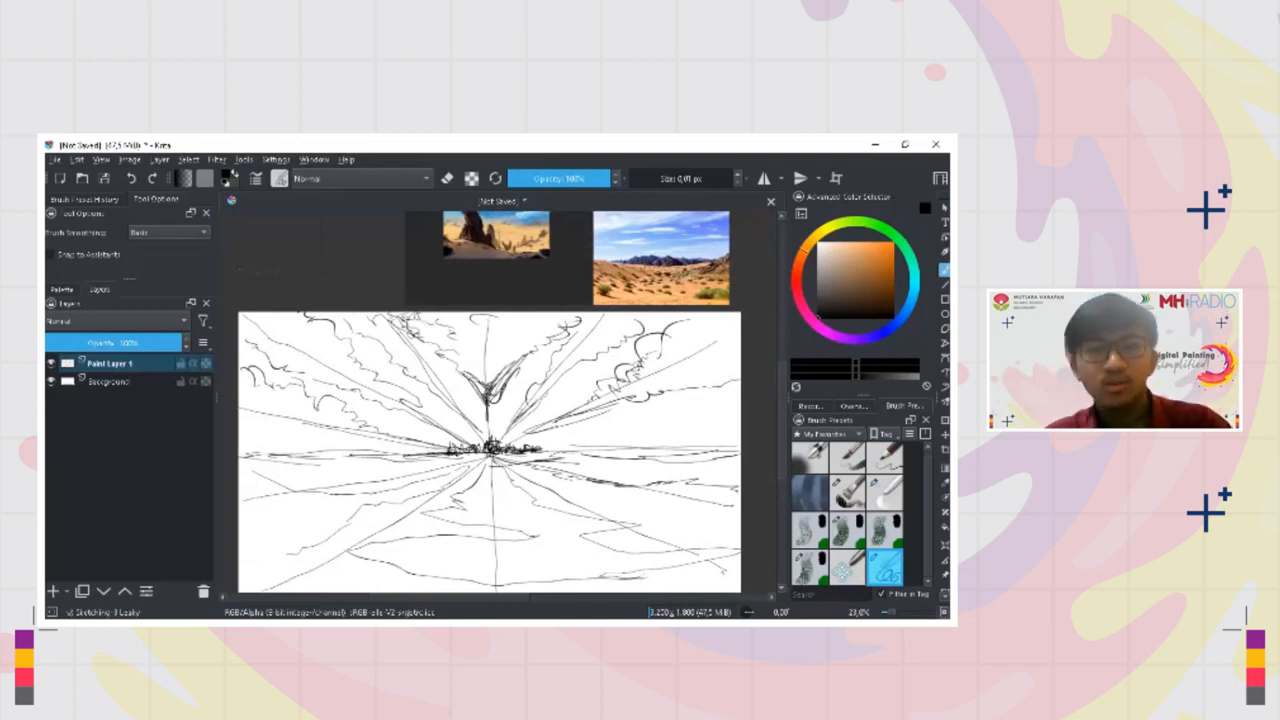
Erase the arms of the central V-shaped cloud and stray guide lines in the sketch with a 38 px eraser
key(e)
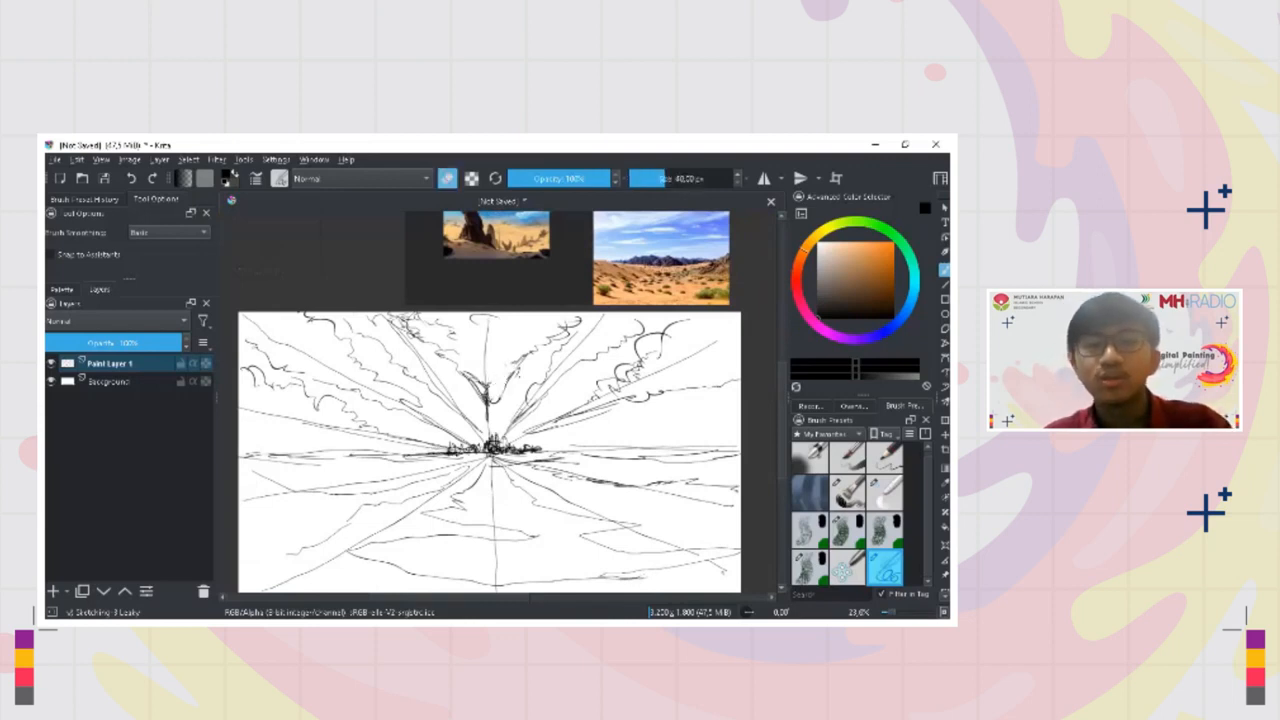
key(e)
key(e)
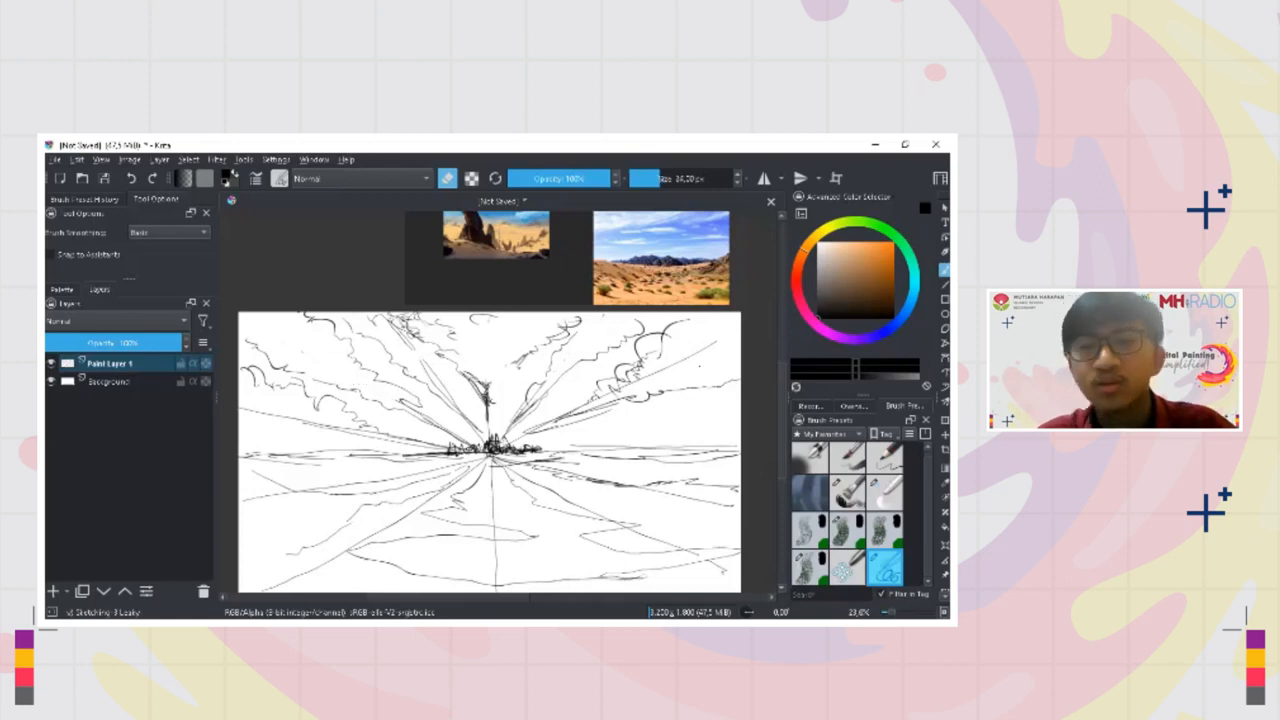
key(])
key(])
drag(704, 349, 657, 374)
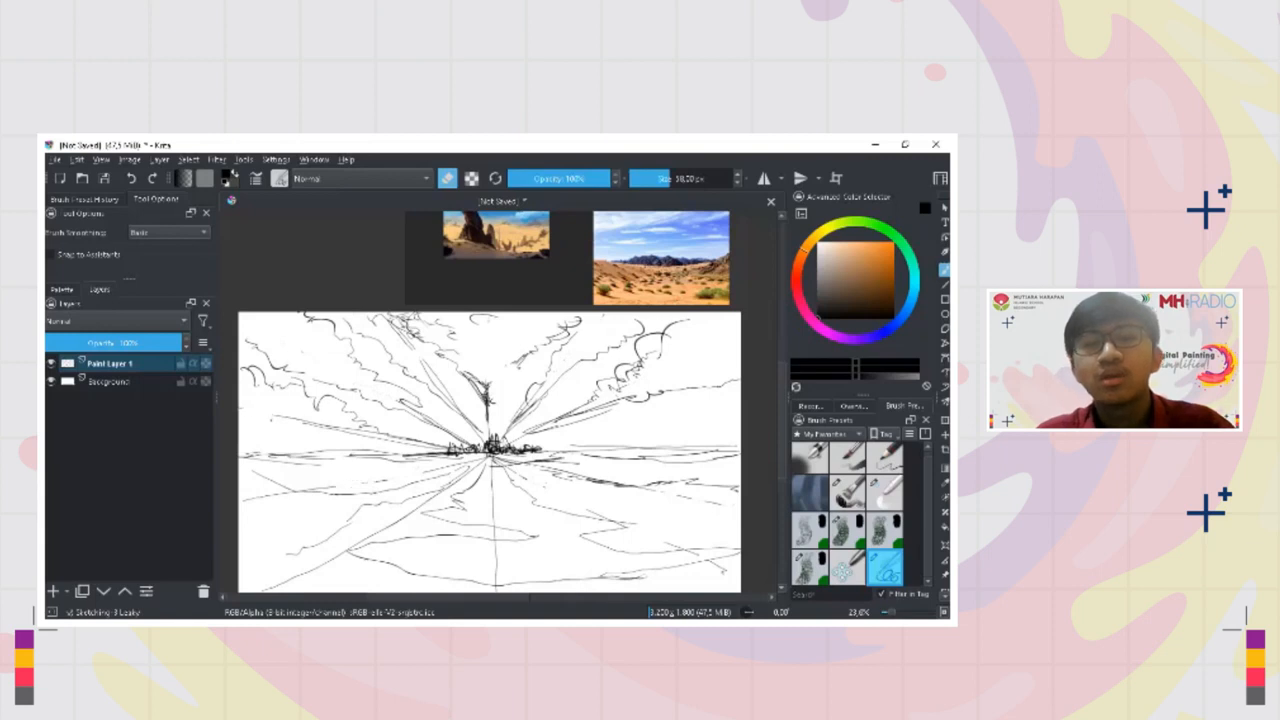
scroll(540, 401, down, 3)
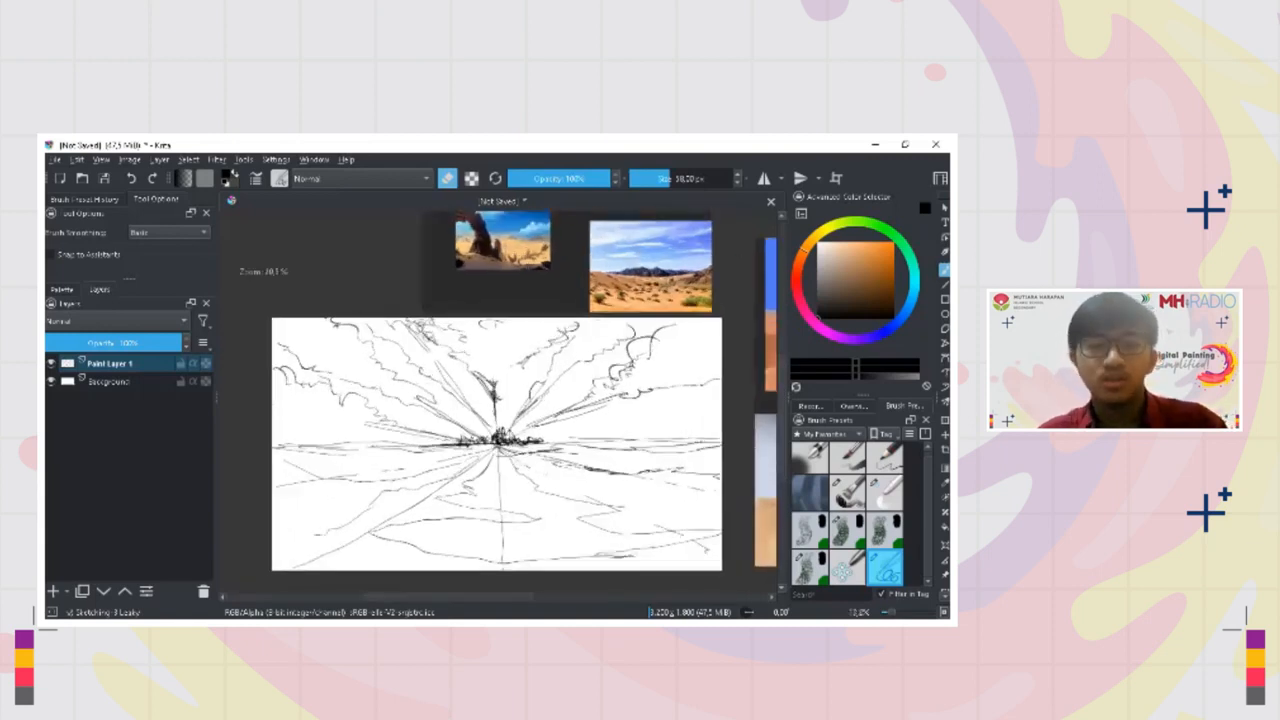
scroll(494, 449, up, 2)
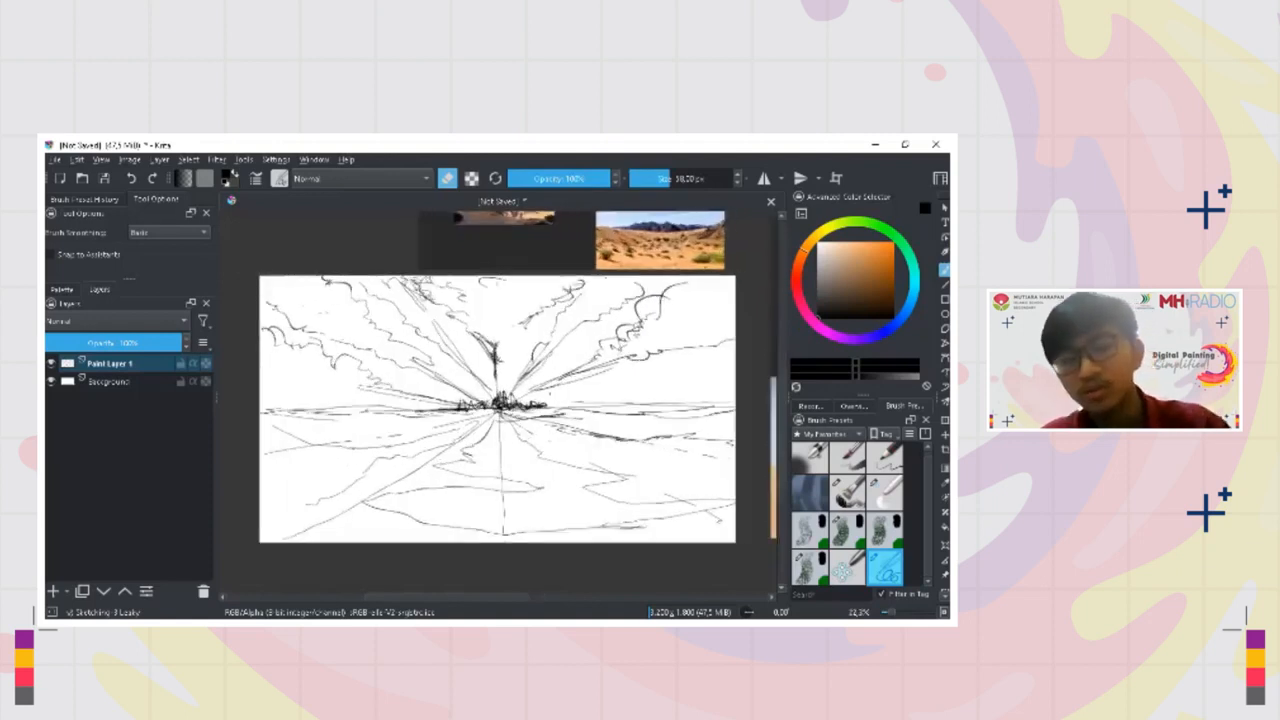
Add a new paint layer above the sketch and choose the Grainy brush preset
click(54, 591)
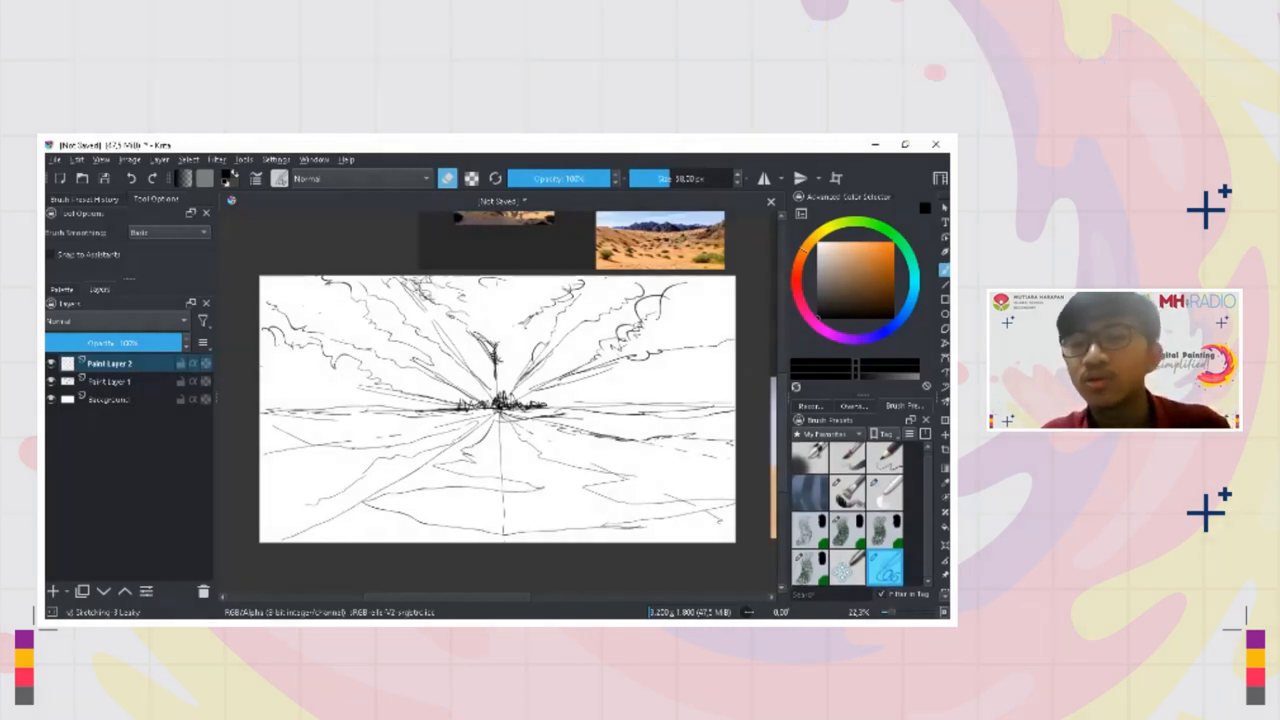
click(847, 530)
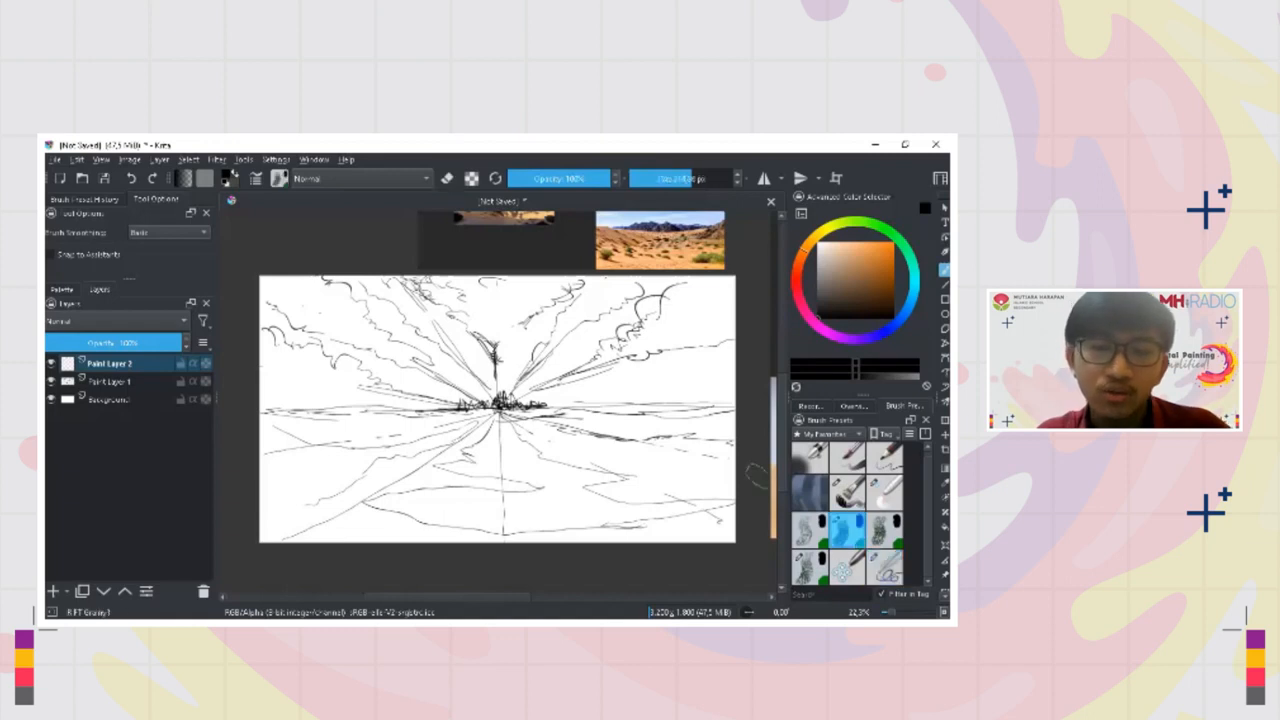
mouse_move(592, 468)
mouse_down()
mouse_move(635, 395)
mouse_move(650, 402)
mouse_move(632, 433)
mouse_move(712, 413)
mouse_move(667, 415)
mouse_up()
key(ctrl+z)
key(ctrl+z)
key(ctrl+z)
key(ctrl+z)
mouse_move(712, 362)
mouse_down()
mouse_move(640, 428)
mouse_move(650, 366)
mouse_move(645, 402)
mouse_move(674, 404)
mouse_move(643, 401)
mouse_up()
key(ctrl+z)
key(ctrl+z)
key(ctrl+z)
mouse_move(647, 383)
mouse_down()
mouse_move(610, 437)
mouse_move(645, 386)
mouse_move(620, 466)
mouse_move(672, 402)
mouse_up()
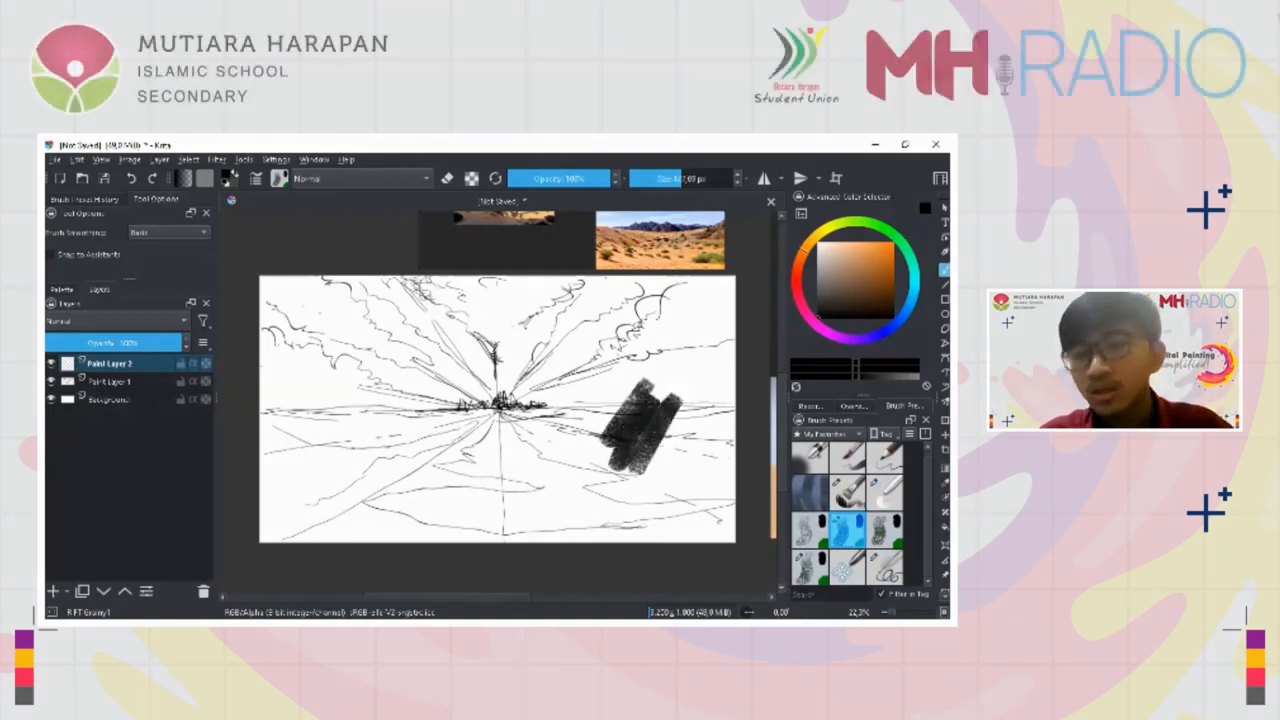
key(ctrl+z)
mouse_move(640, 455)
shift+mouse_down()
mouse_move(586, 439)
mouse_move(614, 442)
mouse_move(582, 454)
mouse_move(604, 394)
shift+mouse_up()
key(ctrl+z)
key(ctrl+z)
Choose a medium blue and block in the sky between the right-hand cloud and the horizon
drag(688, 284, 654, 315)
mouse_move(576, 355)
ctrl+mouse_down()
mouse_move(578, 396)
mouse_move(561, 393)
mouse_move(578, 378)
ctrl+mouse_up()
mouse_move(862, 280)
mouse_down()
mouse_move(855, 293)
mouse_move(836, 260)
mouse_up()
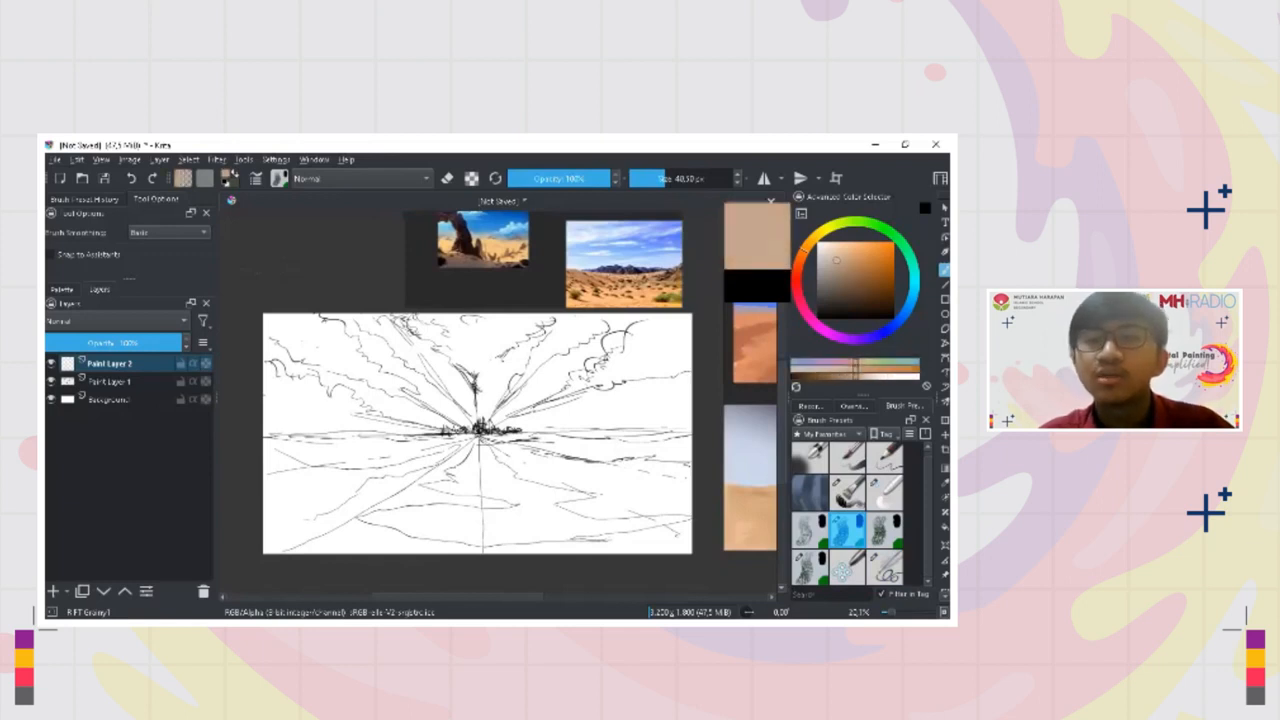
click(910, 308)
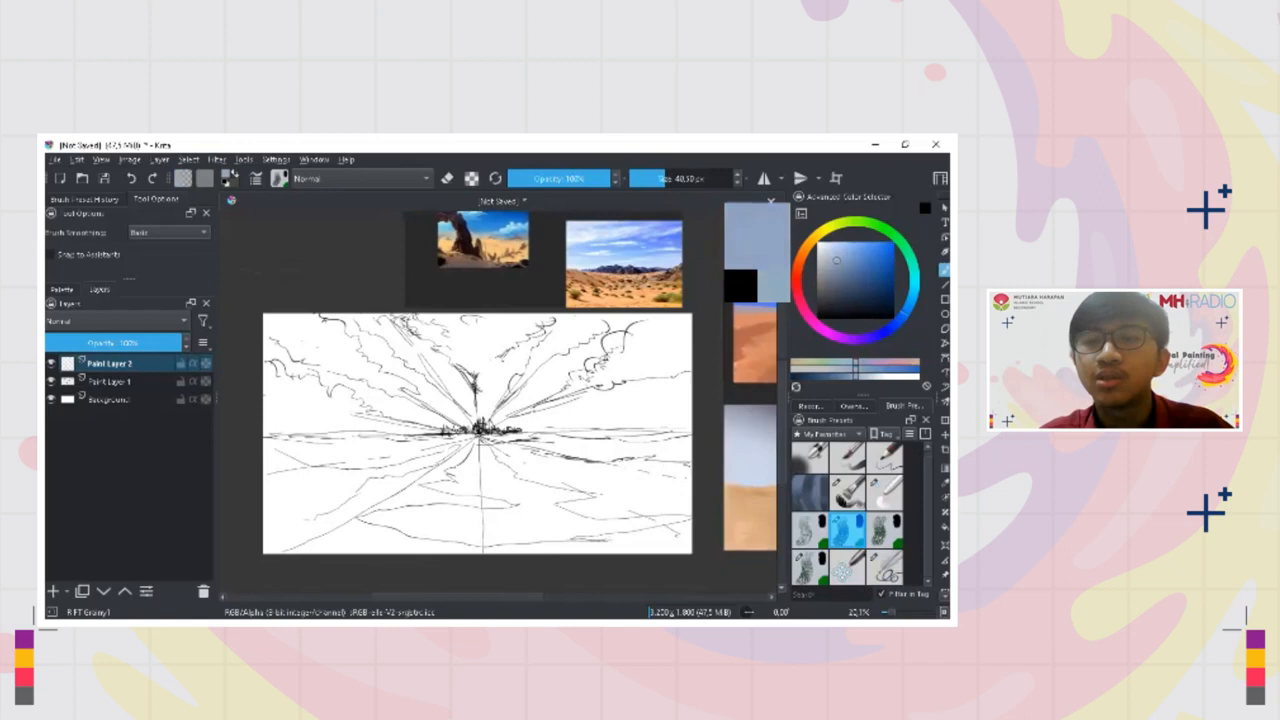
drag(836, 260, 871, 265)
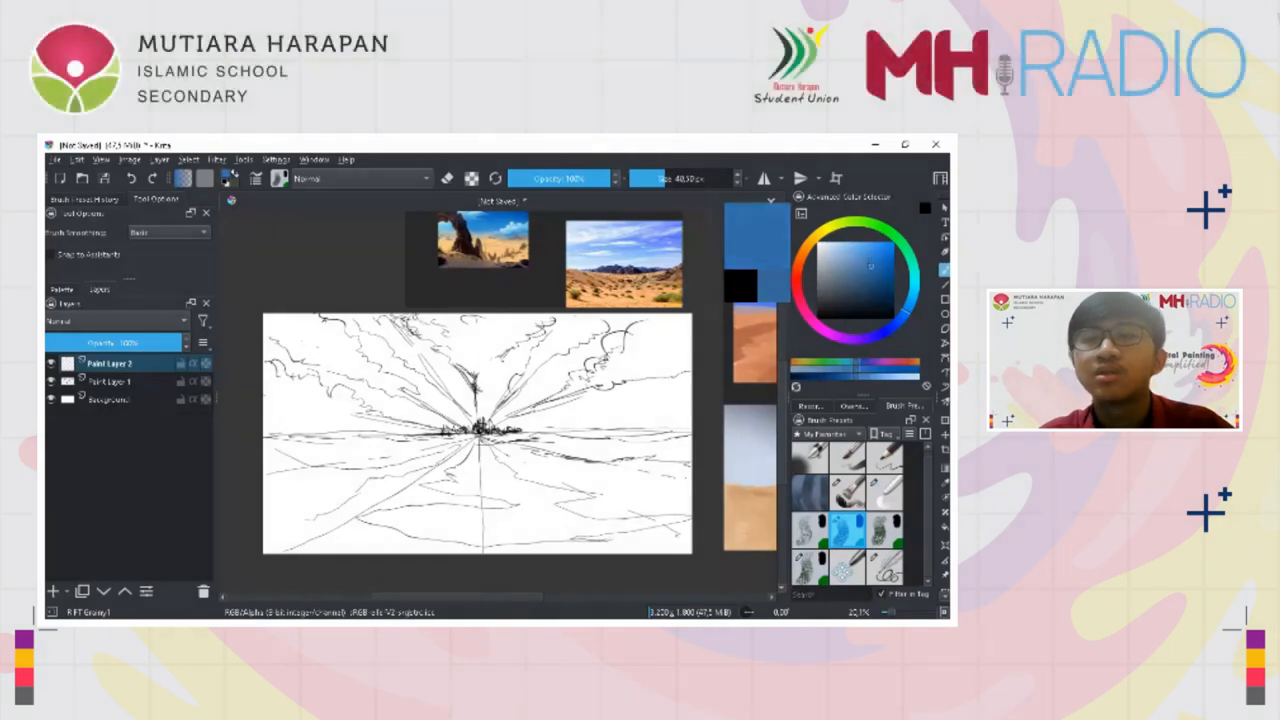
shift+drag(519, 418, 573, 418)
mouse_move(573, 405)
mouse_down()
mouse_move(573, 425)
mouse_move(641, 408)
mouse_move(645, 388)
mouse_move(689, 383)
mouse_move(645, 384)
mouse_move(700, 400)
mouse_move(645, 415)
mouse_move(668, 424)
mouse_up()
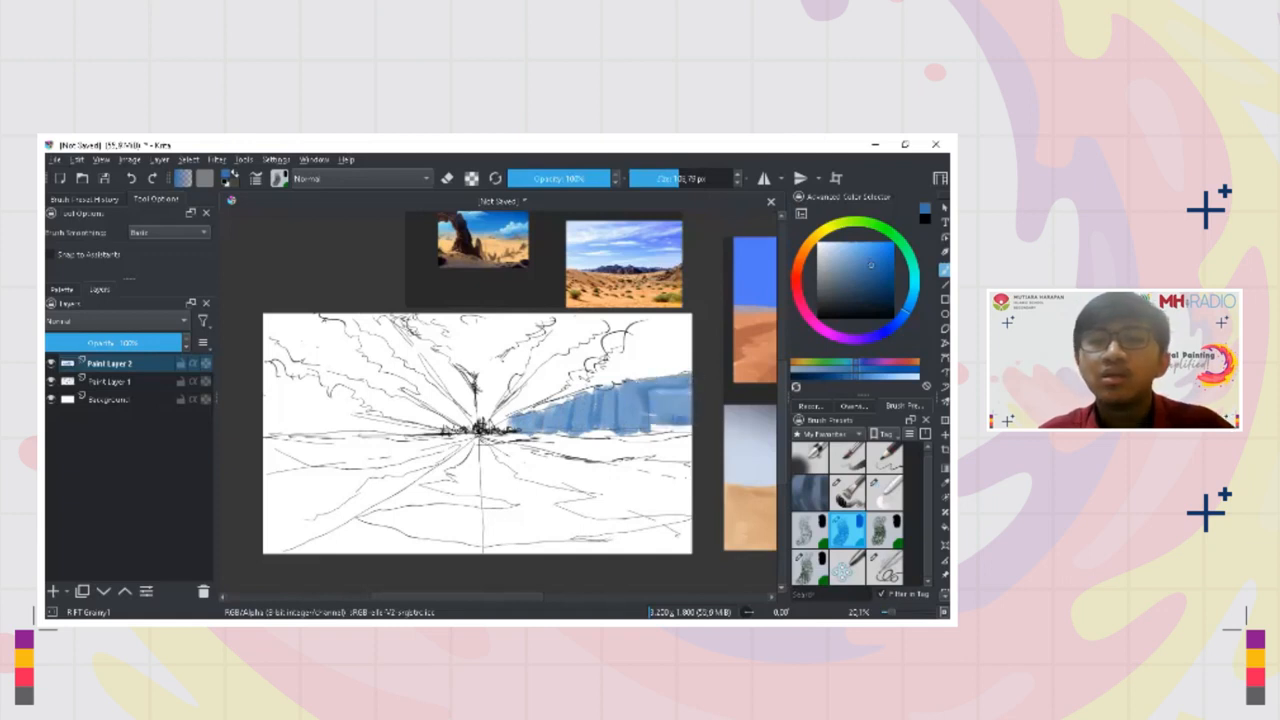
Fill the remaining sky gaps between the converging clouds with blue, down to the horizon on both sides
mouse_move(536, 390)
mouse_down()
mouse_move(503, 413)
mouse_move(600, 345)
mouse_move(612, 318)
mouse_move(655, 312)
mouse_up()
mouse_move(595, 345)
mouse_down()
mouse_move(522, 405)
mouse_move(488, 384)
mouse_move(559, 317)
mouse_move(474, 414)
mouse_move(454, 380)
mouse_move(358, 319)
mouse_move(398, 356)
mouse_move(430, 350)
mouse_move(458, 376)
mouse_move(460, 412)
mouse_move(335, 318)
mouse_move(372, 332)
mouse_move(396, 374)
mouse_move(448, 396)
mouse_move(464, 426)
mouse_move(368, 402)
mouse_move(272, 348)
mouse_move(290, 380)
mouse_move(269, 406)
mouse_move(272, 436)
mouse_move(444, 428)
mouse_move(388, 432)
mouse_up()
key([)
key(])
key(])
key([)
key(ctrl+z)
mouse_move(534, 436)
mouse_down()
mouse_move(688, 425)
mouse_move(642, 404)
mouse_move(660, 428)
mouse_up()
drag(676, 430, 678, 455)
key(ctrl+z)
drag(564, 425, 496, 424)
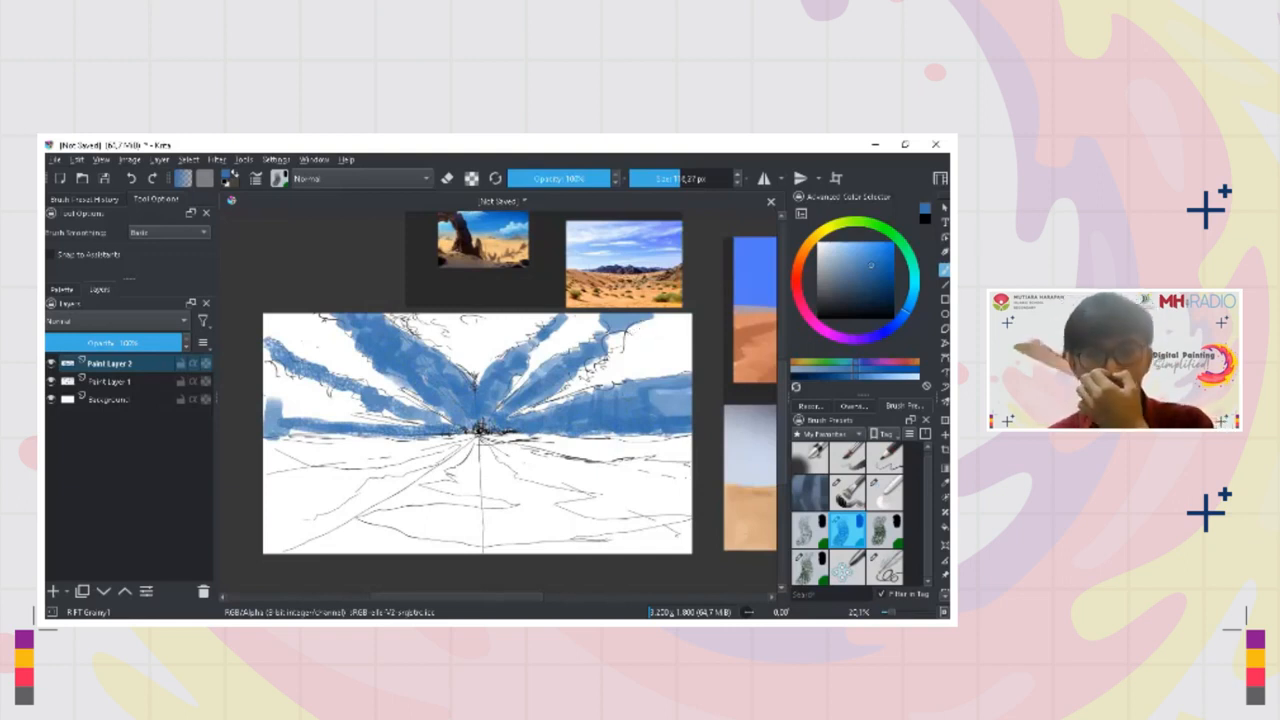
Choose a light grey and fill the central V-shaped cloud above the vanishing point
mouse_move(871, 265)
mouse_down()
mouse_move(826, 266)
mouse_move(819, 248)
mouse_up()
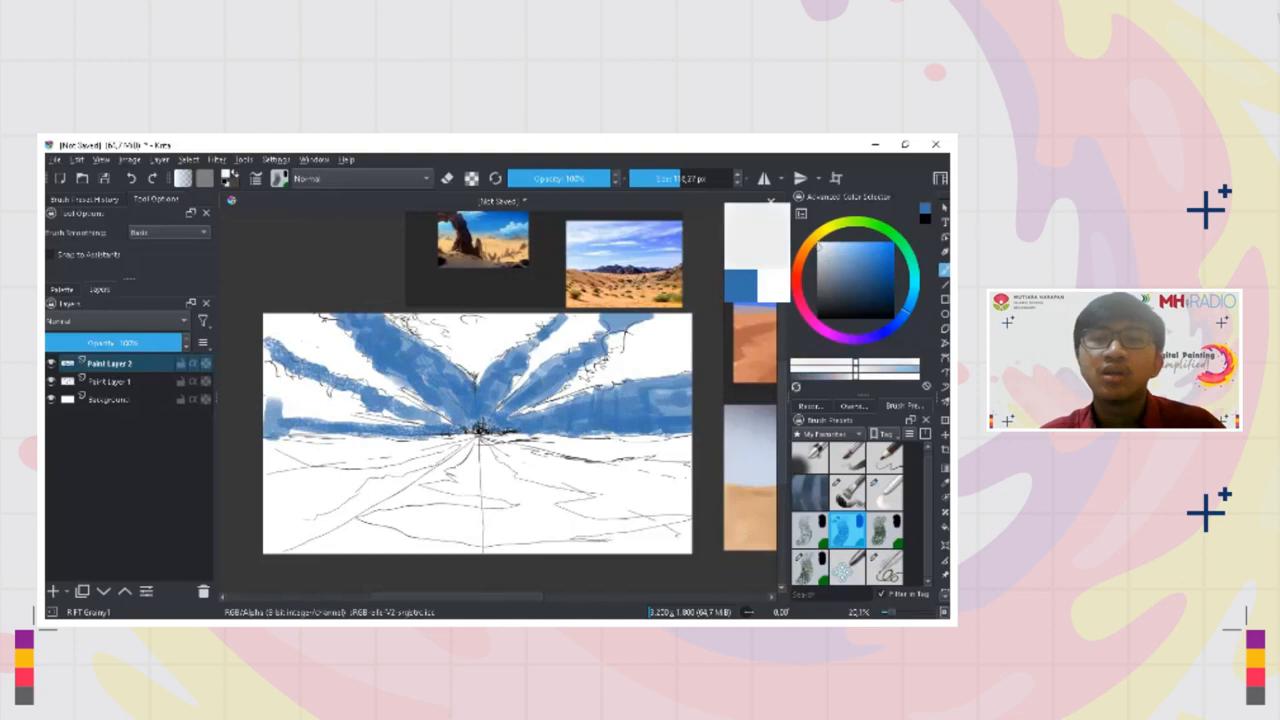
click(818, 248)
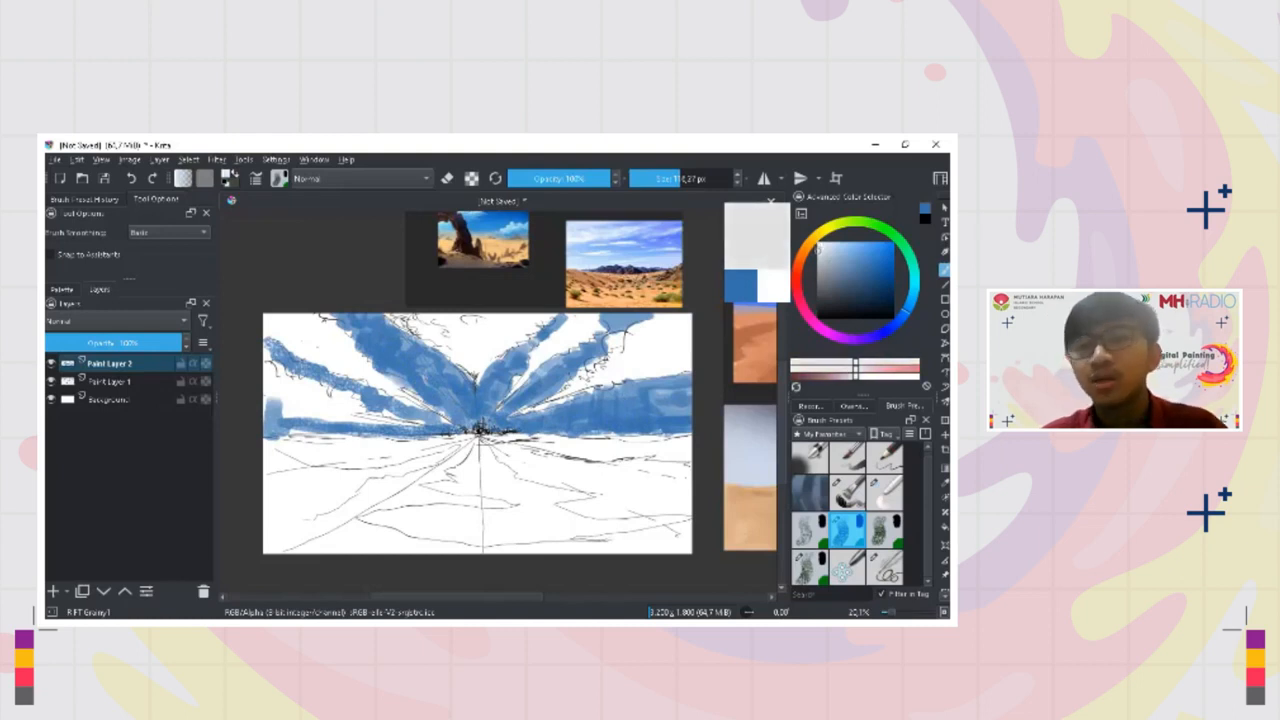
drag(818, 251, 818, 265)
click(818, 265)
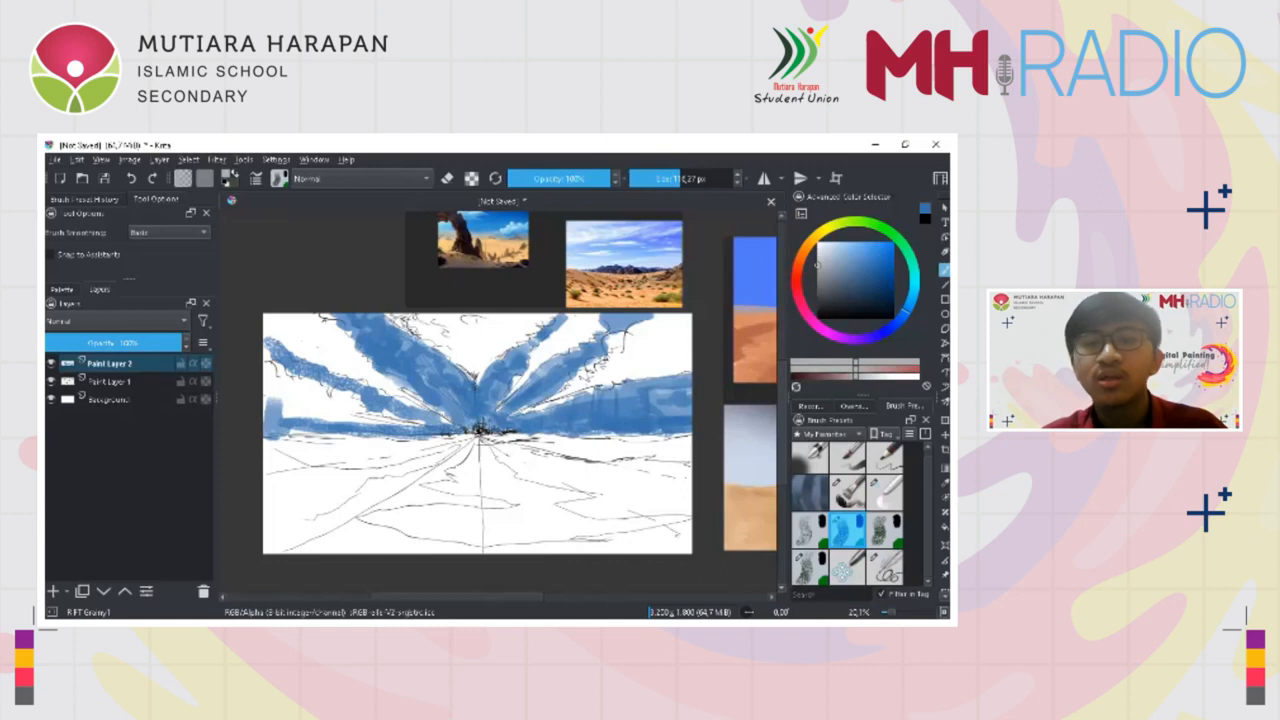
mouse_move(487, 339)
mouse_down()
mouse_move(488, 352)
mouse_move(505, 340)
mouse_move(445, 330)
mouse_move(475, 319)
mouse_move(485, 355)
mouse_move(470, 360)
mouse_move(405, 325)
mouse_move(445, 340)
mouse_up()
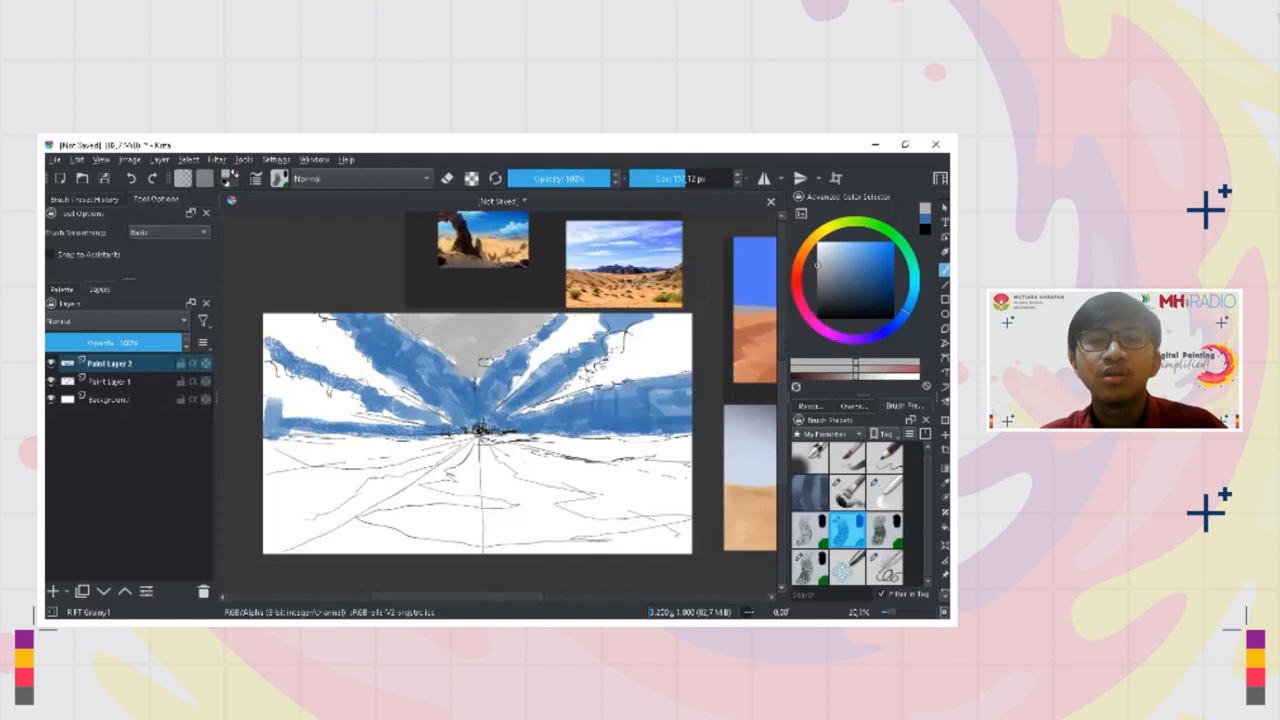
Fill the remaining clouds on the right and left of the sky with light grey, adjusting the brush size
shift+drag(584, 322, 576, 322)
mouse_move(580, 318)
mouse_down()
mouse_move(577, 328)
mouse_move(598, 324)
mouse_move(553, 342)
mouse_move(513, 388)
mouse_up()
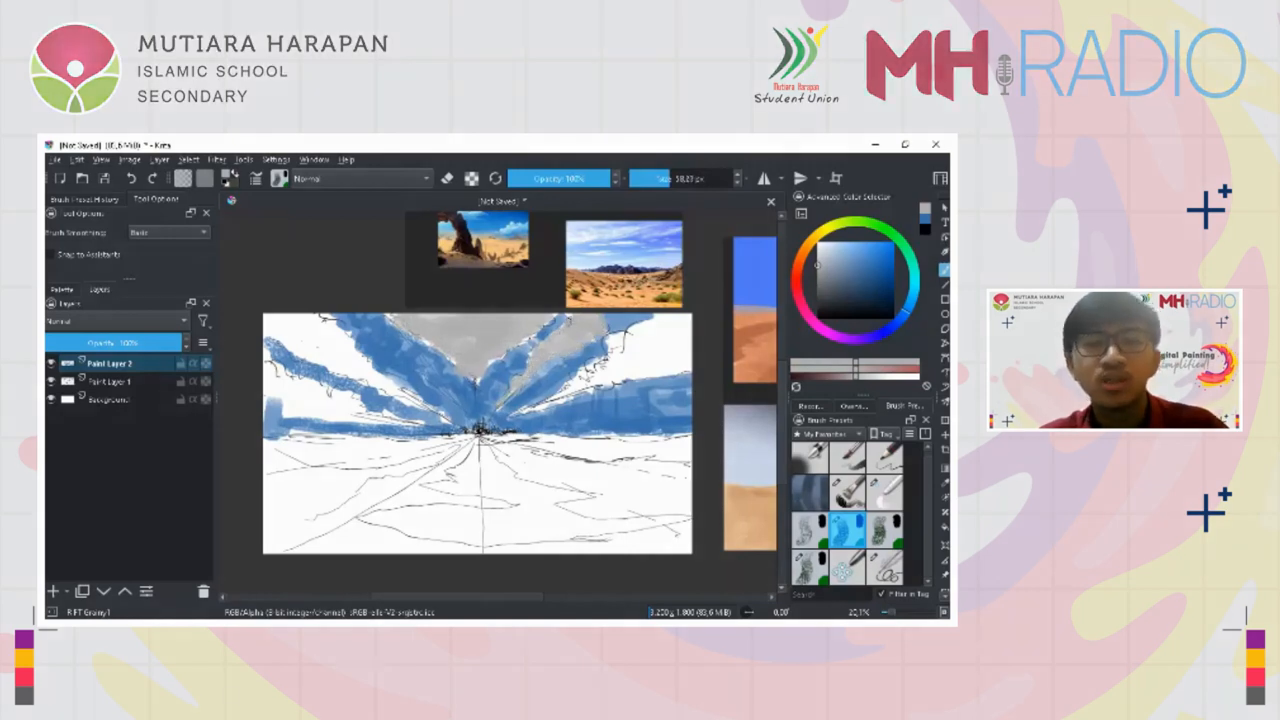
key(bracketright)
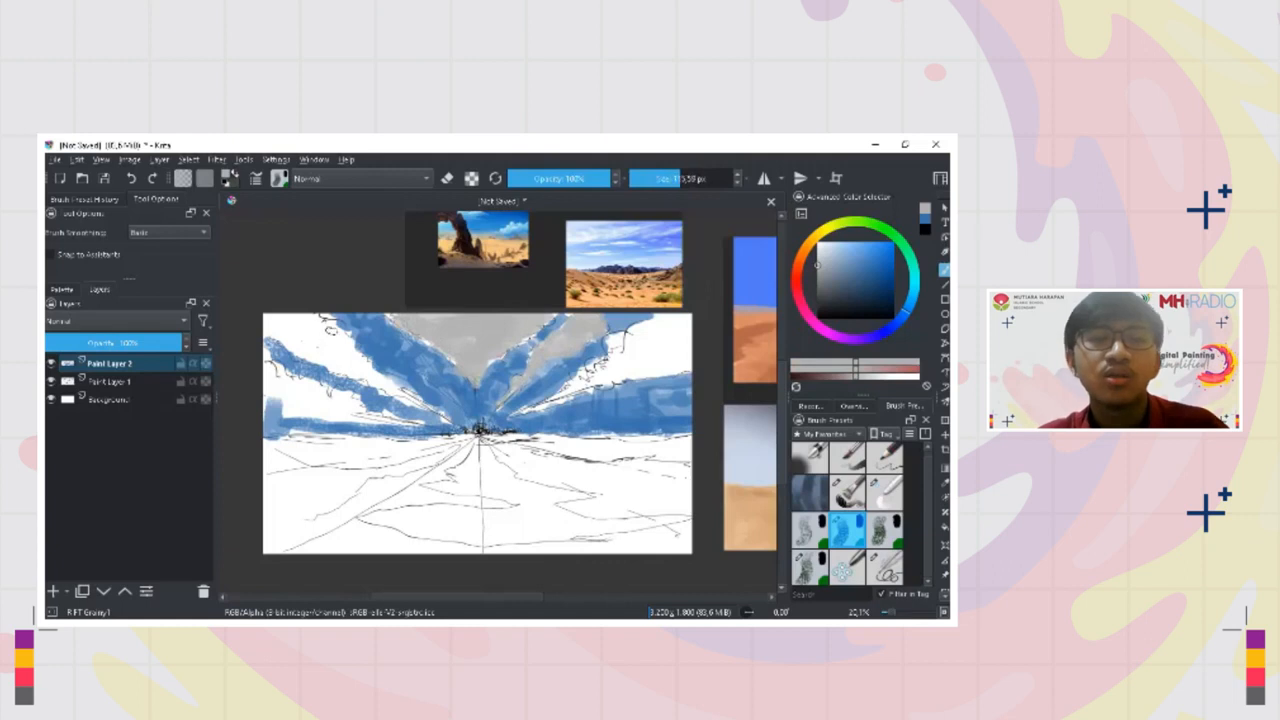
key(bracketright)
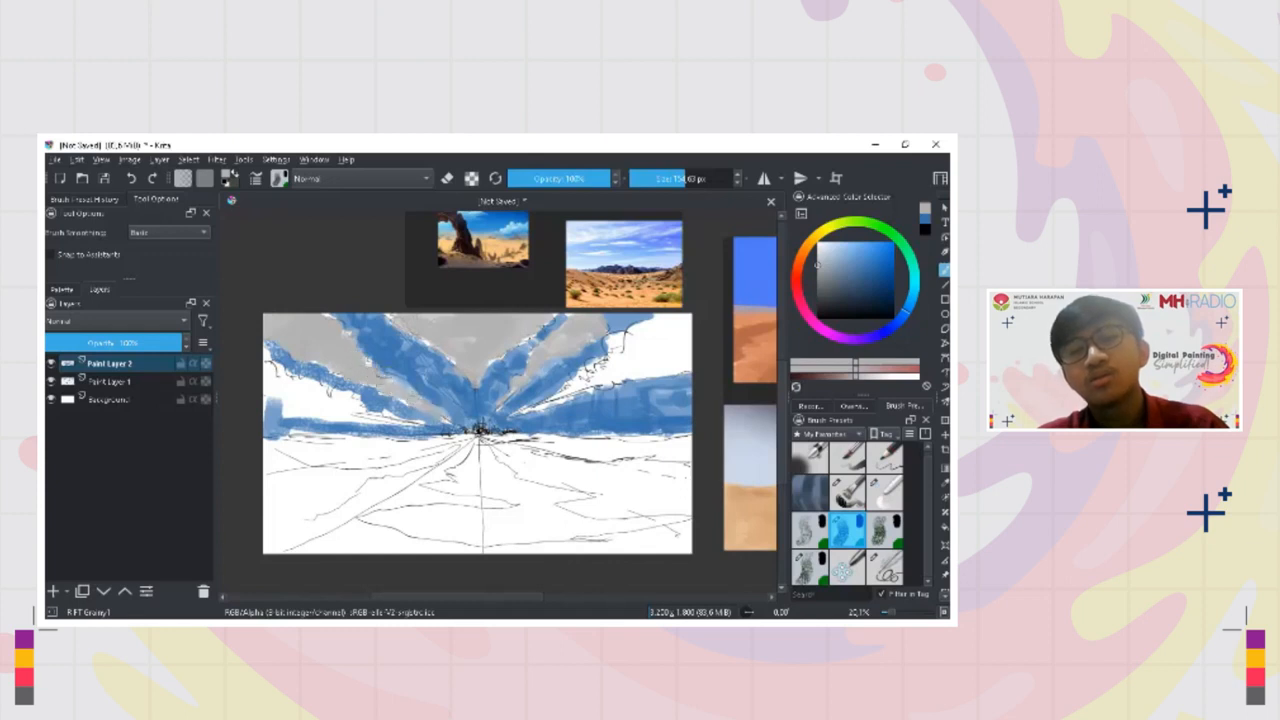
mouse_move(255, 376)
mouse_down()
mouse_move(306, 385)
mouse_move(415, 420)
mouse_up()
mouse_move(590, 388)
mouse_down()
mouse_move(635, 359)
mouse_move(620, 342)
mouse_move(648, 330)
mouse_move(670, 335)
mouse_move(672, 365)
mouse_move(616, 340)
mouse_up()
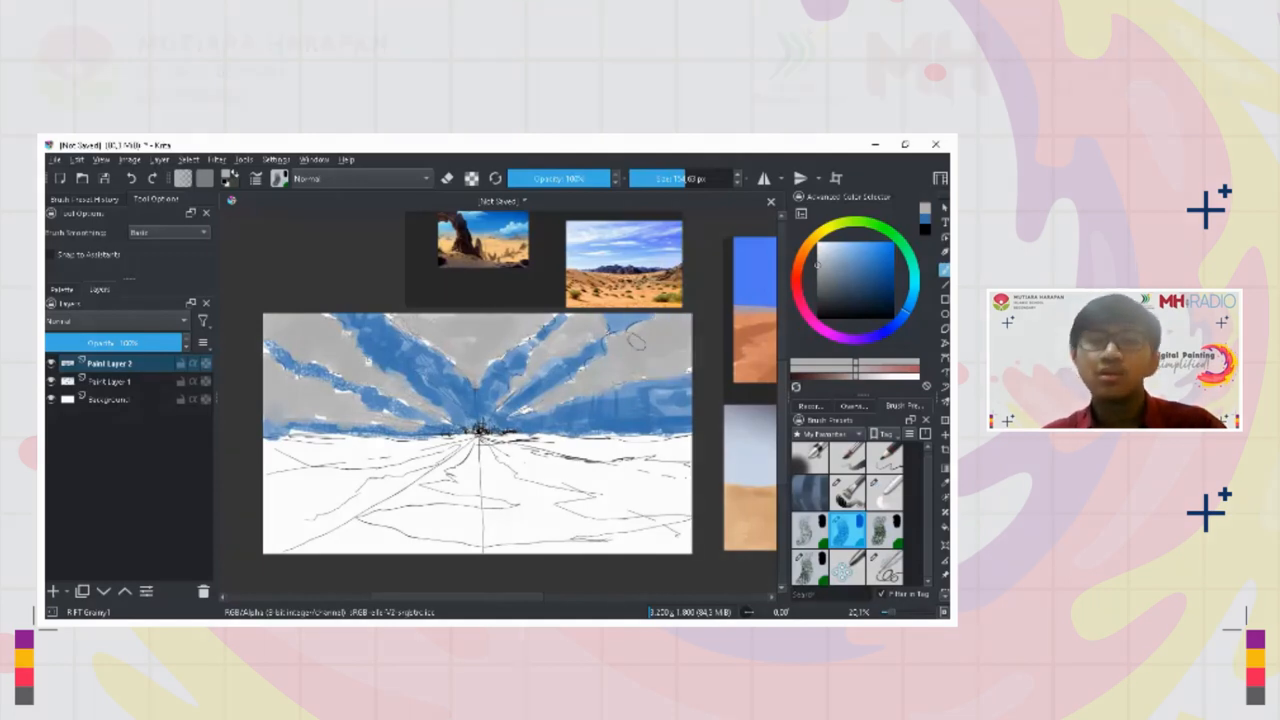
Sample the sky blue and touch up the upper-right sky streak and the blue strip along the left horizon
scroll(588, 383, down, 2)
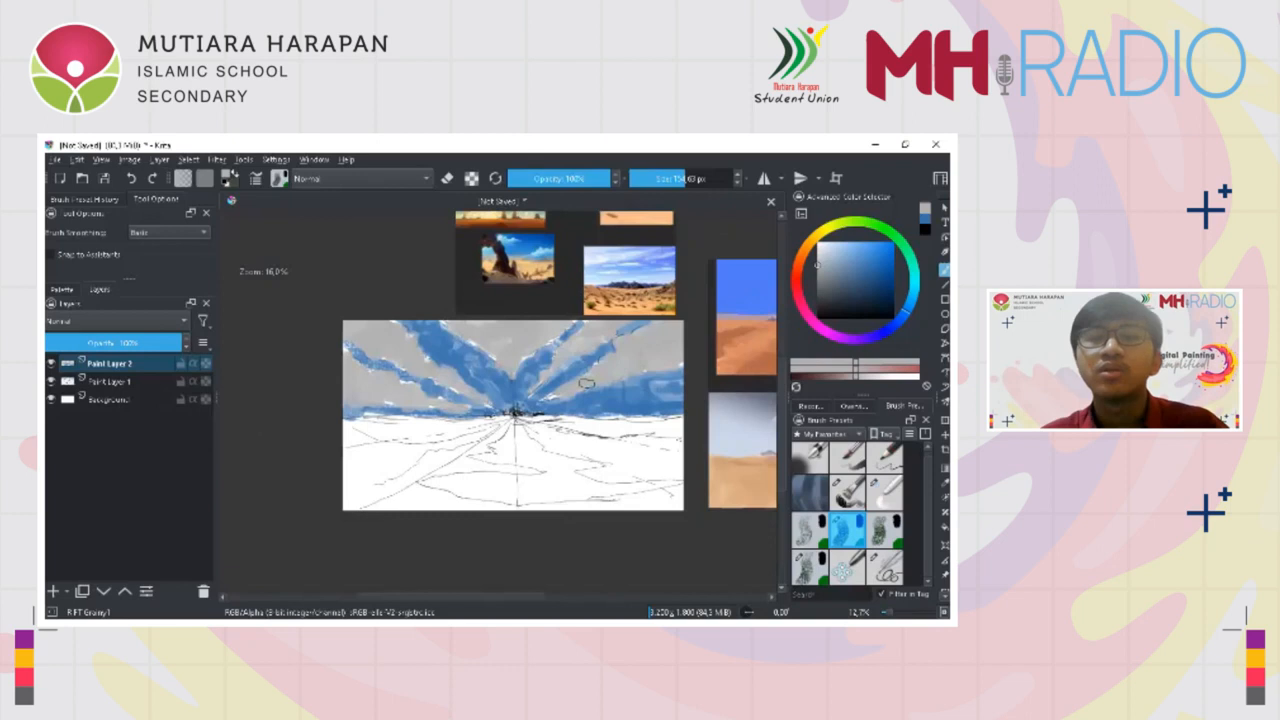
scroll(588, 383, up, 1)
drag(640, 325, 676, 314)
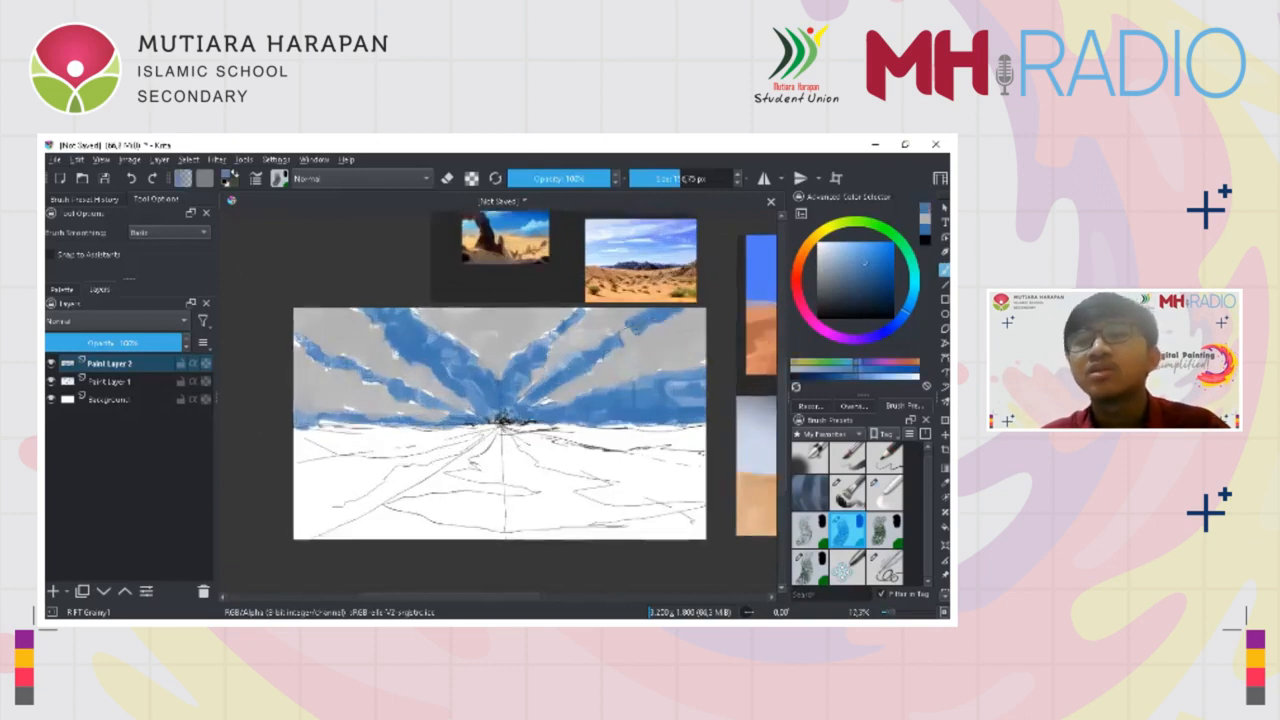
drag(445, 416, 380, 412)
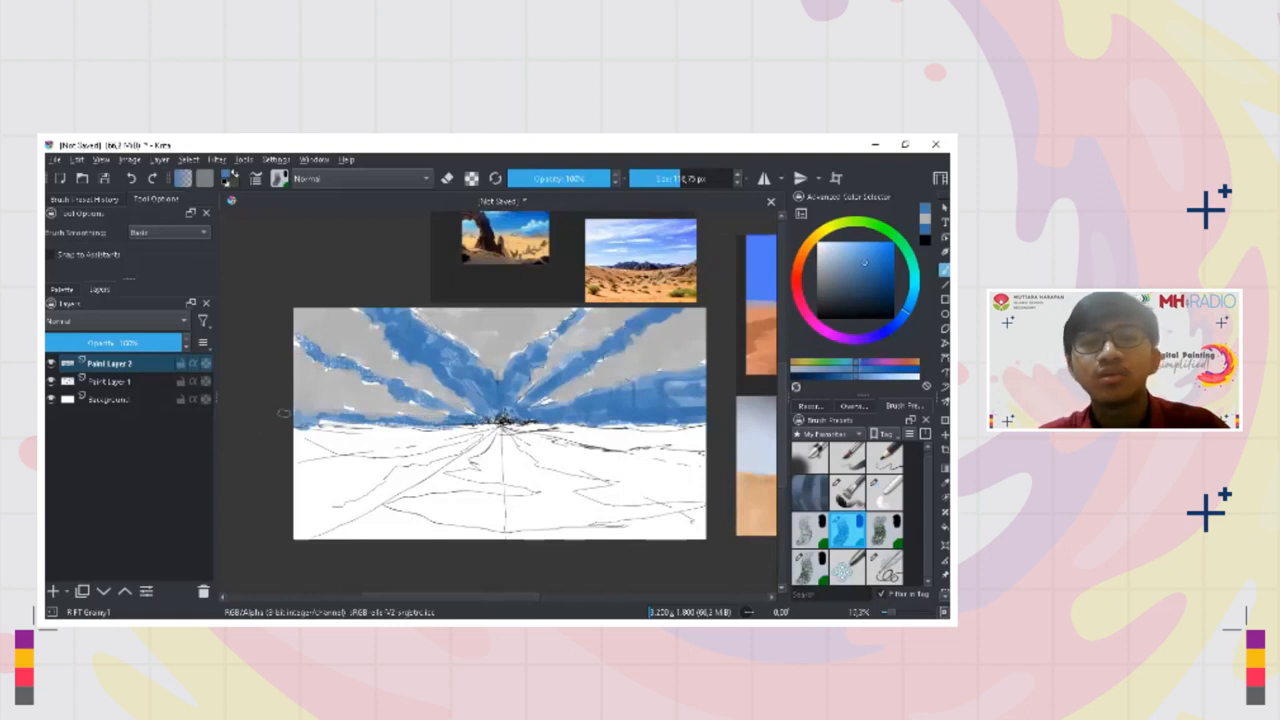
drag(284, 413, 446, 416)
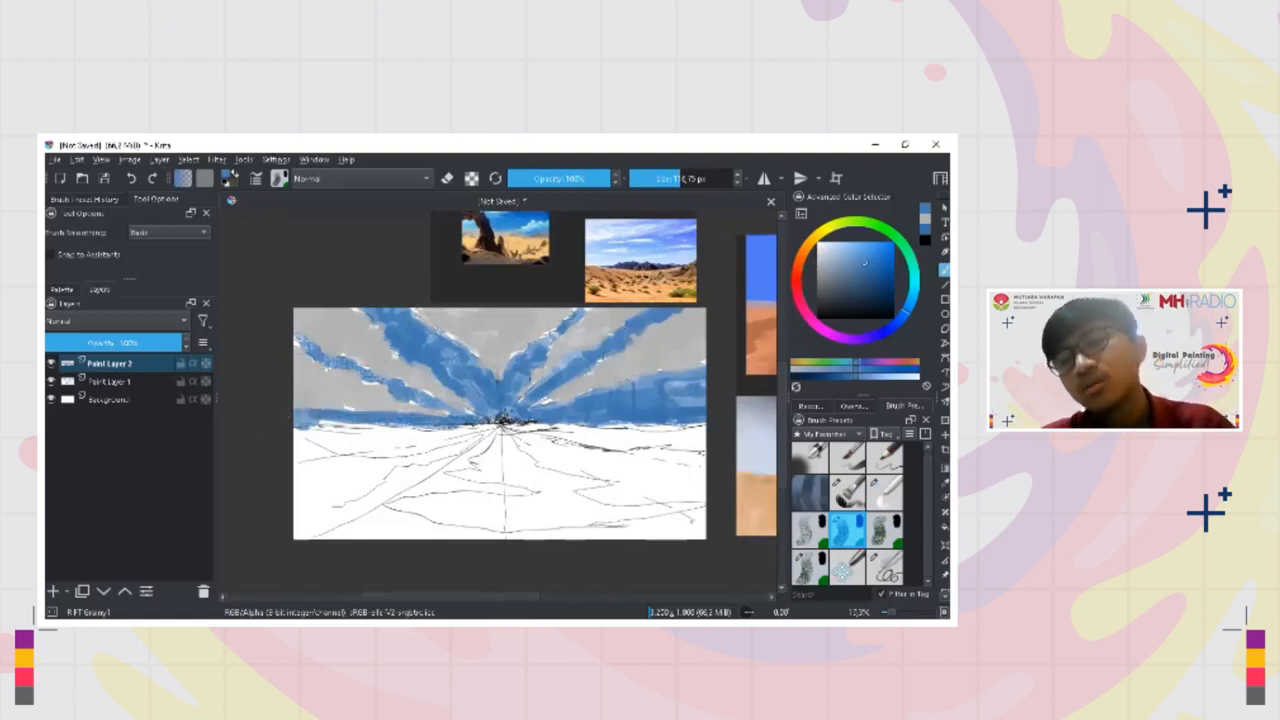
Sample the light grey of the clouds and clean up the cloud edges with a smaller brush
ctrl+click(393, 362)
drag(386, 346, 377, 357)
scroll(516, 369, down, 1)
drag(576, 385, 551, 385)
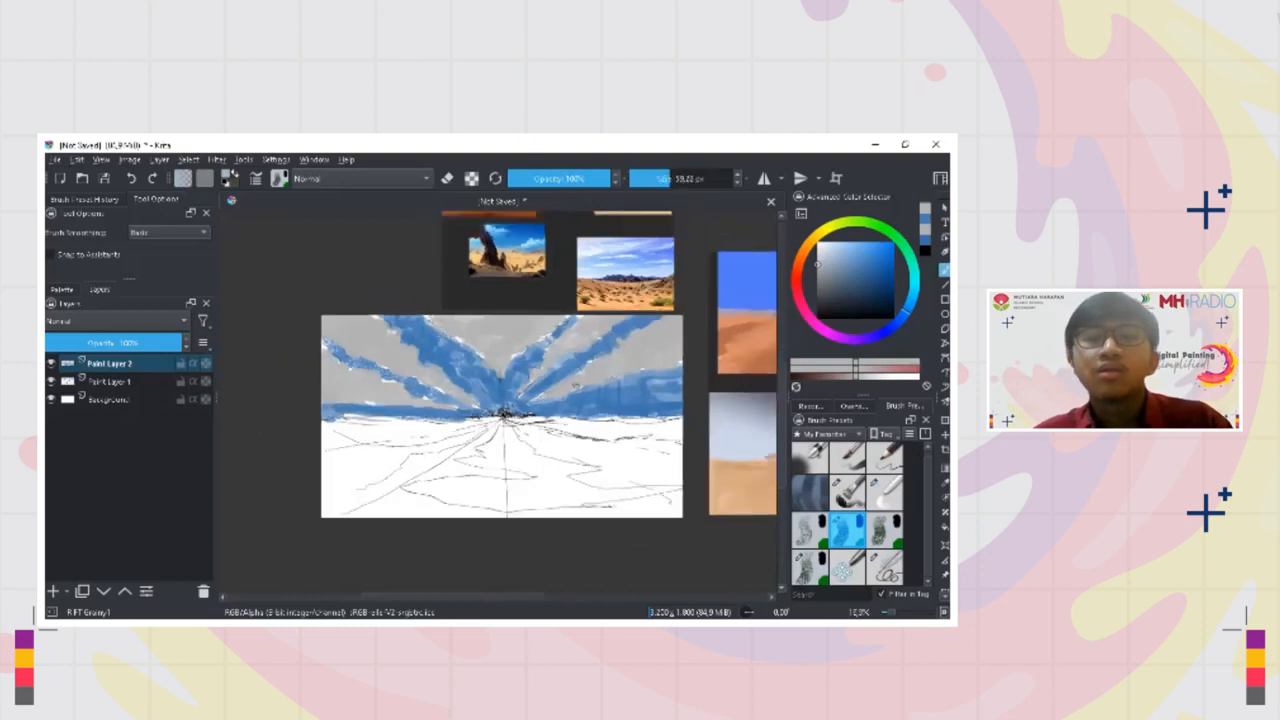
drag(695, 348, 688, 366)
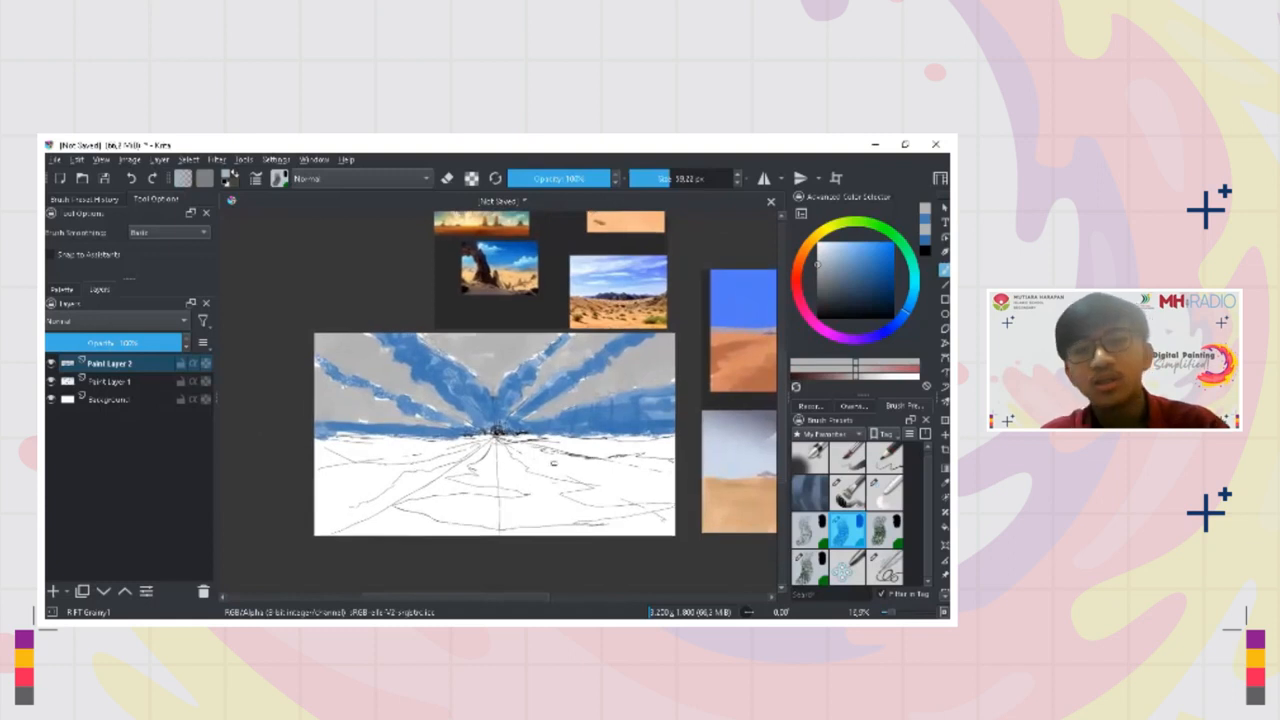
ctrl+click(590, 412)
drag(562, 460, 585, 456)
key(ctrl+z)
Choose a light sandy orange as the painting colour for the desert ground
drag(799, 264, 804, 251)
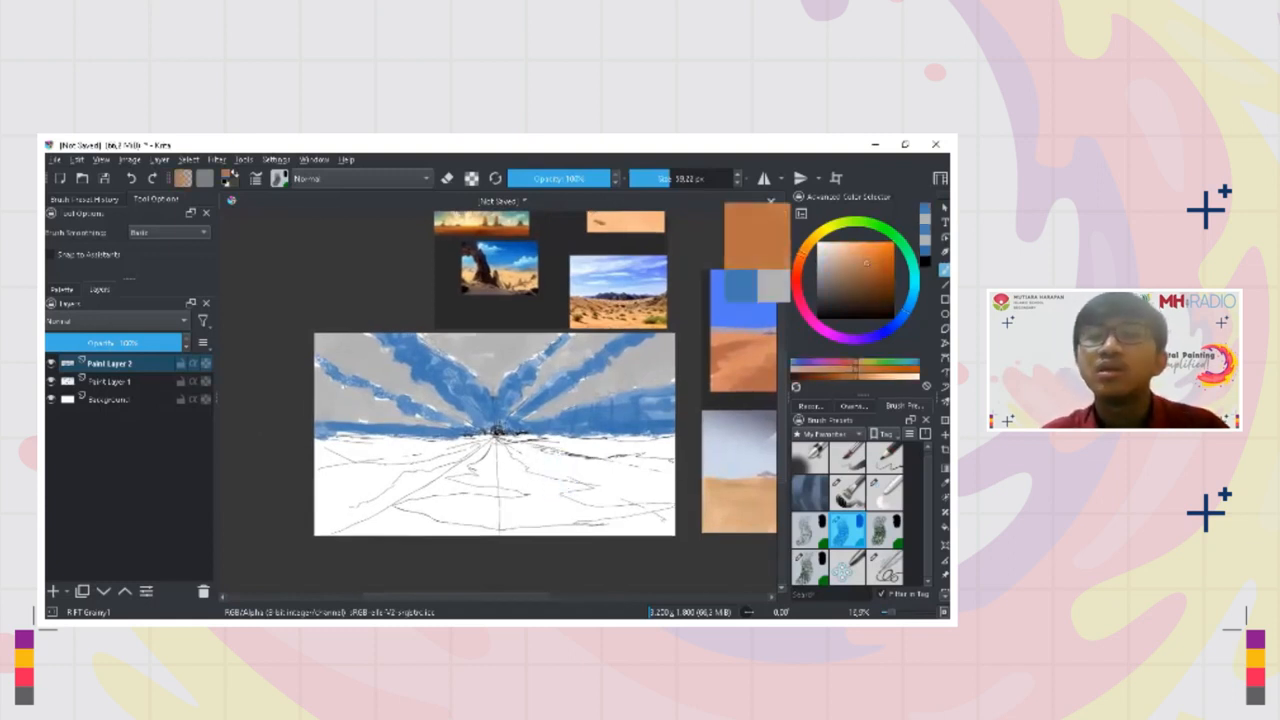
click(851, 258)
drag(854, 254, 860, 245)
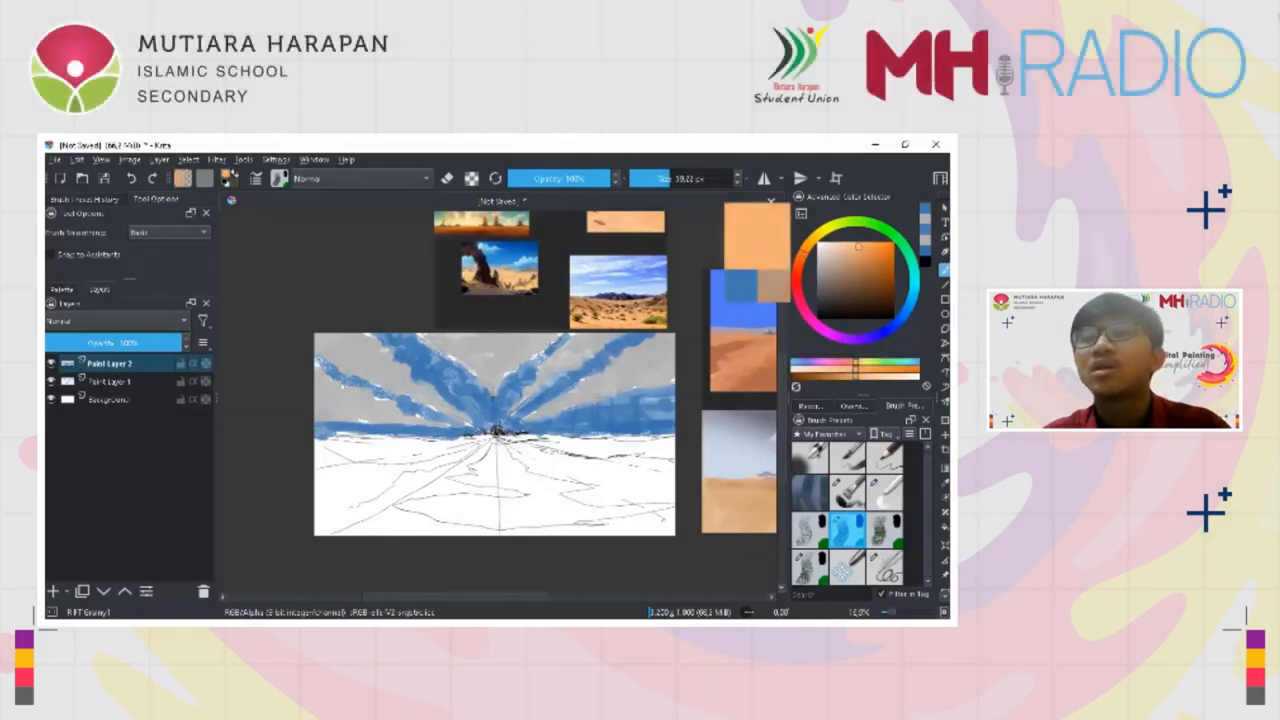
click(855, 251)
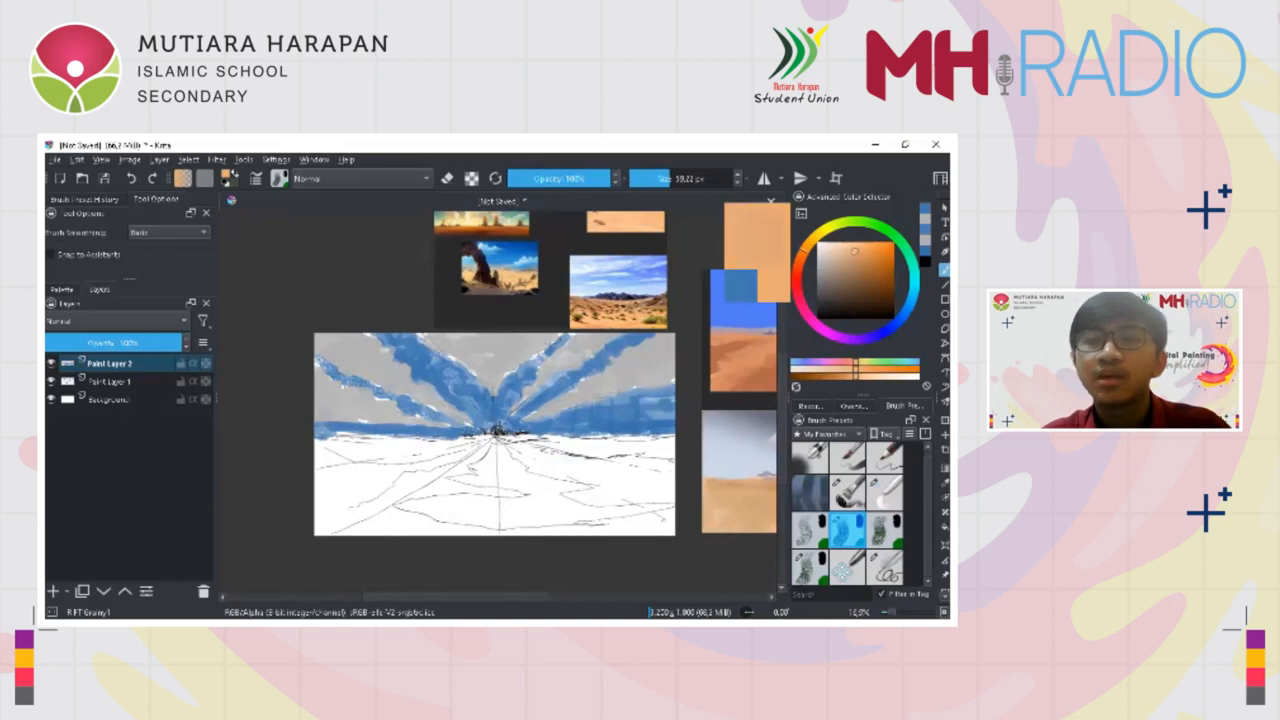
click(855, 248)
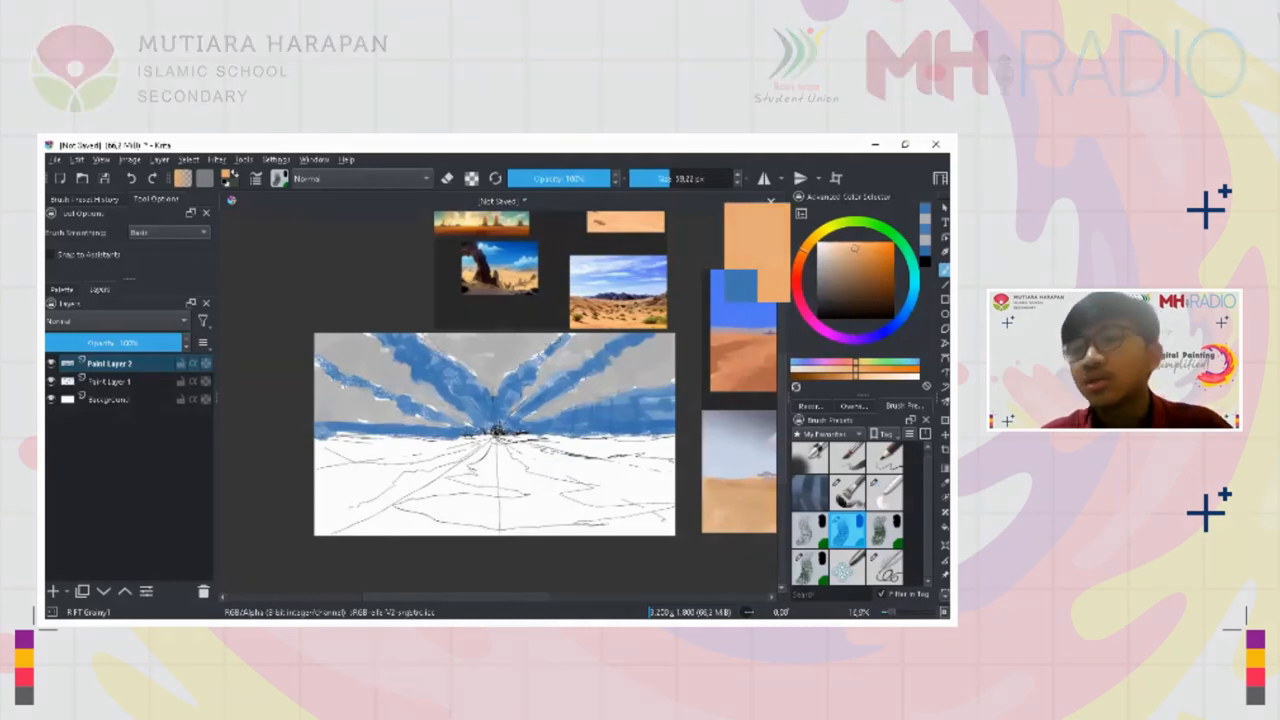
Paint a sandy orange wedge fanning down from the vanishing point, undoing strokes that do not fit
drag(521, 490, 525, 505)
key(ctrl+z)
drag(506, 460, 518, 500)
drag(505, 459, 523, 502)
drag(500, 450, 513, 508)
key(ctrl+z)
mouse_move(499, 449)
mouse_down()
mouse_move(508, 489)
mouse_move(536, 487)
mouse_up()
scroll(524, 484, up, 3)
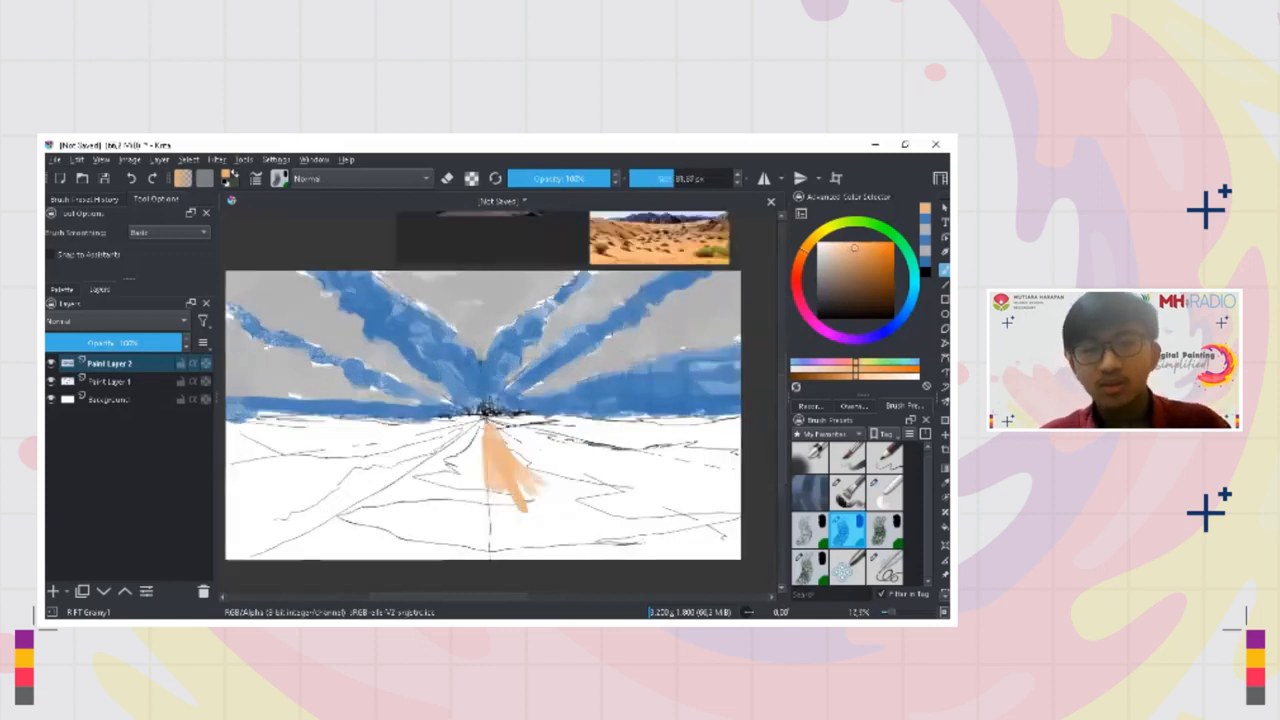
Add sandy orange strokes radiating from the vanishing point across the left and centre of the ground
mouse_move(506, 381)
mouse_down()
mouse_move(400, 426)
mouse_move(308, 444)
mouse_up()
drag(370, 434, 297, 458)
drag(508, 393, 388, 472)
drag(465, 419, 412, 460)
drag(508, 393, 474, 474)
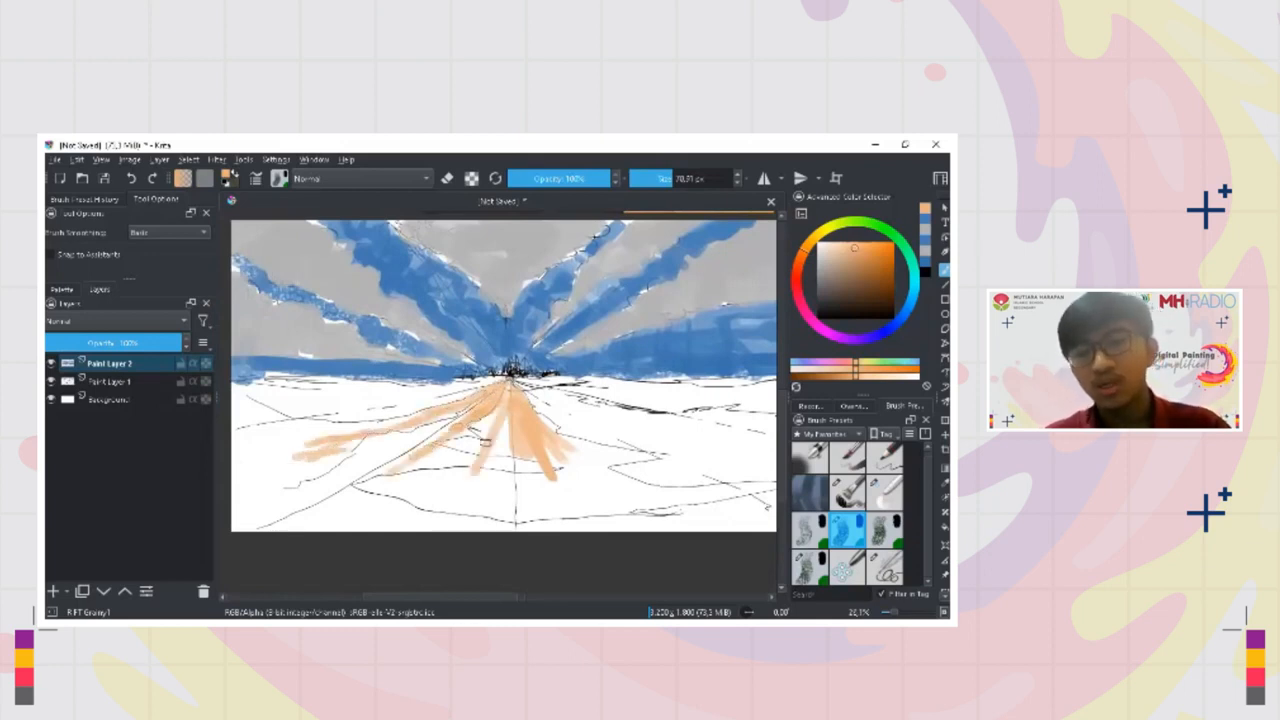
drag(503, 398, 468, 488)
Paint shallow sandy orange strokes just below the left horizon, undoing the trial strokes on the right
mouse_move(550, 397)
mouse_down()
mouse_move(611, 443)
mouse_move(617, 434)
mouse_move(590, 434)
mouse_move(645, 409)
mouse_move(658, 437)
mouse_move(642, 411)
mouse_up()
key(ctrl+z)
key(ctrl+z)
drag(484, 388, 293, 414)
mouse_move(390, 425)
mouse_down()
mouse_move(450, 421)
mouse_move(454, 405)
mouse_up()
mouse_move(428, 402)
mouse_down()
mouse_move(302, 418)
mouse_move(450, 404)
mouse_up()
mouse_move(738, 453)
mouse_down()
mouse_move(593, 433)
mouse_move(597, 420)
mouse_move(514, 384)
mouse_move(548, 414)
mouse_up()
key(ctrl+z)
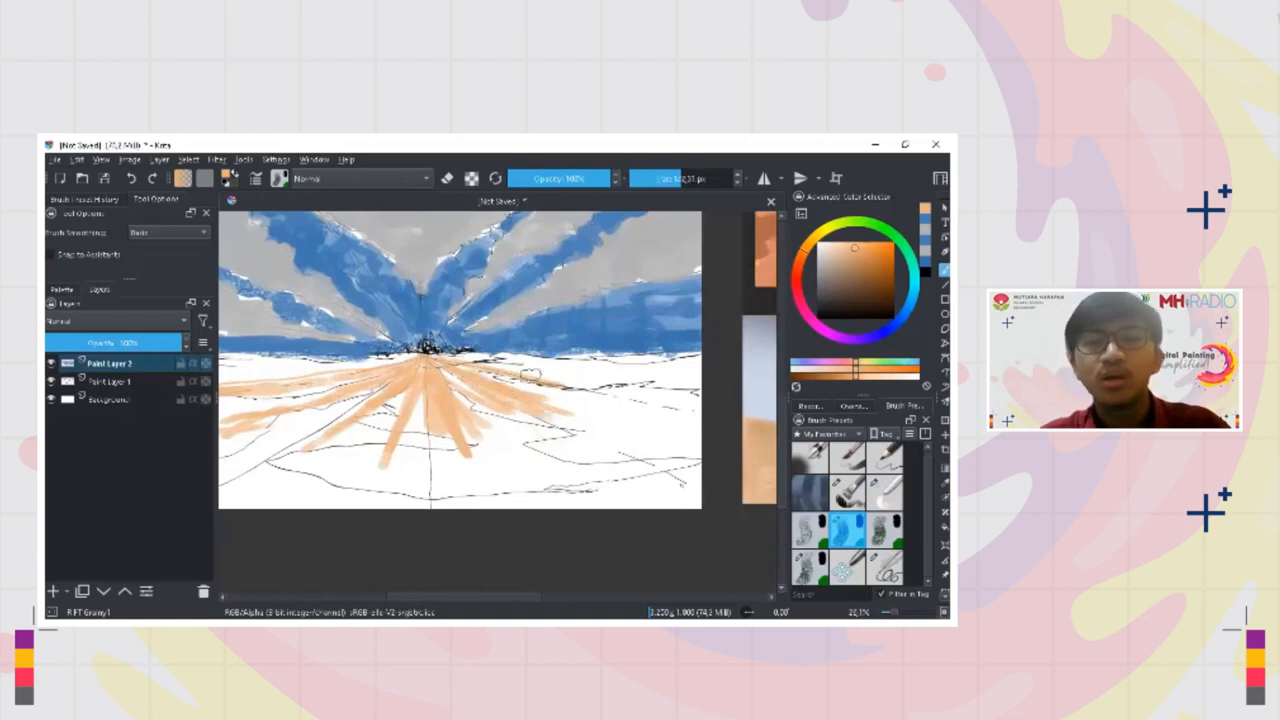
Block in the right side of the ground with sandy orange strokes from the horizon outward, using a larger brush
drag(508, 376, 599, 411)
mouse_move(458, 357)
mouse_down()
mouse_move(595, 383)
mouse_move(558, 373)
mouse_move(595, 368)
mouse_up()
key(ctrl+z)
drag(506, 364, 620, 371)
drag(468, 355, 701, 360)
mouse_move(566, 375)
mouse_down()
mouse_move(688, 379)
mouse_move(700, 418)
mouse_up()
mouse_move(576, 396)
mouse_down()
mouse_move(700, 434)
mouse_move(700, 454)
mouse_up()
drag(576, 418, 682, 470)
shift+drag(611, 436, 640, 438)
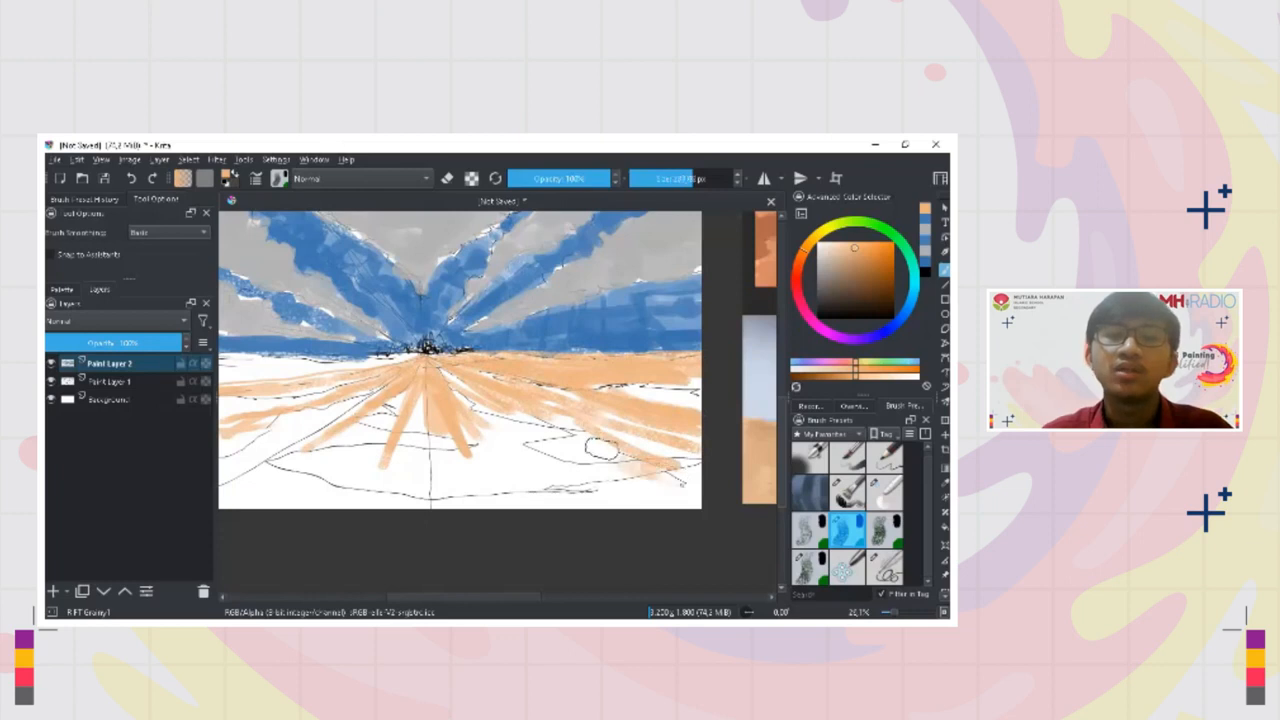
Extend the radiating sandy orange strokes through the centre-right foreground down to the canvas's lower edge
drag(545, 422, 640, 468)
drag(490, 410, 600, 475)
mouse_move(462, 398)
mouse_down()
mouse_move(495, 407)
mouse_move(526, 504)
mouse_up()
mouse_move(467, 445)
mouse_down()
mouse_move(488, 486)
mouse_move(435, 448)
mouse_move(491, 448)
mouse_up()
drag(474, 447, 453, 510)
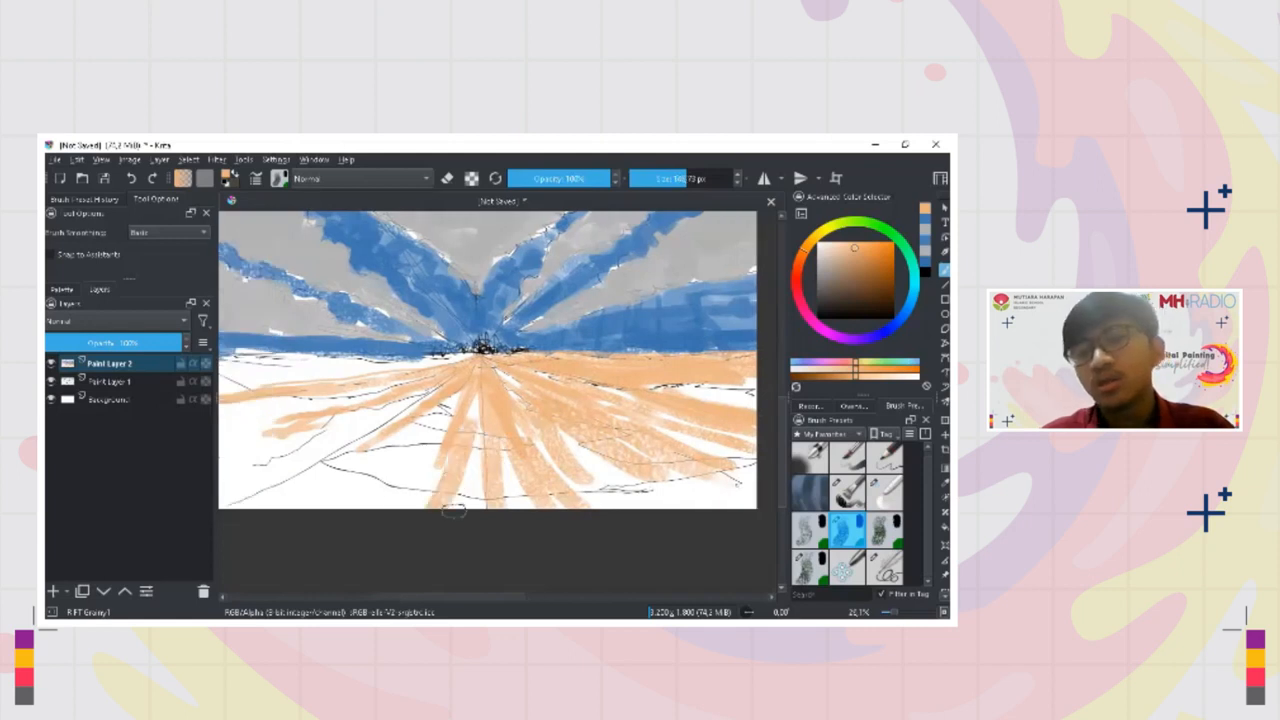
Block in the left foreground with sandy orange strokes following the perspective toward the vanishing point
mouse_move(445, 414)
mouse_down()
mouse_move(369, 500)
mouse_move(334, 480)
mouse_up()
drag(325, 450, 369, 440)
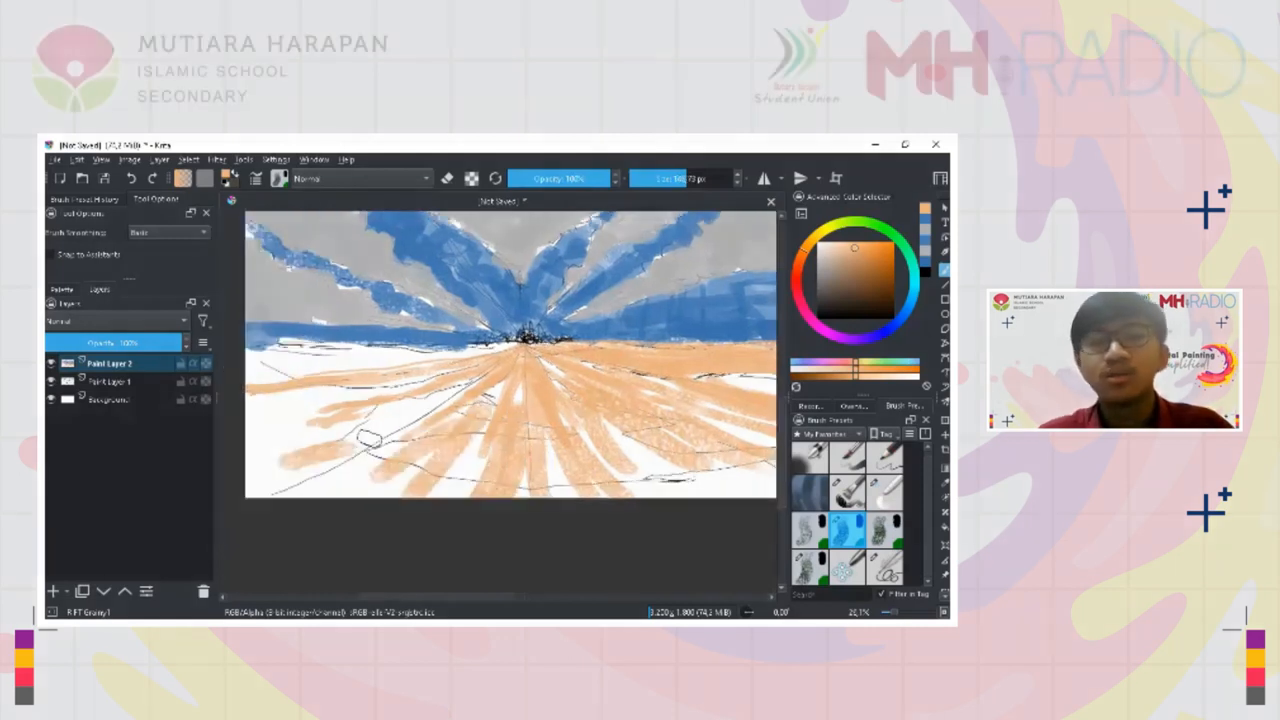
drag(425, 405, 264, 473)
mouse_move(378, 436)
mouse_down()
mouse_move(246, 368)
mouse_move(510, 352)
mouse_up()
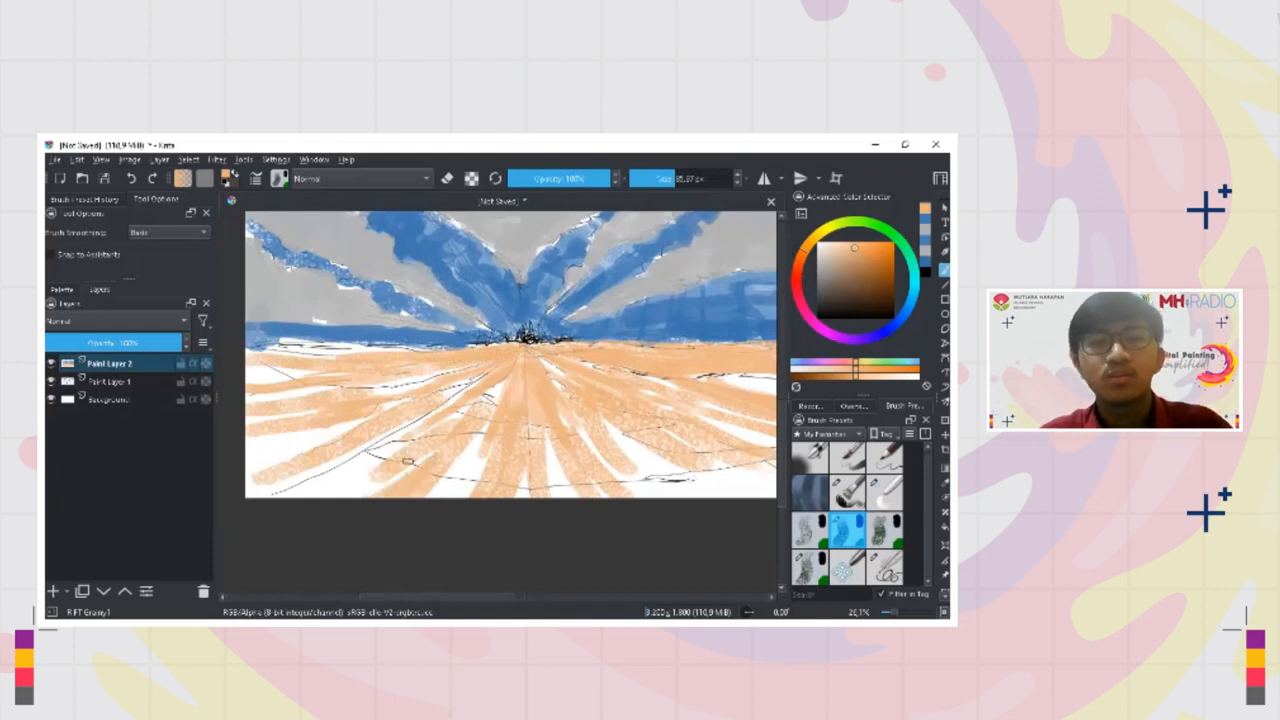
Enlarge the brush and fill the white gaps in the right foreground and below the left horizon with sandy orange
scroll(440, 437, down, 1)
key(bracketright)
key(bracketright)
drag(511, 412, 570, 476)
mouse_move(554, 436)
mouse_down()
mouse_move(629, 486)
mouse_move(652, 478)
mouse_up()
mouse_move(612, 440)
mouse_down()
mouse_move(683, 463)
mouse_move(690, 446)
mouse_up()
mouse_move(641, 412)
shift+mouse_down()
mouse_move(680, 407)
mouse_move(672, 400)
shift+mouse_up()
drag(436, 393, 320, 428)
drag(361, 390, 316, 386)
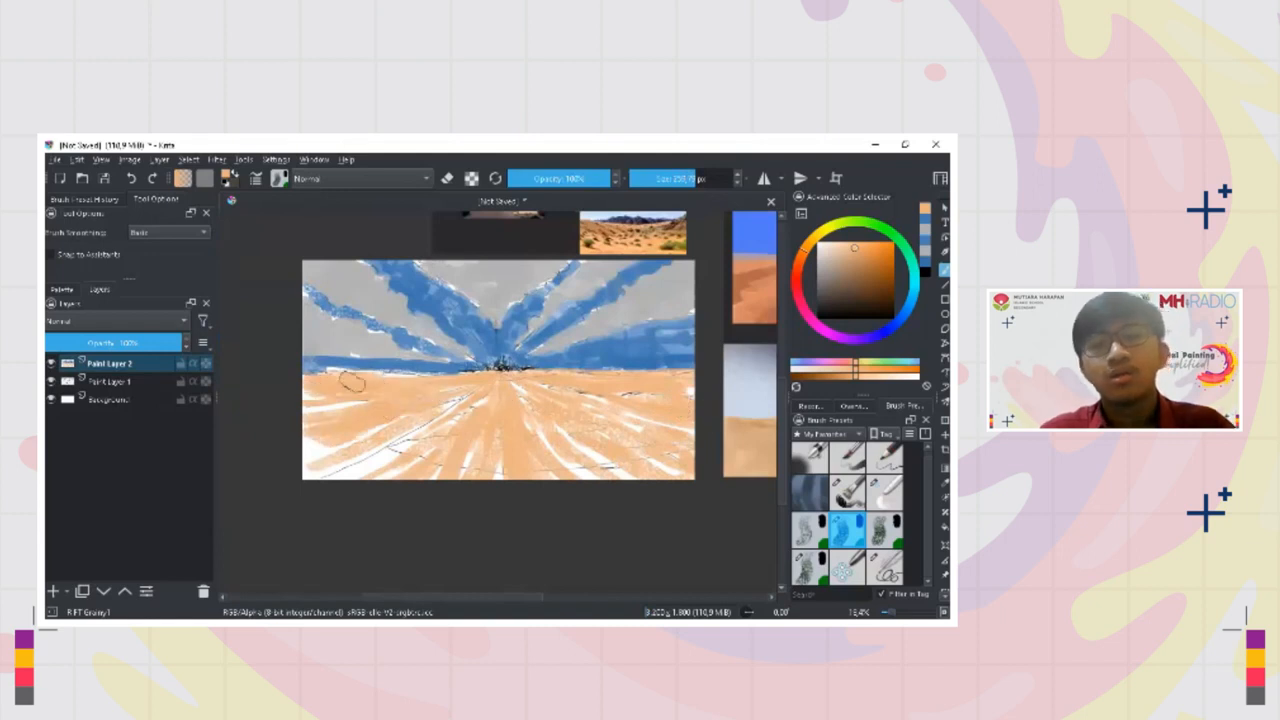
Cover the remaining white streaks across the ground with sandy orange, from the left dunes to the lower-right corner
drag(401, 386, 304, 414)
drag(369, 388, 328, 381)
drag(432, 391, 340, 456)
drag(428, 436, 377, 480)
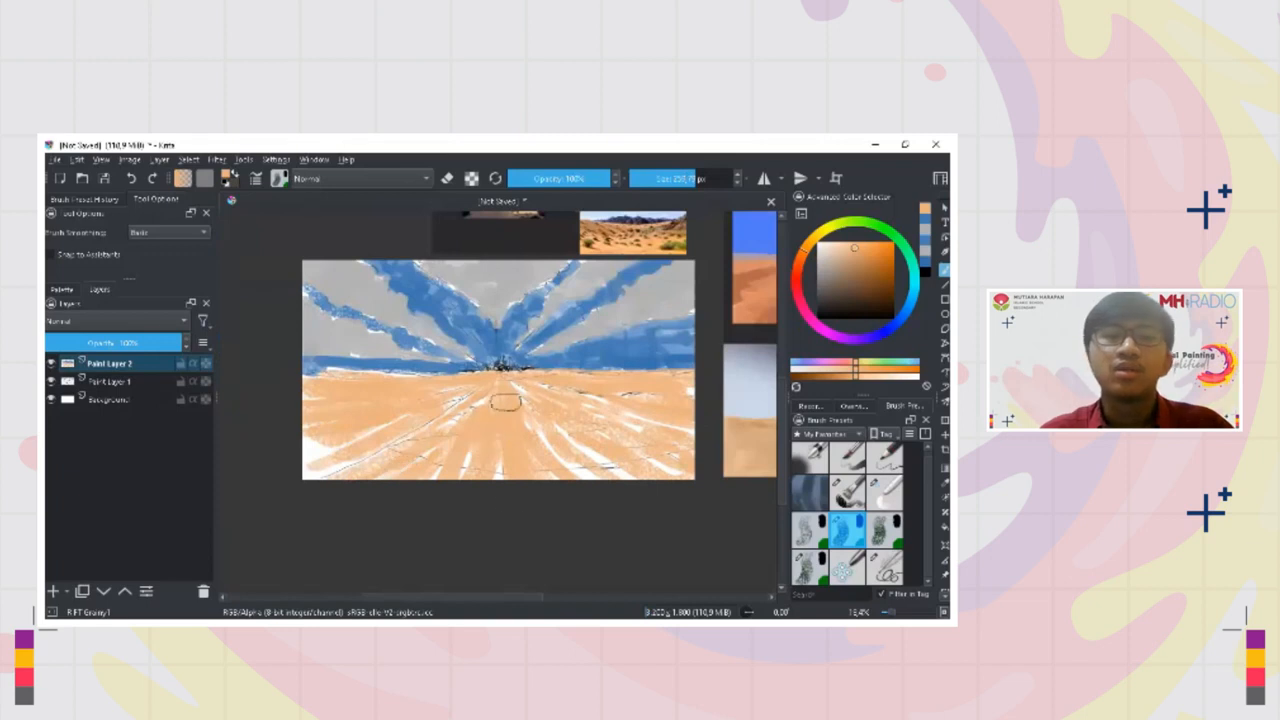
mouse_move(614, 470)
mouse_down()
mouse_move(551, 398)
mouse_move(676, 468)
mouse_up()
mouse_move(571, 384)
mouse_down()
mouse_move(649, 441)
mouse_move(664, 426)
mouse_up()
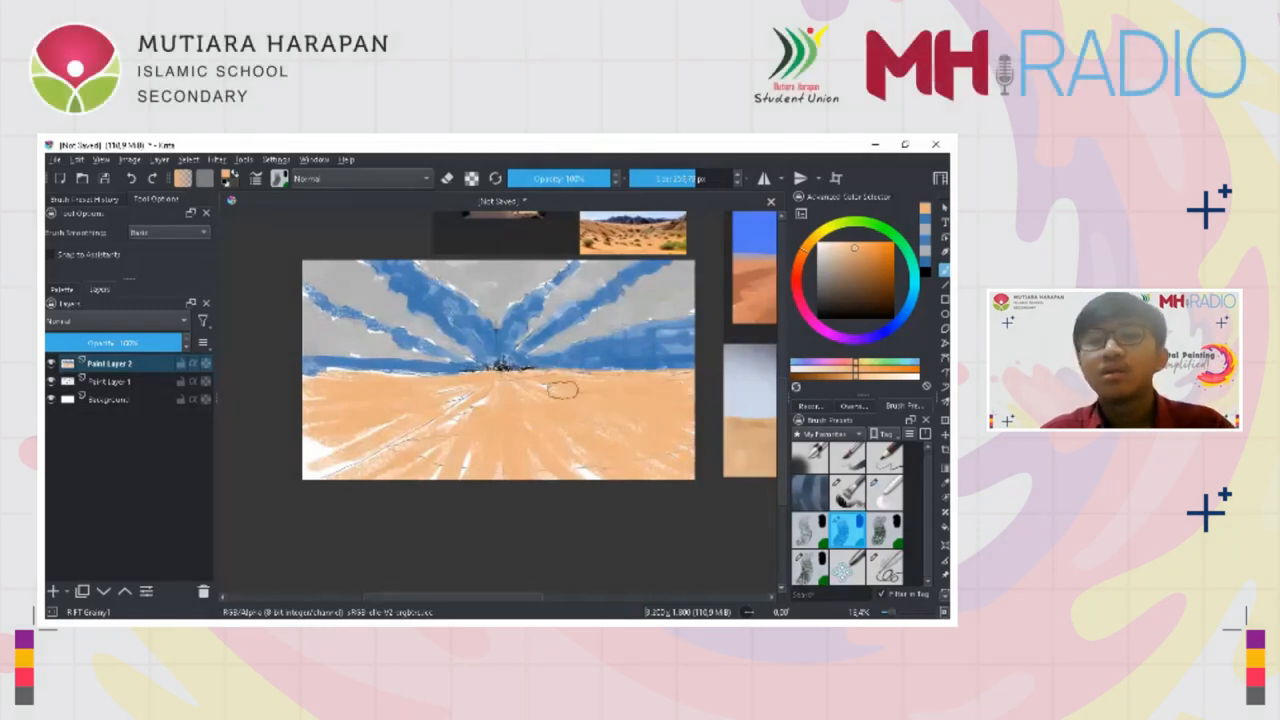
drag(468, 406, 280, 452)
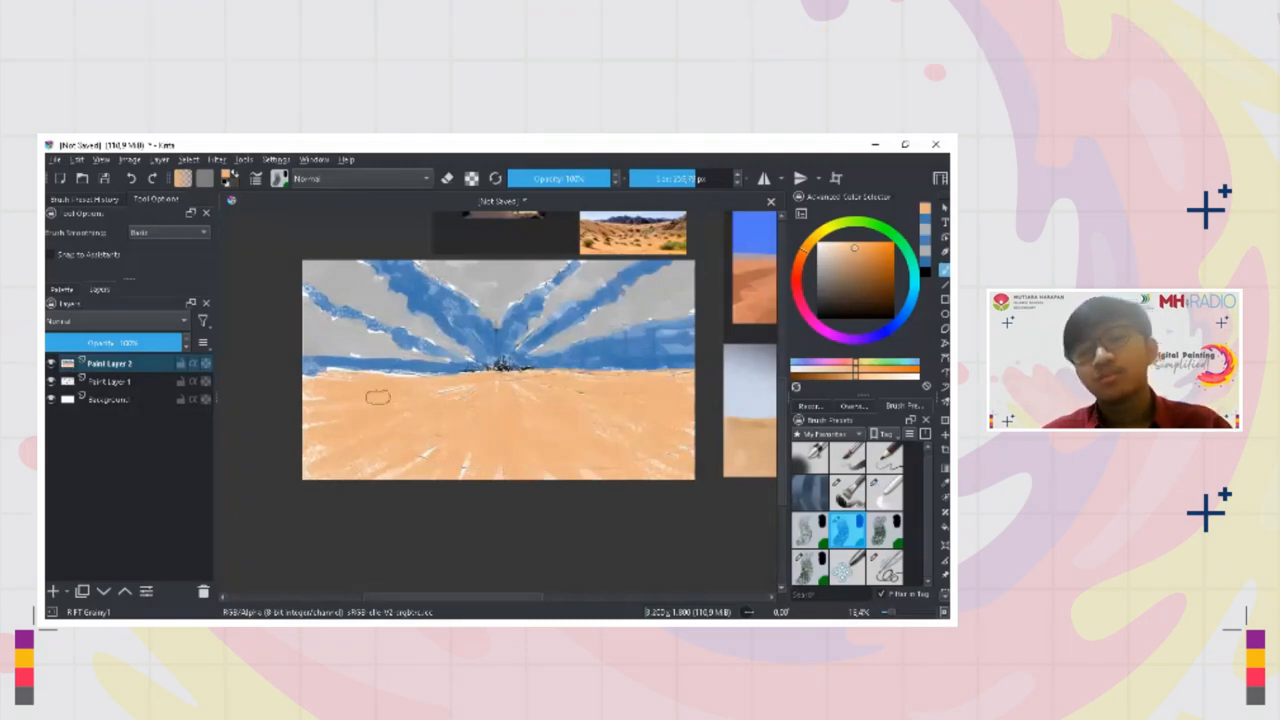
Sample the sky blue and paint along the left horizon edge, then reduce the brush size to about 116 px
ctrl+click(403, 369)
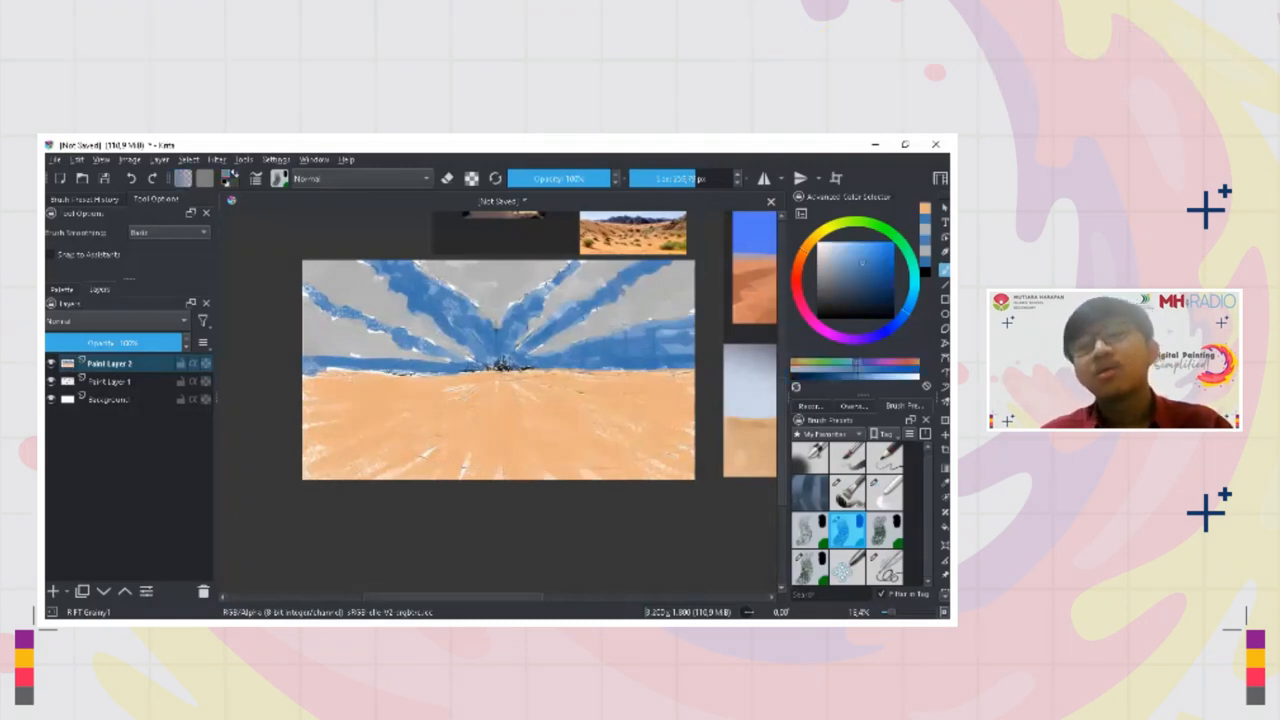
drag(324, 370, 420, 373)
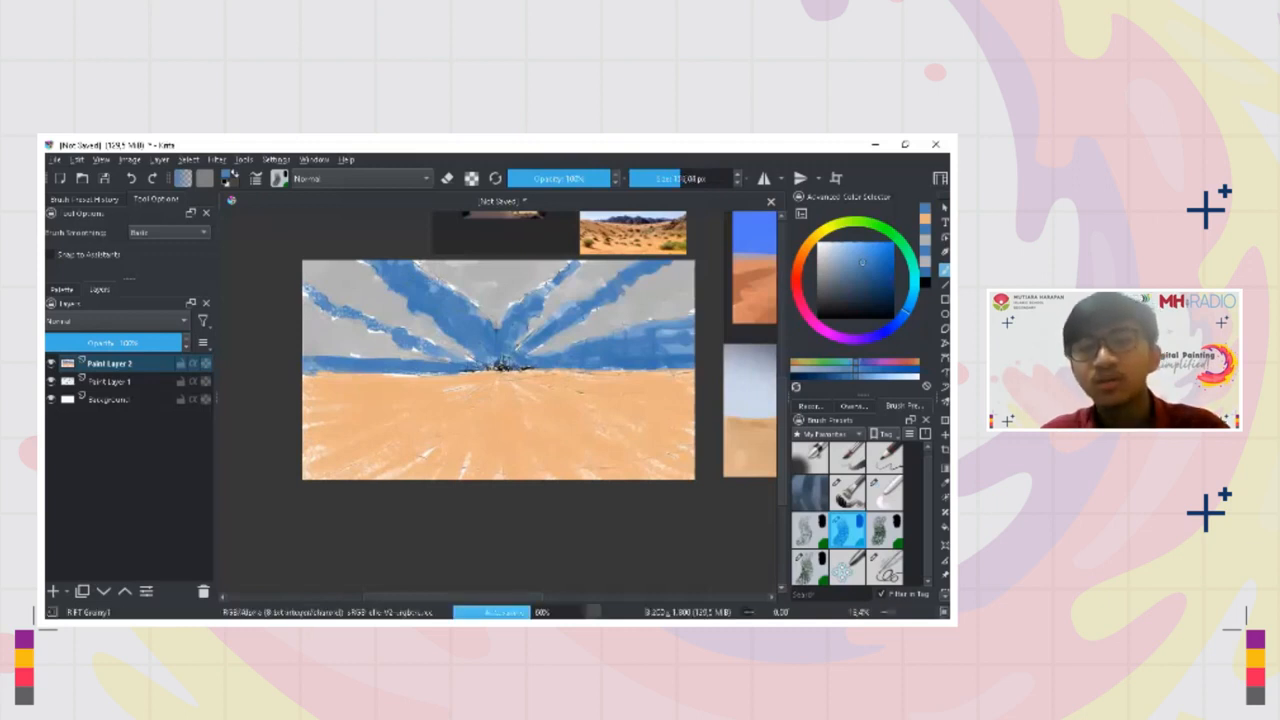
key(bracketleft)
key(bracketleft)
key(bracketleft)
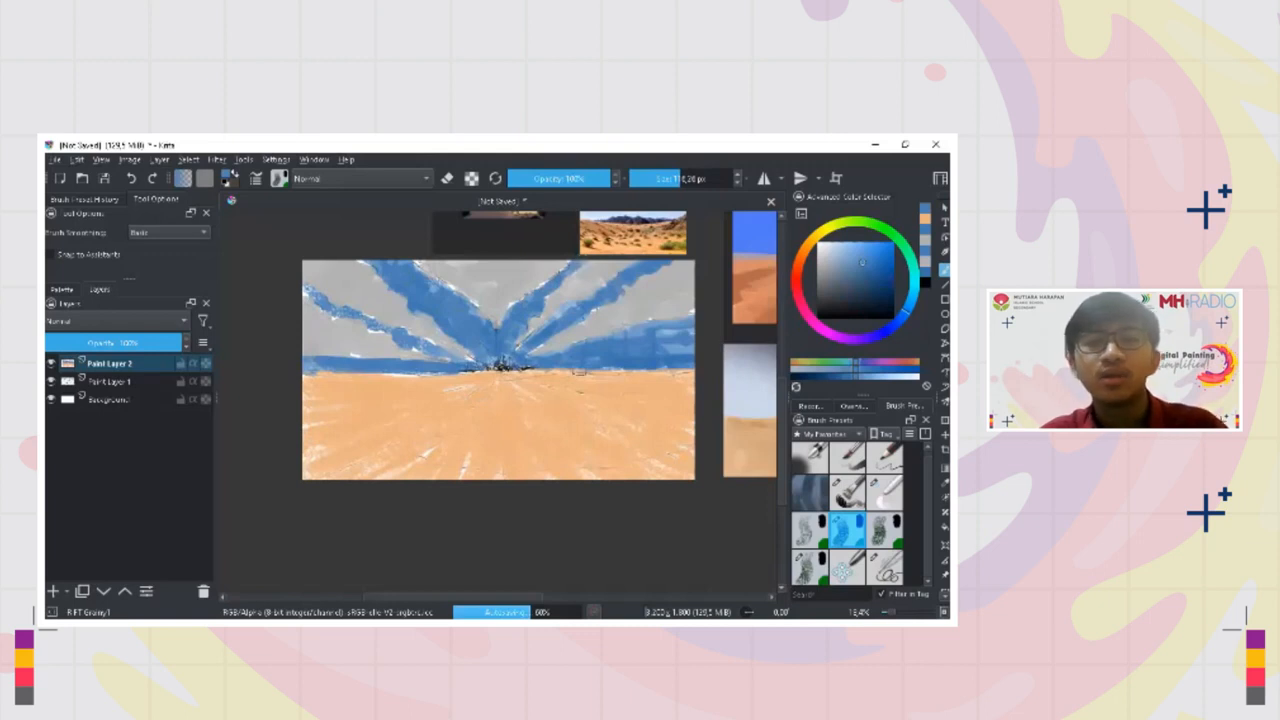
drag(498, 370, 497, 378)
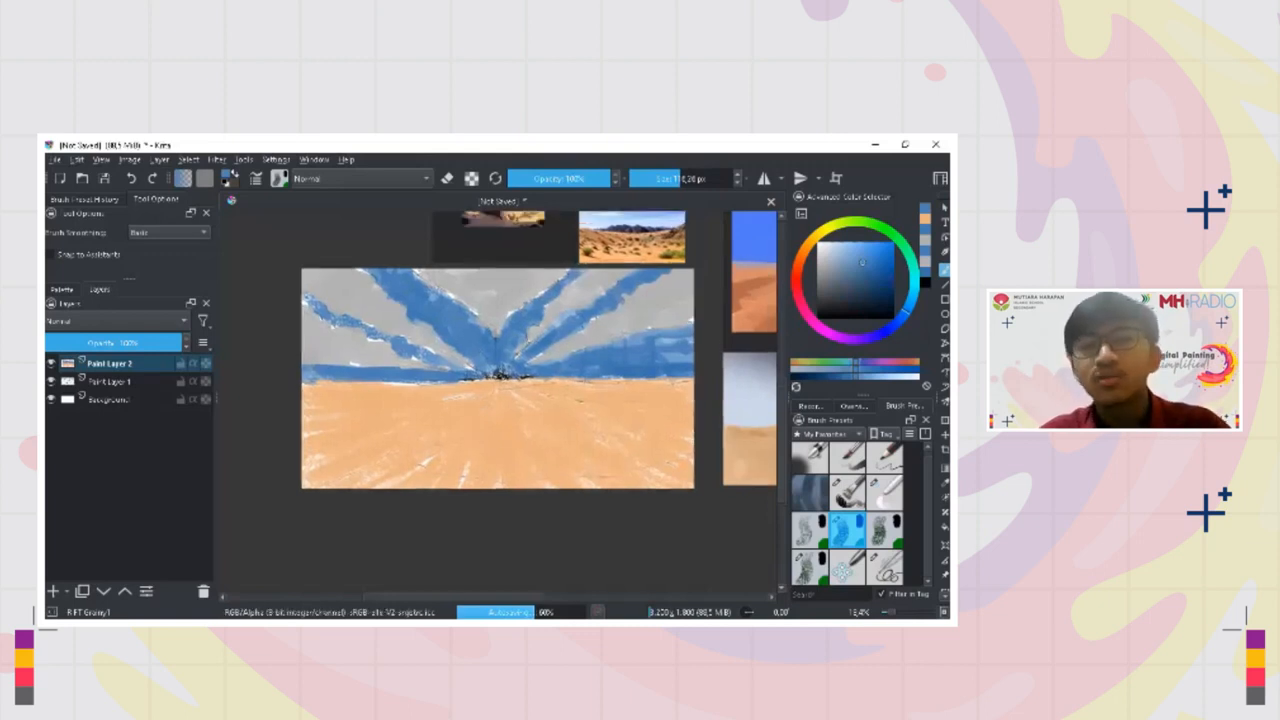
Sample the light cloud grey and touch up the lower-left cloud
scroll(495, 309, up, 1)
ctrl+click(352, 355)
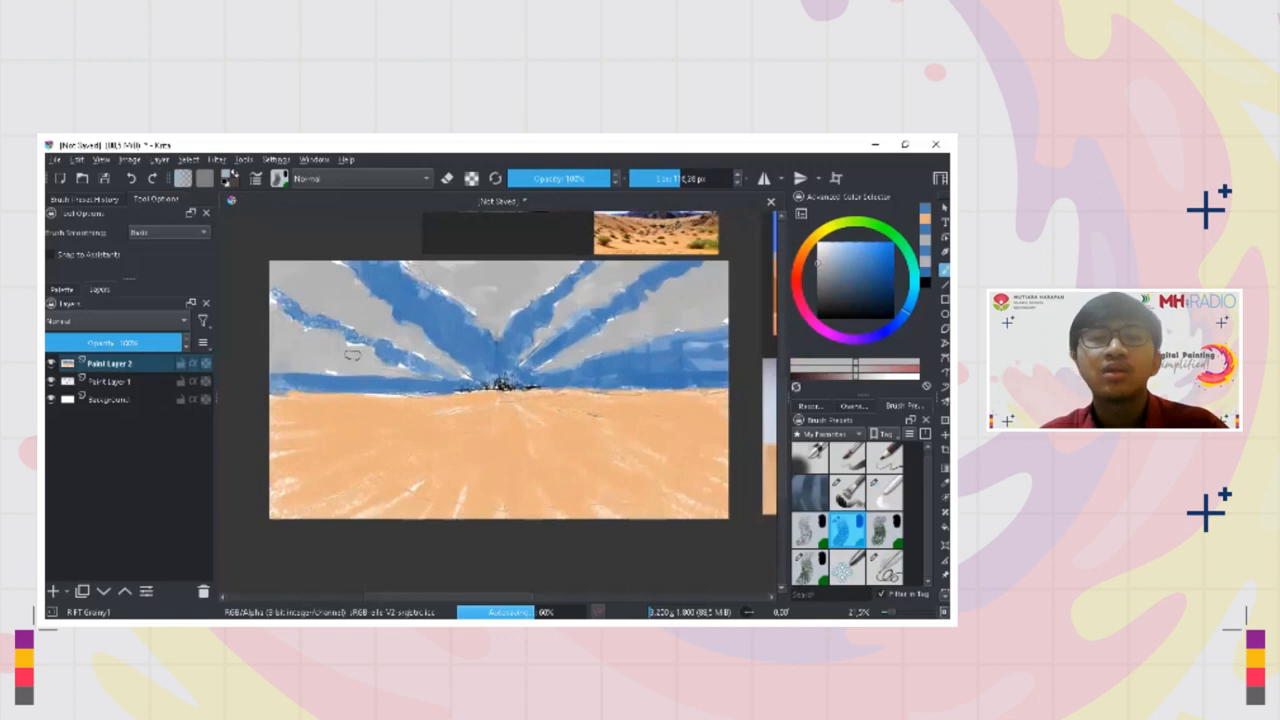
scroll(491, 391, up, 1)
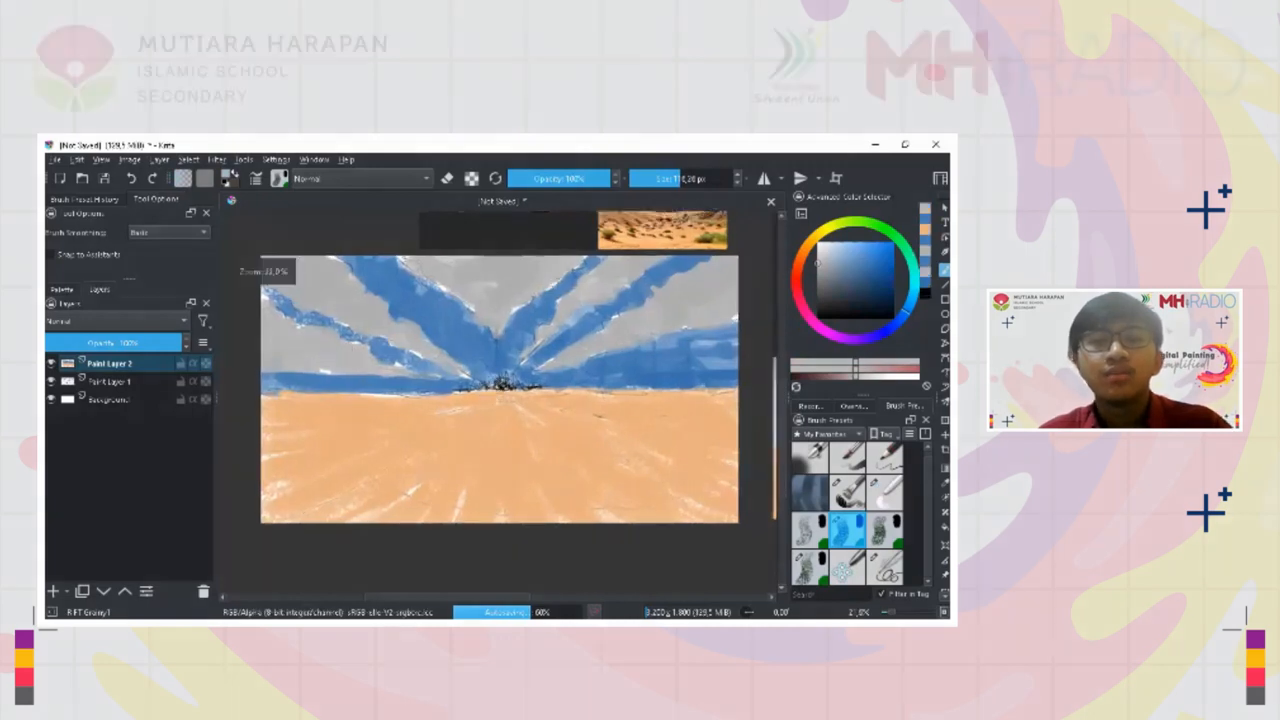
click(497, 375)
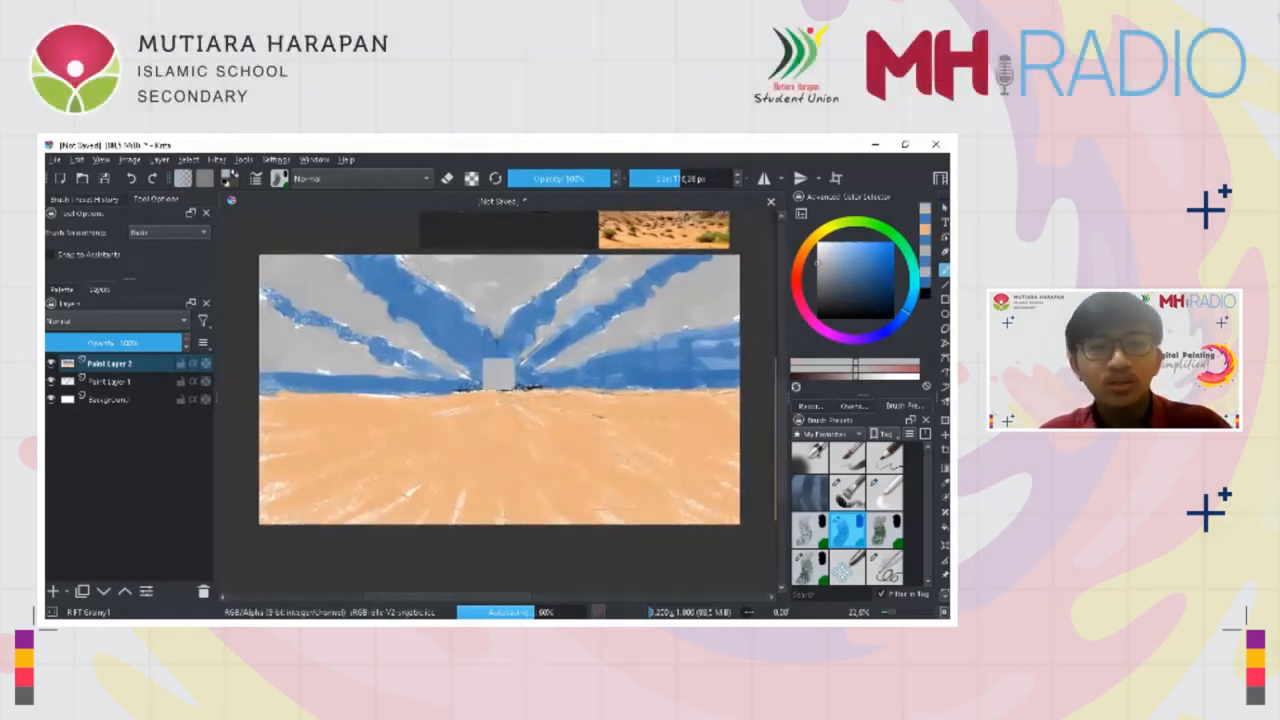
Sample the sky blue near the vanishing point and reduce the brush size to about 19 px
ctrl+click(462, 337)
scroll(440, 460, up, 1)
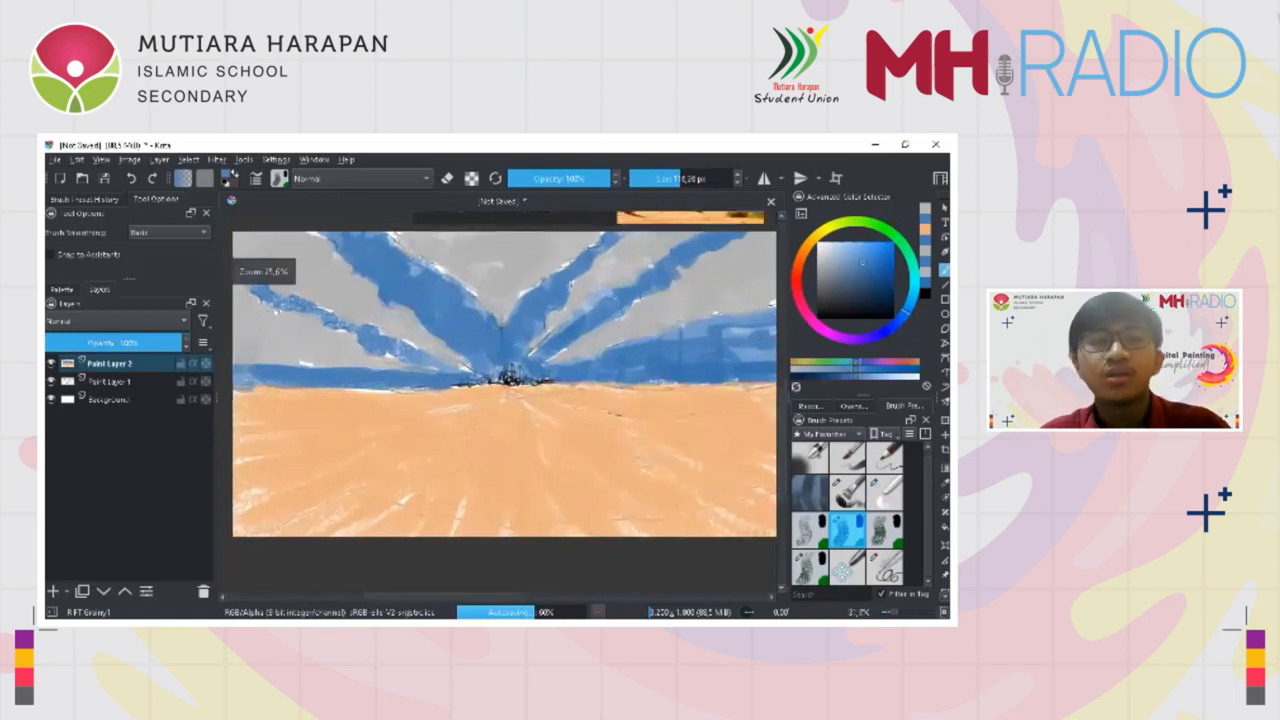
scroll(500, 375, up, 1)
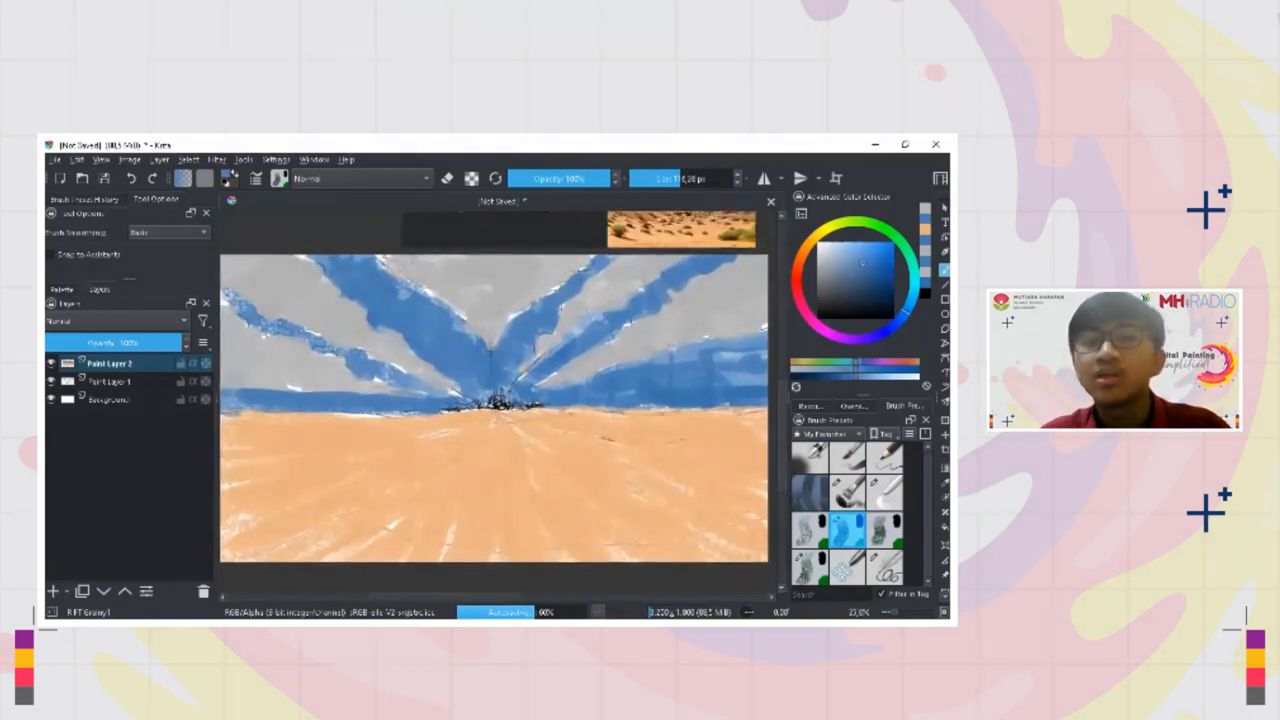
scroll(497, 400, up, 1)
scroll(497, 400, up, 1)
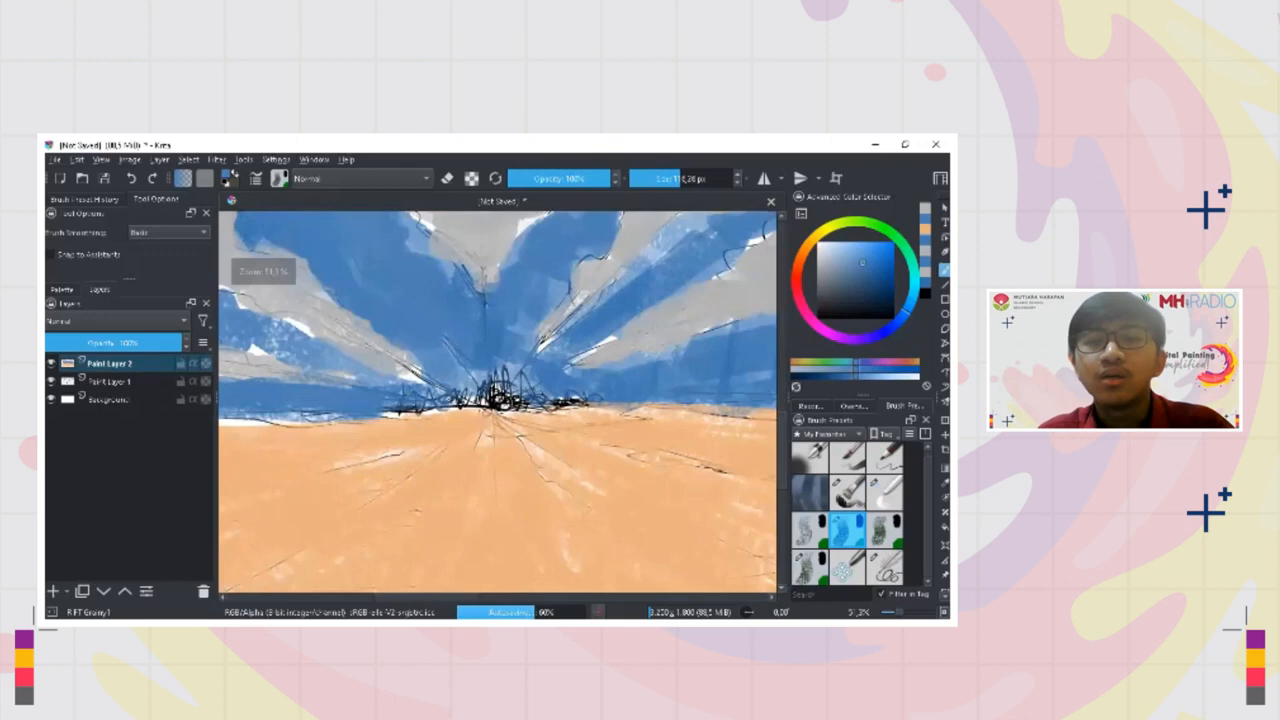
click(643, 179)
scroll(508, 409, down, 2)
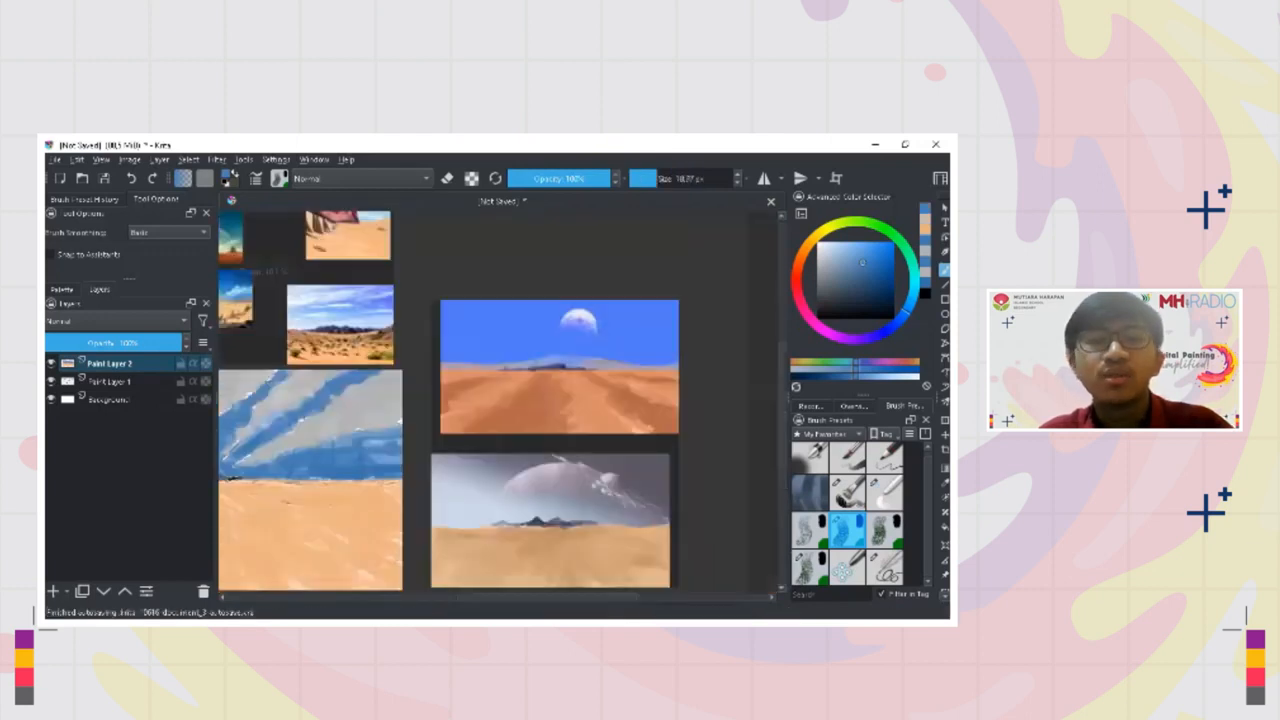
Examine the distant mountains on the horizon of the desert reference photo
scroll(499, 365, up, 1)
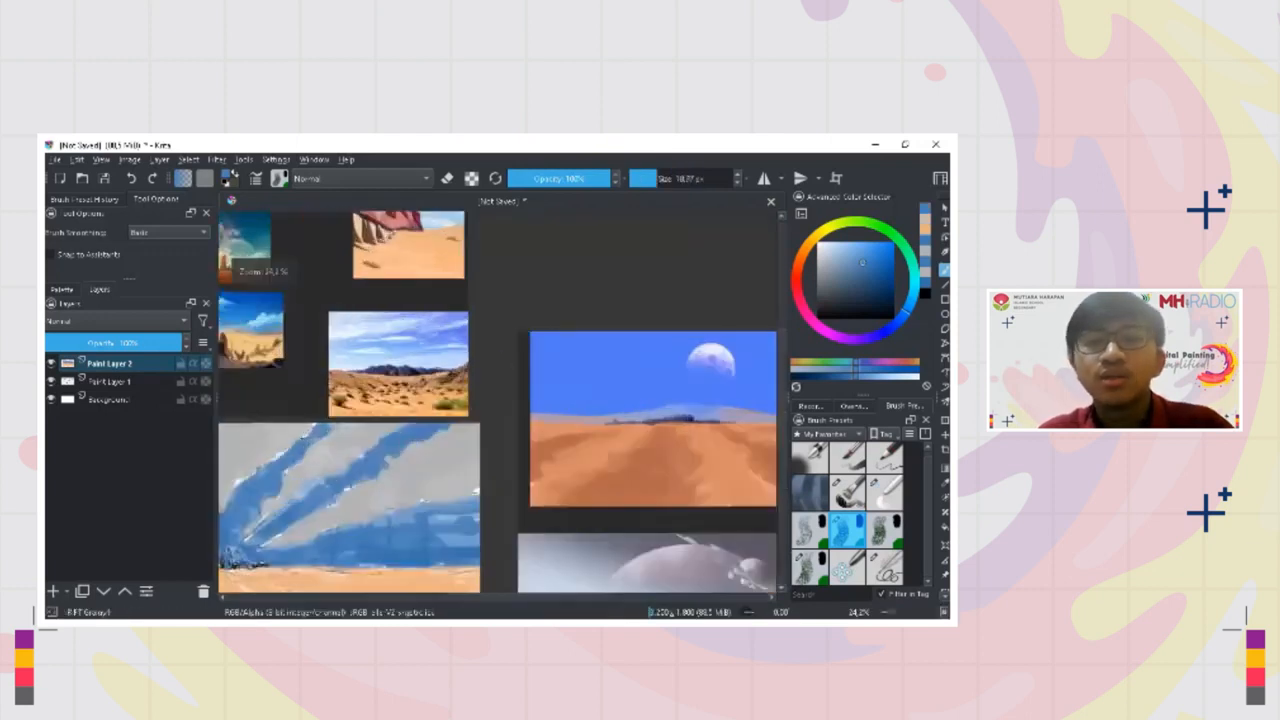
drag(499, 365, 581, 388)
drag(373, 528, 417, 518)
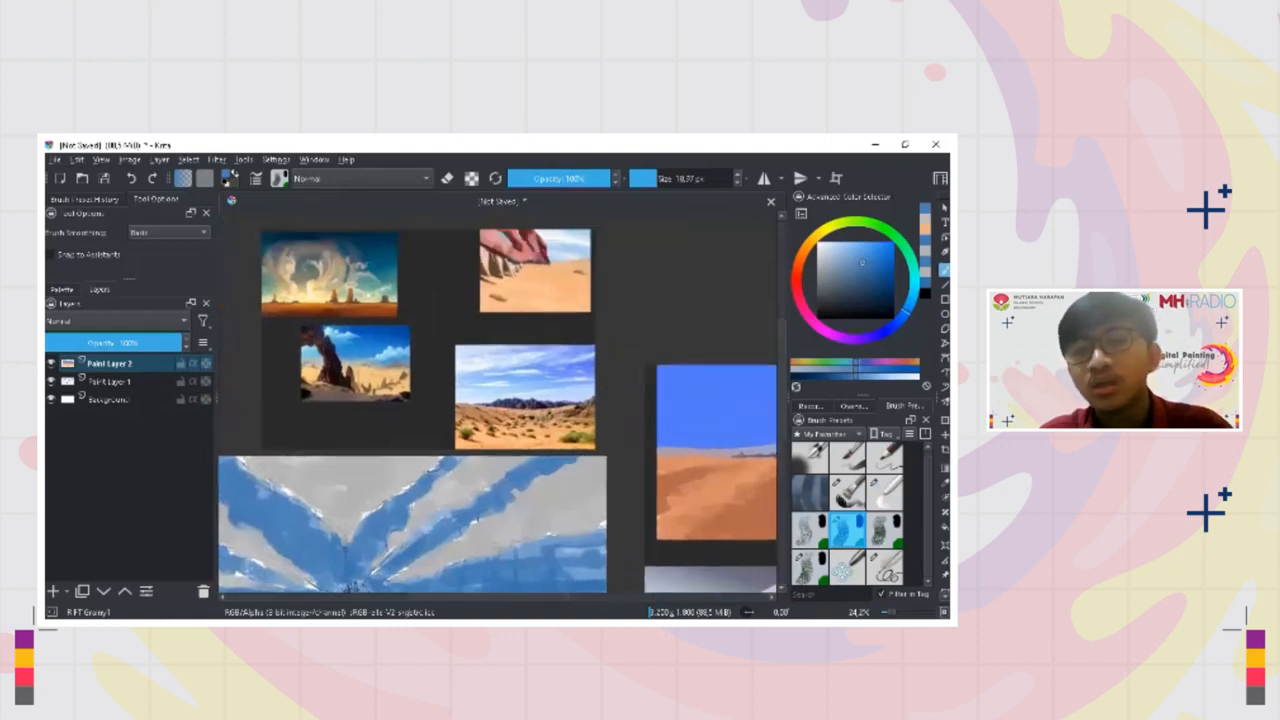
scroll(505, 412, up, 3)
scroll(491, 423, up, 1)
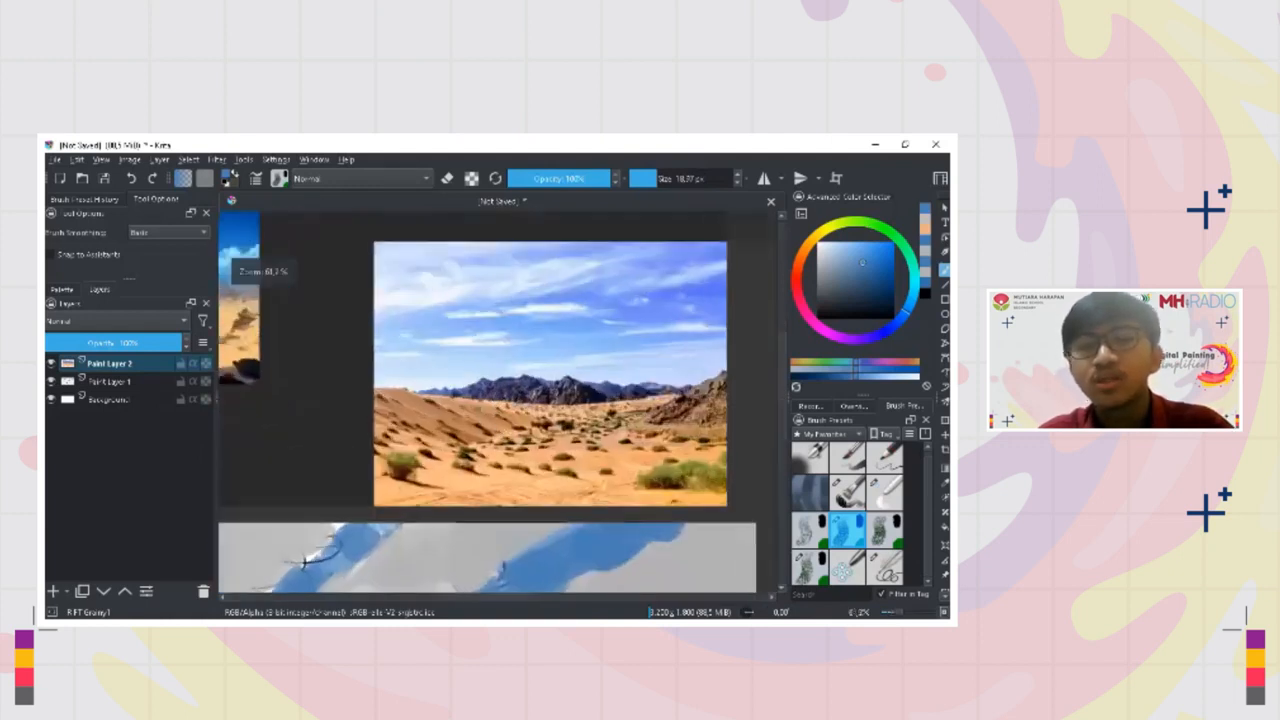
scroll(497, 438, up, 1)
scroll(497, 430, up, 4)
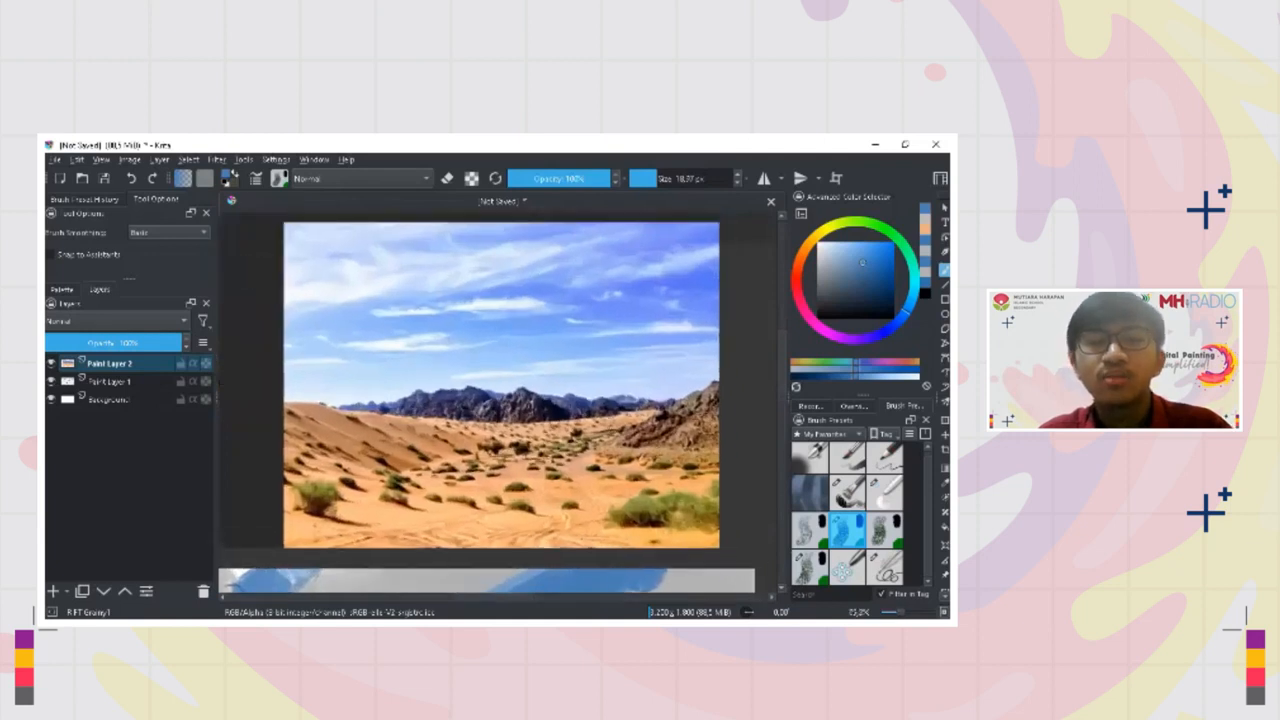
scroll(513, 404, up, 5)
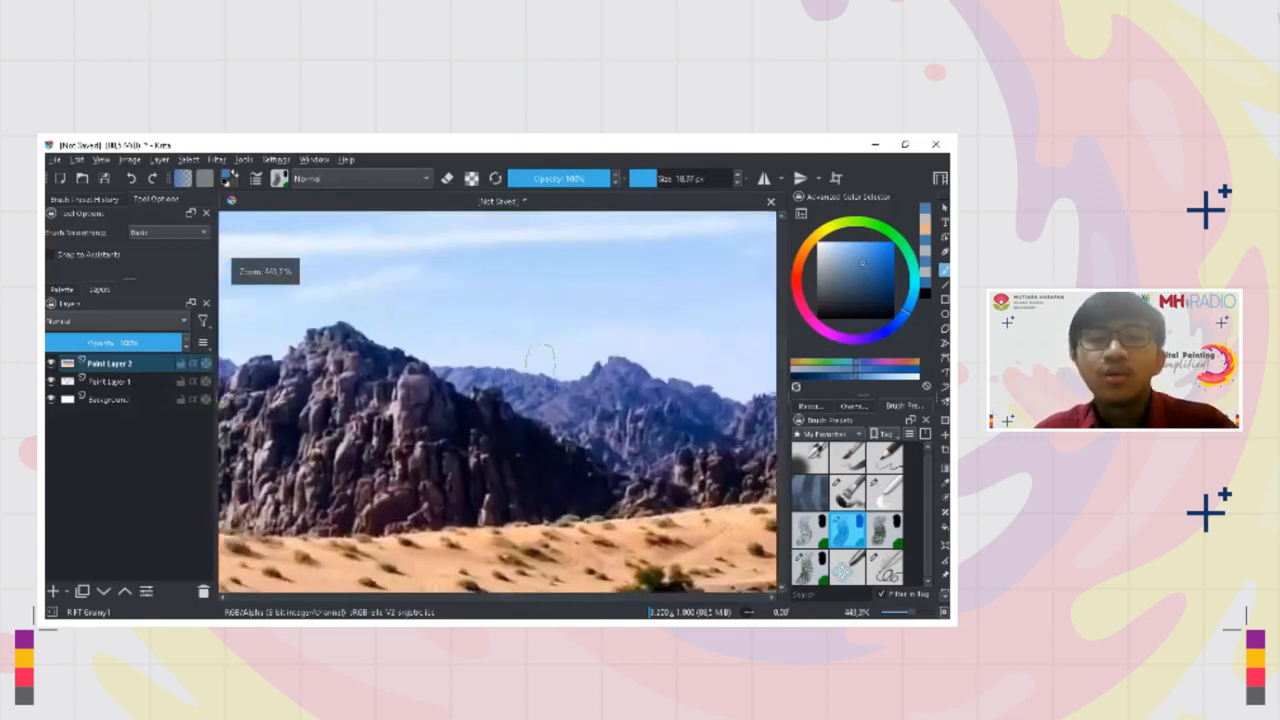
Reduce the brush size to about 7.6 px and sample a dark navy from the reference photo's shadowed mountains
drag(652, 178, 650, 178)
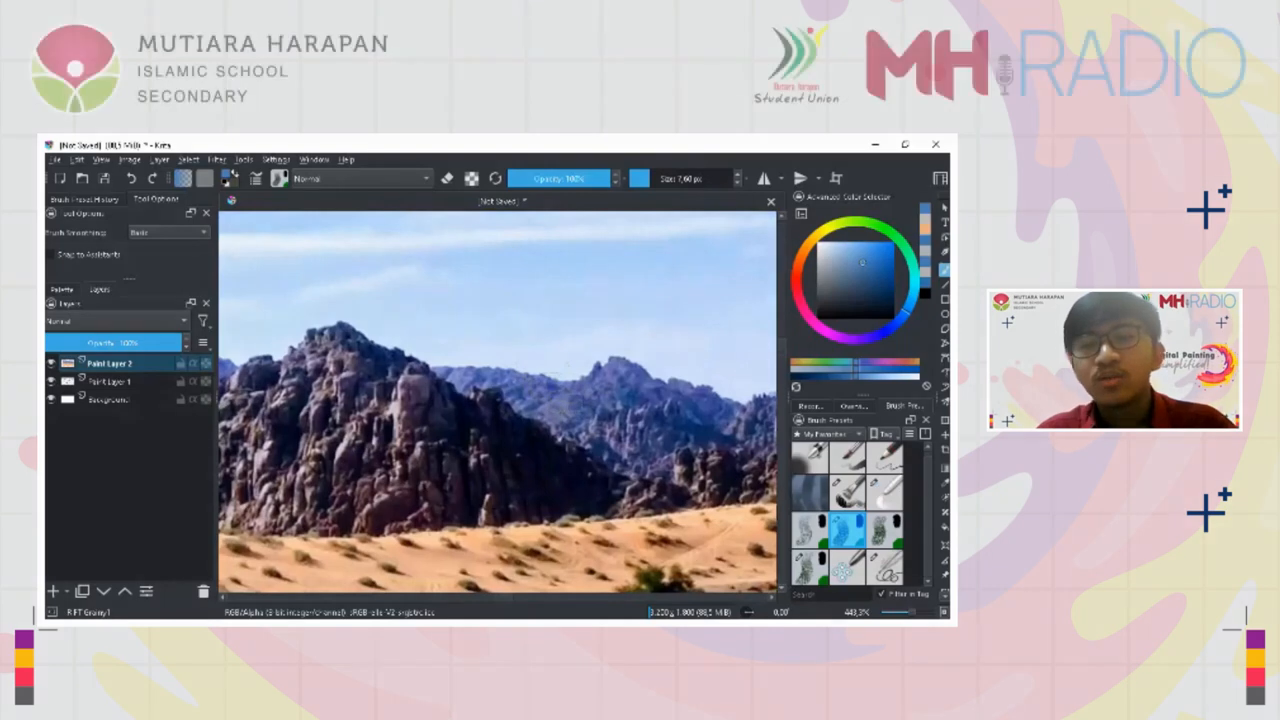
drag(459, 434, 700, 463)
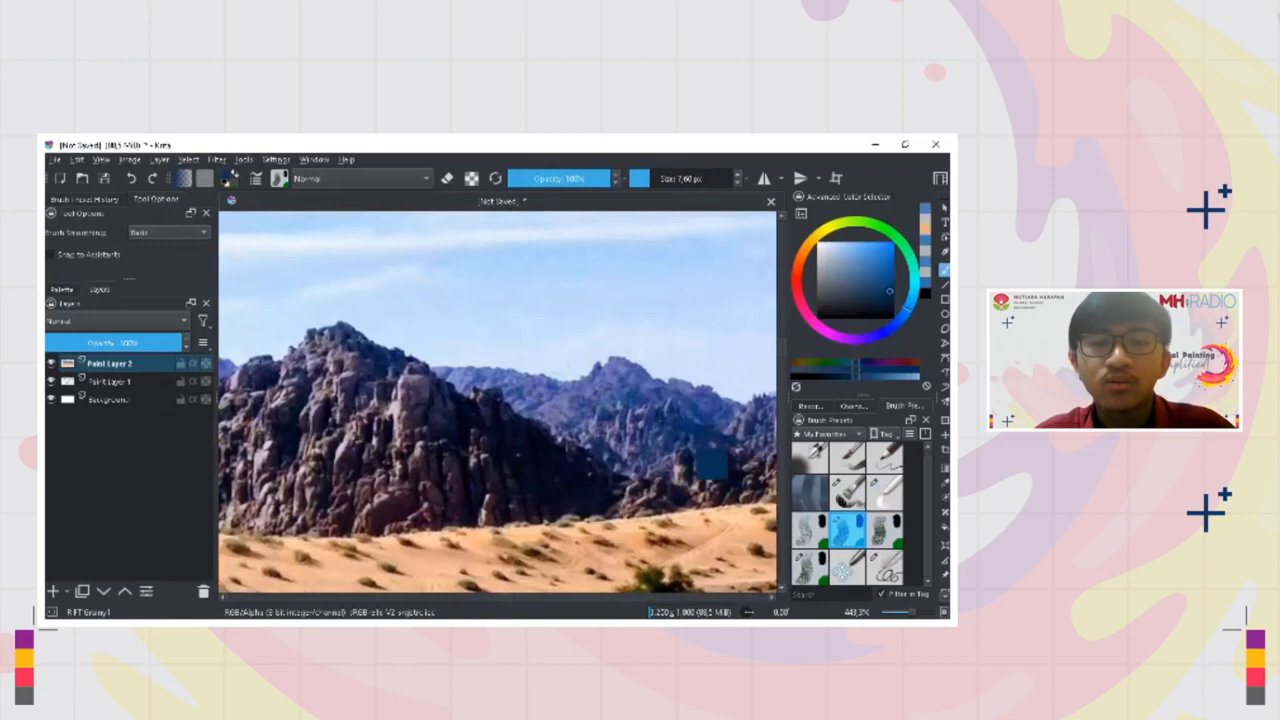
ctrl+click(673, 428)
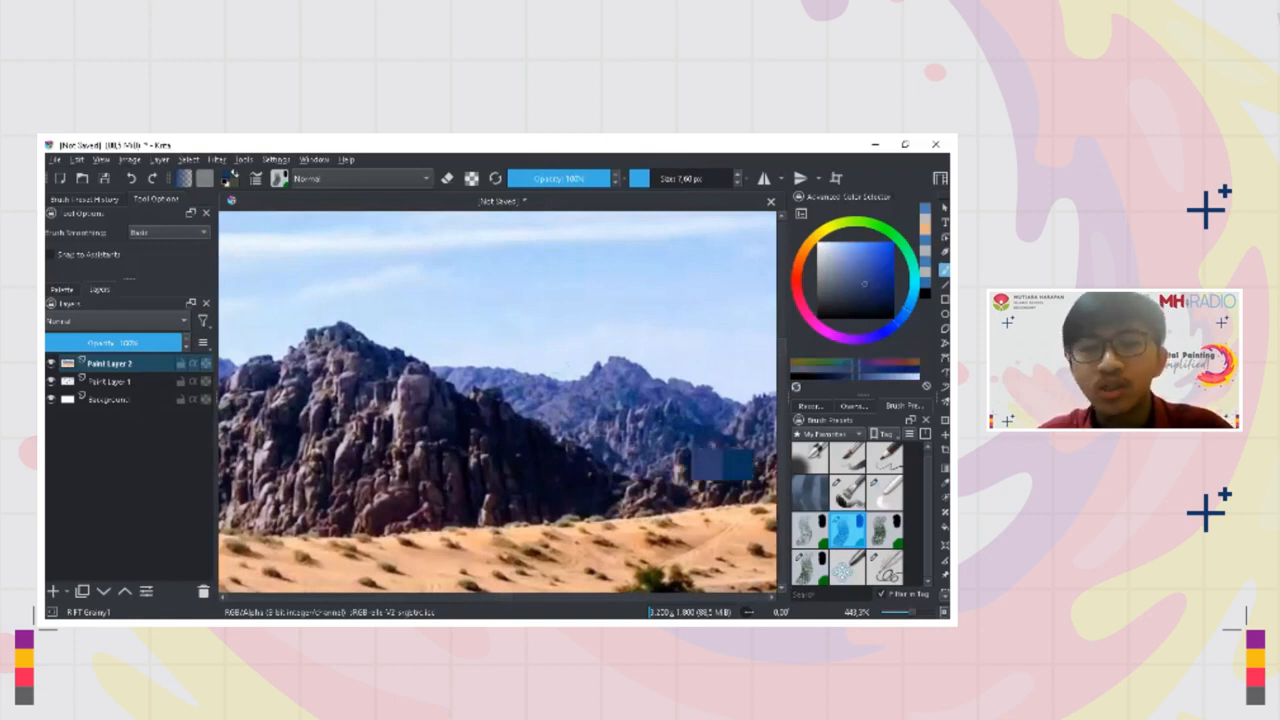
mouse_move(458, 430)
mouse_down()
mouse_move(530, 438)
mouse_move(596, 470)
mouse_up()
drag(483, 505, 490, 590)
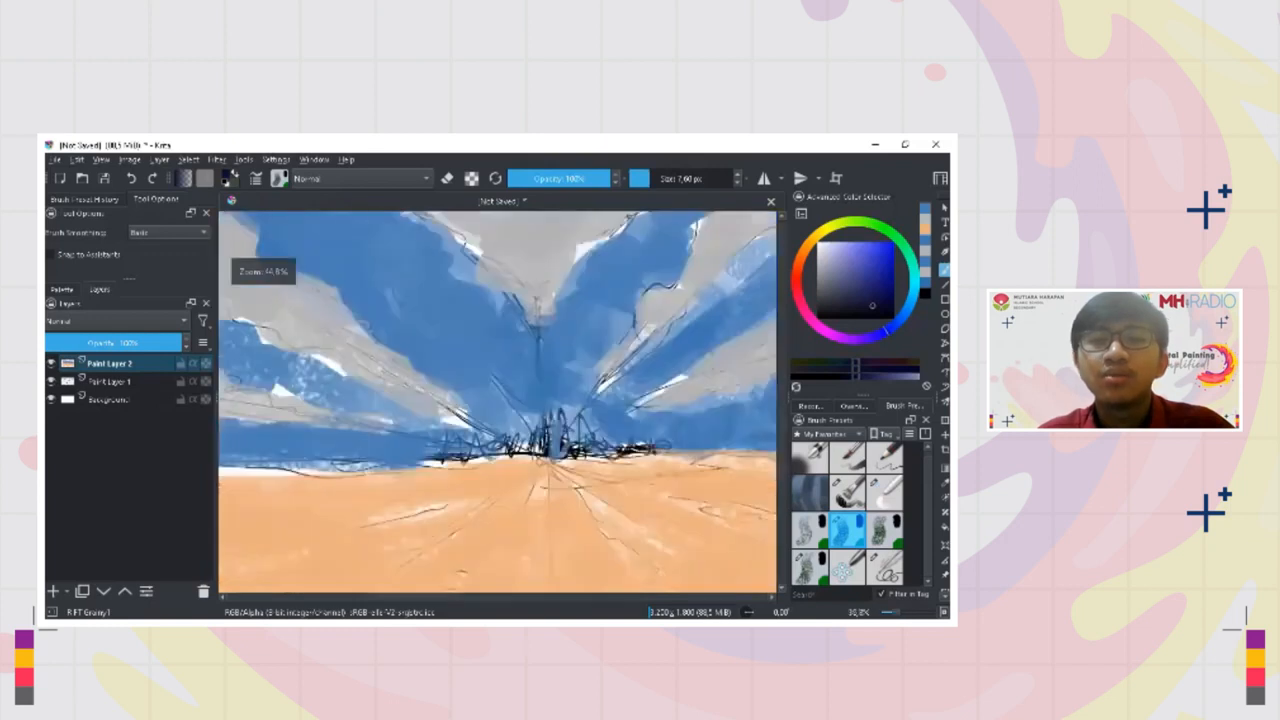
Paint the distant mountain silhouette in dark navy over the sketch at the vanishing point, extending it thinly along the horizon
mouse_move(552, 428)
mouse_down()
mouse_move(552, 456)
mouse_move(658, 447)
mouse_up()
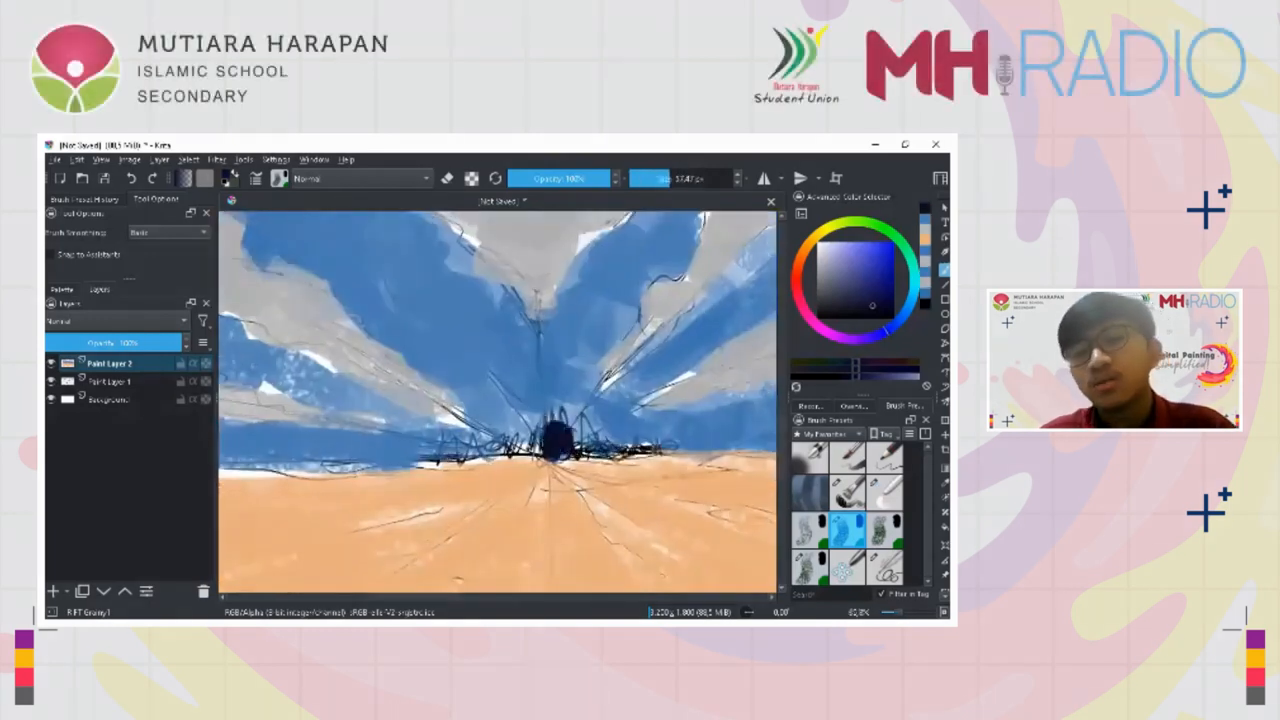
drag(576, 440, 602, 428)
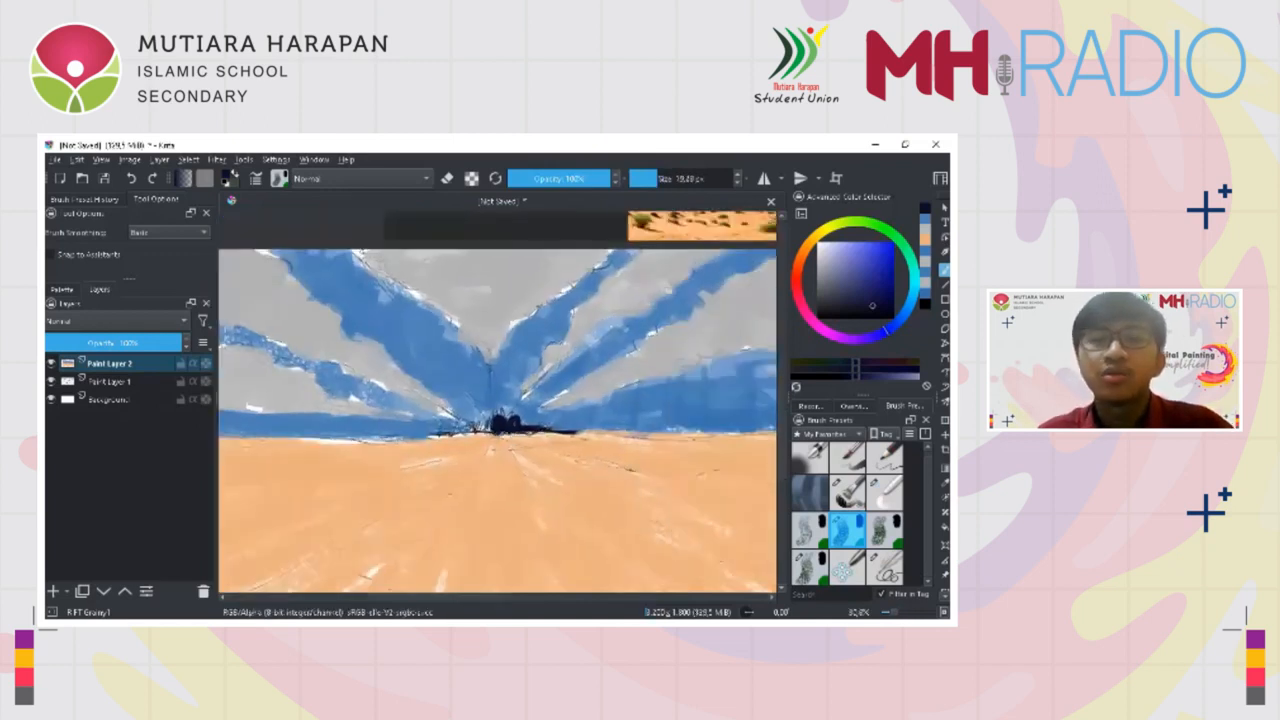
drag(488, 431, 353, 437)
mouse_move(522, 436)
mouse_down()
mouse_move(457, 438)
mouse_move(636, 432)
mouse_up()
key(ctrl+z)
mouse_move(640, 437)
mouse_down()
mouse_move(542, 427)
mouse_move(364, 438)
mouse_move(403, 458)
mouse_move(430, 440)
mouse_move(393, 505)
mouse_up()
Clean up the edges of the mountain silhouette with sampled sandy orange and sky blue
key(bracketright)
key(bracketright)
key(bracketright)
ctrl+click(470, 479)
mouse_move(404, 460)
mouse_down()
mouse_move(398, 434)
mouse_move(380, 576)
mouse_move(374, 491)
mouse_move(390, 436)
mouse_move(377, 419)
mouse_up()
ctrl+click(404, 404)
ctrl+click(446, 414)
key(bracketleft)
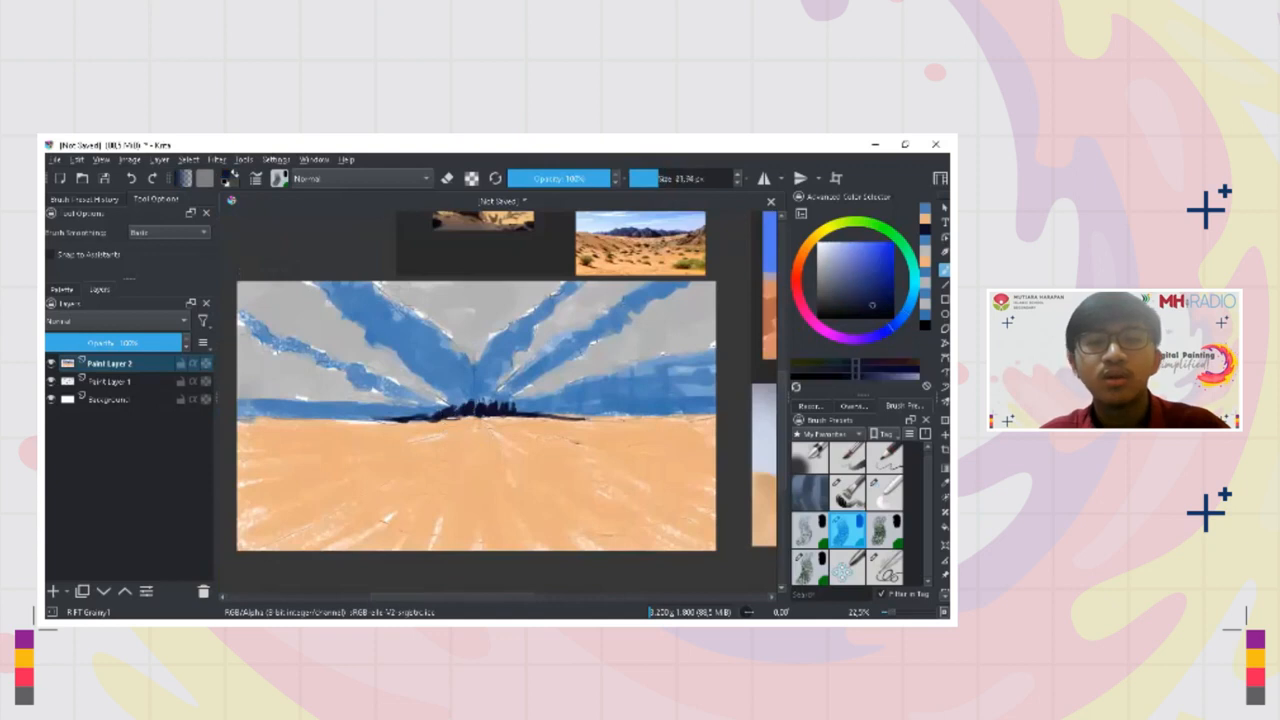
Check the whole painting beside the references and hide the sketch layer, Paint Layer 1
drag(391, 517, 385, 567)
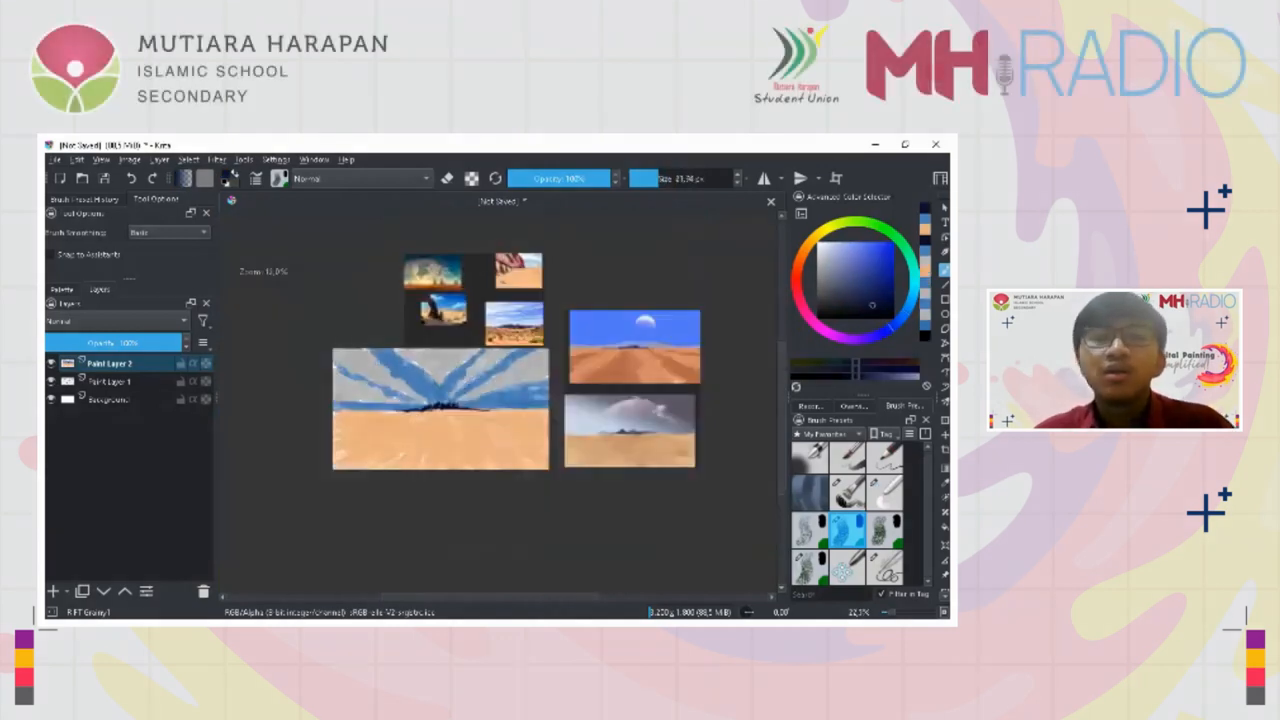
drag(412, 403, 414, 355)
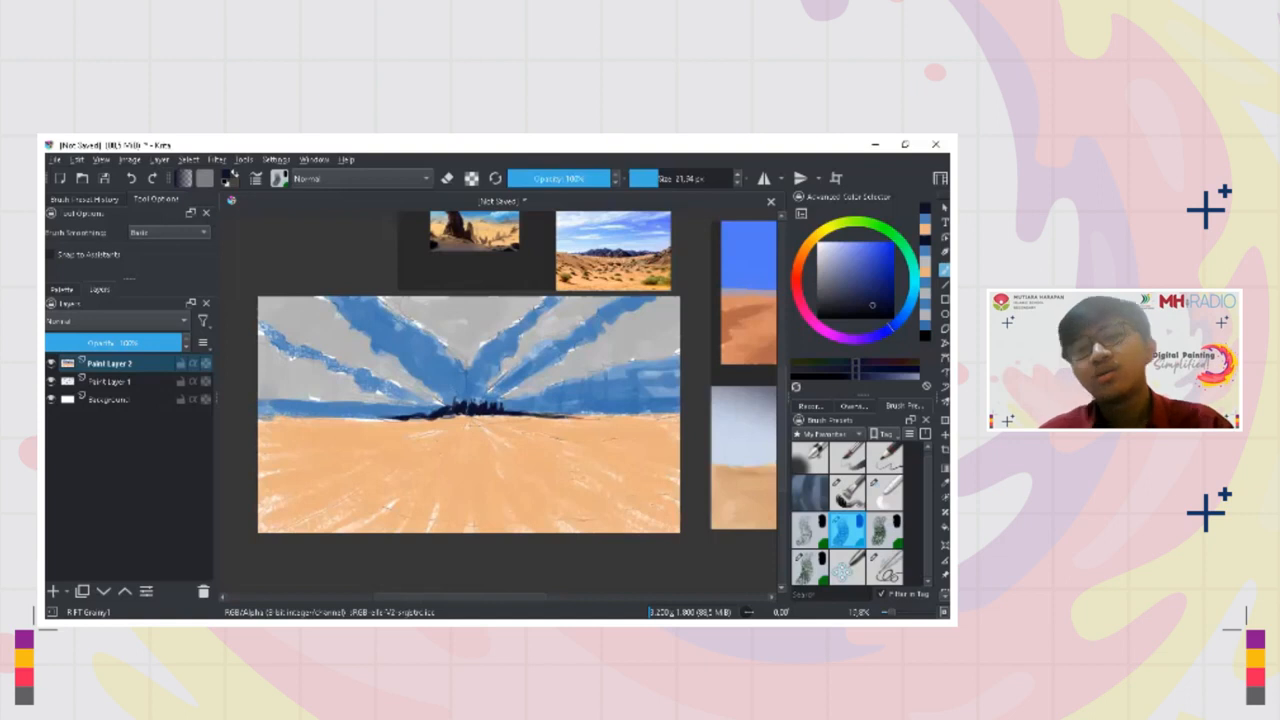
click(52, 381)
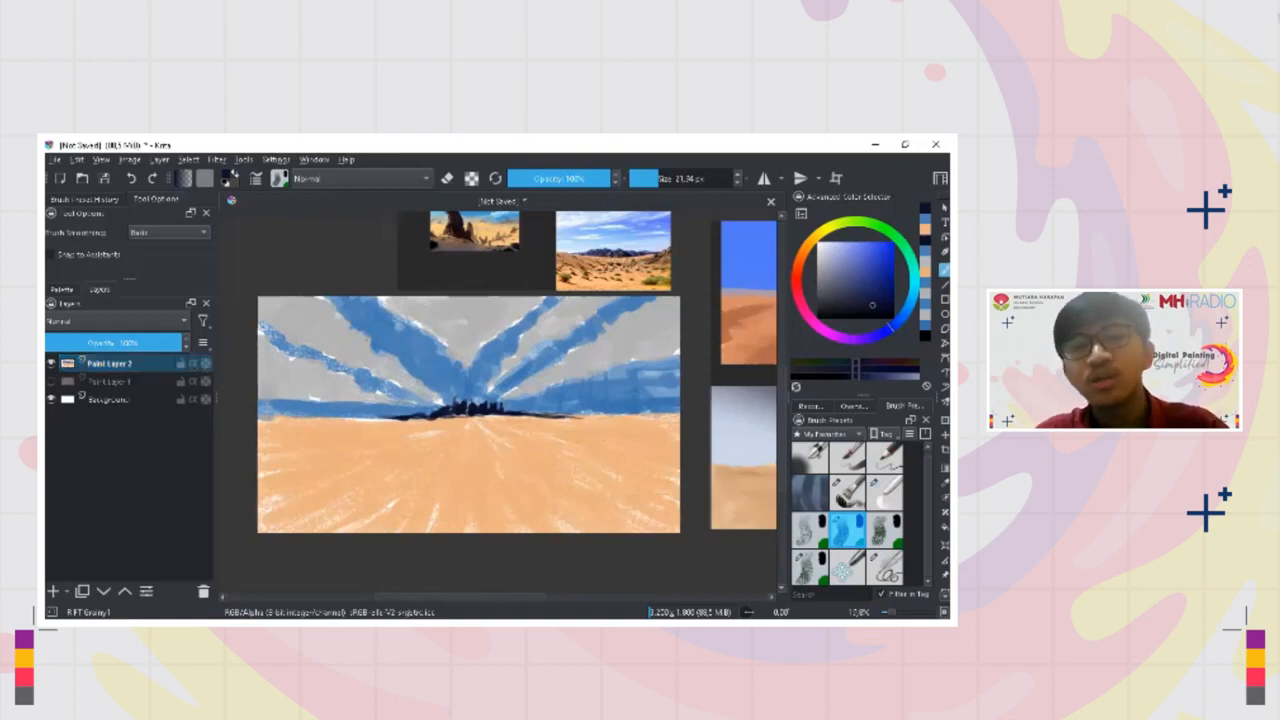
Sample the cloud grey and sky blue and touch up the upper edges of the central cloud
ctrl+click(434, 316)
drag(434, 316, 492, 319)
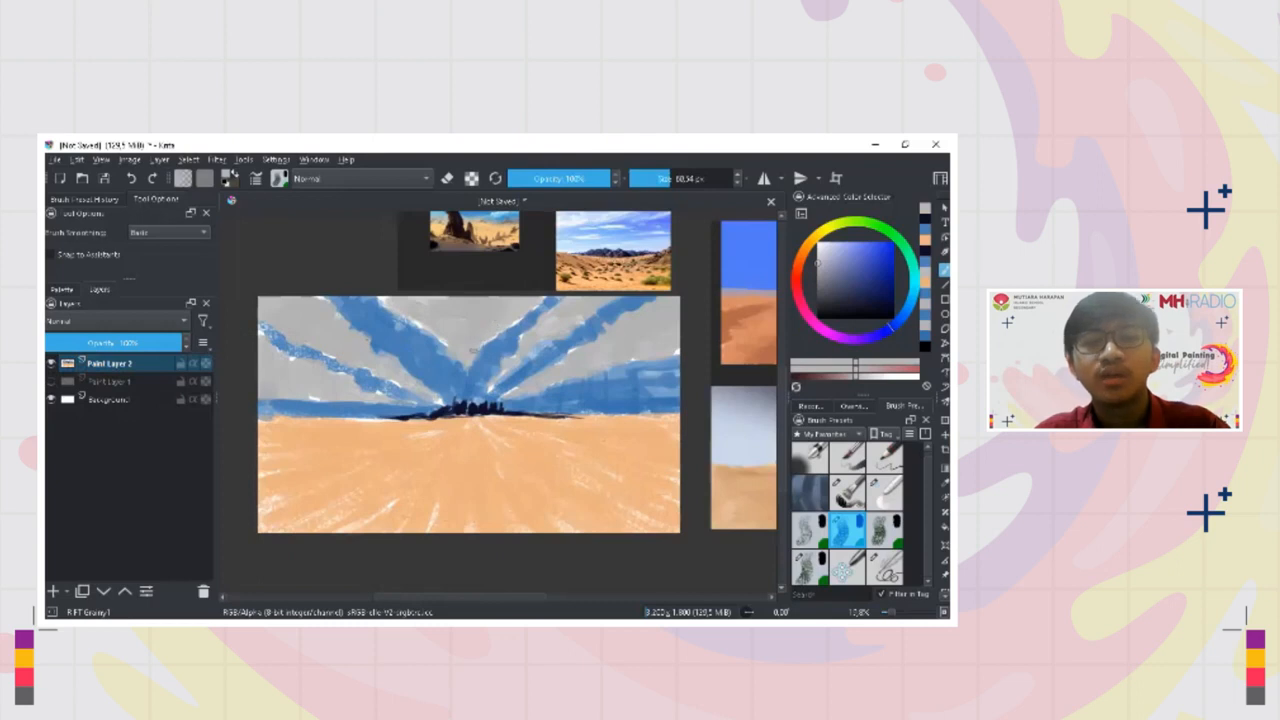
ctrl+click(498, 331)
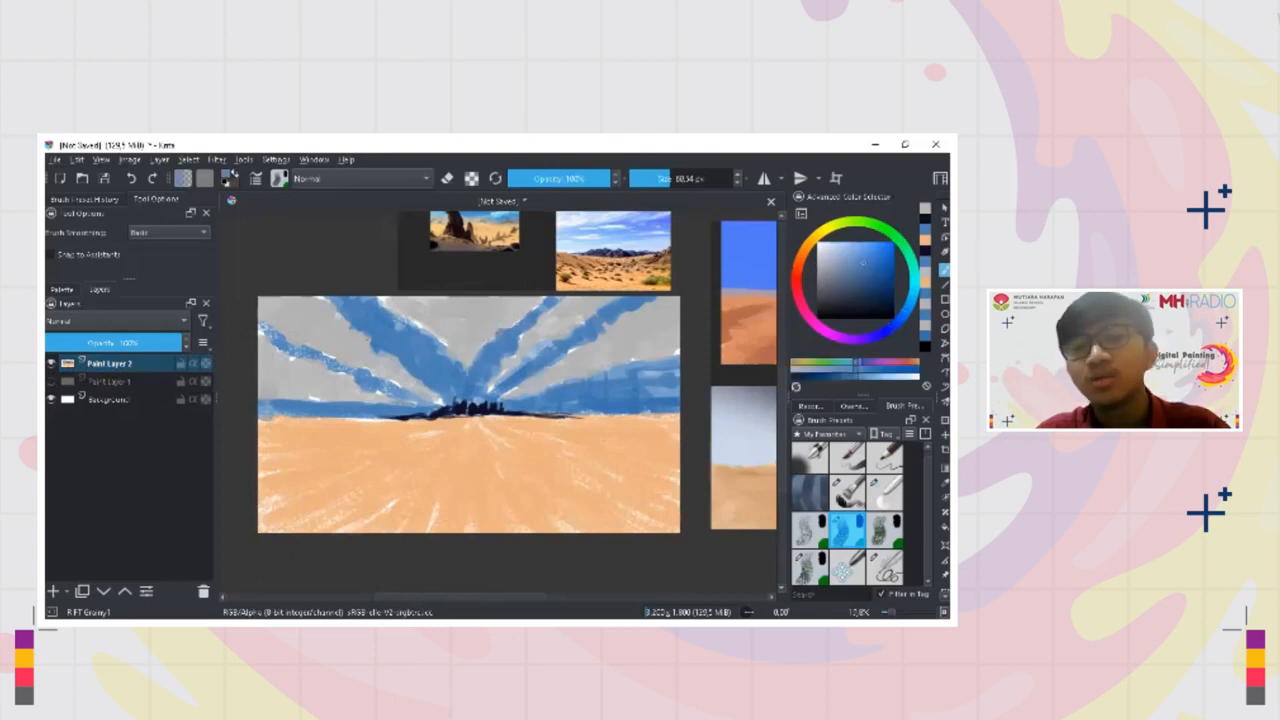
drag(543, 312, 551, 308)
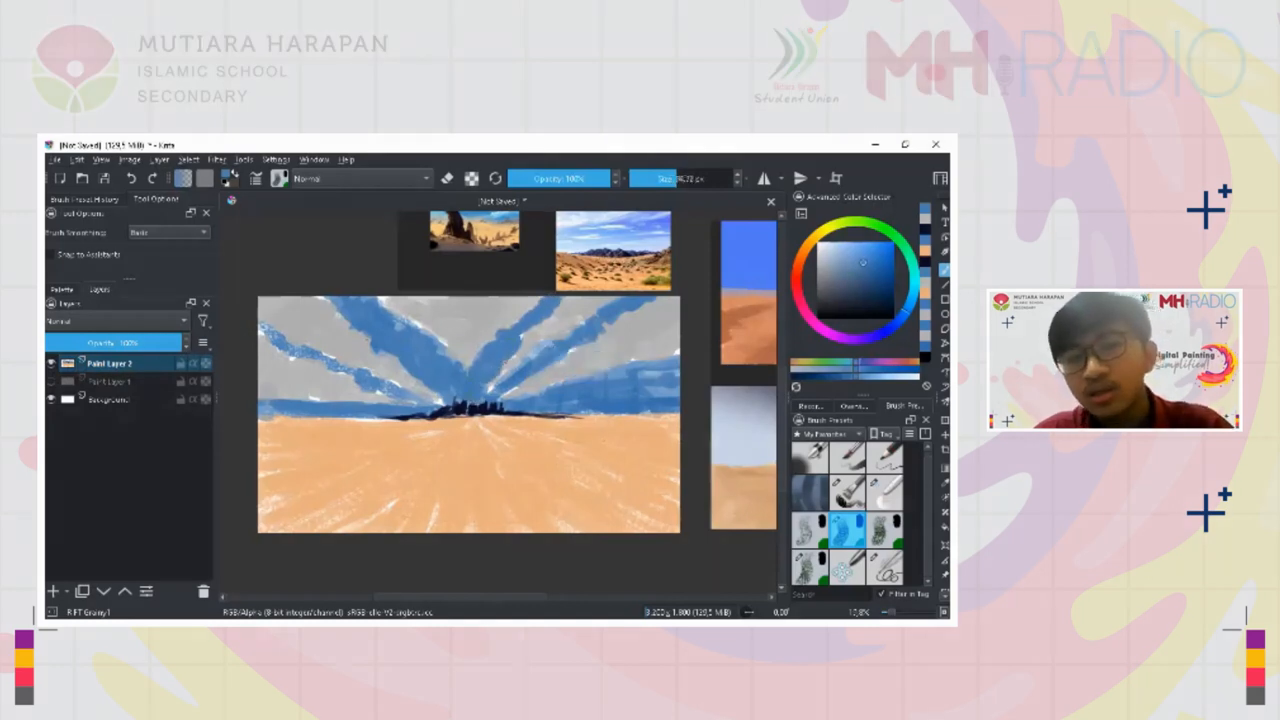
Cover white gaps along the blue streaks on both sides of the central cloud
mouse_move(434, 401)
mouse_down()
mouse_move(280, 350)
mouse_move(258, 328)
mouse_move(339, 314)
mouse_up()
ctrl+click(320, 307)
ctrl+click(538, 344)
mouse_move(538, 344)
mouse_down()
mouse_move(554, 325)
mouse_move(520, 368)
mouse_up()
ctrl+click(580, 314)
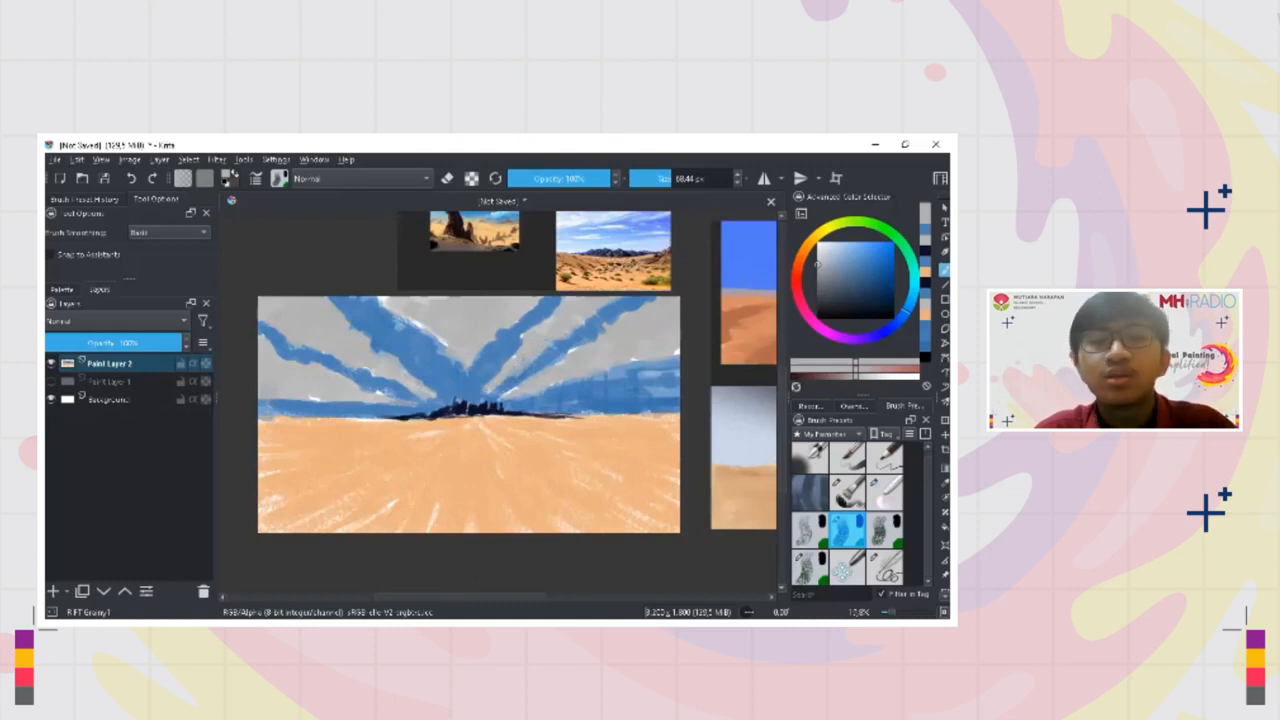
Touch up the edges of the right-hand clouds with sampled cloud grey and sky blue, down to the right horizon
ctrl+click(508, 383)
drag(509, 377, 492, 382)
ctrl+click(548, 366)
drag(546, 343, 540, 343)
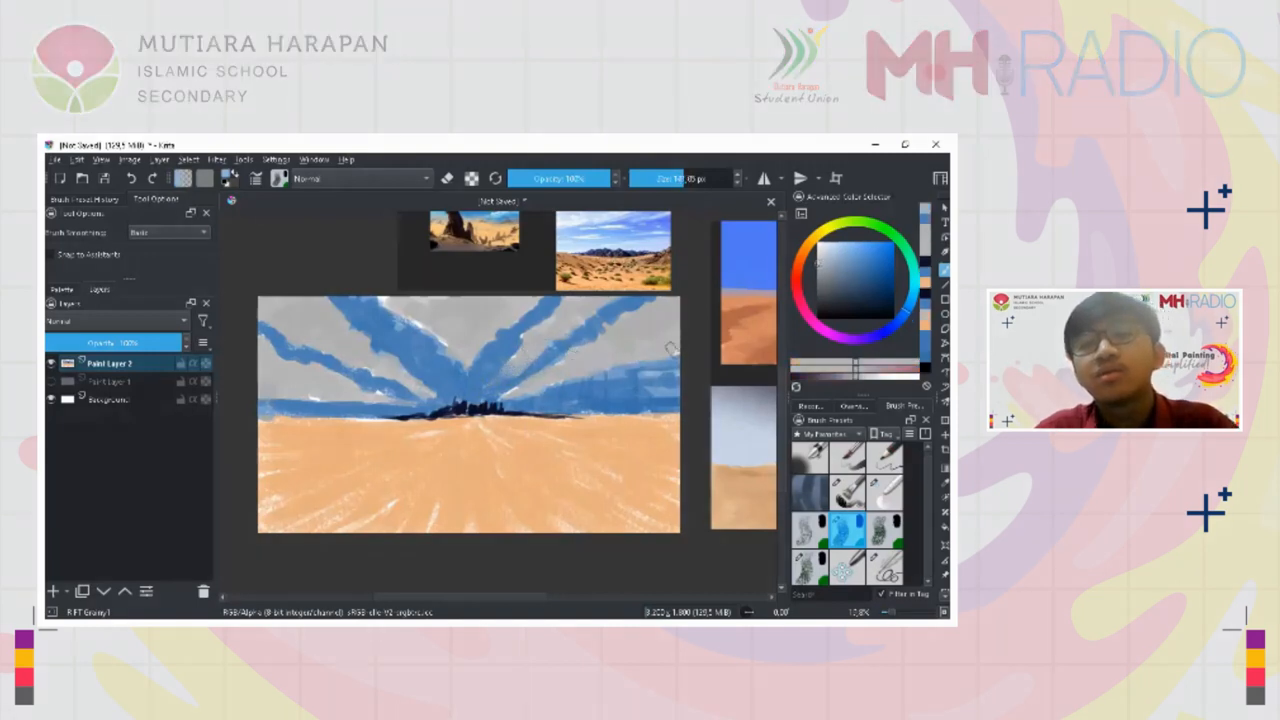
ctrl+click(634, 396)
drag(640, 388, 645, 388)
mouse_move(646, 386)
mouse_down()
mouse_move(677, 390)
mouse_move(592, 378)
mouse_move(538, 394)
mouse_move(674, 376)
mouse_move(642, 386)
mouse_move(648, 372)
mouse_move(682, 382)
mouse_up()
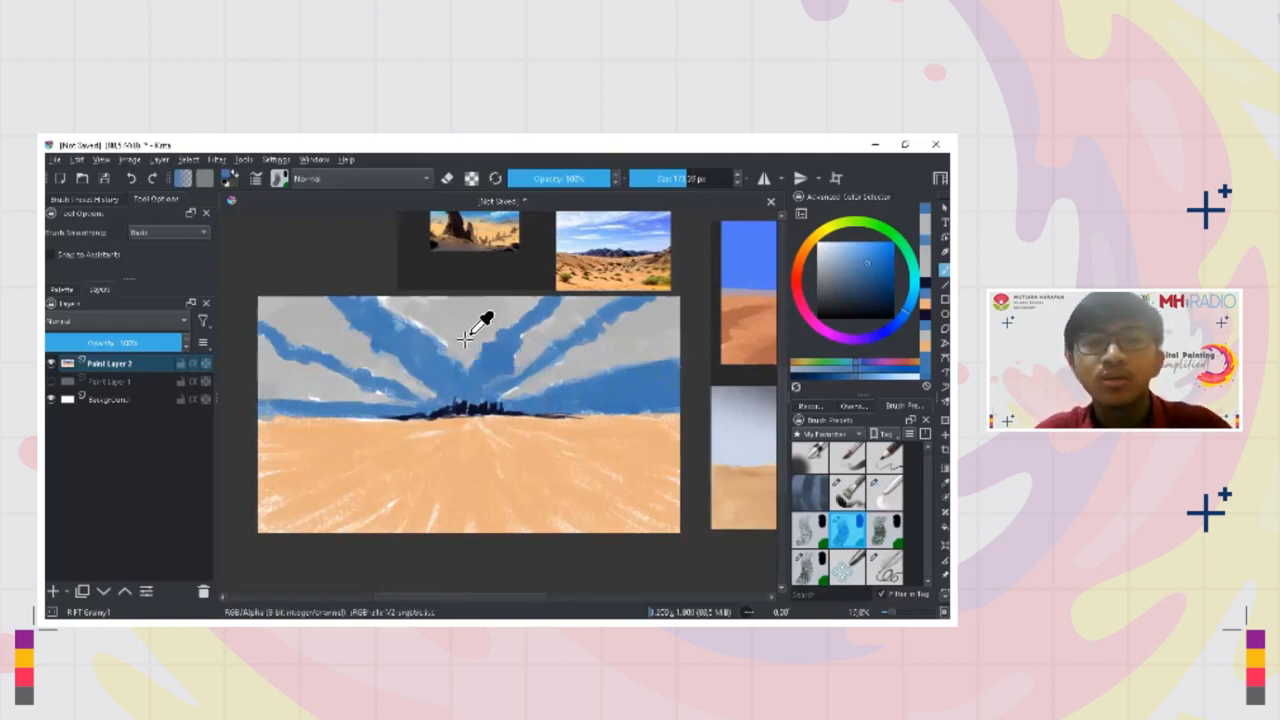
Alternately sample the sky blue and cloud grey around the central cloud's lower tip
ctrl+click(479, 346)
ctrl+click(477, 393)
ctrl+click(478, 394)
ctrl+click(480, 348)
ctrl+click(487, 402)
ctrl+click(475, 350)
ctrl+click(486, 389)
ctrl+click(474, 350)
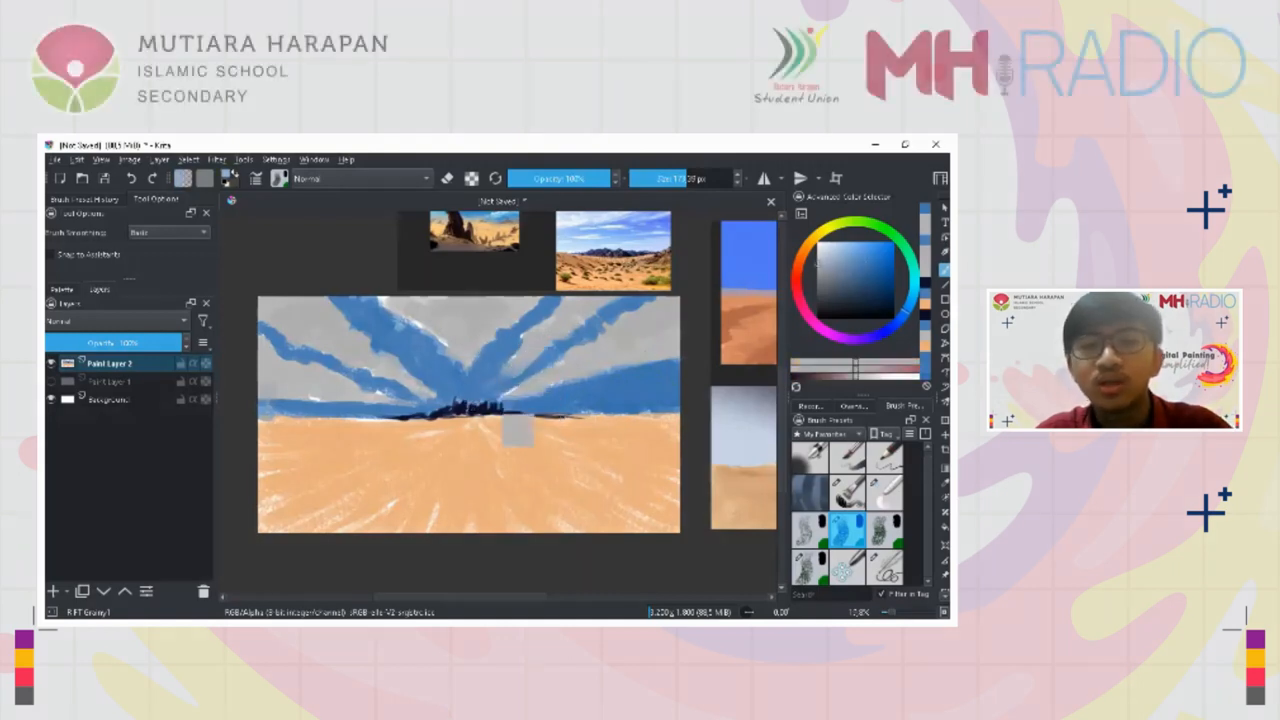
ctrl+click(476, 384)
ctrl+click(481, 378)
ctrl+click(474, 343)
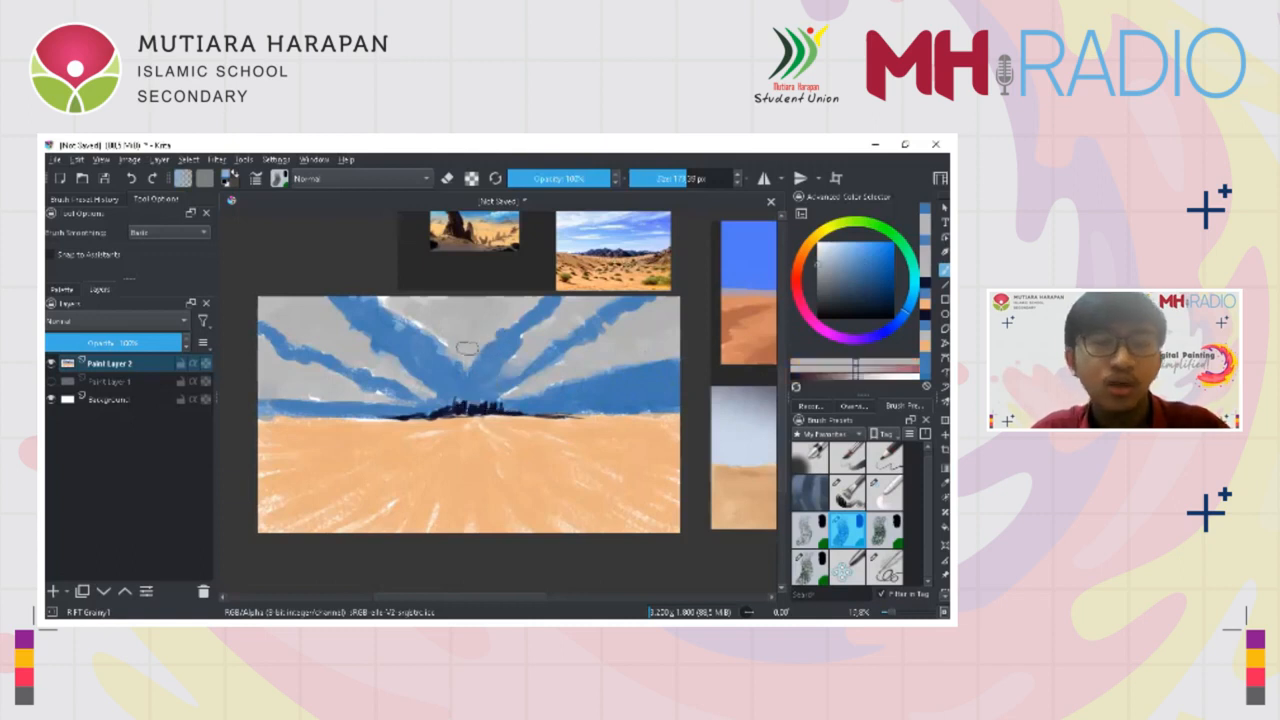
mouse_move(428, 416)
mouse_down()
mouse_move(468, 355)
mouse_move(458, 412)
mouse_up()
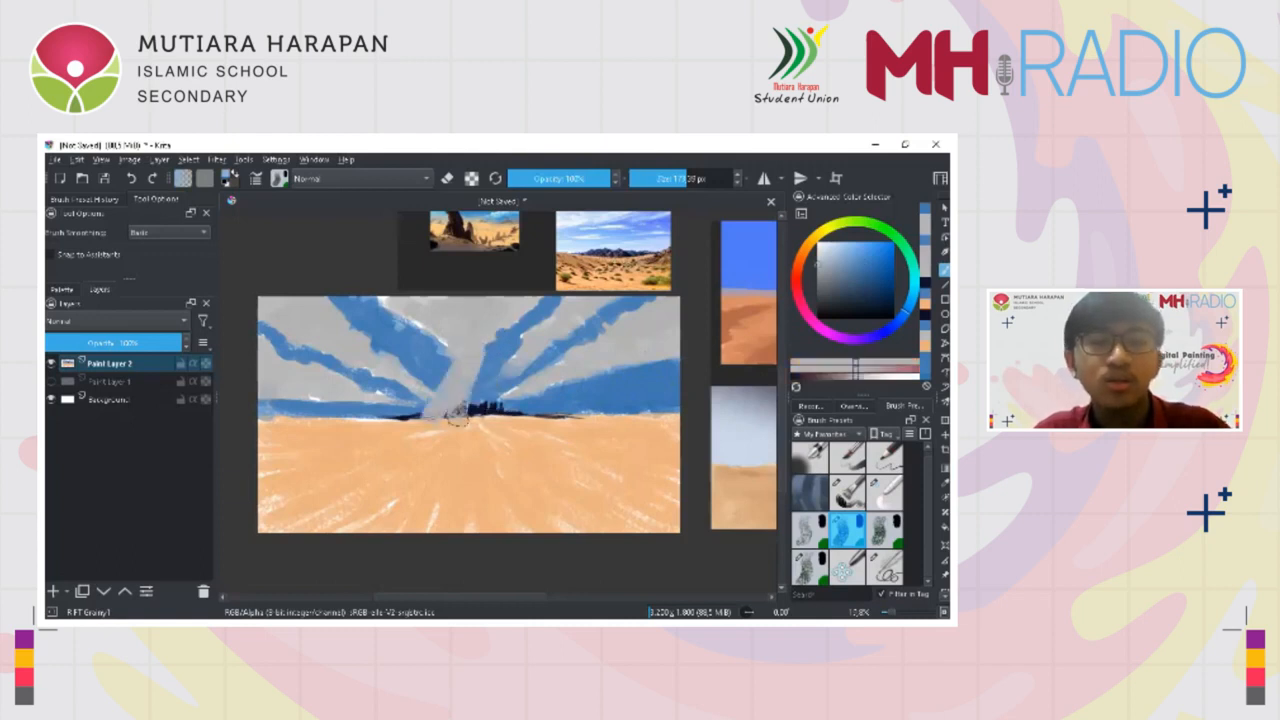
ctrl+click(482, 368)
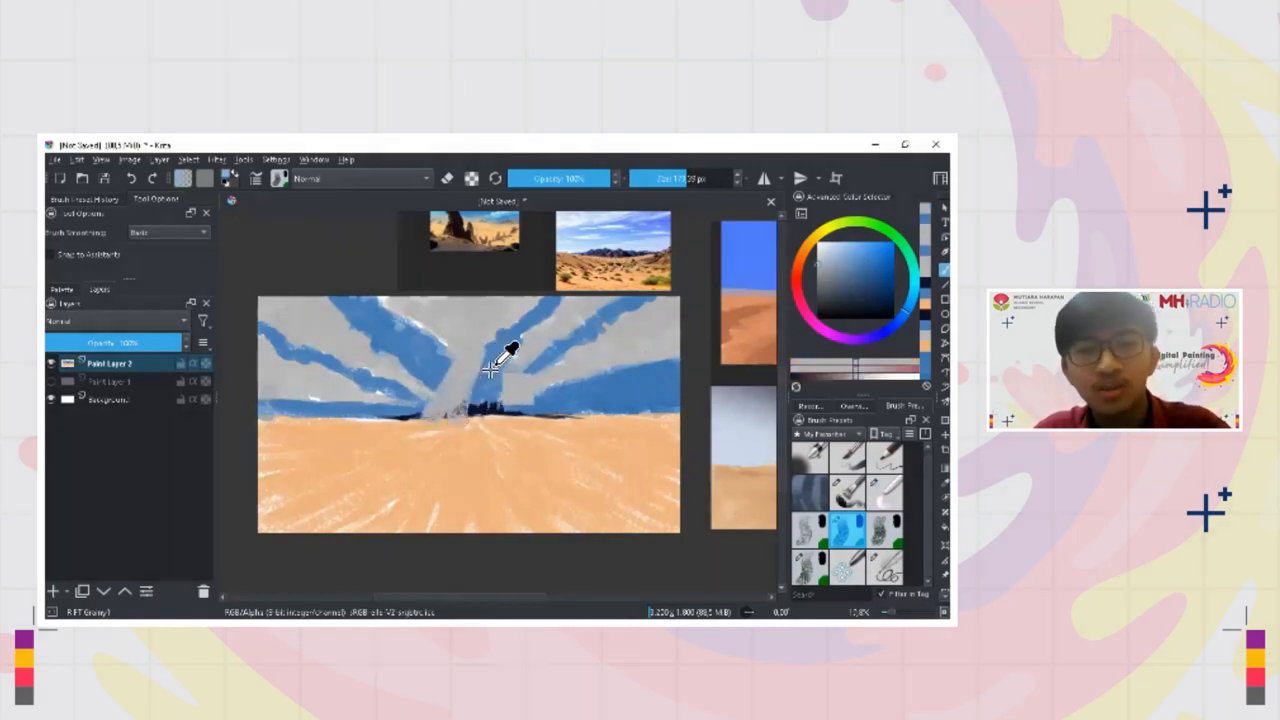
ctrl+click(491, 371)
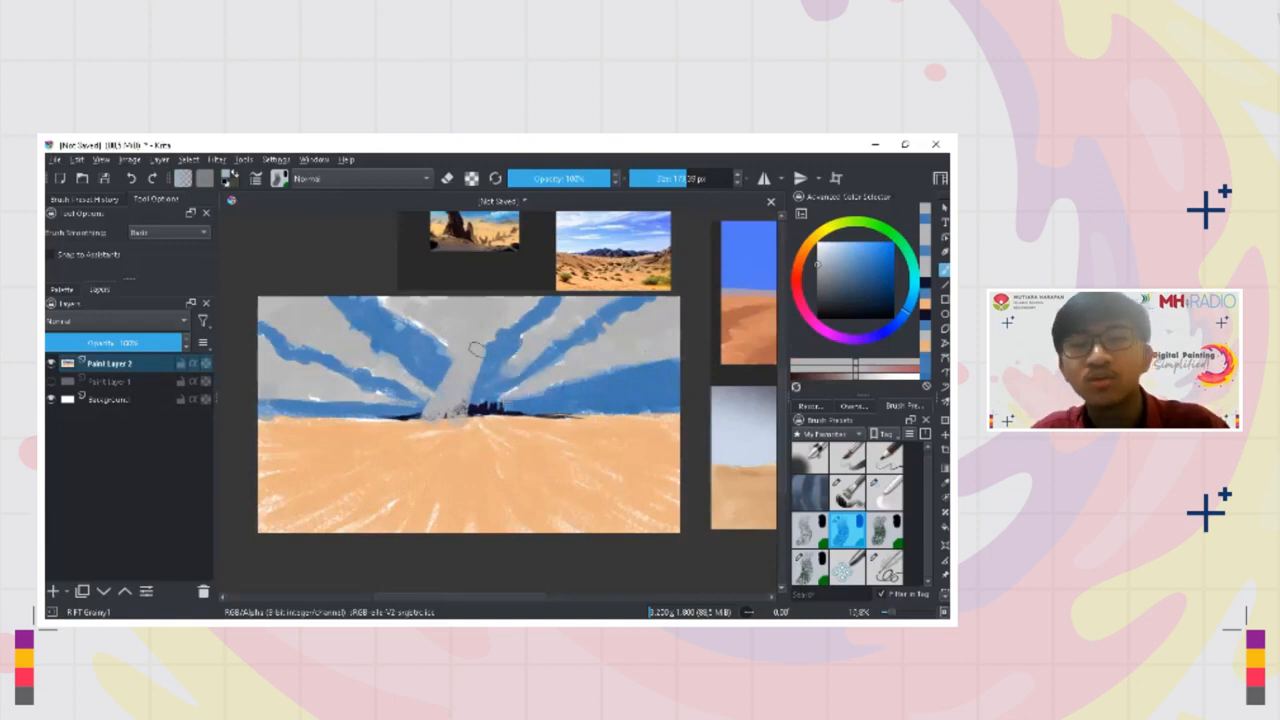
key(ctrl+z)
ctrl+click(475, 352)
drag(476, 340, 456, 408)
key(ctrl+z)
Cover the white gaps around the central cloud with cloud grey and sky blue
drag(447, 330, 437, 330)
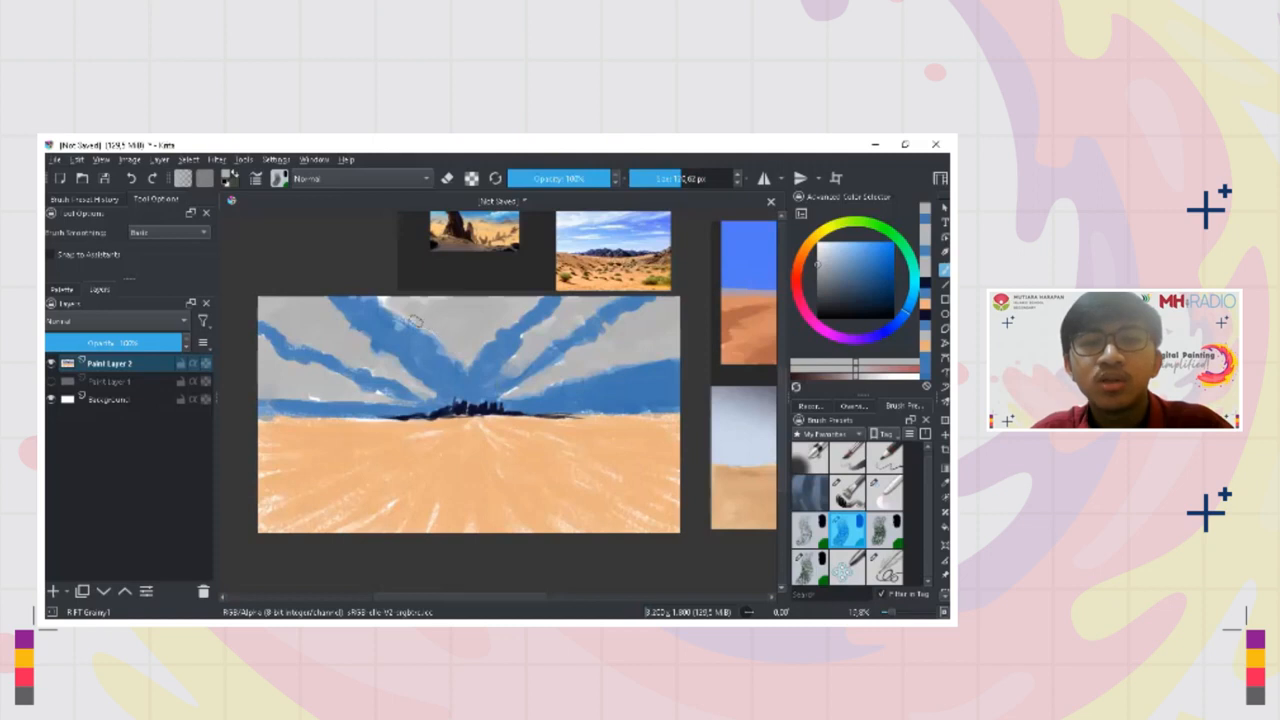
ctrl+click(400, 366)
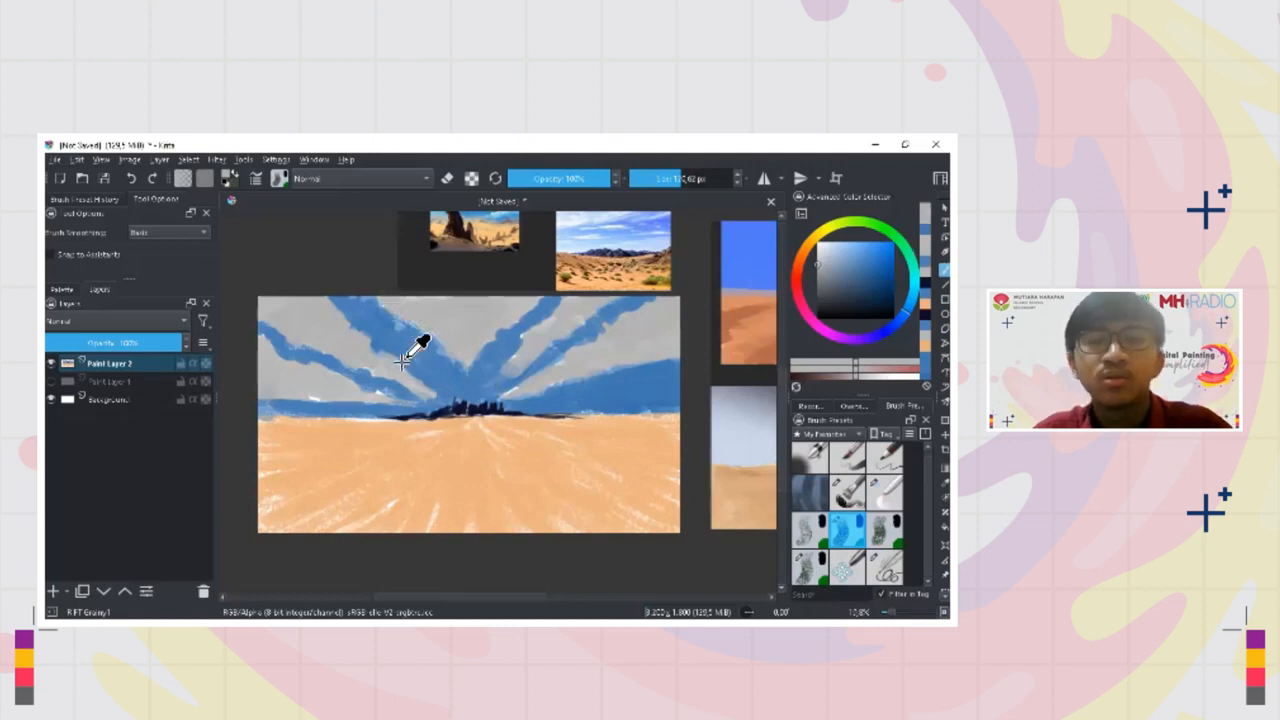
drag(409, 320, 422, 332)
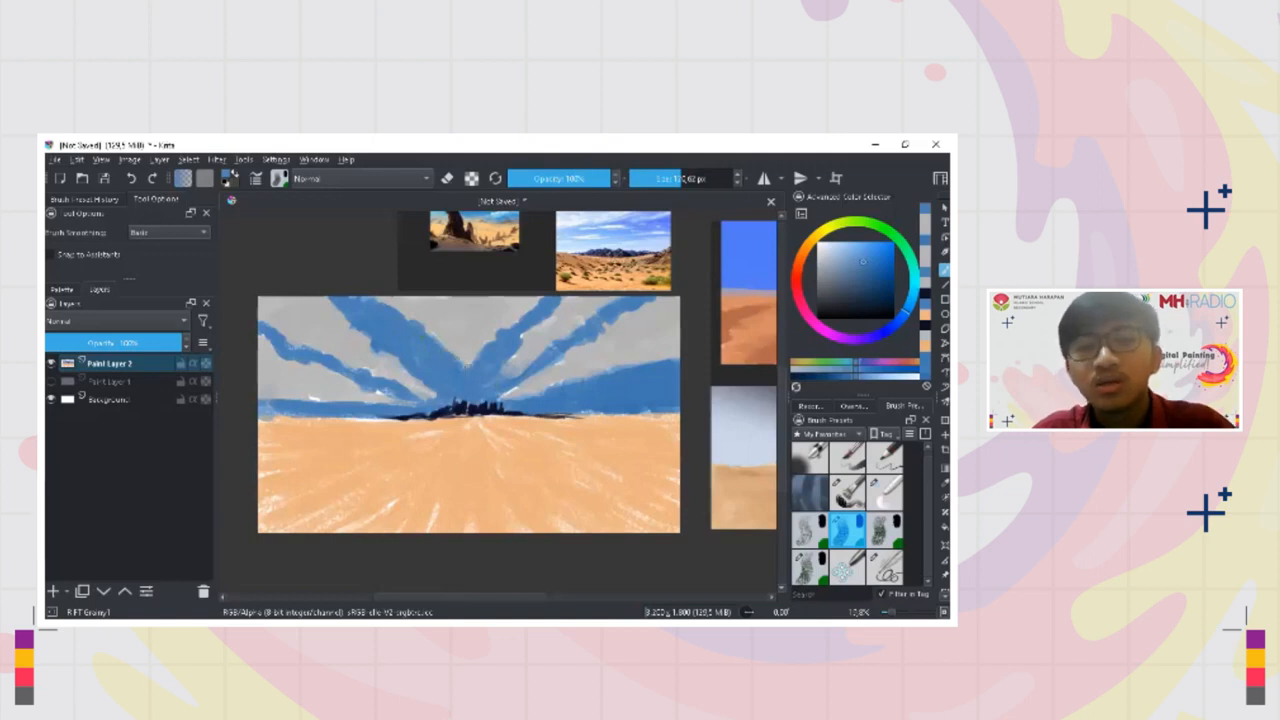
drag(466, 361, 509, 326)
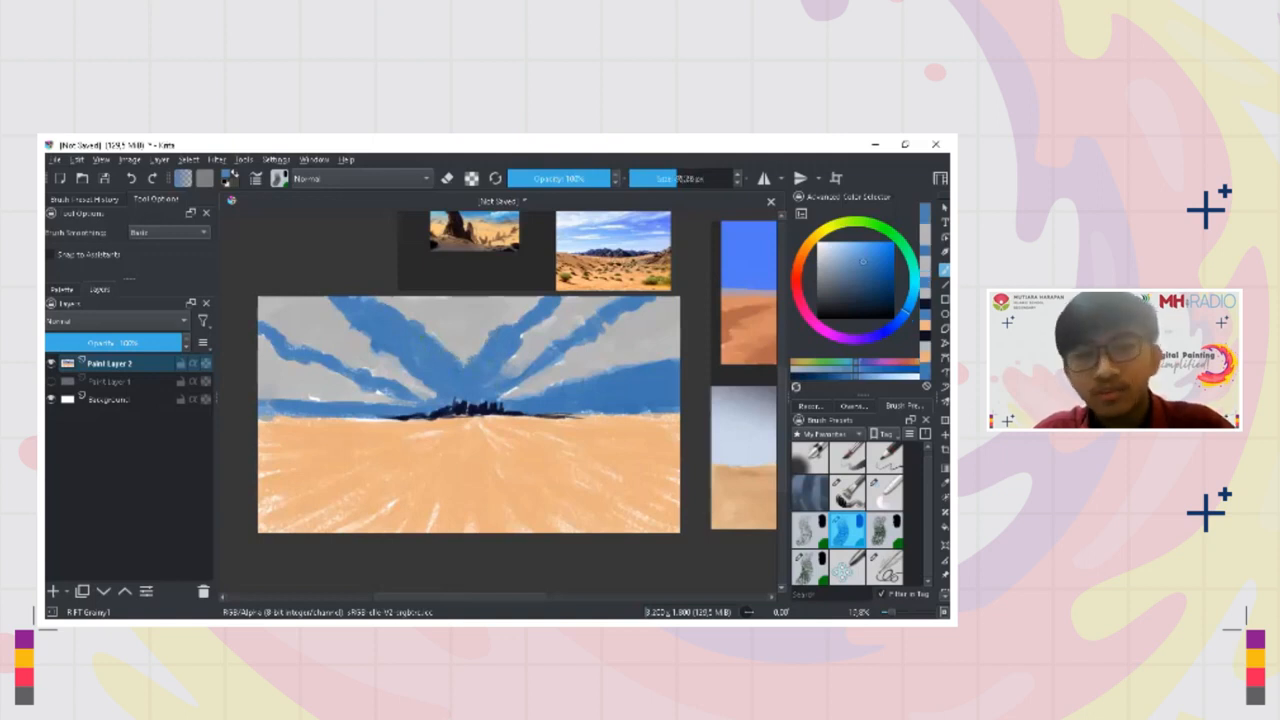
Sample the light cloud grey and shift it to a darker, slightly purplish grey in the color selector
scroll(545, 345, down, 2)
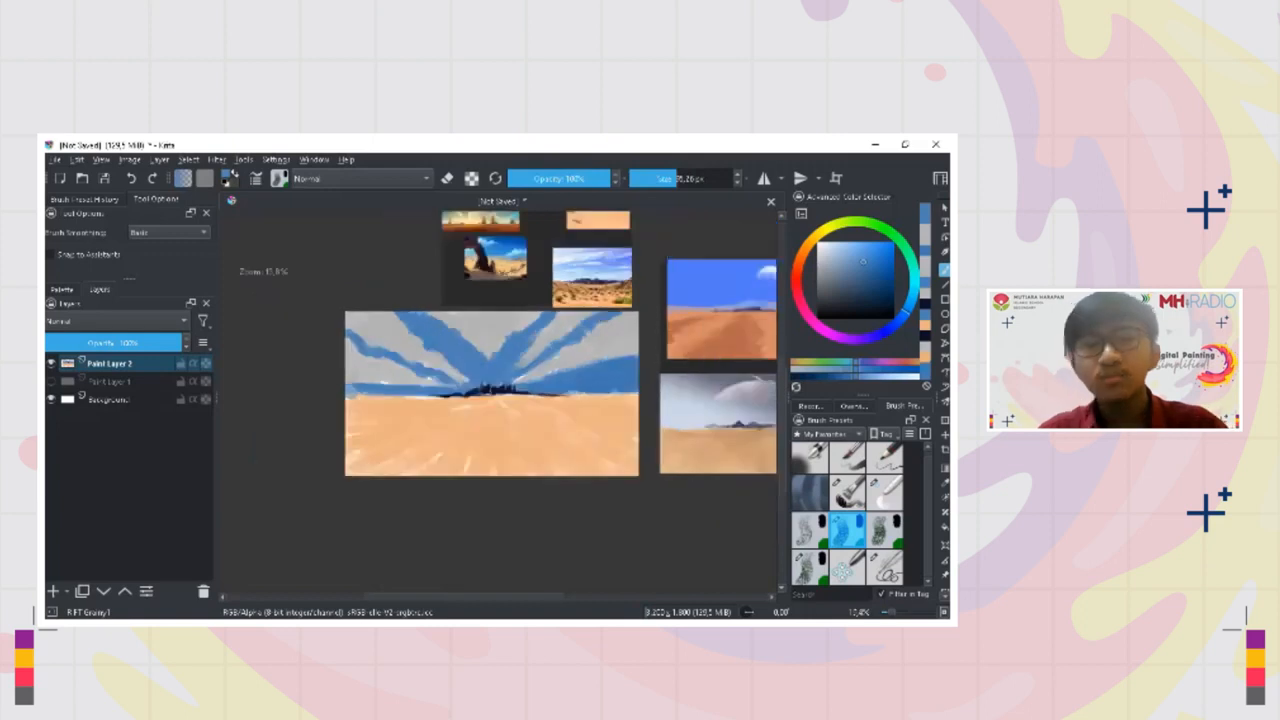
drag(559, 360, 629, 357)
ctrl+click(562, 362)
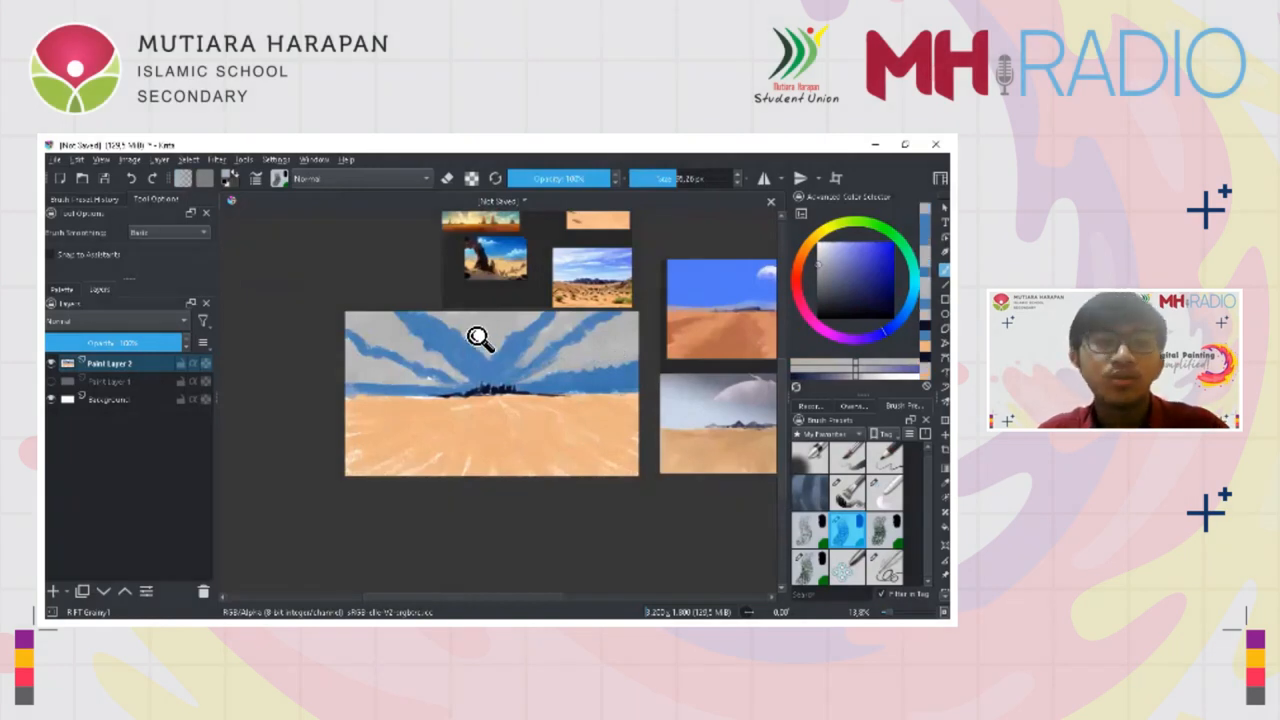
drag(480, 338, 480, 324)
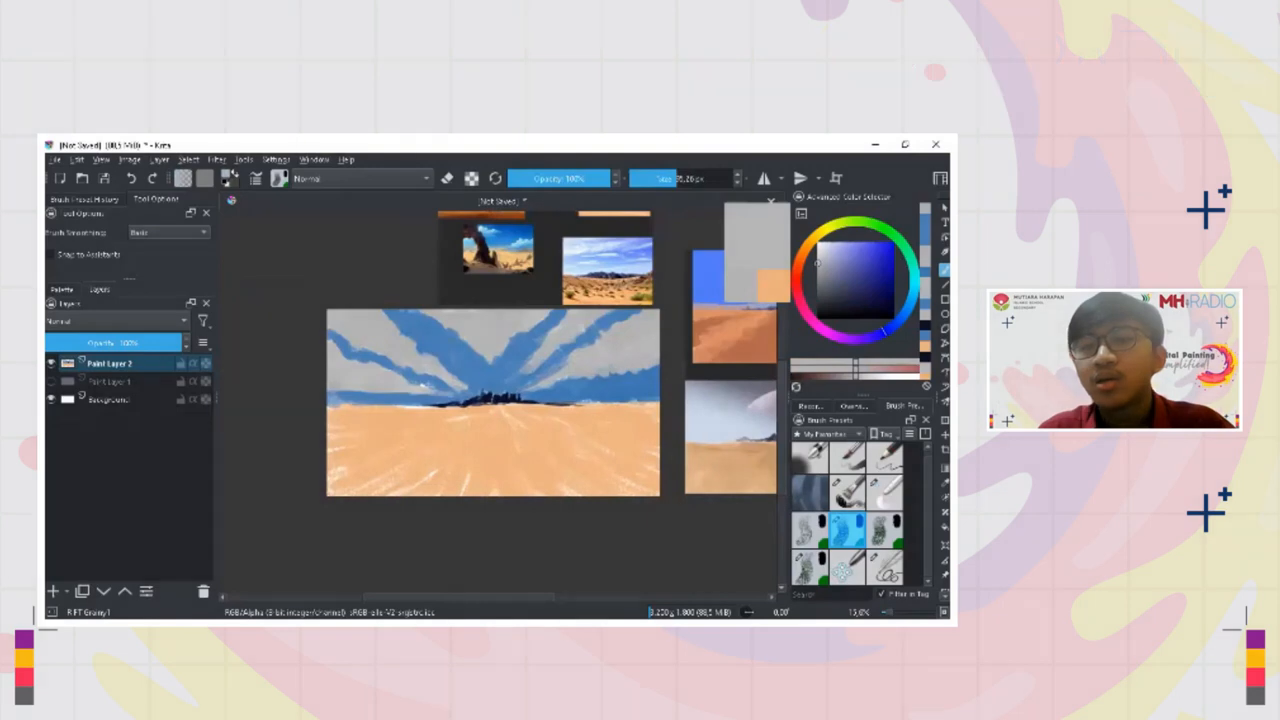
drag(817, 263, 817, 278)
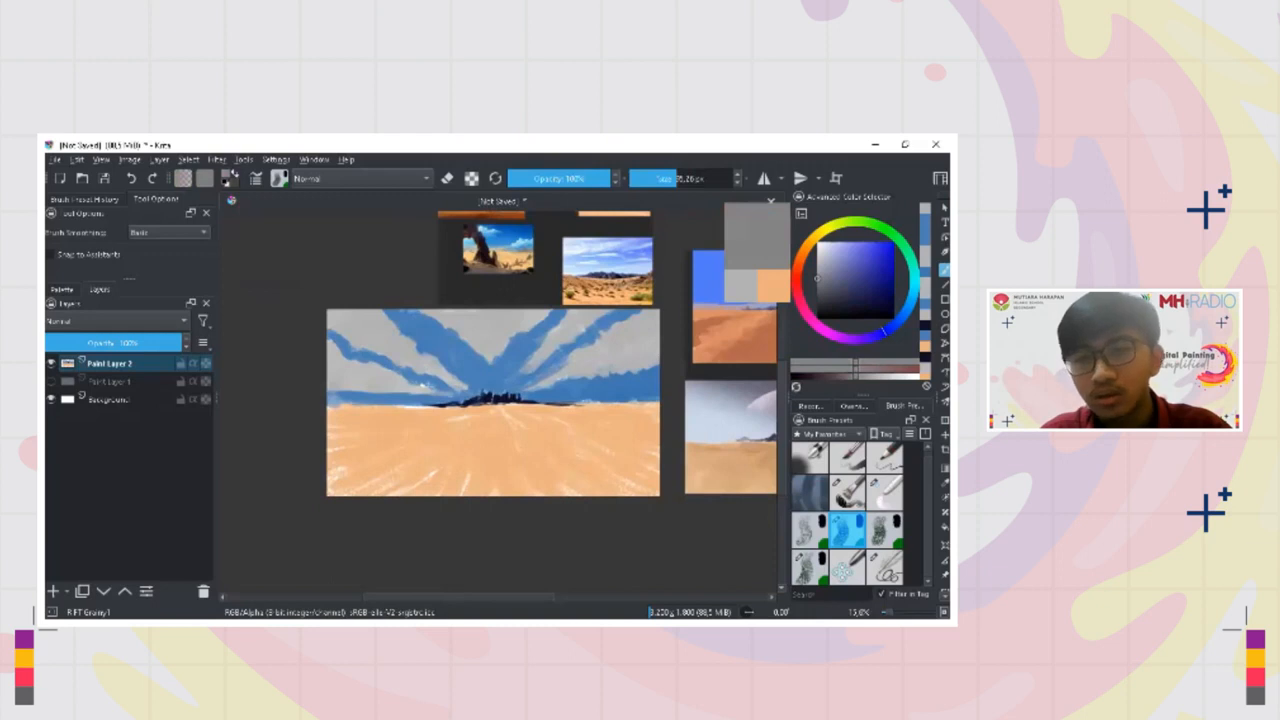
drag(822, 278, 825, 278)
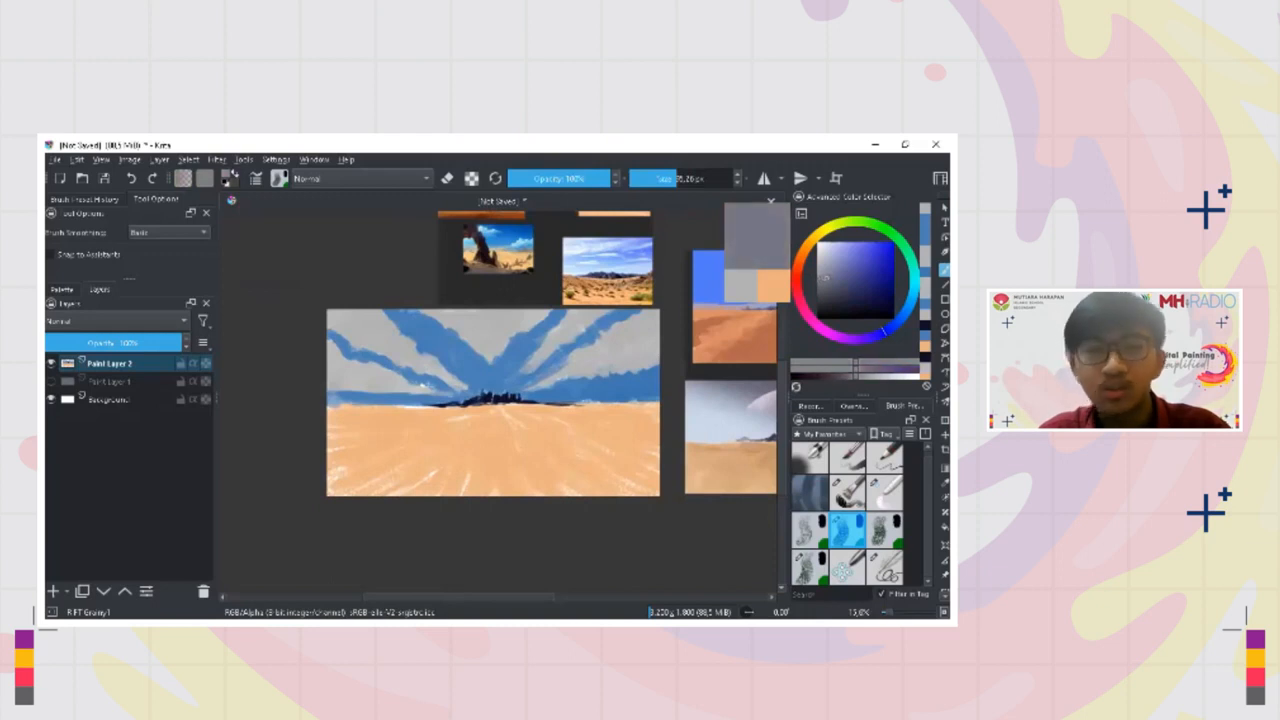
Paint the shadowed underside of the large right-hand cloud in purplish grey, adjusting the shade and brush size along the way
mouse_move(619, 363)
mouse_down()
mouse_move(660, 355)
mouse_move(641, 350)
mouse_move(640, 364)
mouse_move(612, 370)
mouse_move(641, 348)
mouse_move(626, 350)
mouse_move(545, 385)
mouse_up()
click(831, 277)
key(bracketleft)
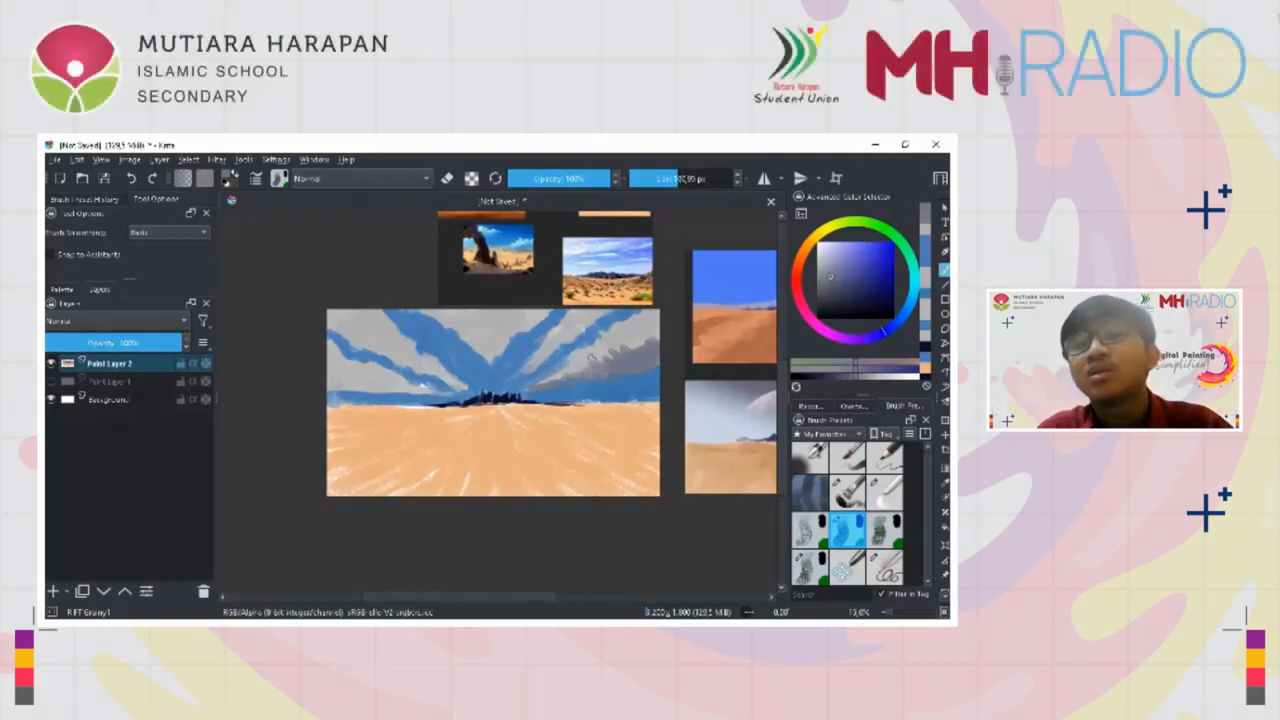
scroll(577, 356, up, 2)
key(bracketright)
key(bracketright)
ctrl+click(622, 374)
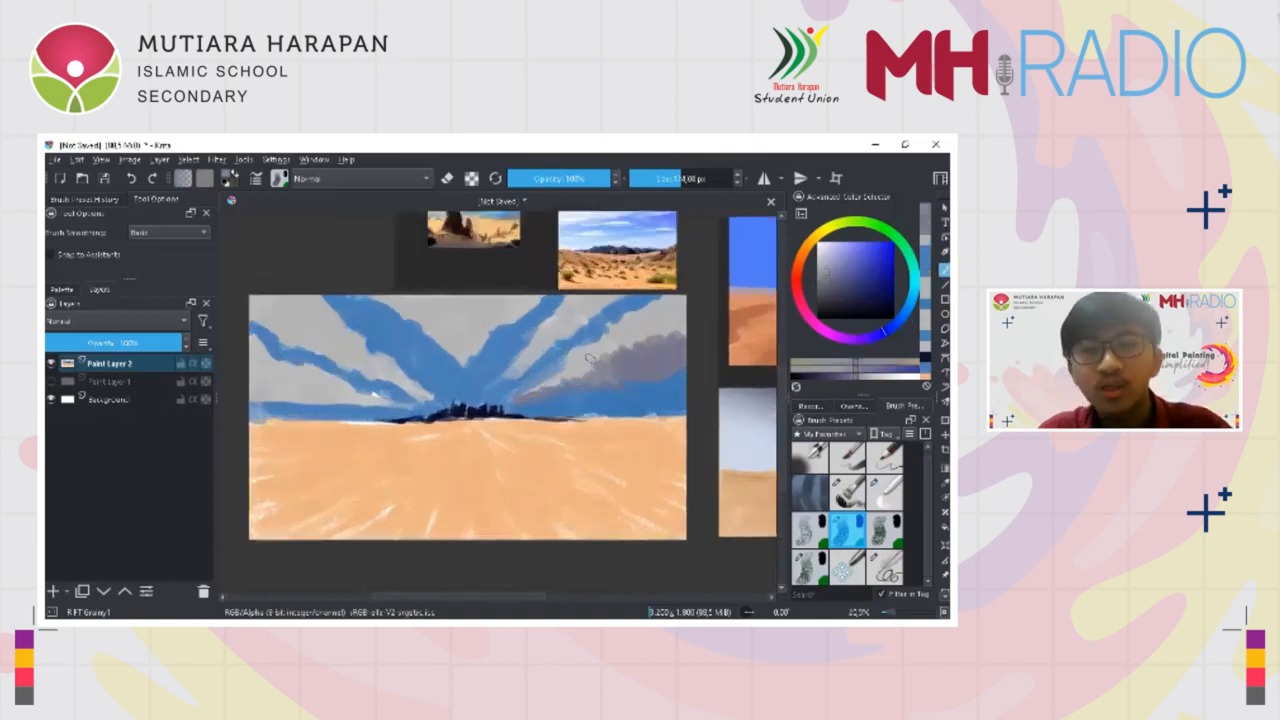
drag(642, 344, 656, 336)
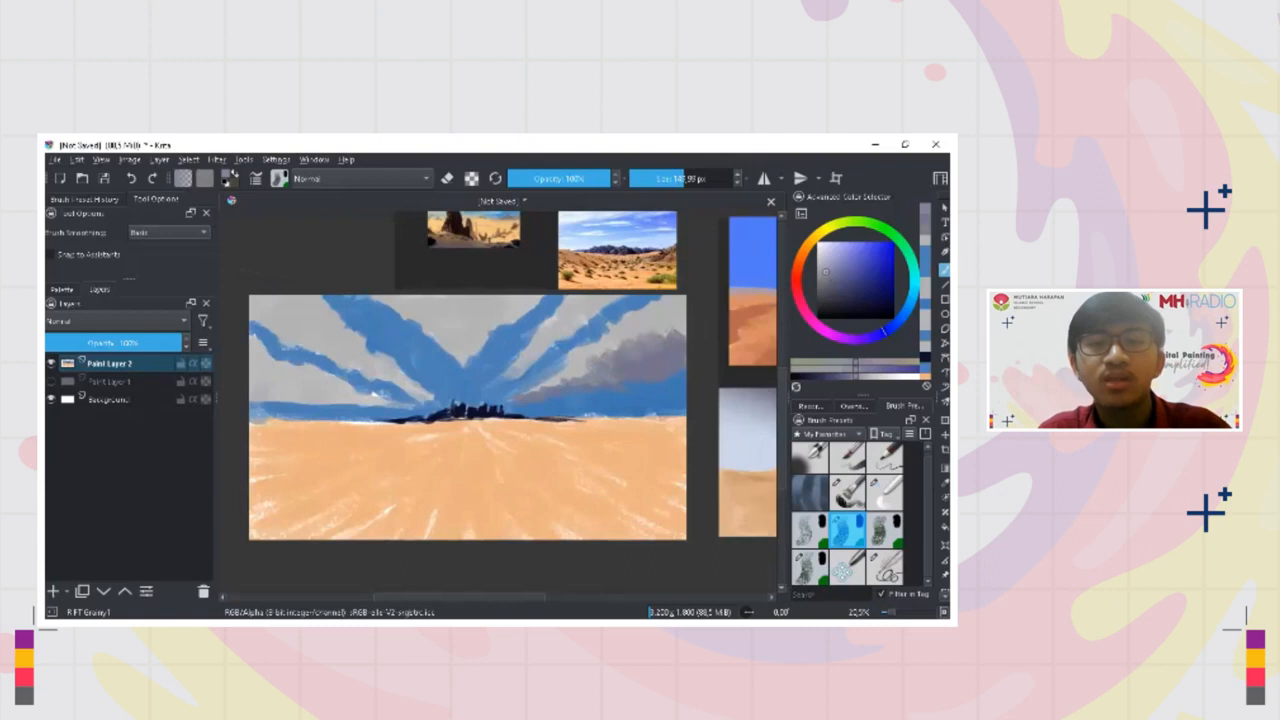
key(bracketright)
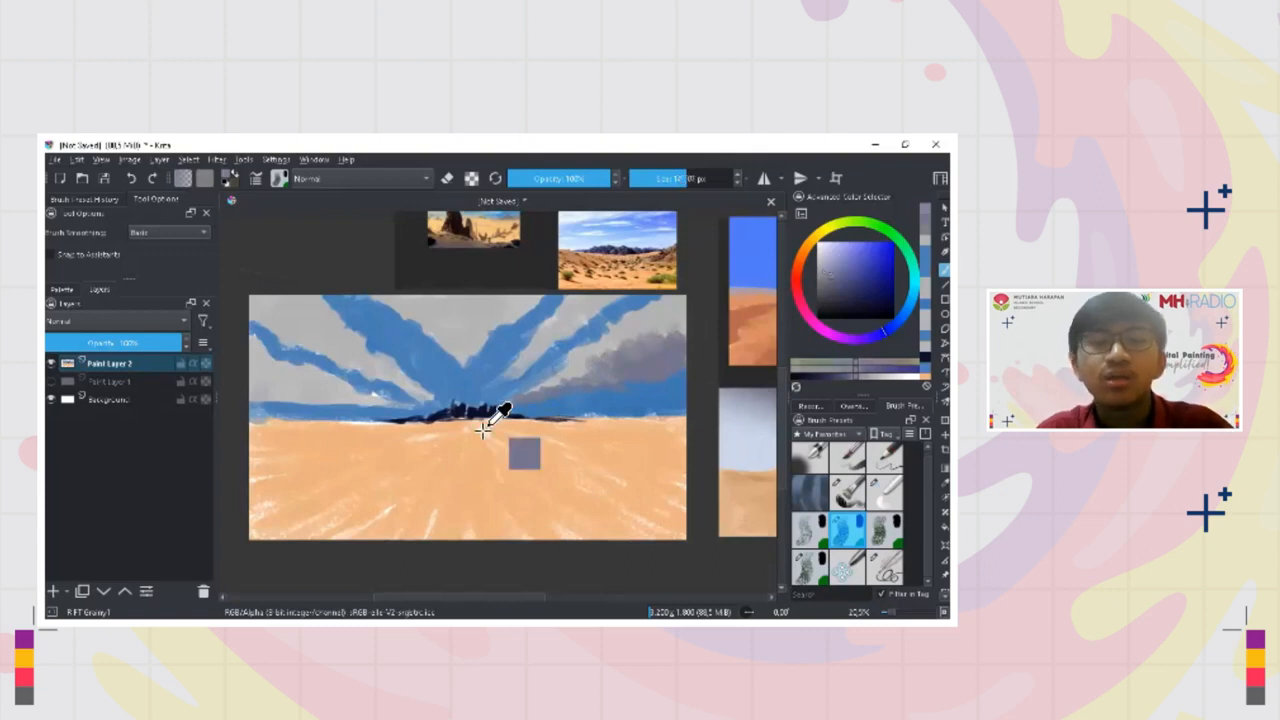
ctrl+click(486, 413)
mouse_move(482, 419)
mouse_down()
mouse_move(451, 436)
mouse_move(435, 477)
mouse_move(437, 392)
mouse_up()
key(ctrl+z)
mouse_move(379, 305)
mouse_down()
mouse_move(379, 437)
mouse_move(388, 424)
mouse_up()
key(ctrl+z)
mouse_move(541, 305)
mouse_down()
mouse_move(533, 438)
mouse_move(543, 414)
mouse_up()
drag(608, 301, 606, 451)
key(ctrl+z)
drag(611, 314, 608, 456)
mouse_move(601, 441)
mouse_down()
mouse_move(608, 457)
mouse_move(615, 433)
mouse_up()
key(ctrl+z)
key(ctrl+z)
key(ctrl+z)
key(ctrl+z)
key(ctrl+z)
key(ctrl+z)
key(ctrl+z)
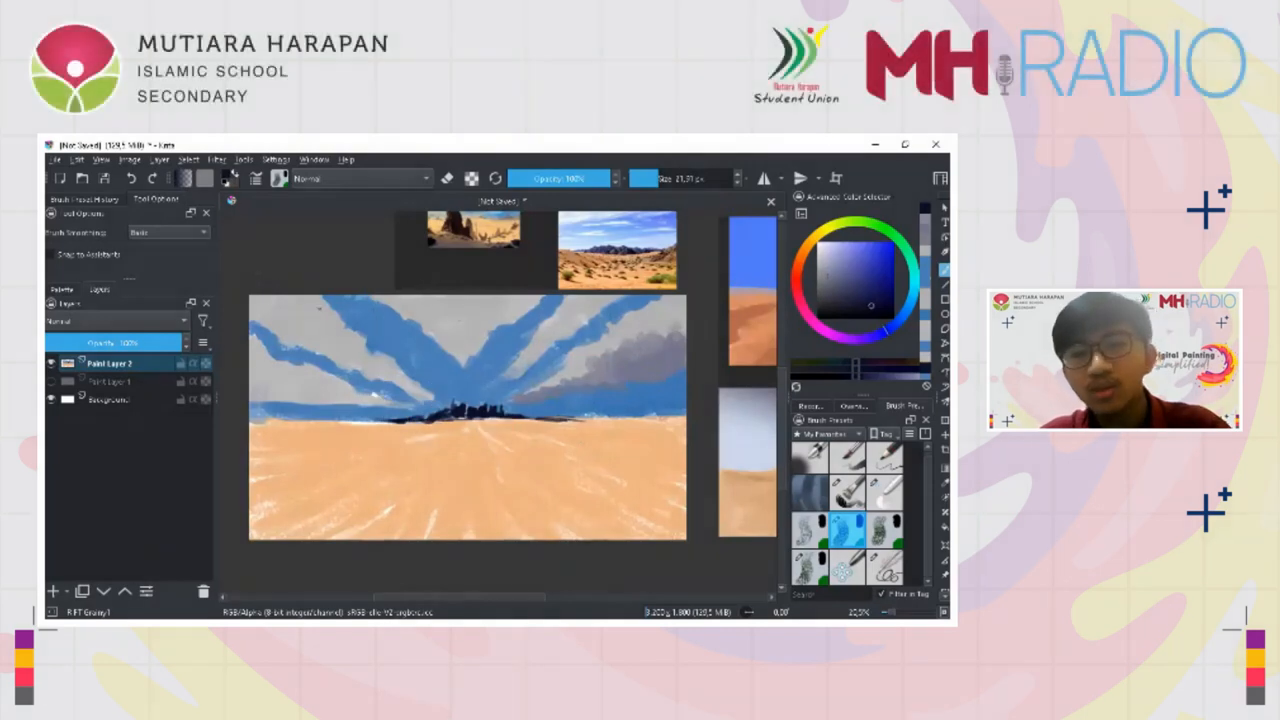
Sample the purplish grey shadow colour and shade the upper-left cloud down towards the mountains
ctrl+click(653, 361)
mouse_move(260, 313)
mouse_down()
mouse_move(273, 313)
mouse_move(257, 303)
mouse_move(302, 320)
mouse_move(322, 348)
mouse_move(418, 399)
mouse_up()
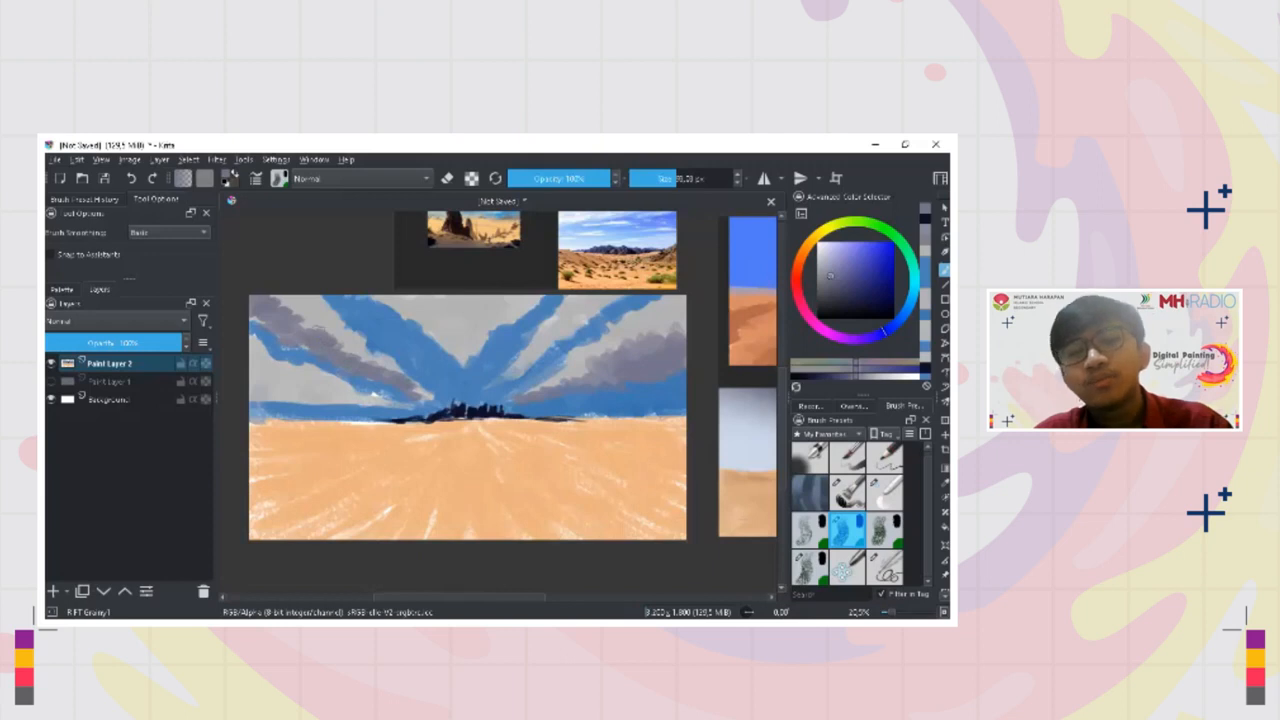
drag(312, 323, 304, 322)
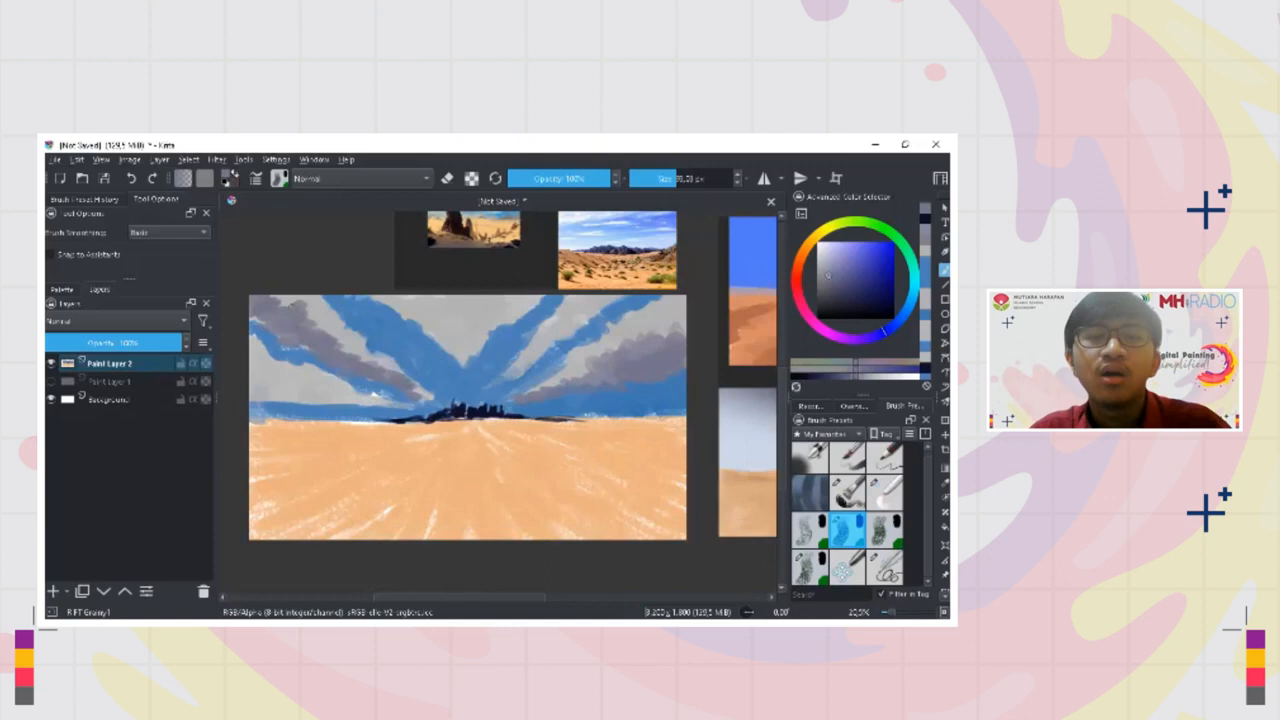
Refine the upper-left cloud's shadow edges with sampled cloud greys and sky blue
ctrl+click(314, 318)
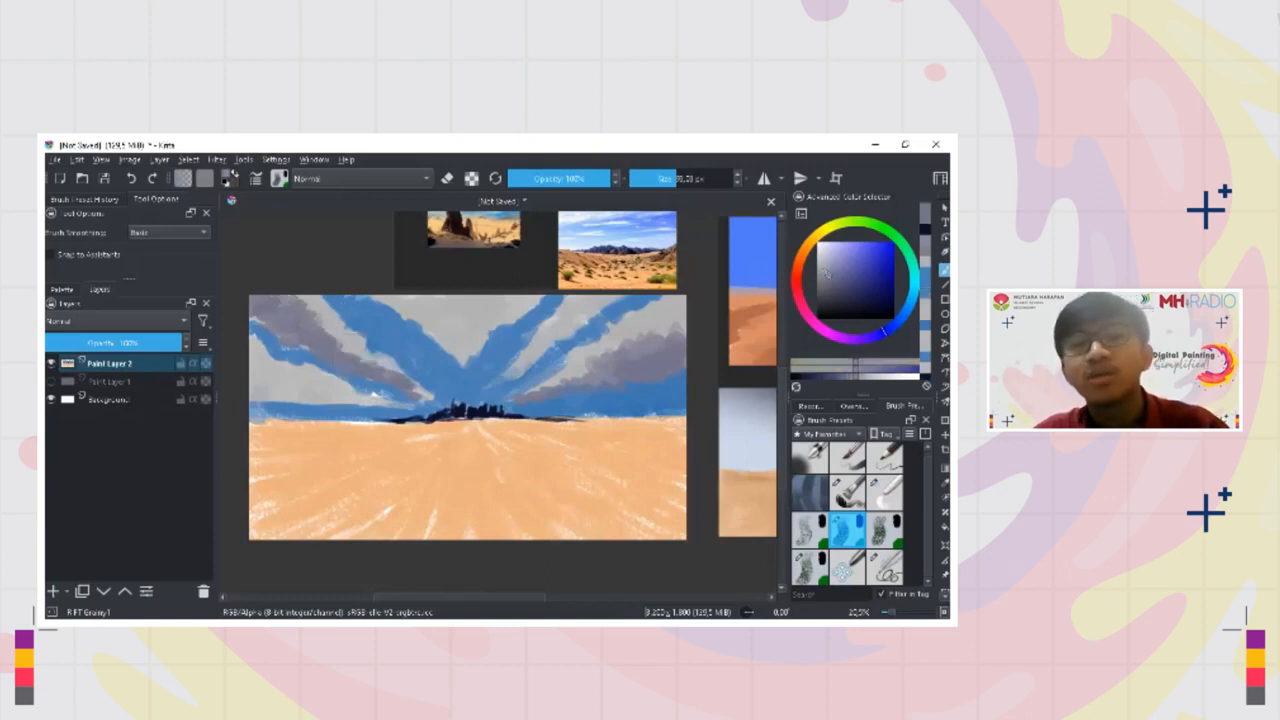
ctrl+click(323, 310)
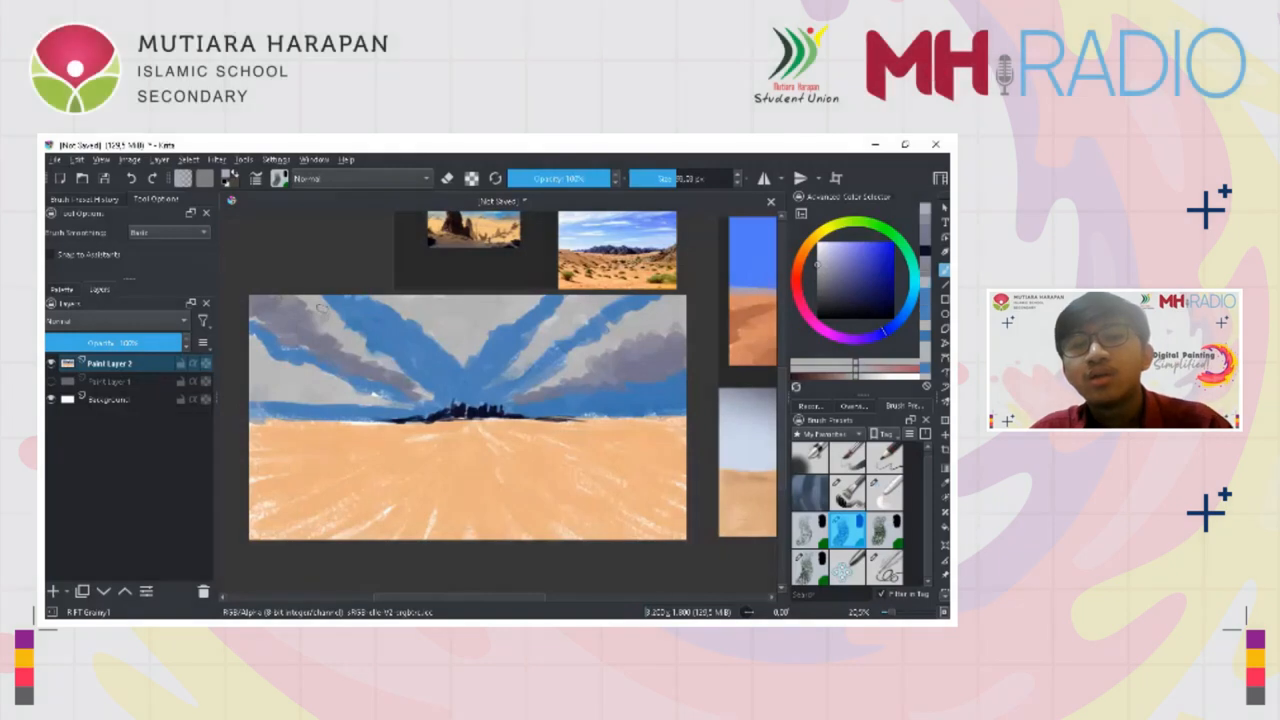
ctrl+click(306, 305)
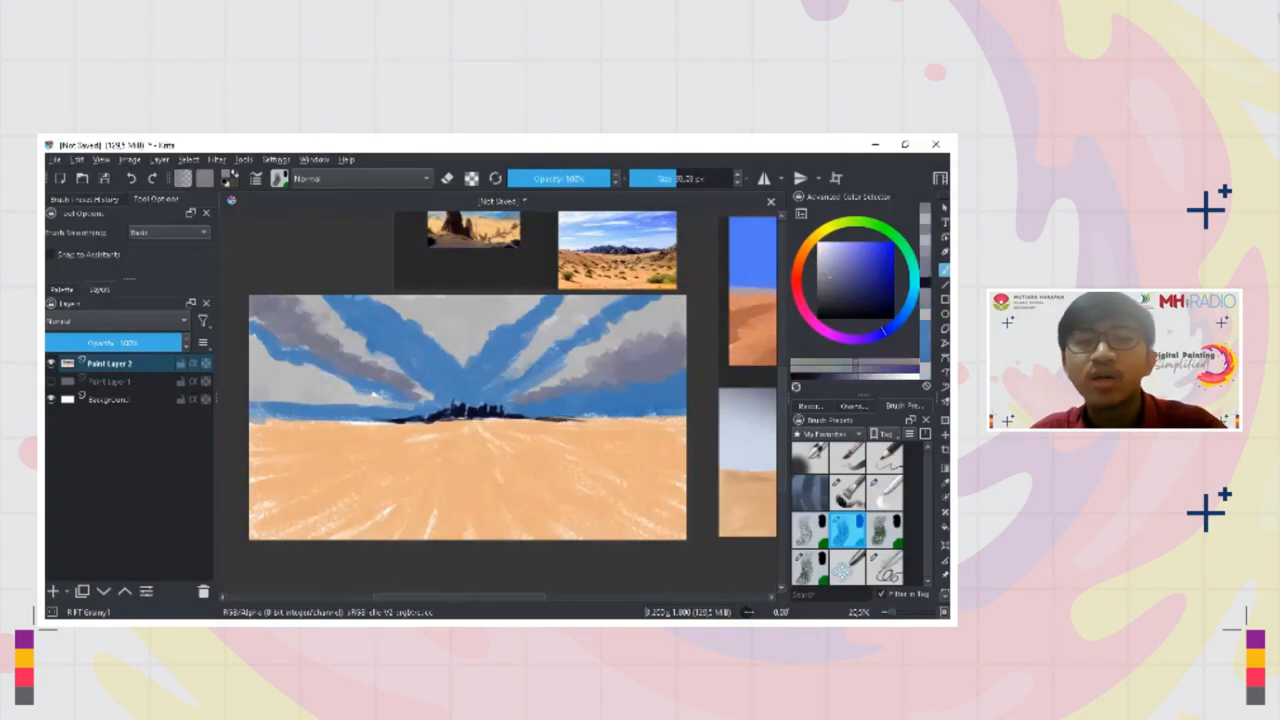
ctrl+click(358, 392)
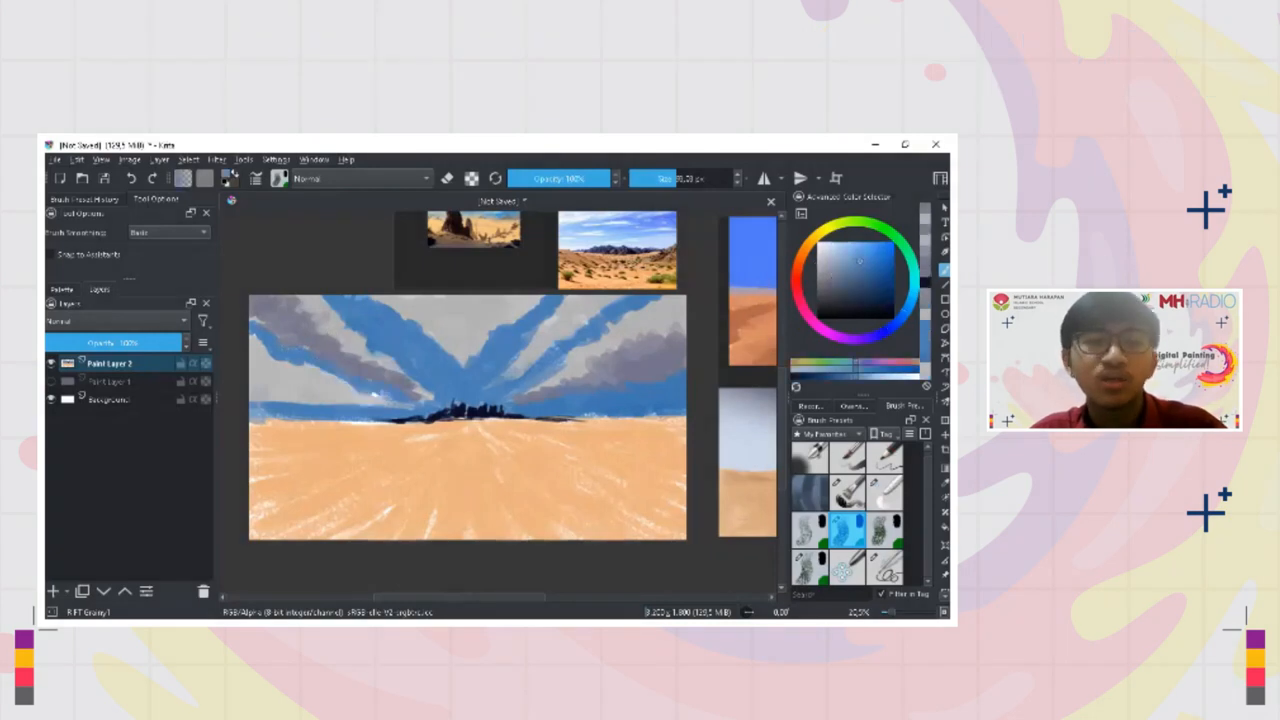
ctrl+click(306, 308)
ctrl+click(356, 344)
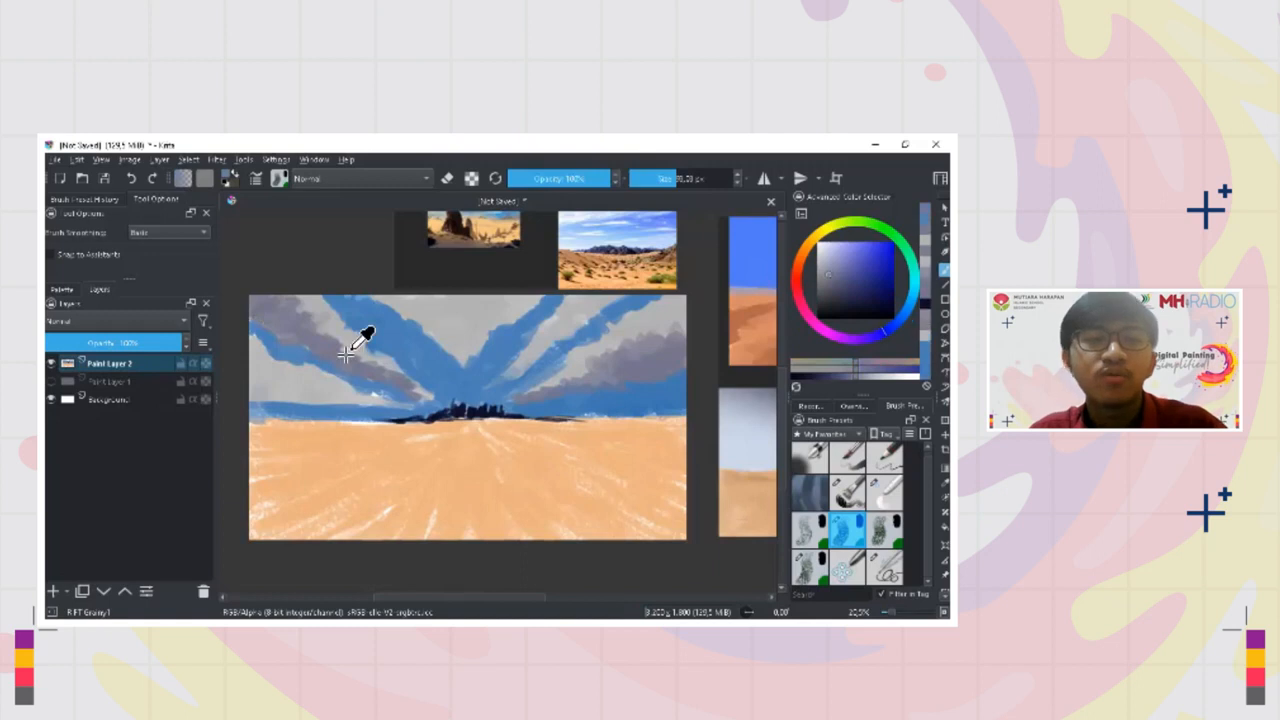
Shade the narrow cloud streak at the upper right with purplish grey, using a slightly adjusted brush size
drag(641, 330, 655, 334)
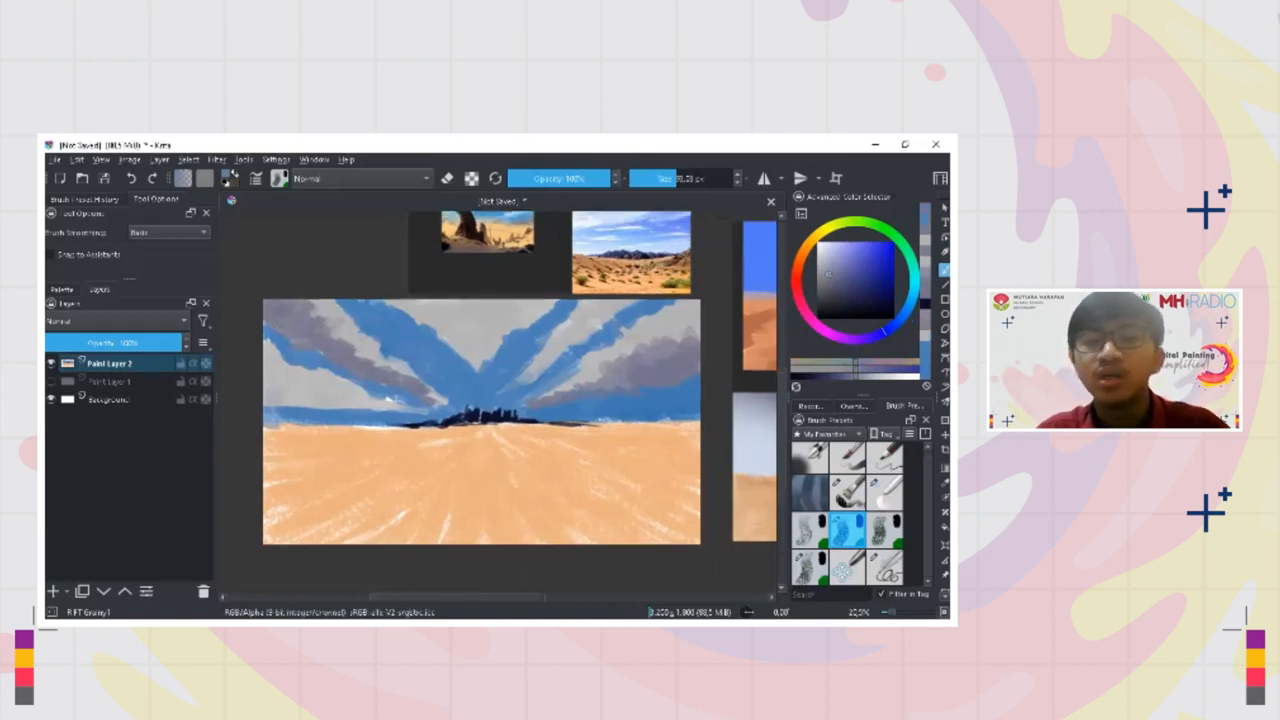
ctrl+click(614, 334)
key([)
ctrl+click(595, 329)
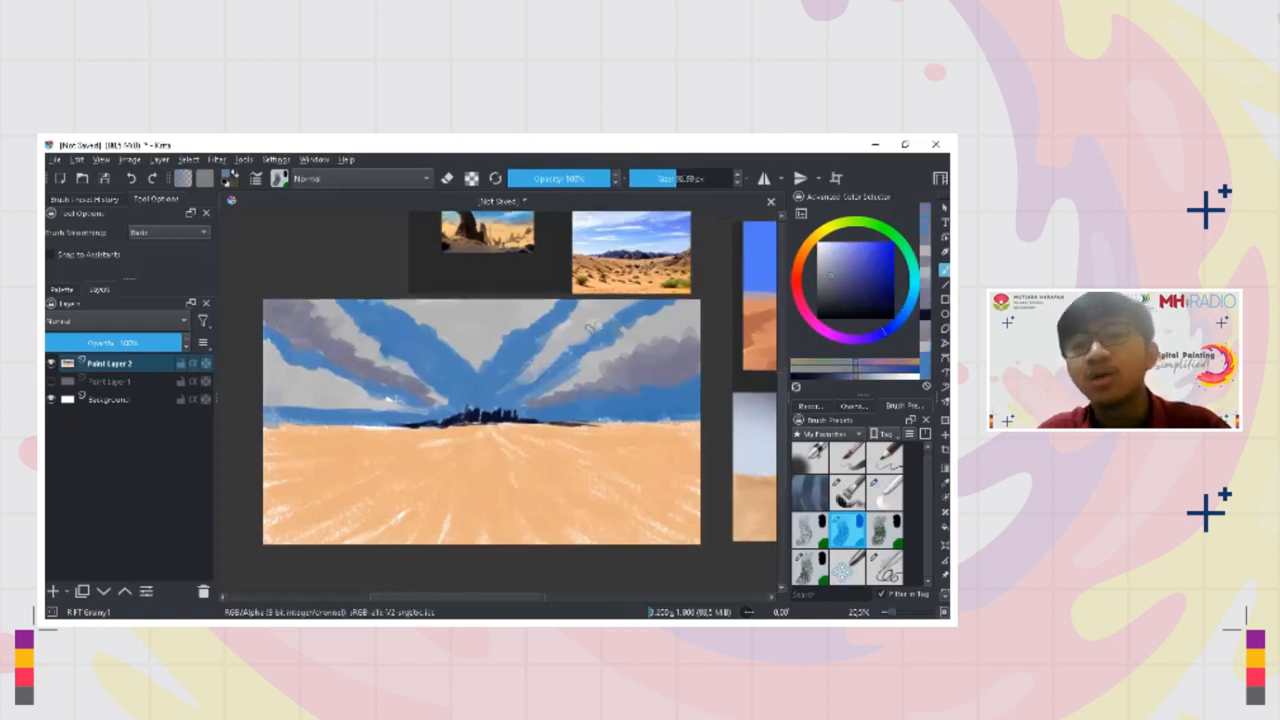
drag(588, 328, 616, 304)
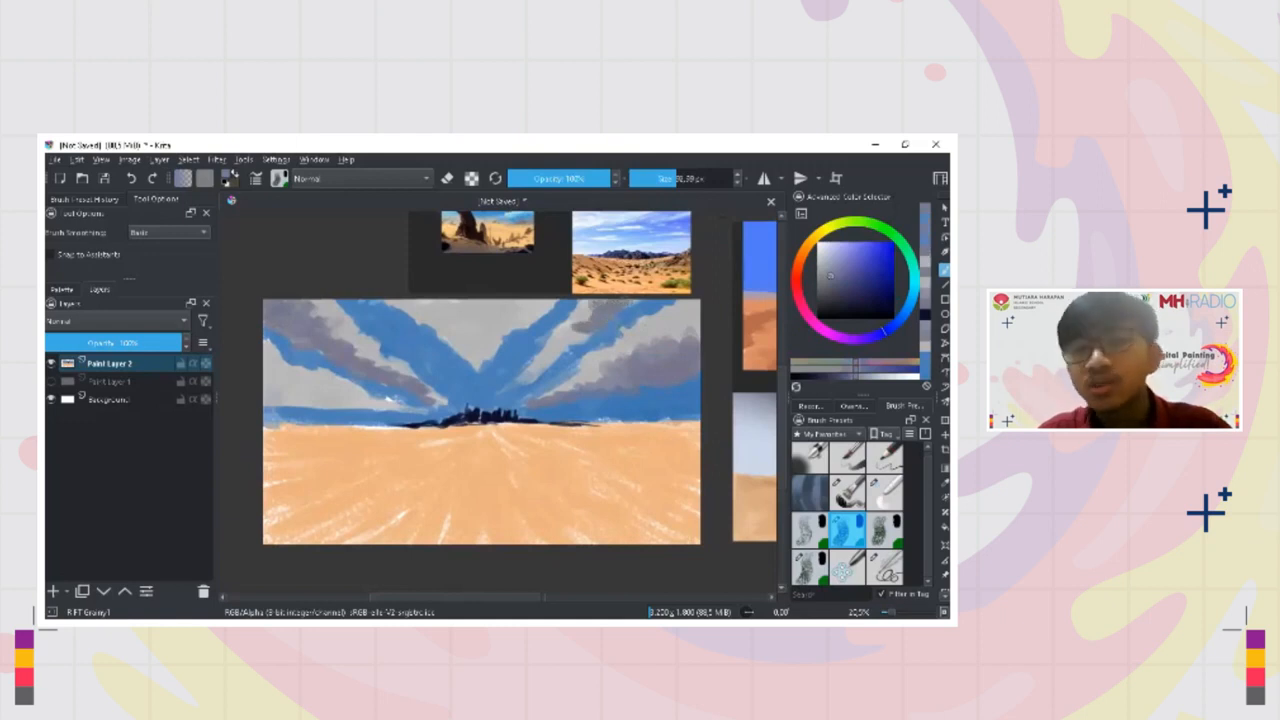
drag(586, 326, 538, 366)
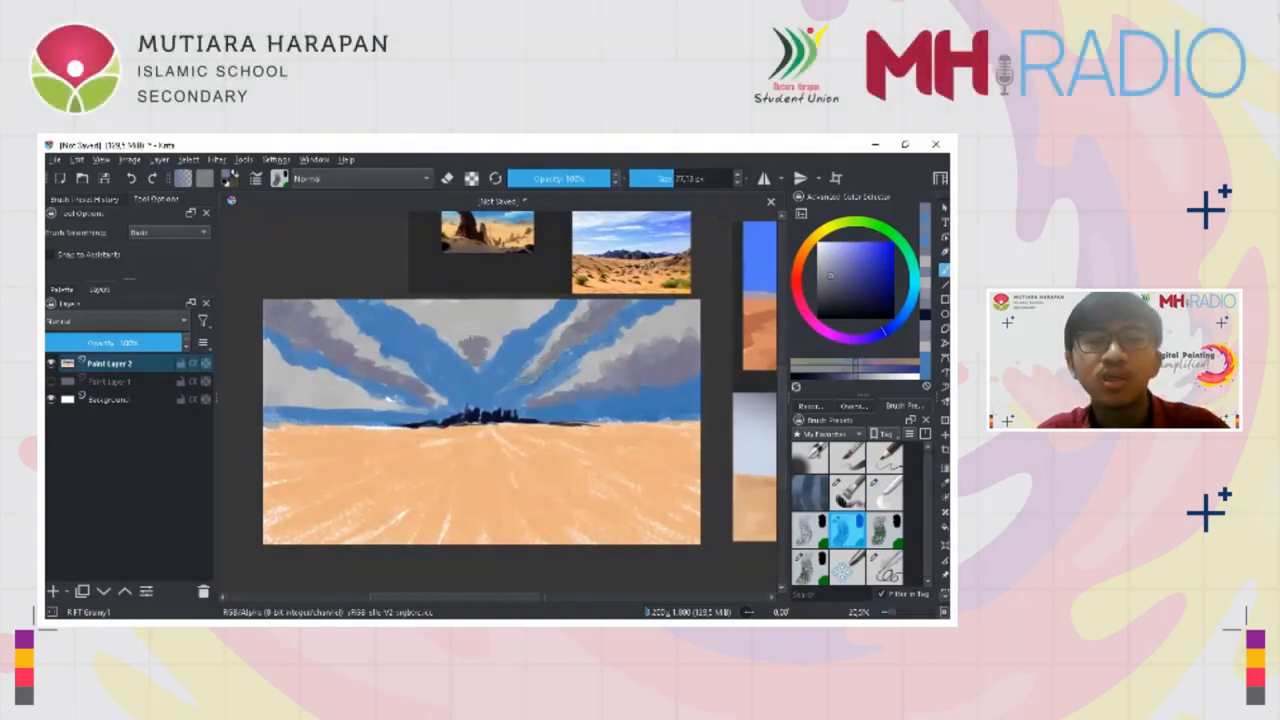
Shade the central cloud and the lower-left cloud with purplish grey, blending the edges with sampled lighter greys
mouse_move(450, 334)
mouse_down()
mouse_move(393, 398)
mouse_move(437, 304)
mouse_move(413, 300)
mouse_move(586, 357)
mouse_move(517, 320)
mouse_move(556, 356)
mouse_move(390, 400)
mouse_move(526, 315)
mouse_up()
ctrl+click(533, 321)
ctrl+click(518, 319)
ctrl+click(535, 311)
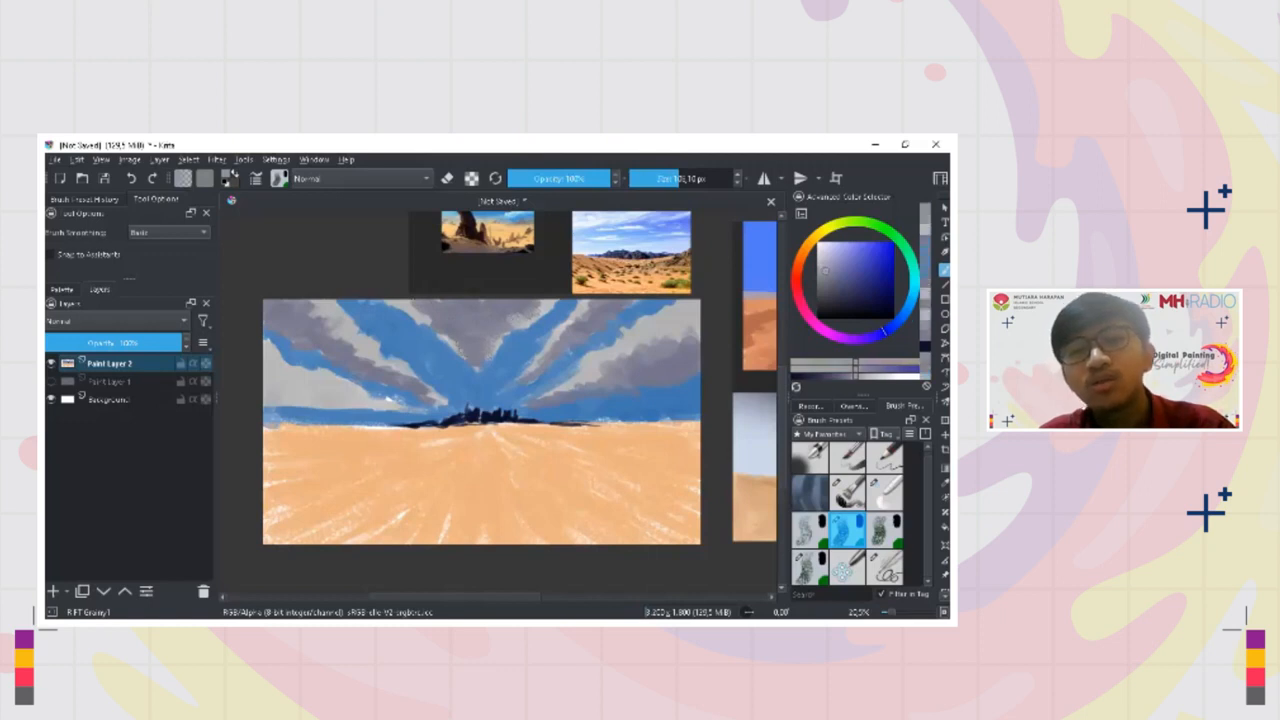
ctrl+click(414, 308)
mouse_move(412, 303)
mouse_down()
mouse_move(439, 325)
mouse_move(410, 311)
mouse_up()
ctrl+click(418, 305)
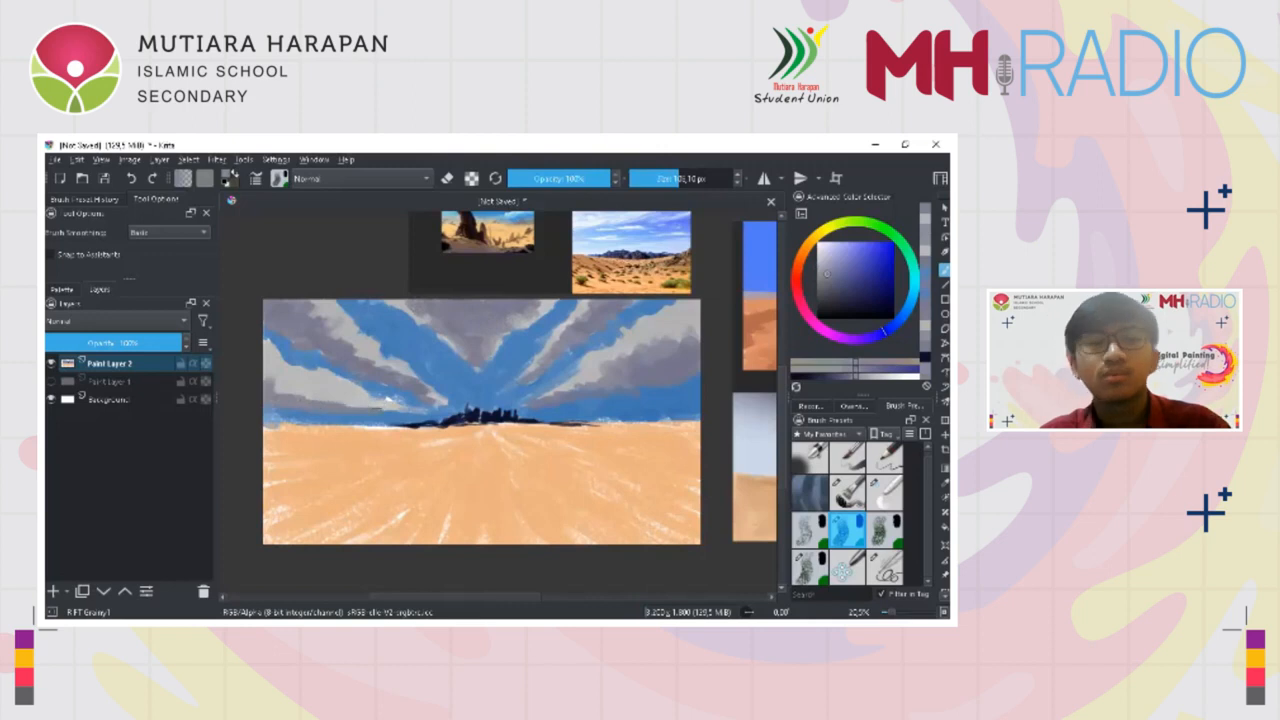
ctrl+click(294, 368)
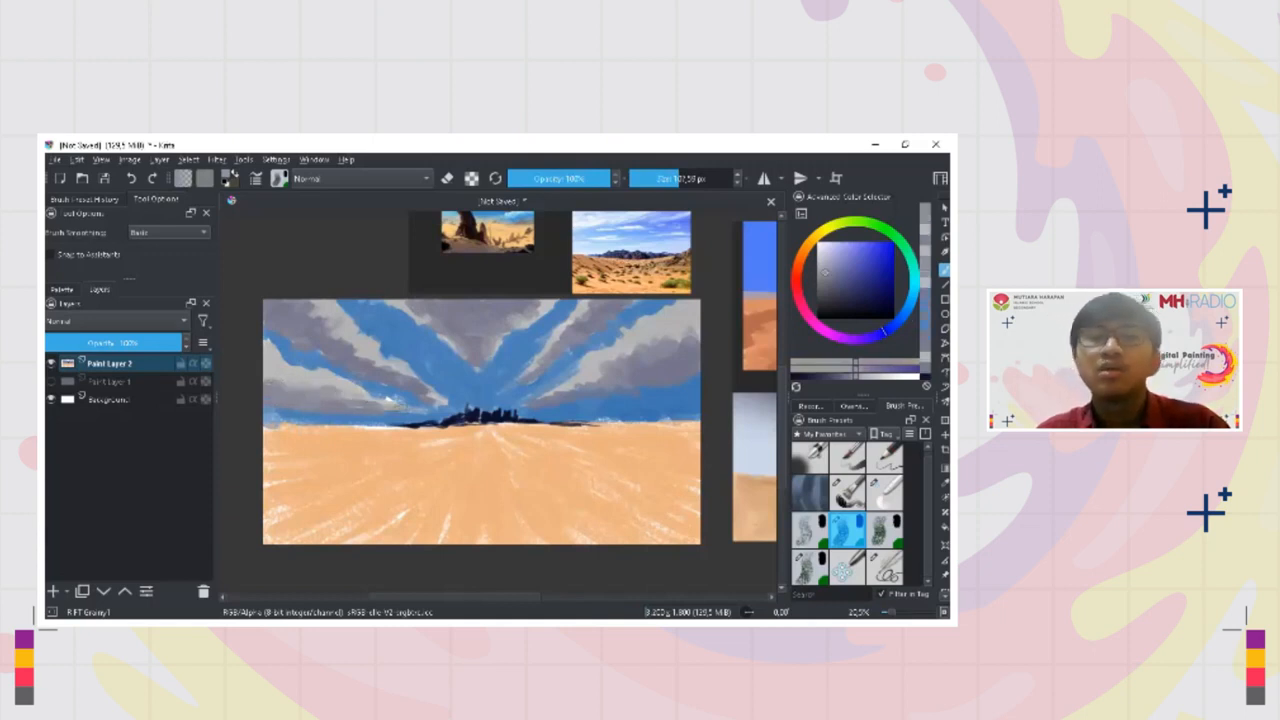
Sample white and paint highlights along the upper edge of the large right-hand cloud with a smaller brush
ctrl+click(394, 404)
drag(456, 348, 443, 348)
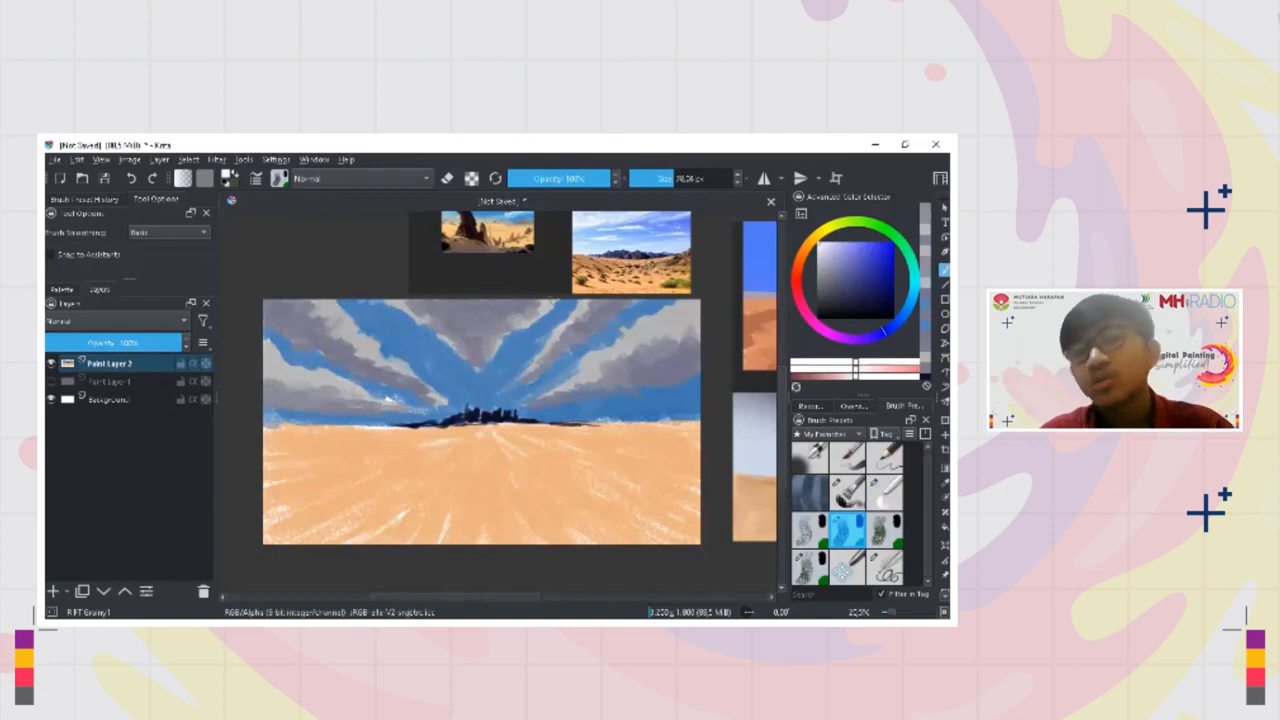
drag(599, 373, 574, 367)
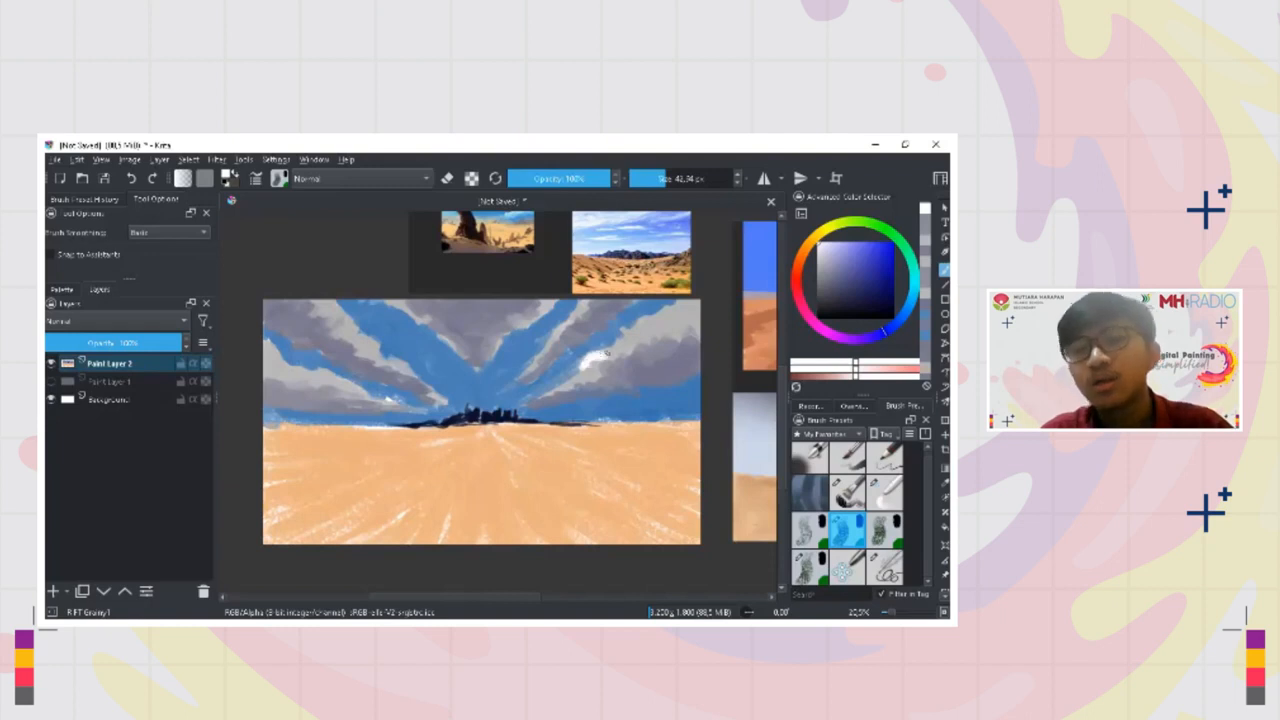
drag(617, 345, 682, 309)
ctrl+click(622, 343)
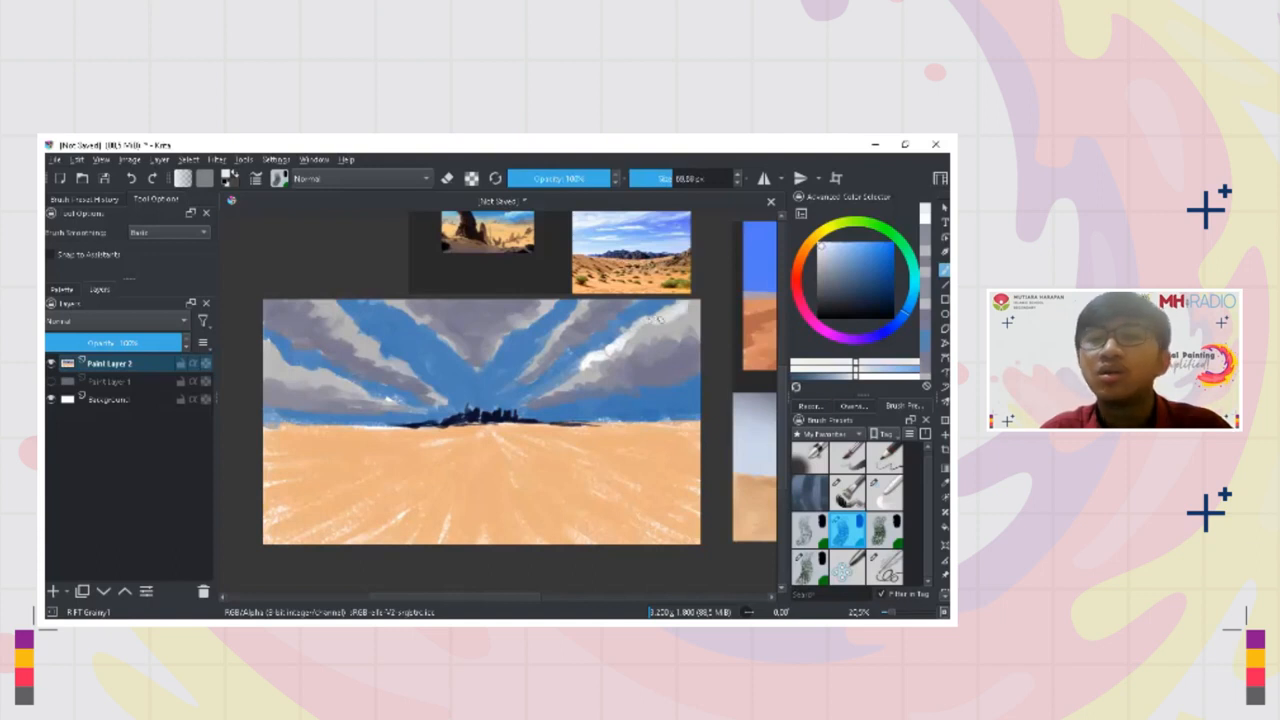
Extend the whitish highlights on the right-hand clouds down to their tips near the horizon, varying brush size and colour
ctrl+click(623, 332)
shift+drag(622, 332, 616, 332)
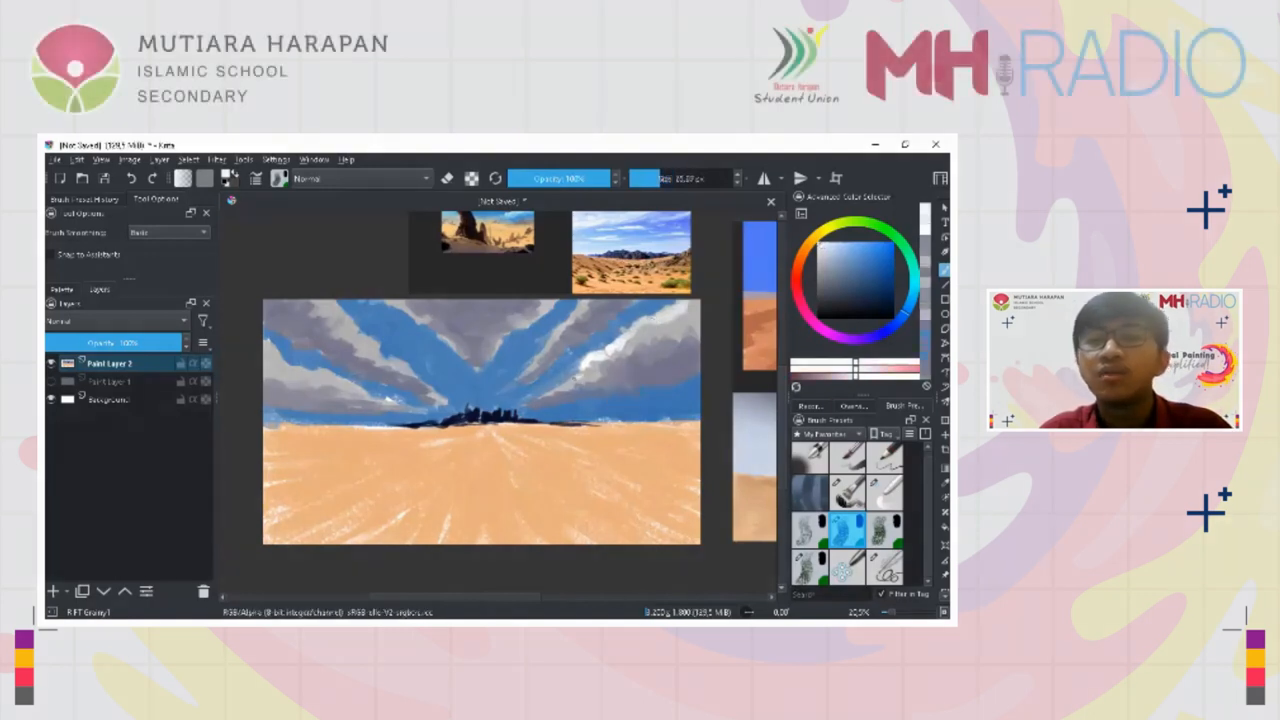
mouse_move(545, 397)
mouse_down()
mouse_move(577, 380)
mouse_move(563, 389)
mouse_up()
click(818, 264)
ctrl+click(587, 365)
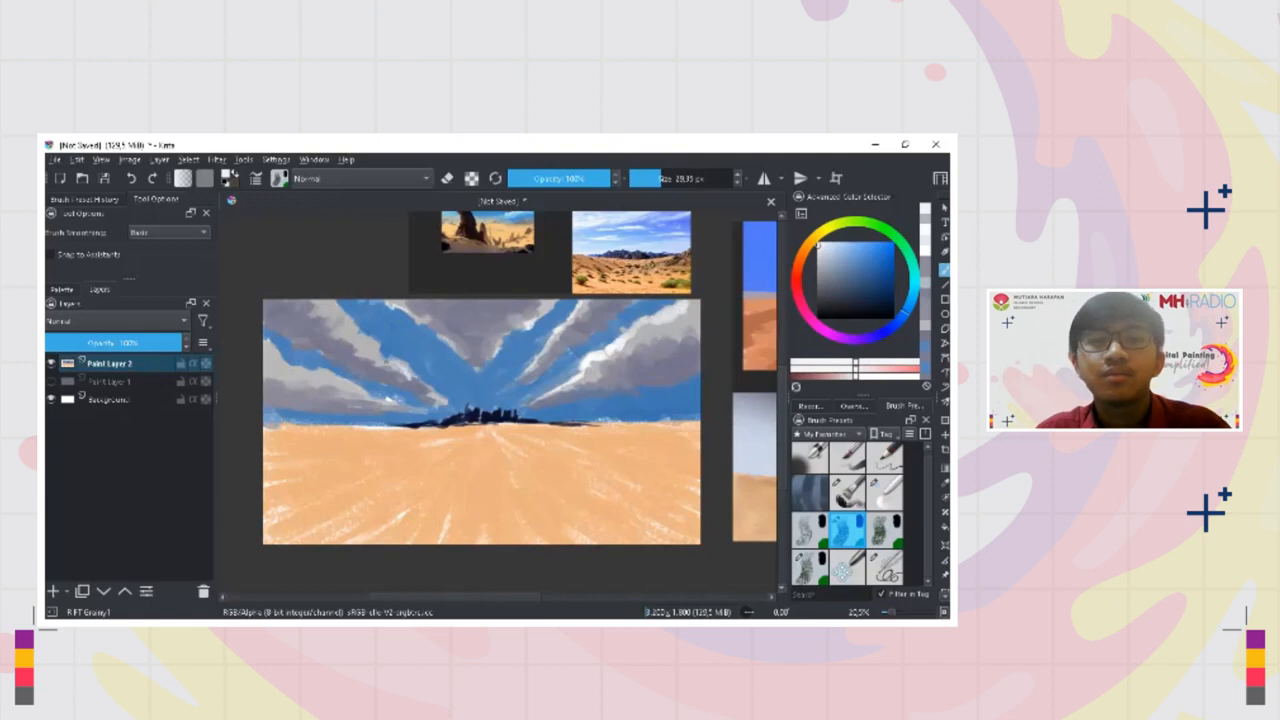
Add white highlights to the left-hand clouds with a larger brush, and sample the sky blue
key(])
key(])
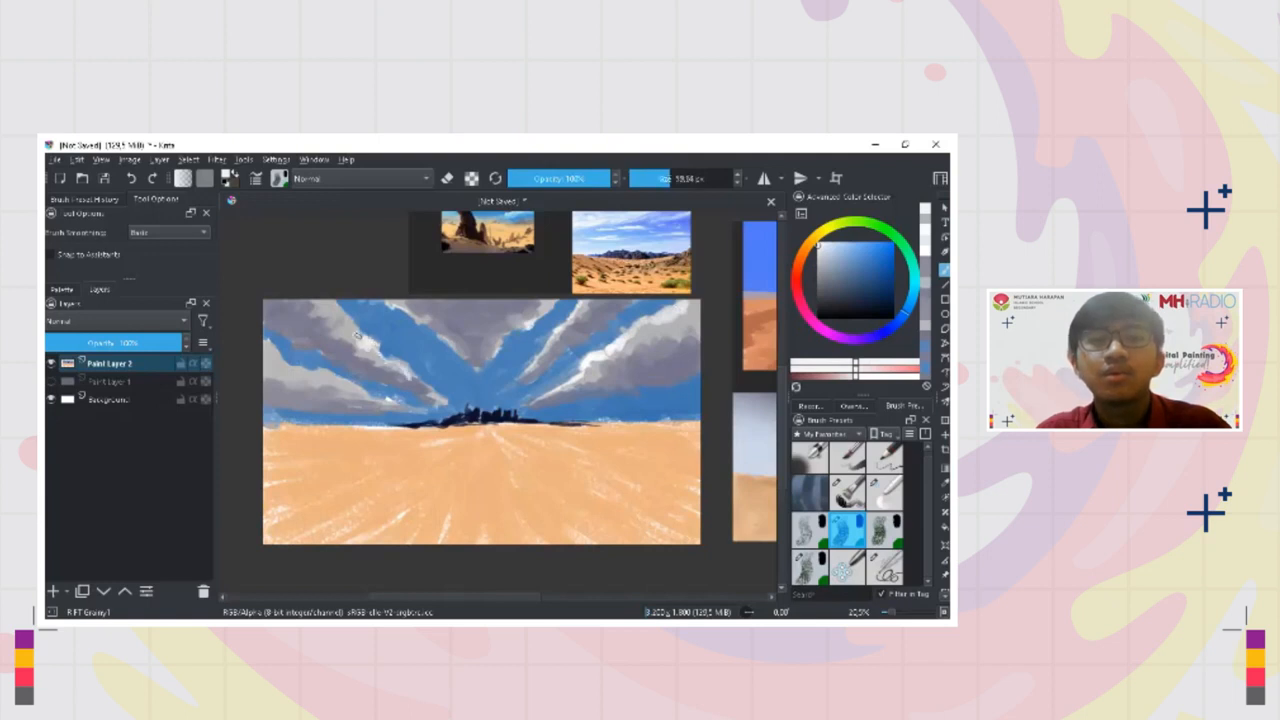
key(])
key(])
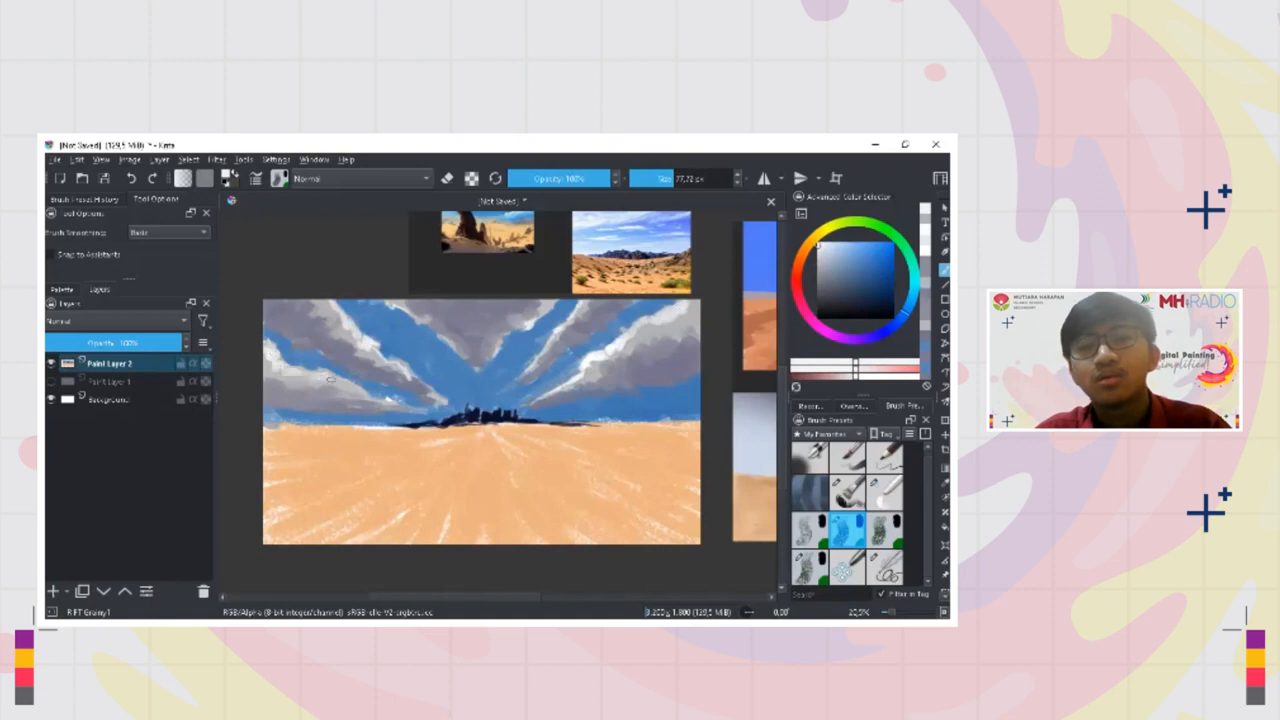
drag(480, 366, 477, 420)
ctrl+click(420, 350)
drag(420, 345, 420, 371)
drag(486, 453, 473, 456)
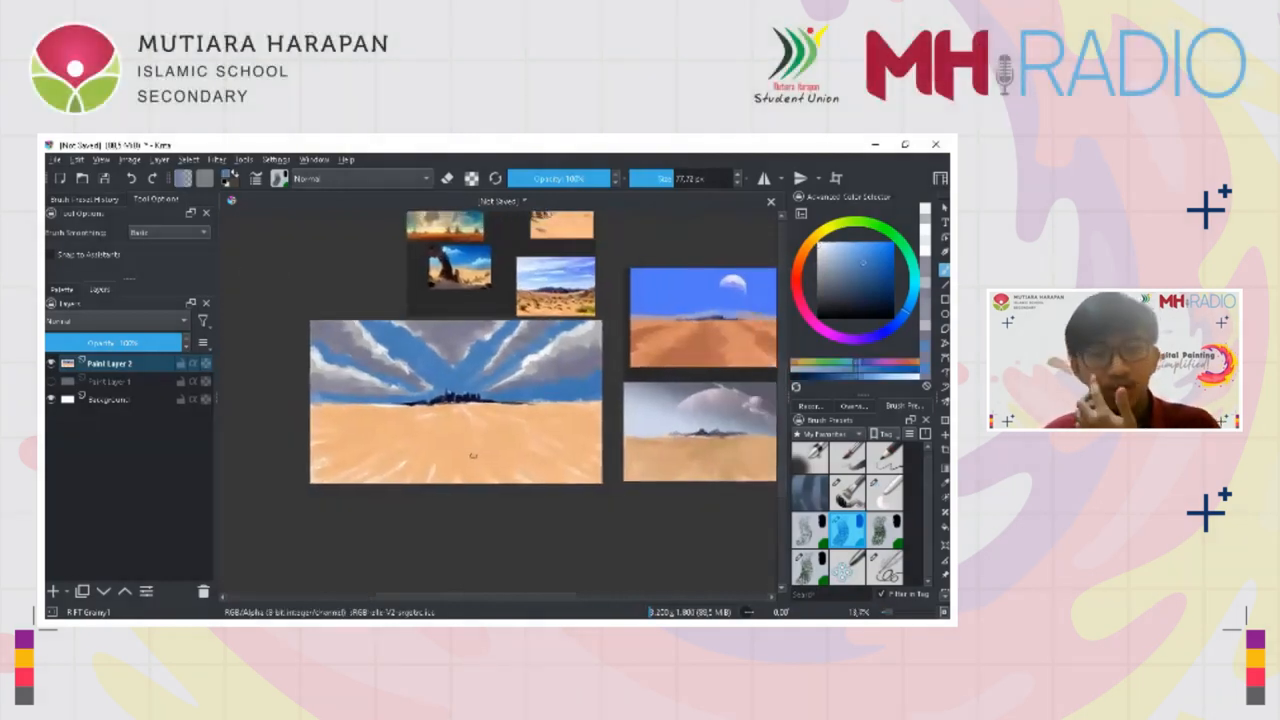
Sample the sand colour and shift it to a darker, more reddish orange-brown in the color selector
ctrl+click(460, 450)
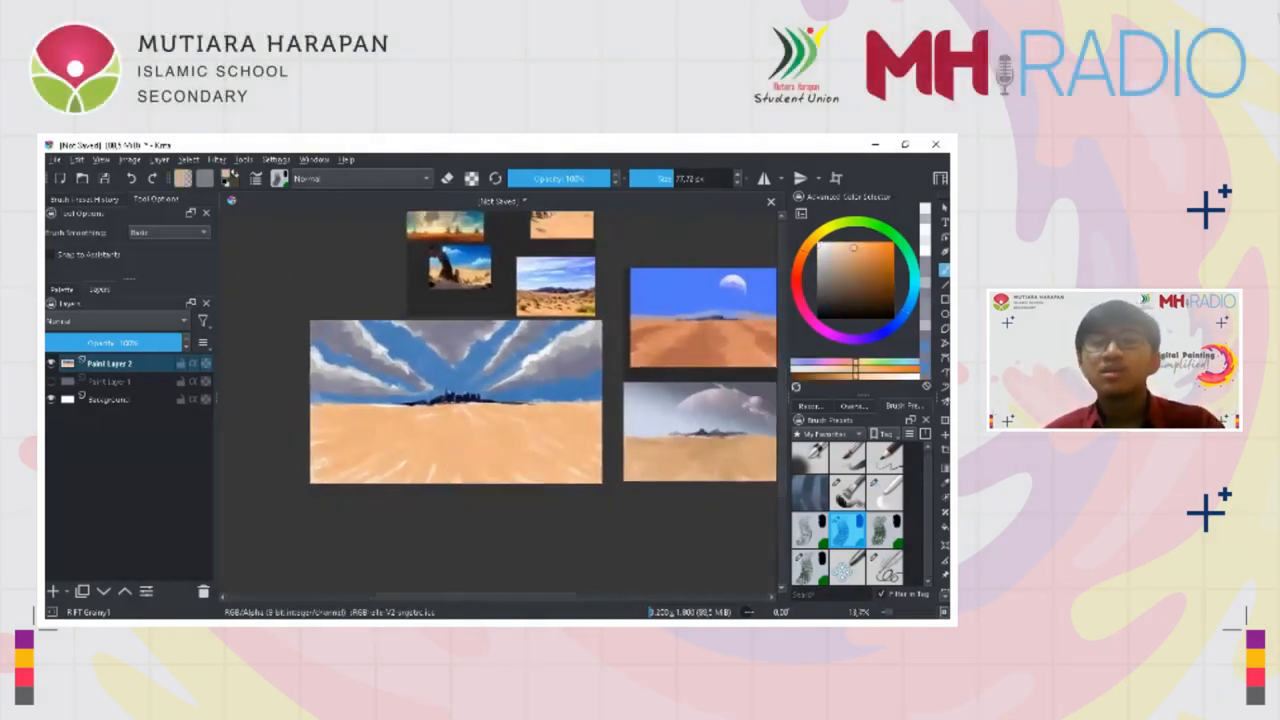
drag(854, 248, 864, 264)
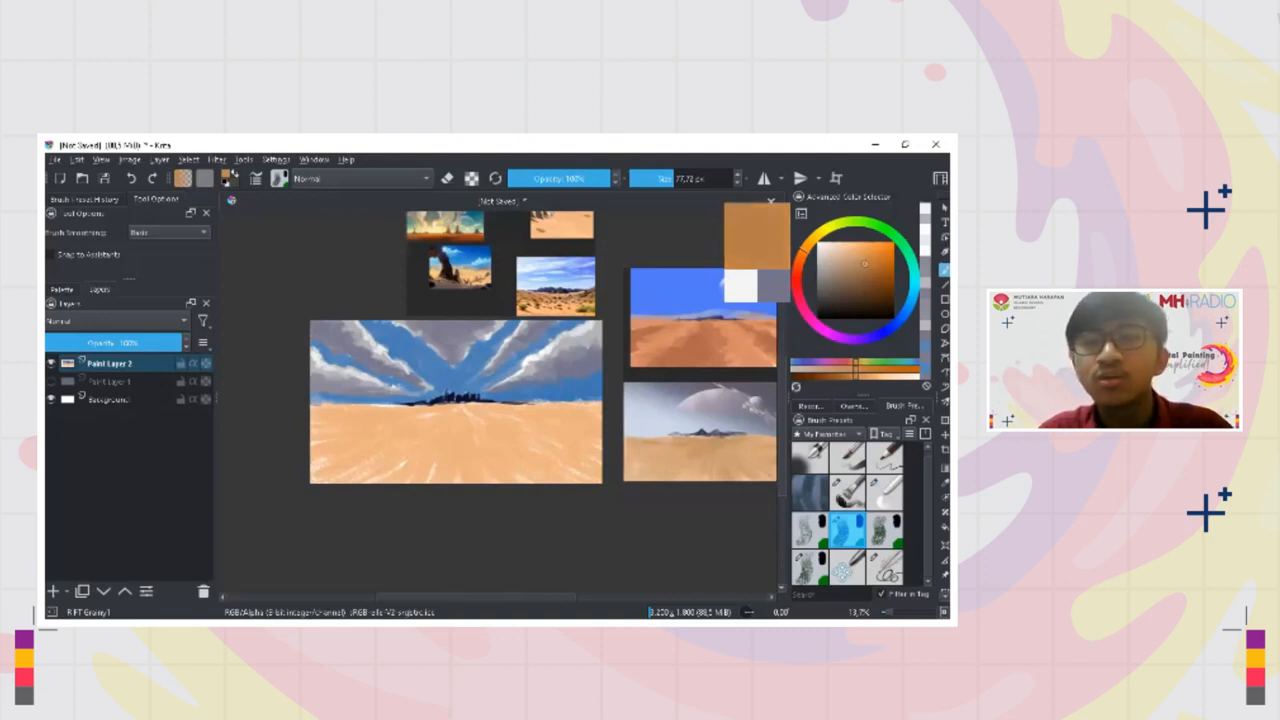
drag(865, 264, 865, 264)
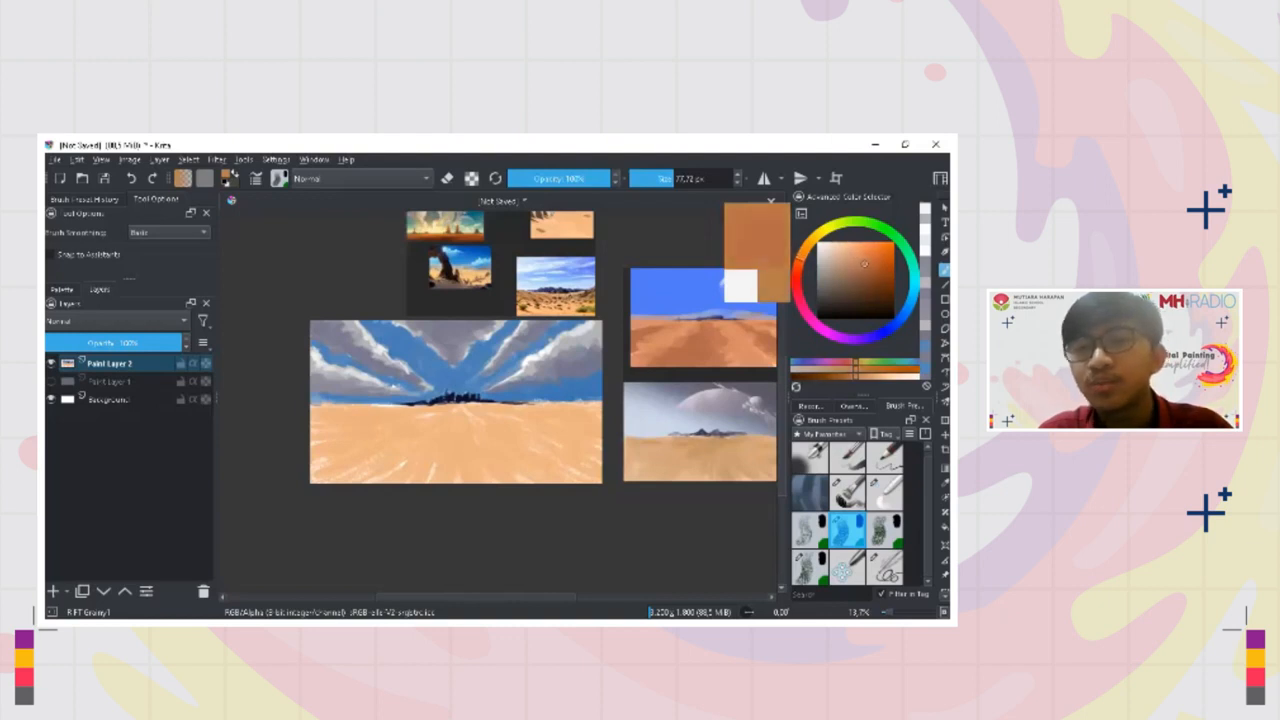
mouse_move(452, 420)
mouse_down()
mouse_move(452, 472)
mouse_move(477, 480)
mouse_up()
key(ctrl+z)
key(ctrl+z)
mouse_move(455, 423)
mouse_down()
mouse_move(454, 479)
mouse_move(491, 472)
mouse_up()
key(ctrl+z)
key(ctrl+z)
Paint brown diagonal furrows across the sand from the mountains' base towards the lower right
mouse_move(451, 414)
mouse_down()
mouse_move(455, 372)
mouse_move(520, 456)
mouse_up()
drag(500, 394, 502, 428)
mouse_move(490, 395)
mouse_down()
mouse_move(553, 447)
mouse_move(582, 447)
mouse_up()
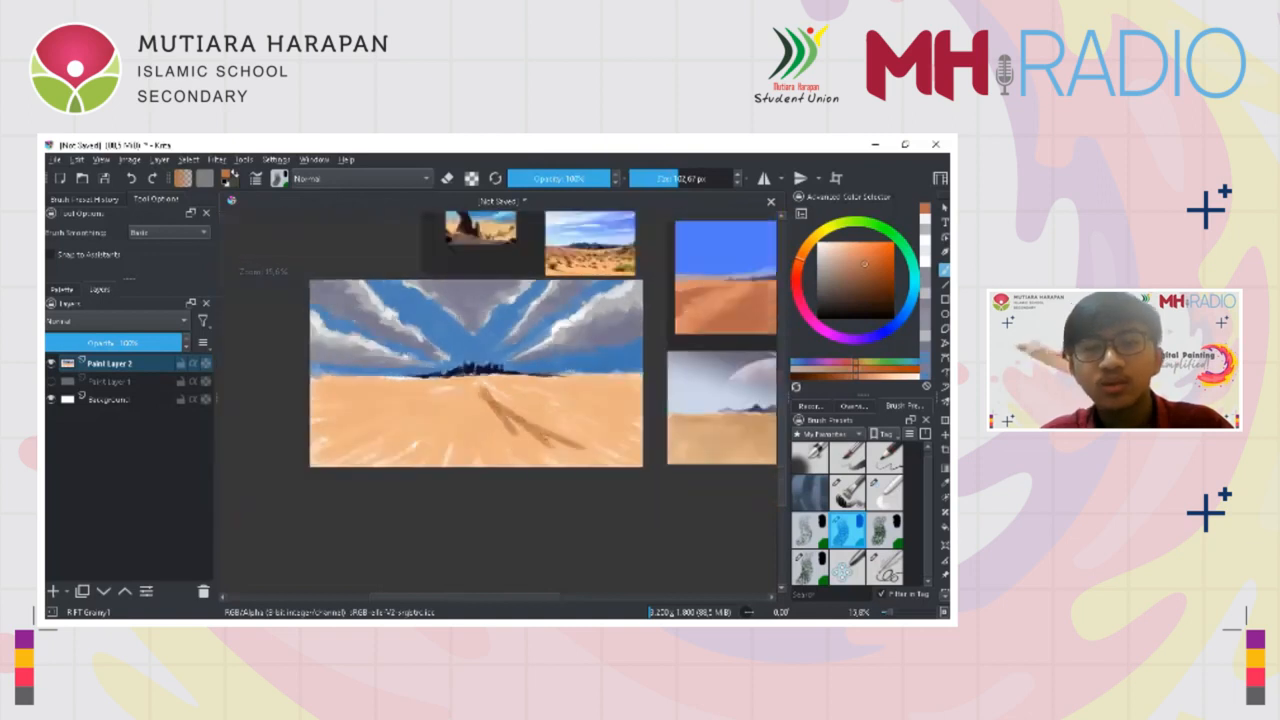
ctrl+click(540, 438)
drag(504, 388, 638, 442)
key(ctrl+z)
Add more brown perspective furrows across the right half of the sand and at the base of the mountains
drag(570, 413, 642, 438)
drag(554, 404, 578, 413)
drag(624, 428, 640, 430)
drag(550, 408, 616, 426)
drag(538, 400, 602, 434)
mouse_move(498, 392)
mouse_down()
mouse_move(566, 420)
mouse_move(546, 412)
mouse_up()
mouse_move(480, 378)
mouse_down()
mouse_move(459, 421)
mouse_move(466, 450)
mouse_move(431, 432)
mouse_move(346, 460)
mouse_move(432, 430)
mouse_move(476, 389)
mouse_up()
Paint brown furrows radiating from the mountains' base across the left half of the sand
mouse_move(430, 438)
mouse_down()
mouse_move(466, 391)
mouse_move(390, 420)
mouse_up()
drag(459, 390, 502, 393)
key(ctrl+z)
drag(504, 383, 388, 432)
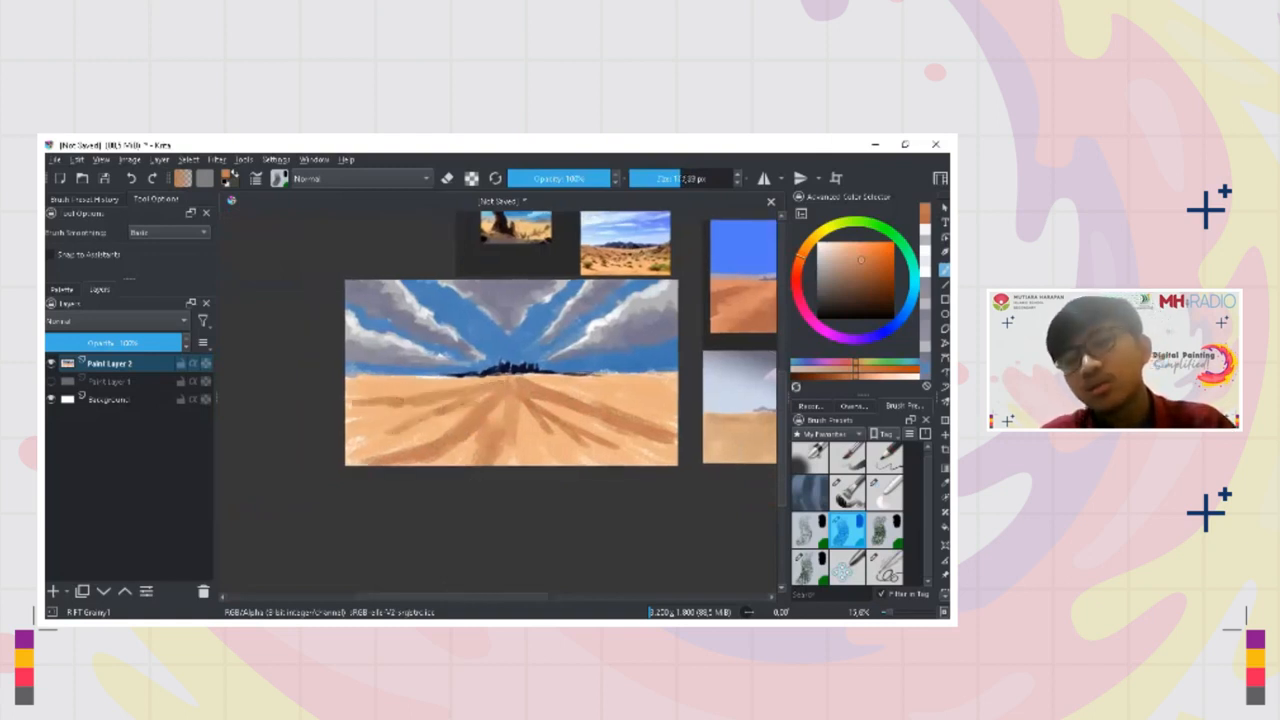
mouse_move(364, 420)
mouse_down()
mouse_move(403, 413)
mouse_move(342, 434)
mouse_move(398, 429)
mouse_move(345, 450)
mouse_move(414, 438)
mouse_move(374, 460)
mouse_move(473, 454)
mouse_up()
Cover the white gaps in the sand foreground with sampled sand and brown tones, working into the lower right
ctrl+click(498, 420)
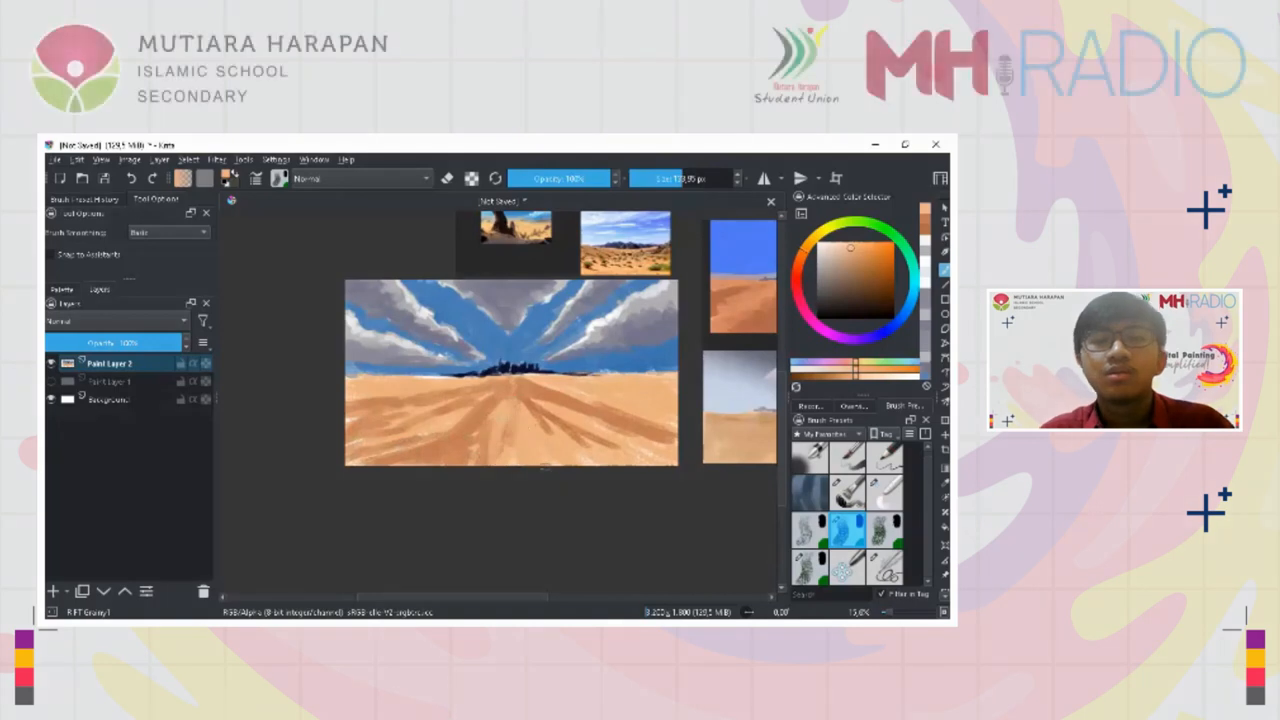
ctrl+click(585, 452)
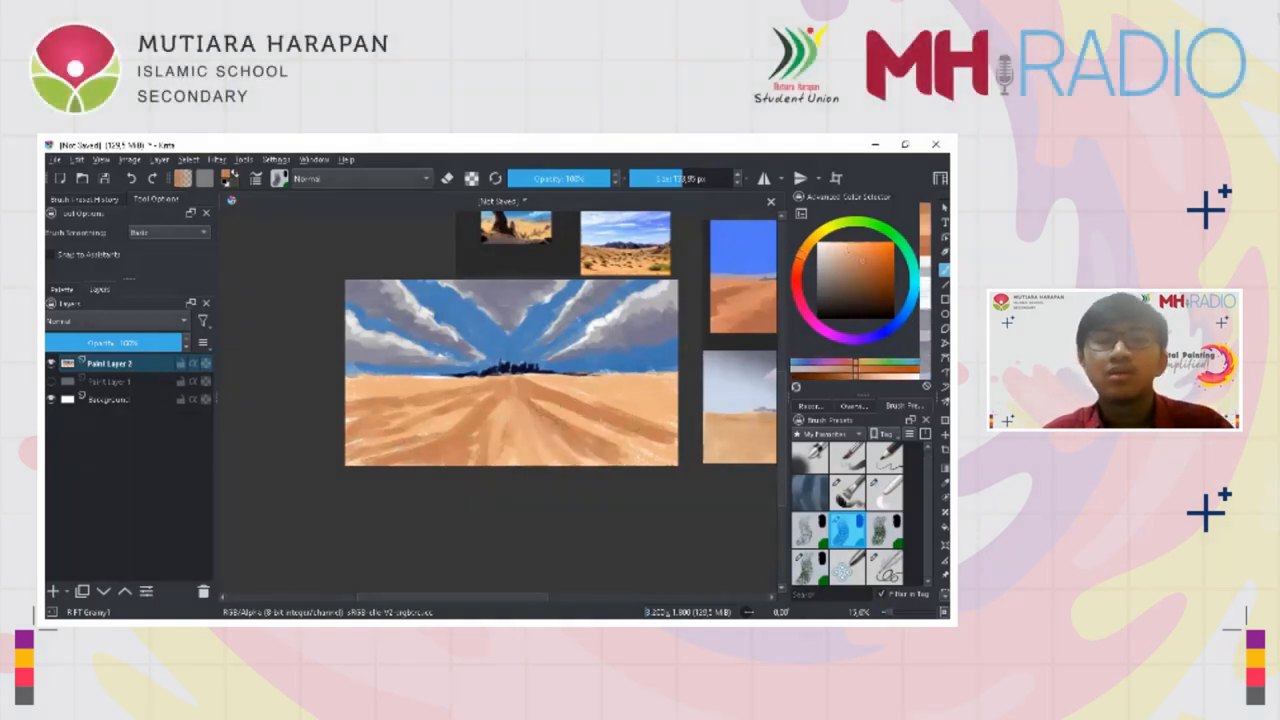
ctrl+click(558, 430)
mouse_move(546, 408)
mouse_down()
mouse_move(670, 452)
mouse_move(674, 470)
mouse_up()
ctrl+click(580, 435)
Blend the furrows in the middle of the right-hand sand with strokes of sampled brown and sand tones
mouse_move(538, 379)
mouse_down()
mouse_move(585, 387)
mouse_move(657, 388)
mouse_move(590, 375)
mouse_move(673, 377)
mouse_move(672, 416)
mouse_up()
ctrl+click(638, 430)
drag(584, 394, 674, 431)
drag(598, 418, 630, 442)
drag(554, 385, 600, 404)
drag(548, 430, 572, 450)
ctrl+click(560, 432)
Stroke brown and sand tones along the ground just below the right horizon
drag(532, 379, 674, 397)
drag(624, 395, 674, 409)
ctrl+click(583, 387)
ctrl+click(598, 390)
drag(562, 389, 645, 396)
ctrl+click(610, 399)
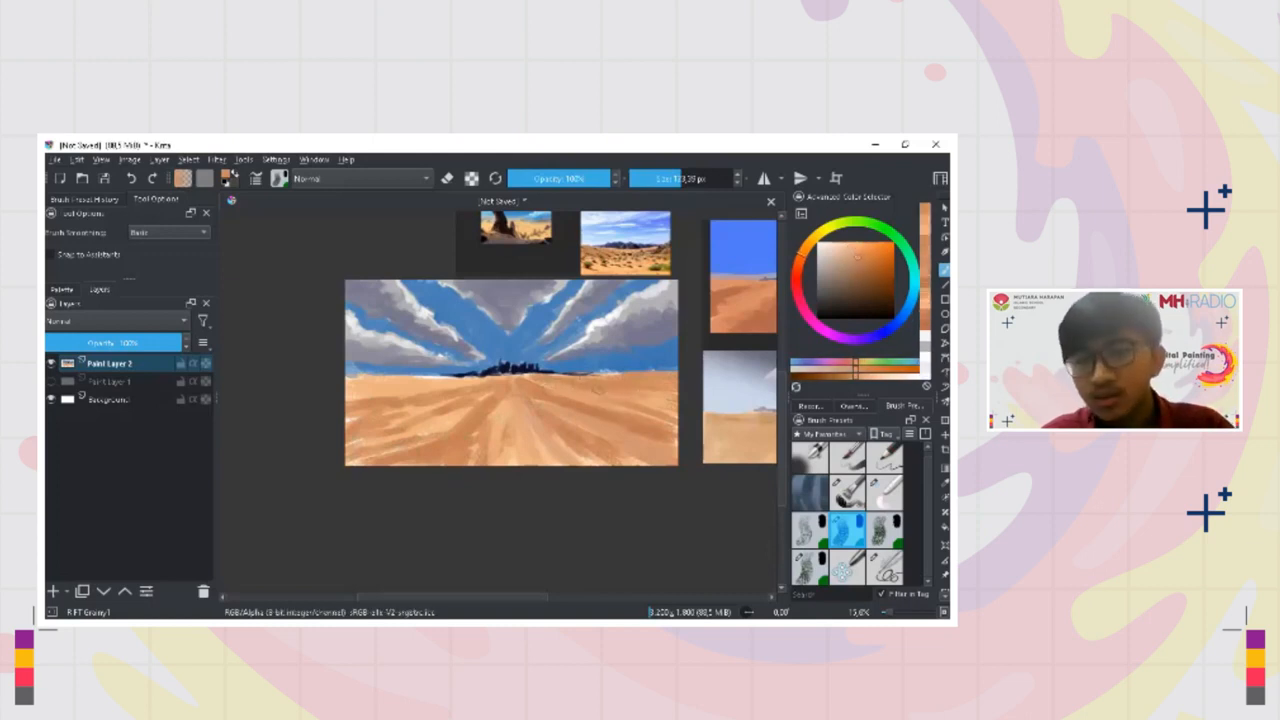
Blend the lower-right sand and the furrows just right of centre with strokes of sampled sand and brown tones
ctrl+click(640, 428)
mouse_move(640, 399)
mouse_down()
mouse_move(686, 418)
mouse_move(679, 449)
mouse_up()
ctrl+click(641, 458)
ctrl+click(583, 423)
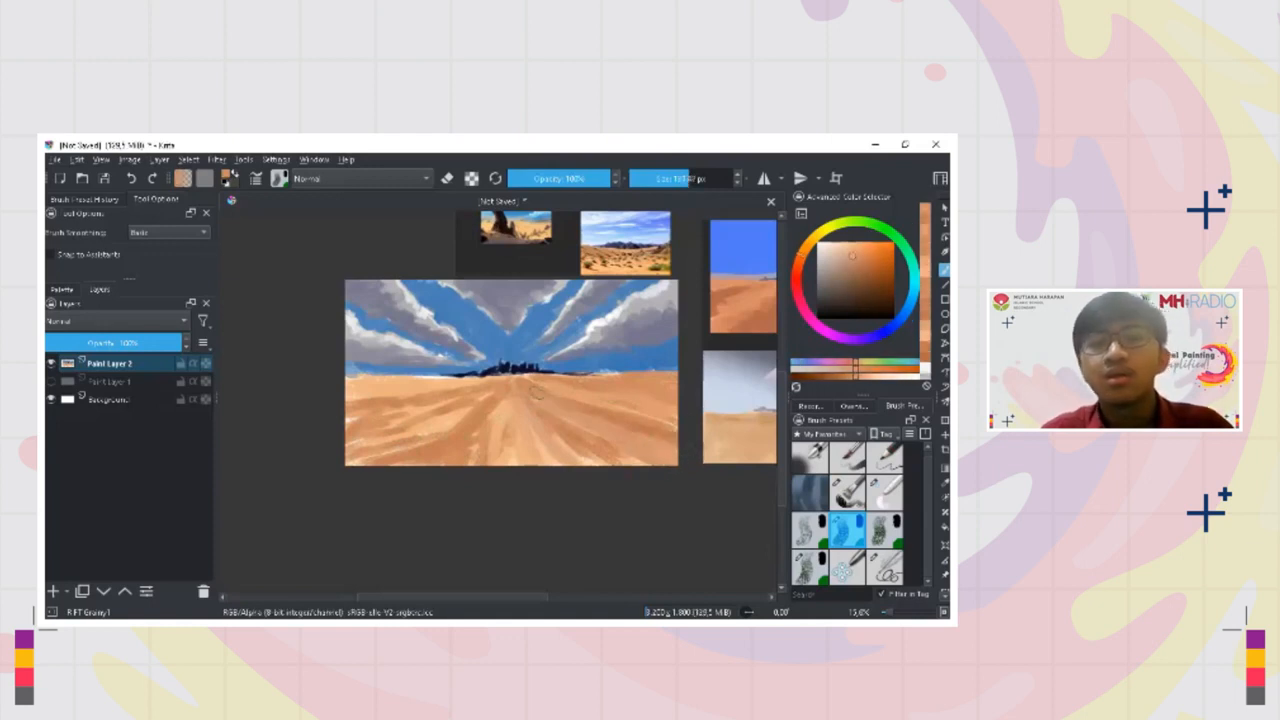
ctrl+click(533, 407)
drag(535, 408, 574, 427)
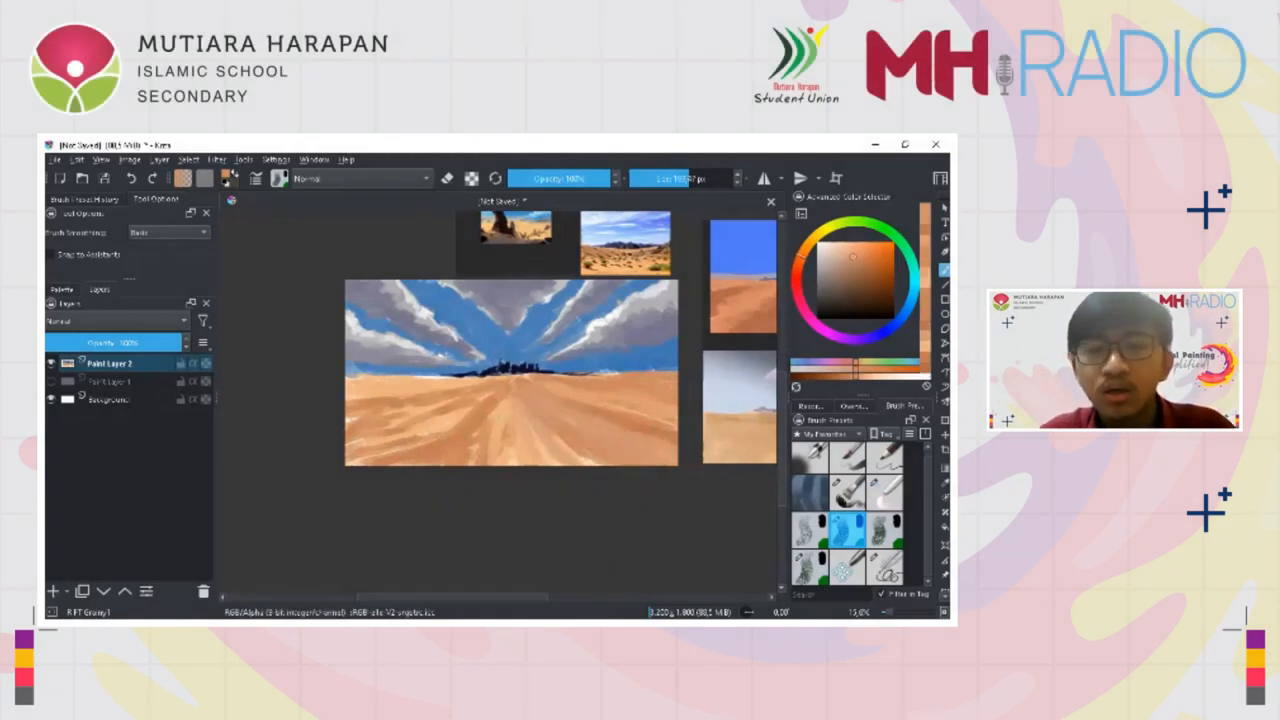
ctrl+click(552, 414)
mouse_move(535, 413)
mouse_down()
mouse_move(579, 472)
mouse_move(557, 448)
mouse_move(599, 461)
mouse_up()
Sweep sampled sand tones outward from the mountains' base across the left half of the sand to soften its furrows
ctrl+click(529, 421)
mouse_move(529, 421)
mouse_down()
mouse_move(526, 437)
mouse_move(492, 446)
mouse_up()
ctrl+click(479, 435)
mouse_move(506, 399)
mouse_down()
mouse_move(449, 429)
mouse_move(378, 431)
mouse_up()
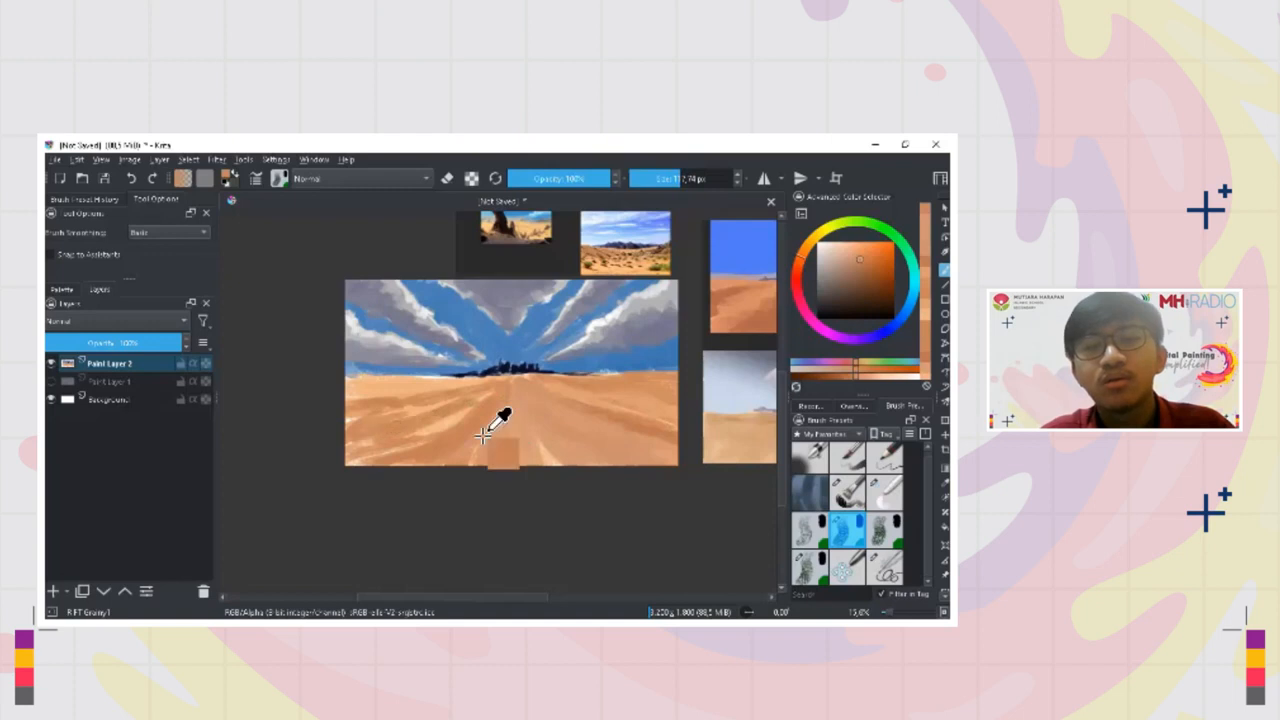
ctrl+click(483, 437)
mouse_move(464, 414)
mouse_down()
mouse_move(428, 428)
mouse_move(443, 404)
mouse_move(350, 395)
mouse_up()
drag(462, 382, 410, 387)
Smooth the furrows on the right half of the foreground with diagonal strokes of sampled light sand
ctrl+click(530, 440)
mouse_move(550, 402)
mouse_down()
mouse_move(650, 435)
mouse_move(670, 463)
mouse_up()
ctrl+click(623, 430)
shift+drag(576, 418, 634, 453)
ctrl+click(622, 450)
ctrl+click(621, 445)
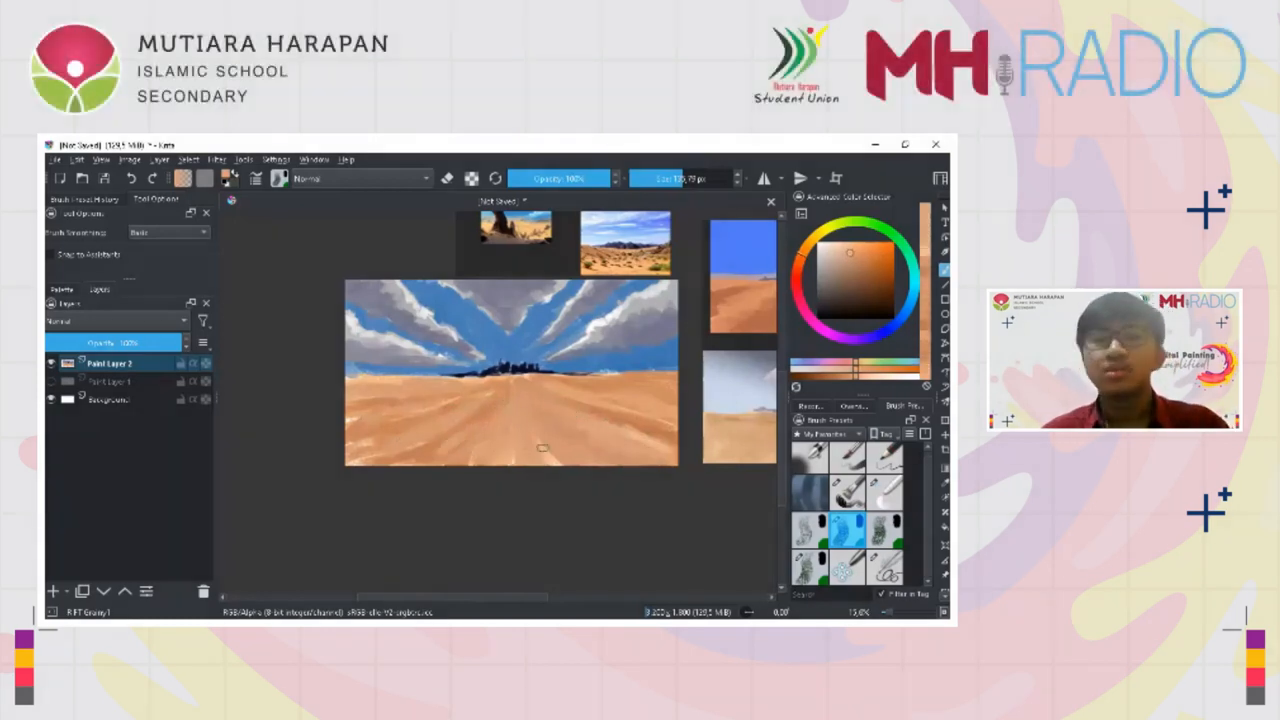
Cover the pale streaks in the lower-left corner of the sand with sampled sand tones
ctrl+click(390, 430)
ctrl+click(391, 449)
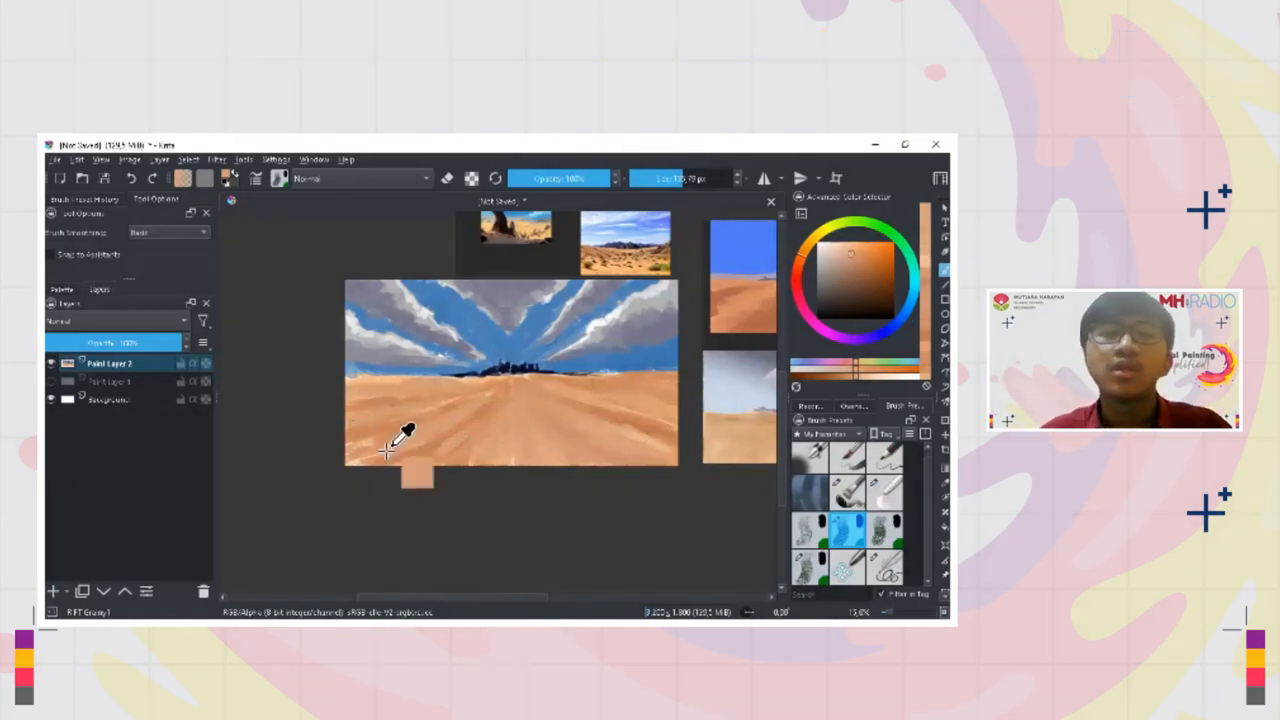
ctrl+click(403, 454)
mouse_move(378, 441)
mouse_down()
mouse_move(336, 450)
mouse_move(350, 460)
mouse_up()
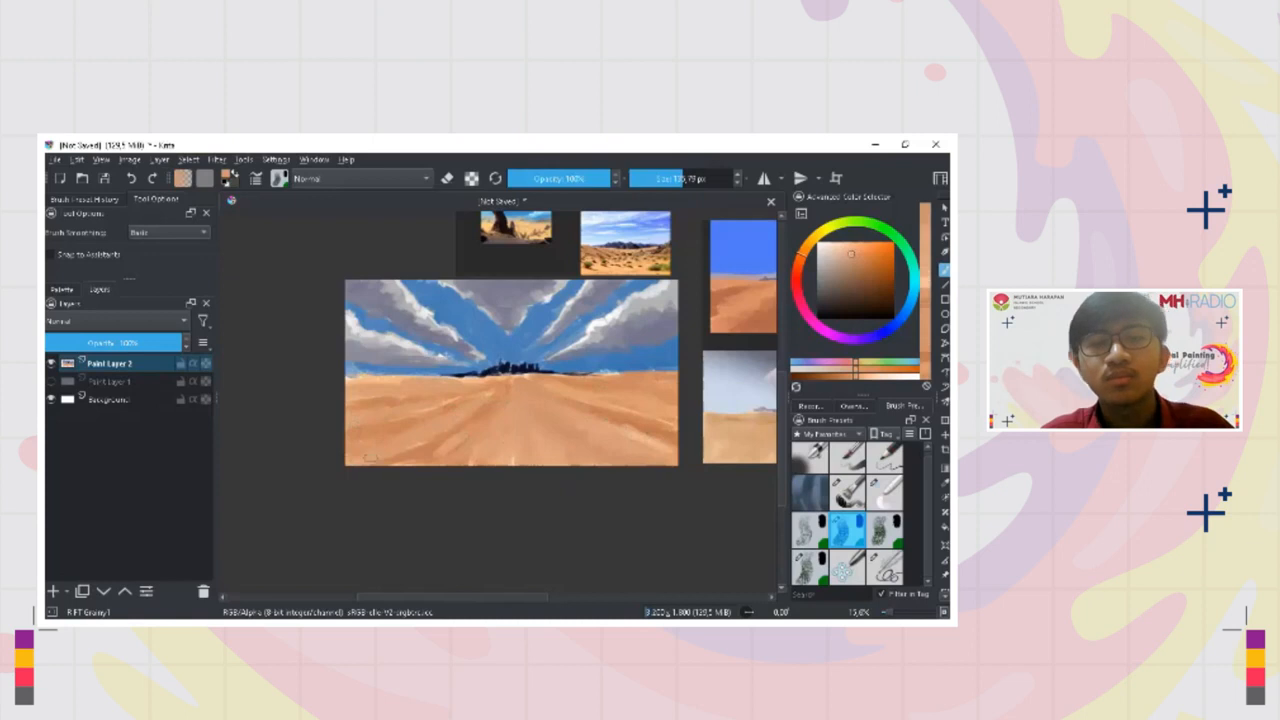
ctrl+click(421, 452)
drag(450, 436, 422, 456)
ctrl+click(439, 453)
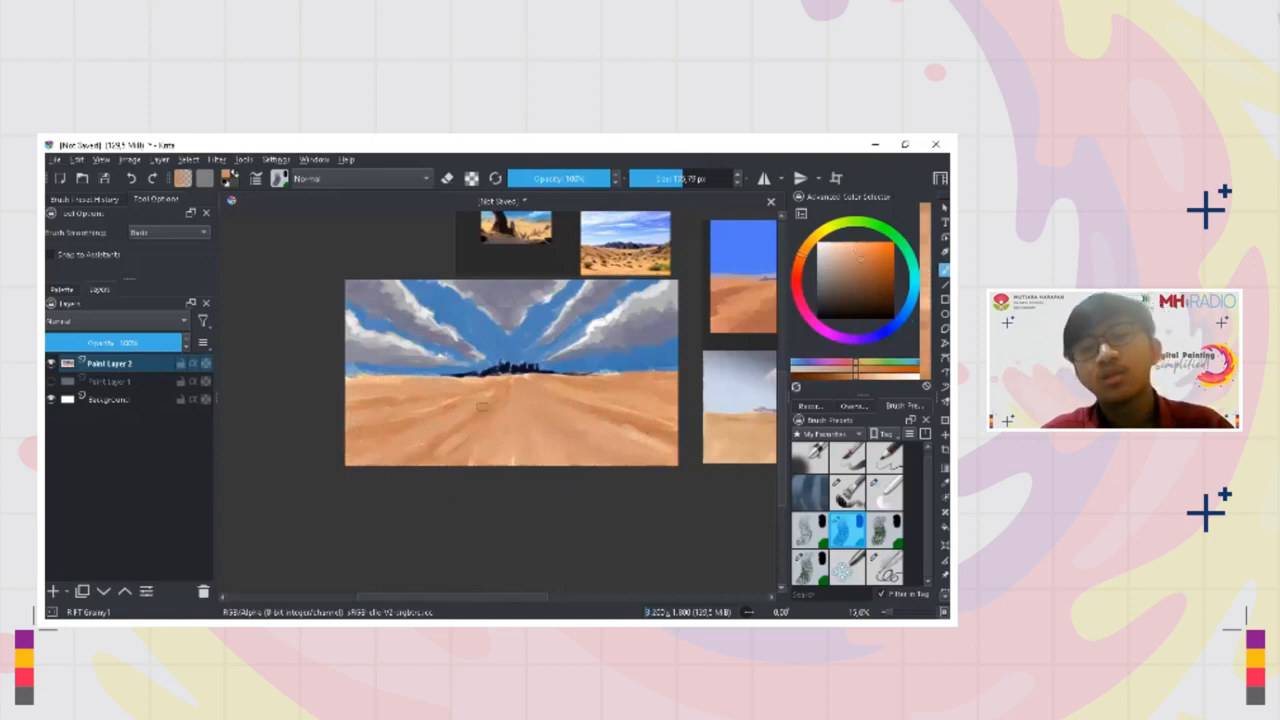
Stroke sampled sand and brown tones along the ground just below the left horizon and the mountains
ctrl+click(448, 436)
ctrl+click(426, 389)
drag(389, 381, 363, 383)
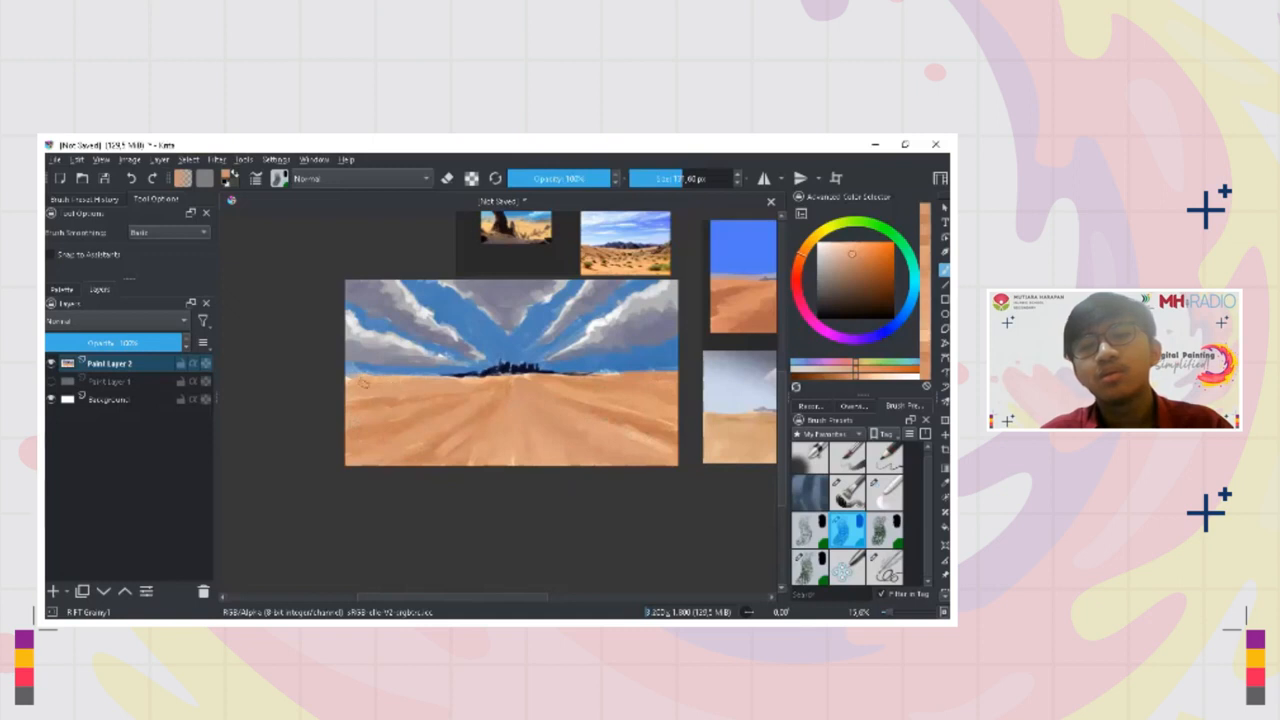
ctrl+click(492, 408)
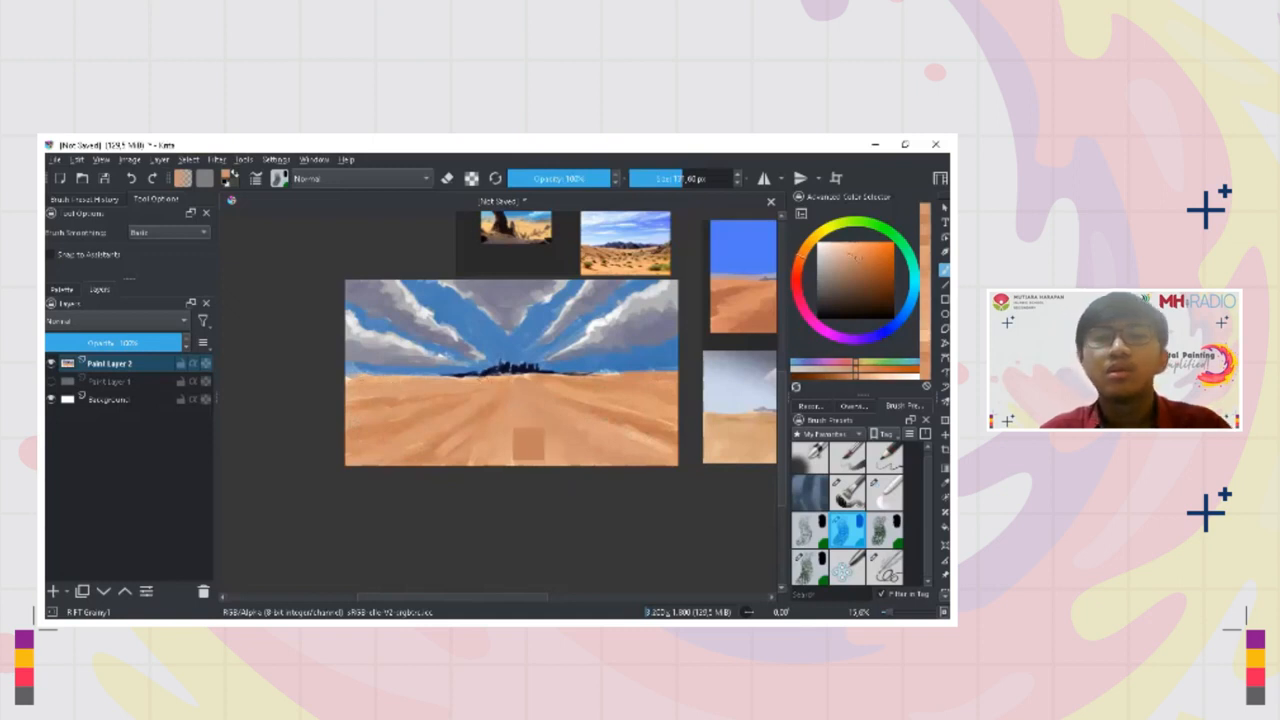
shift+drag(503, 380, 456, 388)
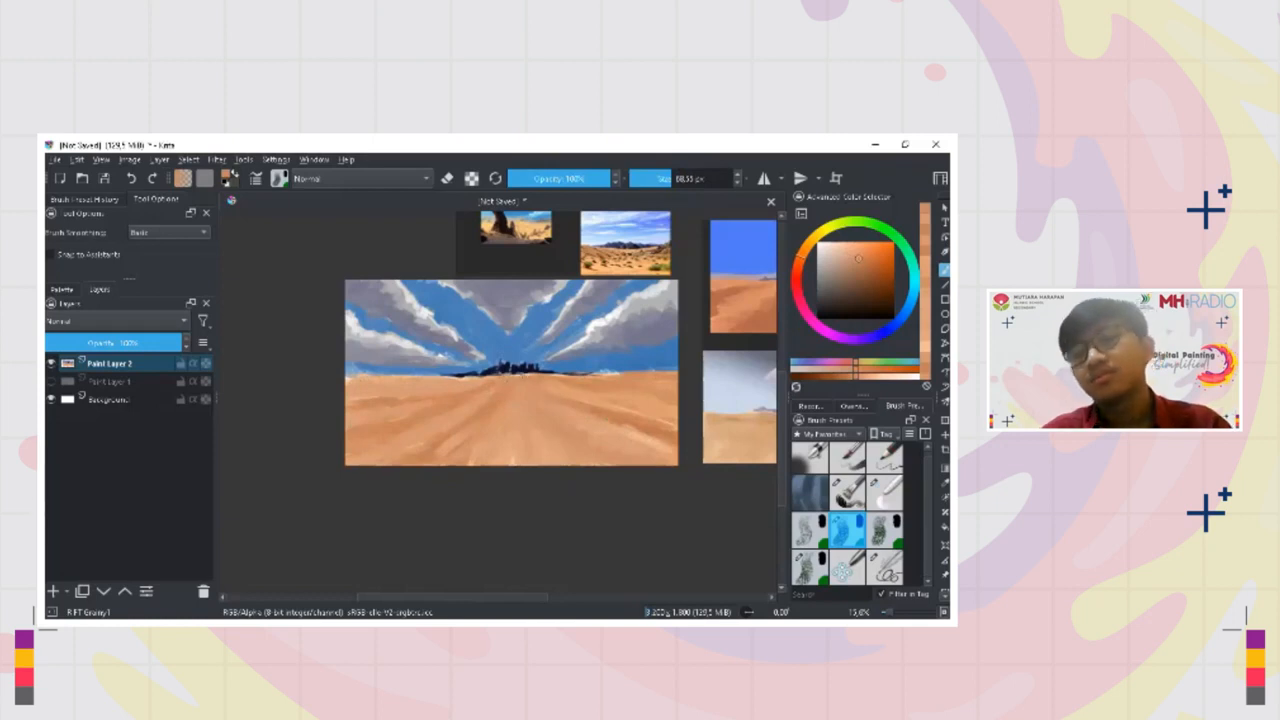
Sample the blue of the sky near the right horizon, lighten it, and adjust the brush size
scroll(522, 387, up, 4)
scroll(522, 387, down, 4)
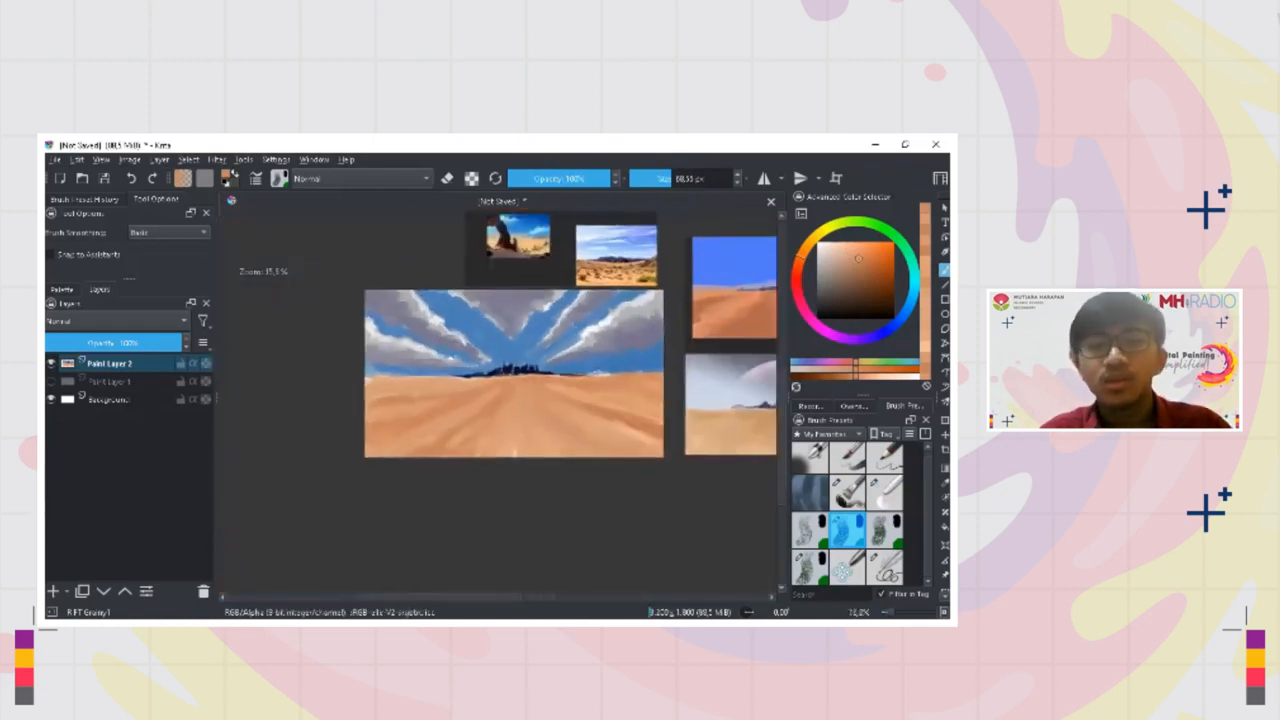
scroll(522, 387, up, 1)
scroll(480, 520, down, 1)
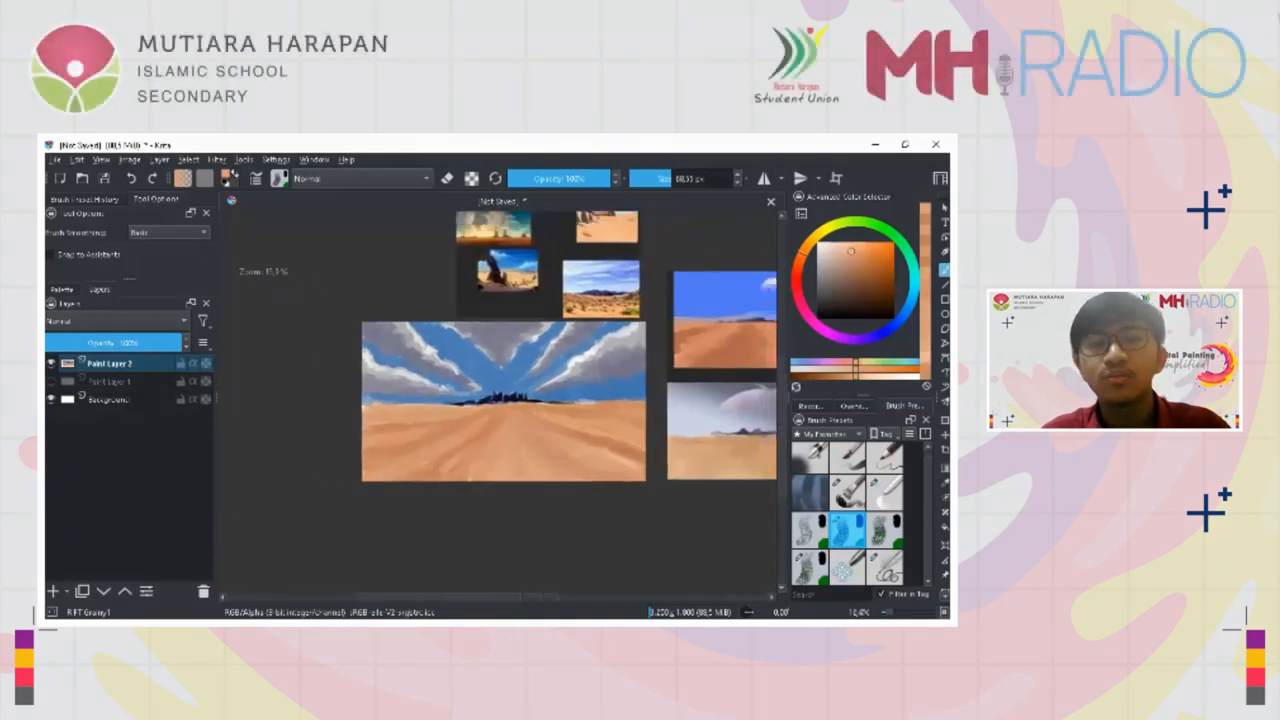
mouse_move(568, 405)
mouse_down()
mouse_move(523, 413)
mouse_move(518, 396)
mouse_up()
scroll(523, 413, up, 1)
ctrl+click(582, 402)
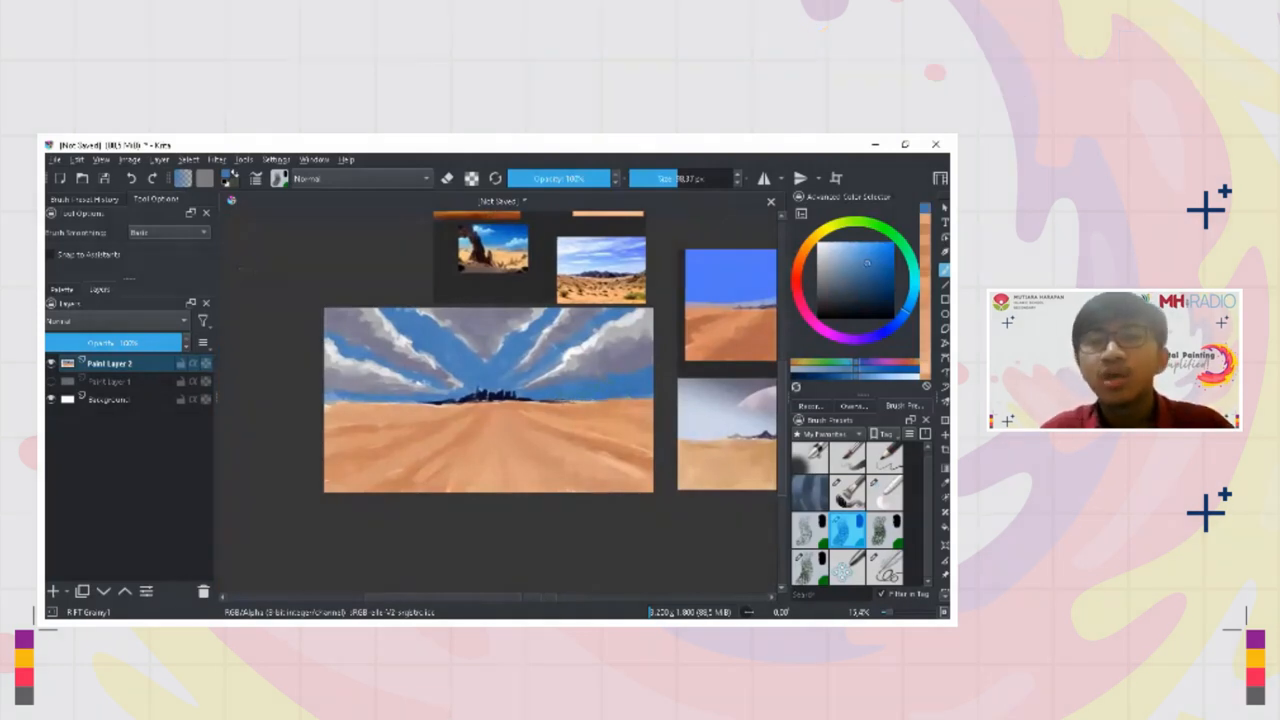
drag(866, 263, 856, 259)
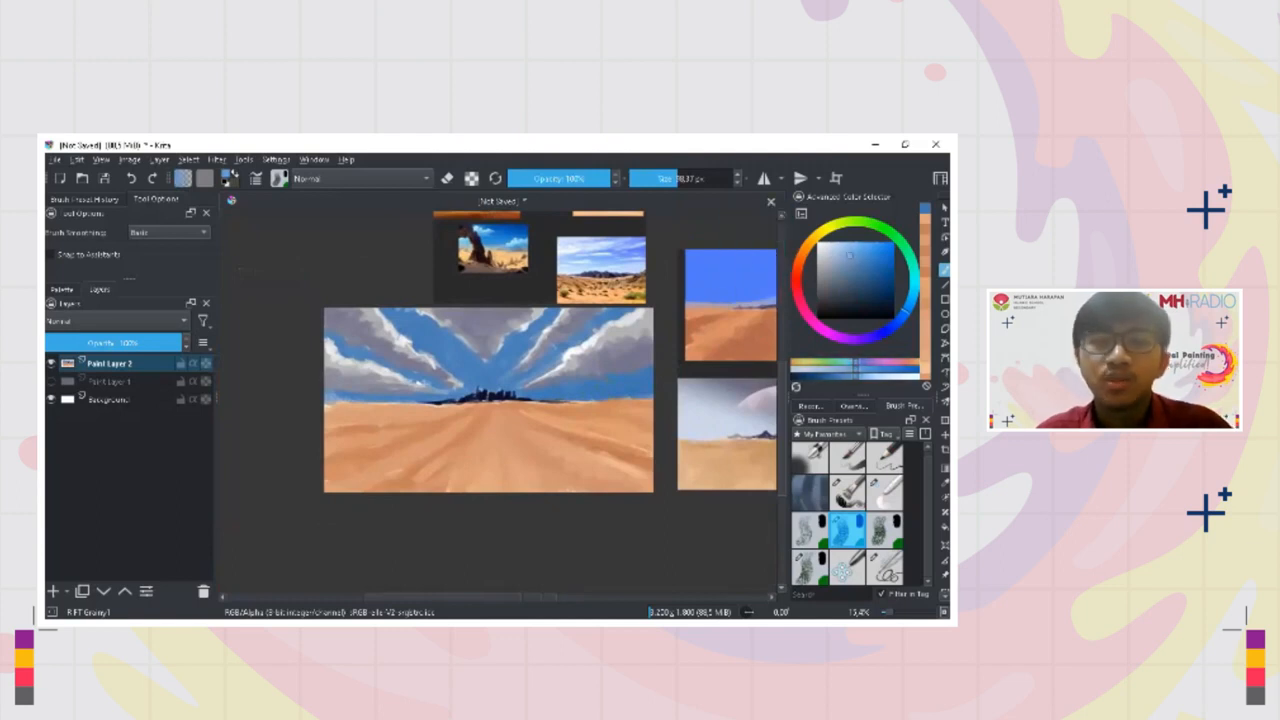
key(bracketleft)
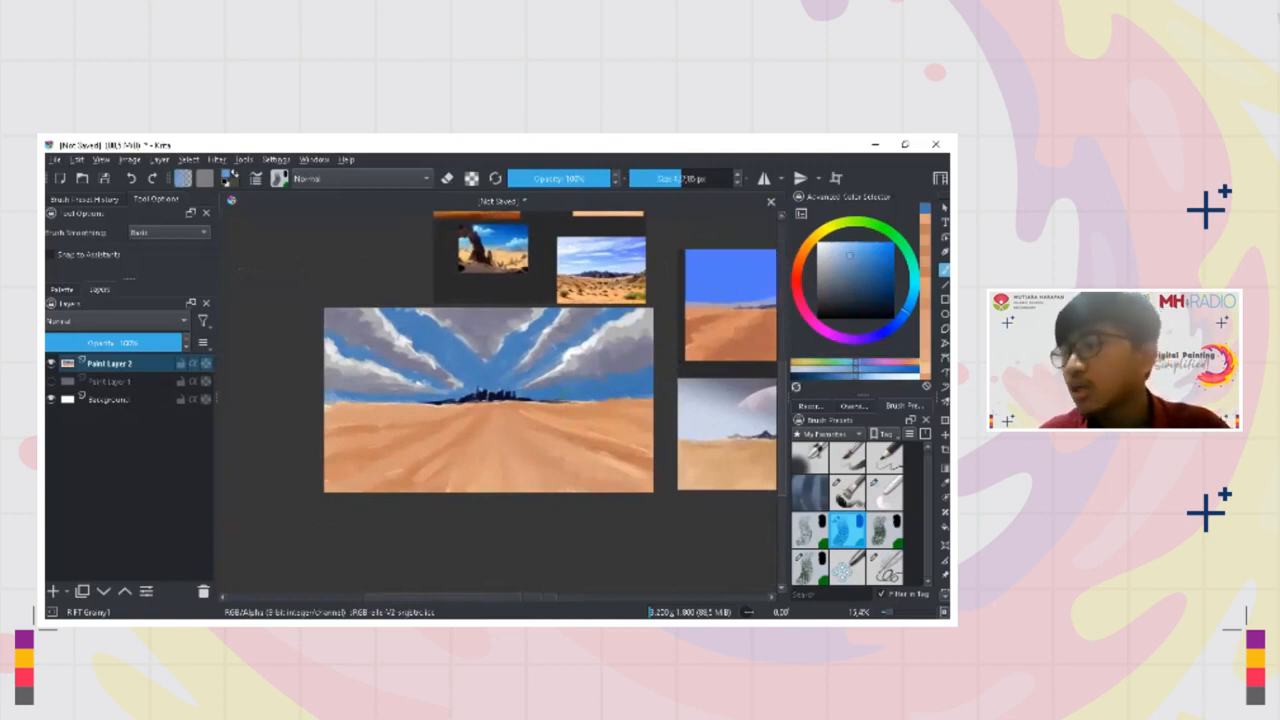
mouse_move(556, 393)
mouse_down()
mouse_move(605, 395)
mouse_move(570, 393)
mouse_move(582, 397)
mouse_up()
key(ctrl+z)
key(ctrl+z)
key(ctrl+z)
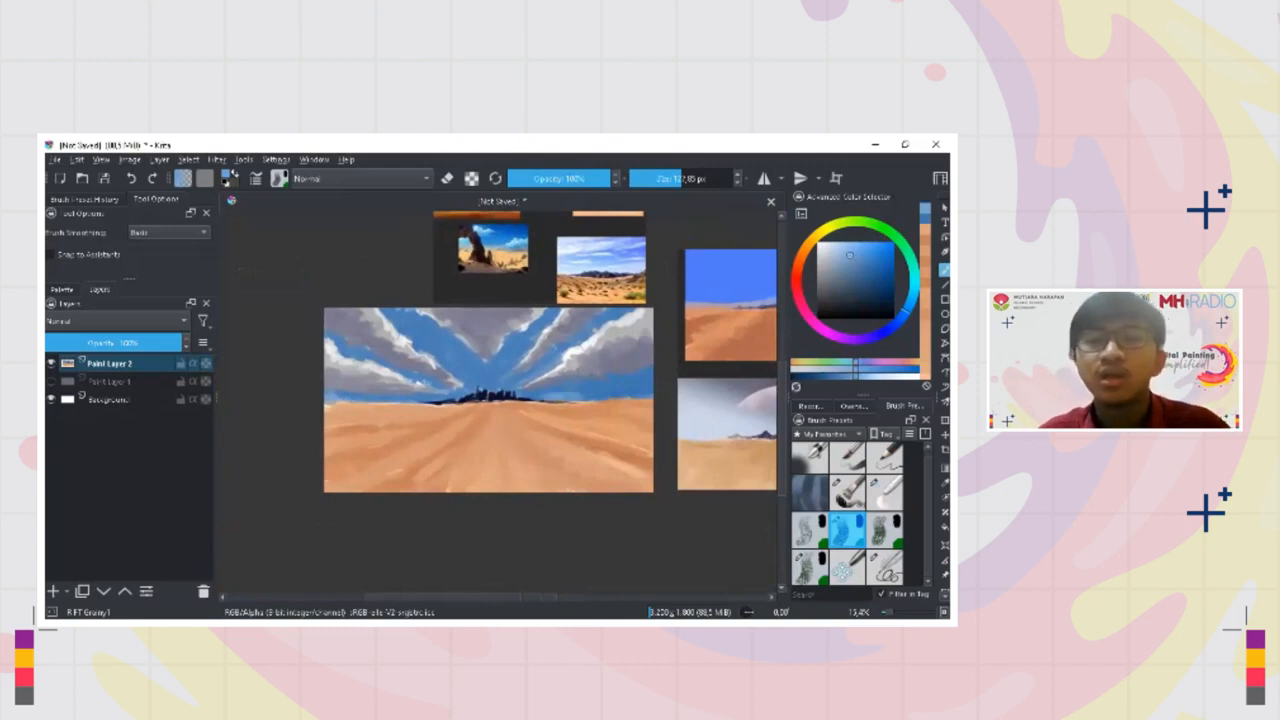
Adjust the brush size and paint lighter blue along the sky above the right horizon towards the mountains
key(bracketleft)
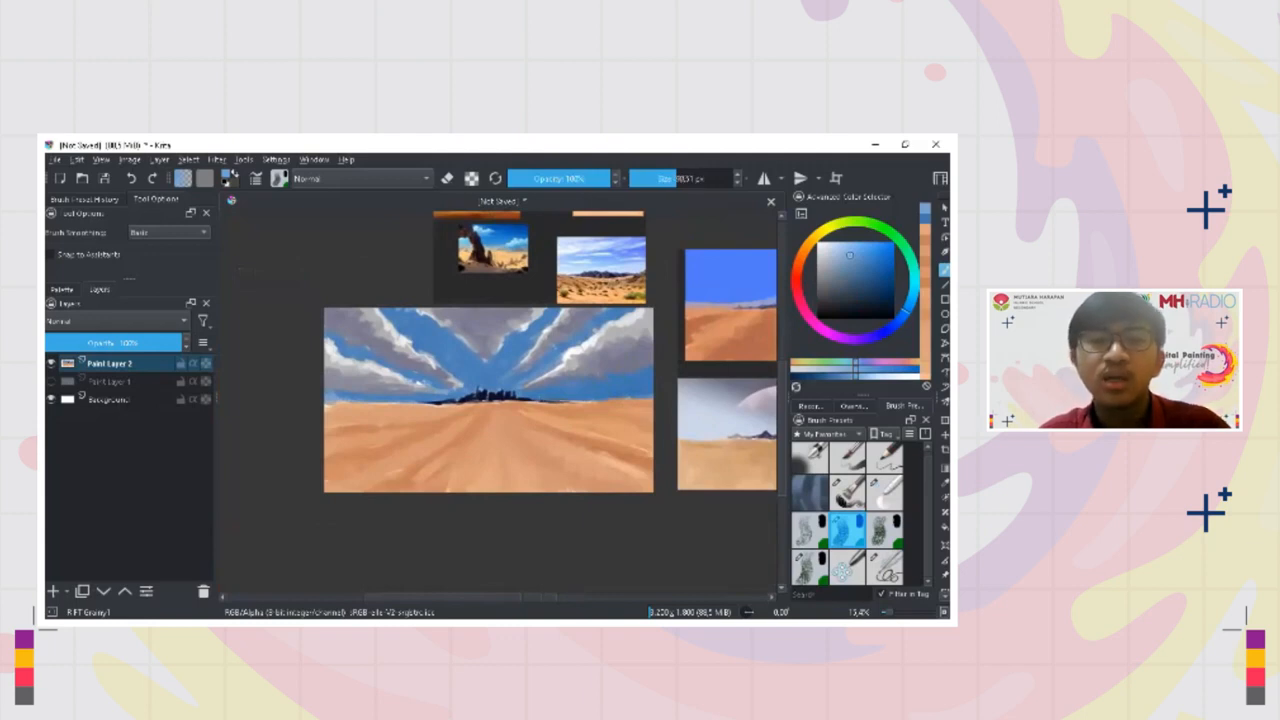
key(bracketleft)
key(bracketleft)
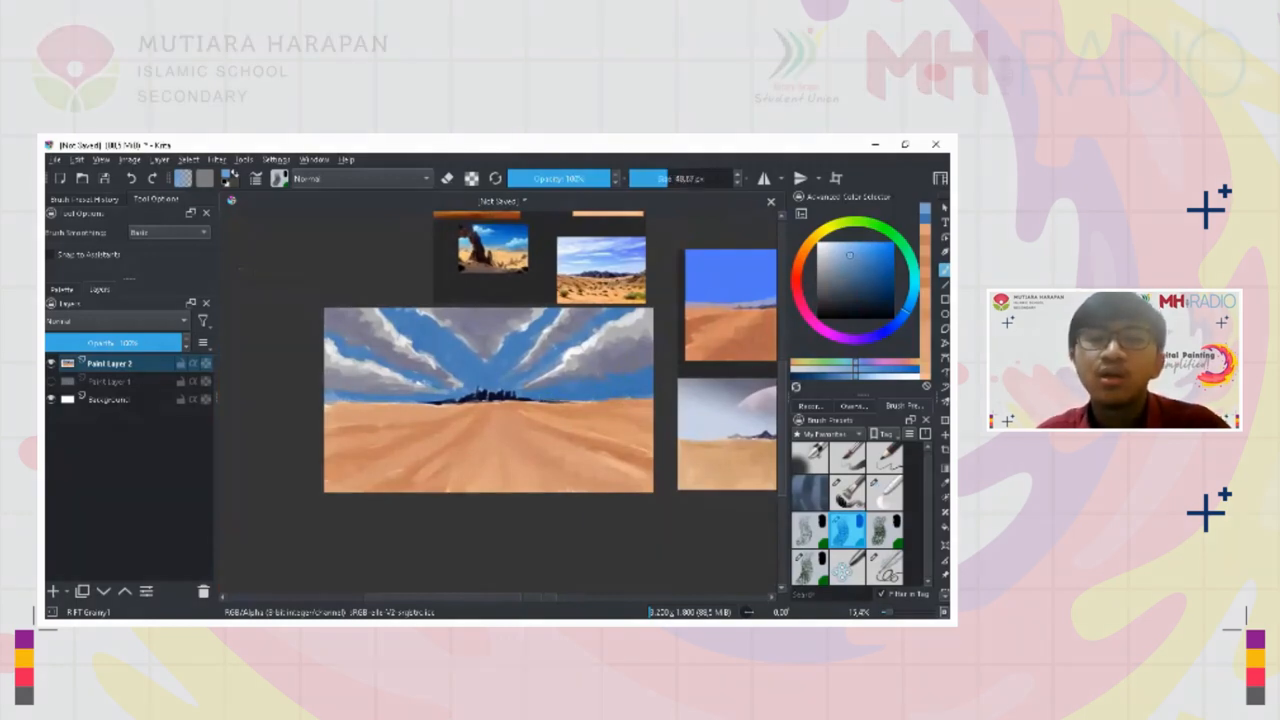
drag(447, 348, 452, 450)
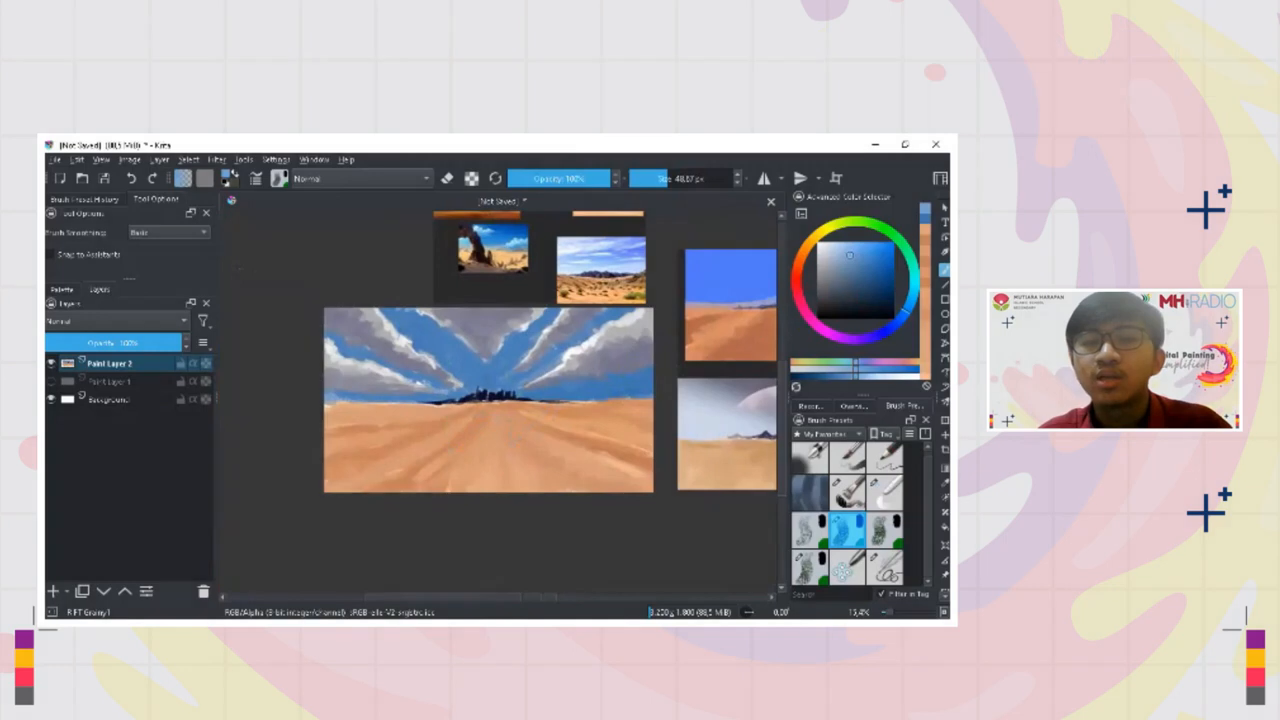
key(bracketright)
key(bracketright)
drag(590, 393, 656, 390)
ctrl+click(632, 391)
drag(563, 391, 544, 397)
click(851, 259)
drag(523, 393, 509, 395)
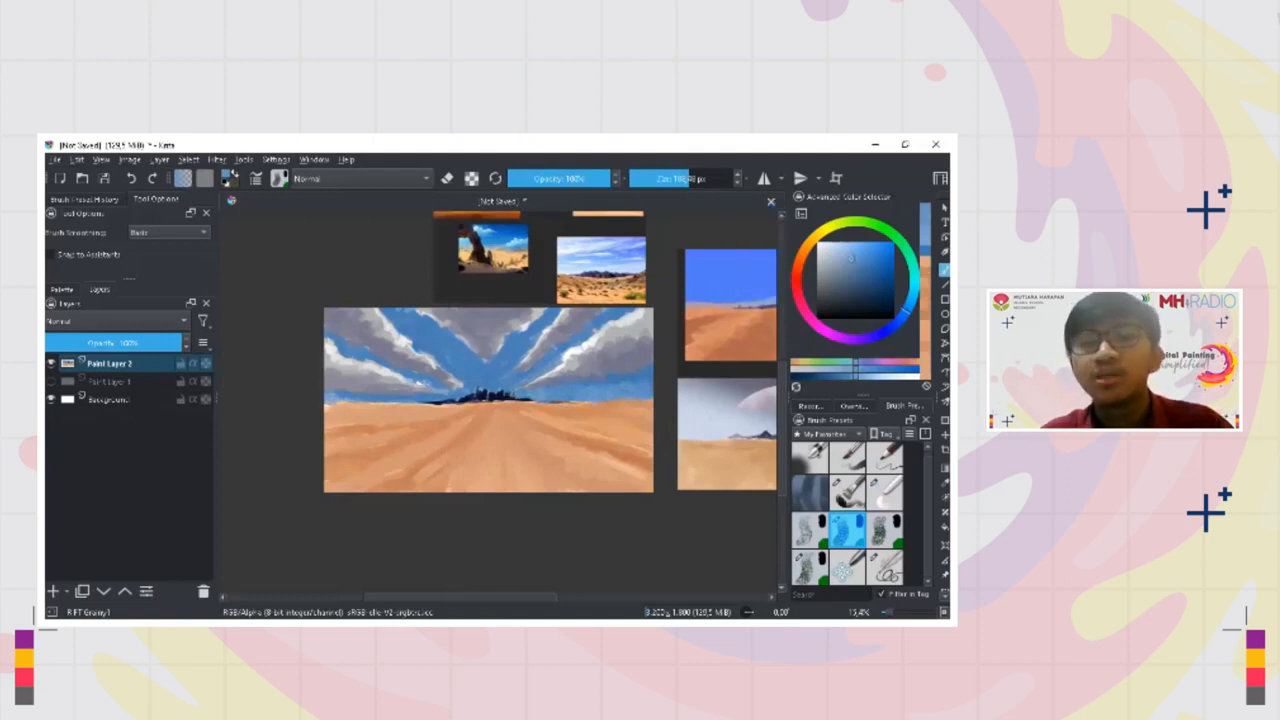
Blend sampled blue tones into the sky gaps between the clouds, above the mountains and along the left horizon
drag(543, 334, 557, 313)
drag(479, 381, 487, 383)
drag(398, 400, 426, 401)
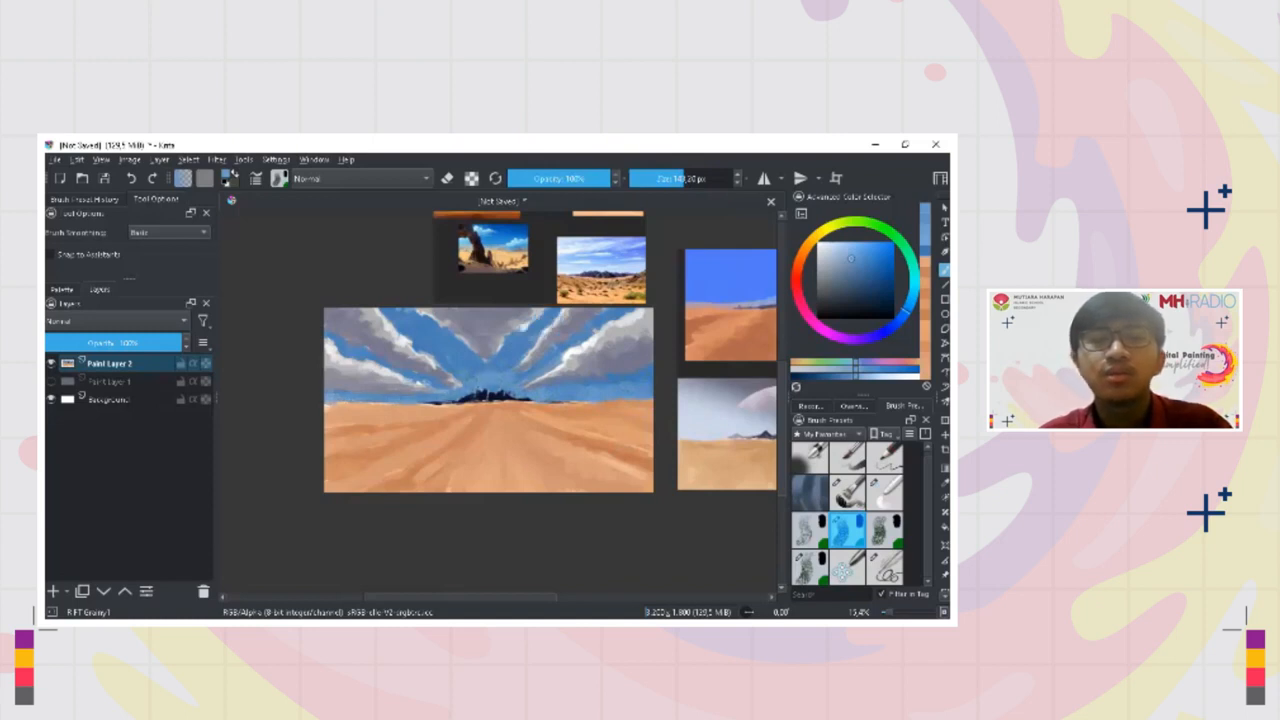
ctrl+click(464, 366)
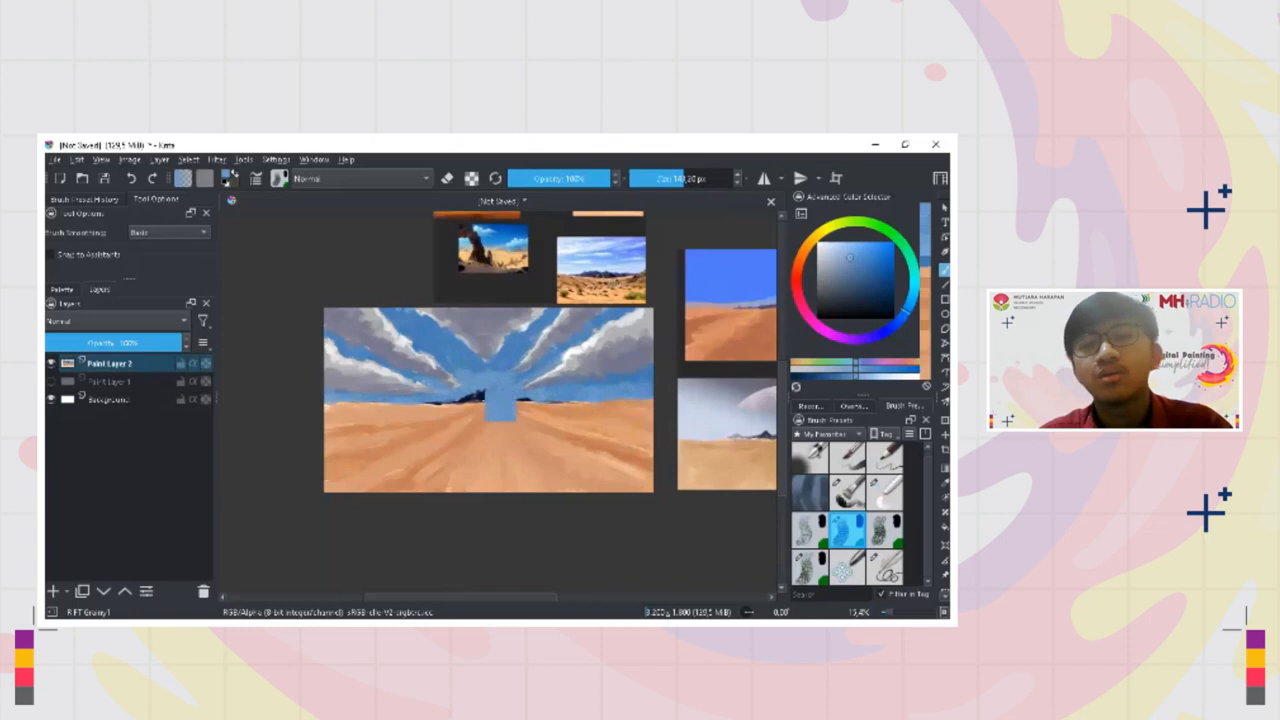
ctrl+click(453, 345)
ctrl+click(458, 352)
ctrl+click(460, 364)
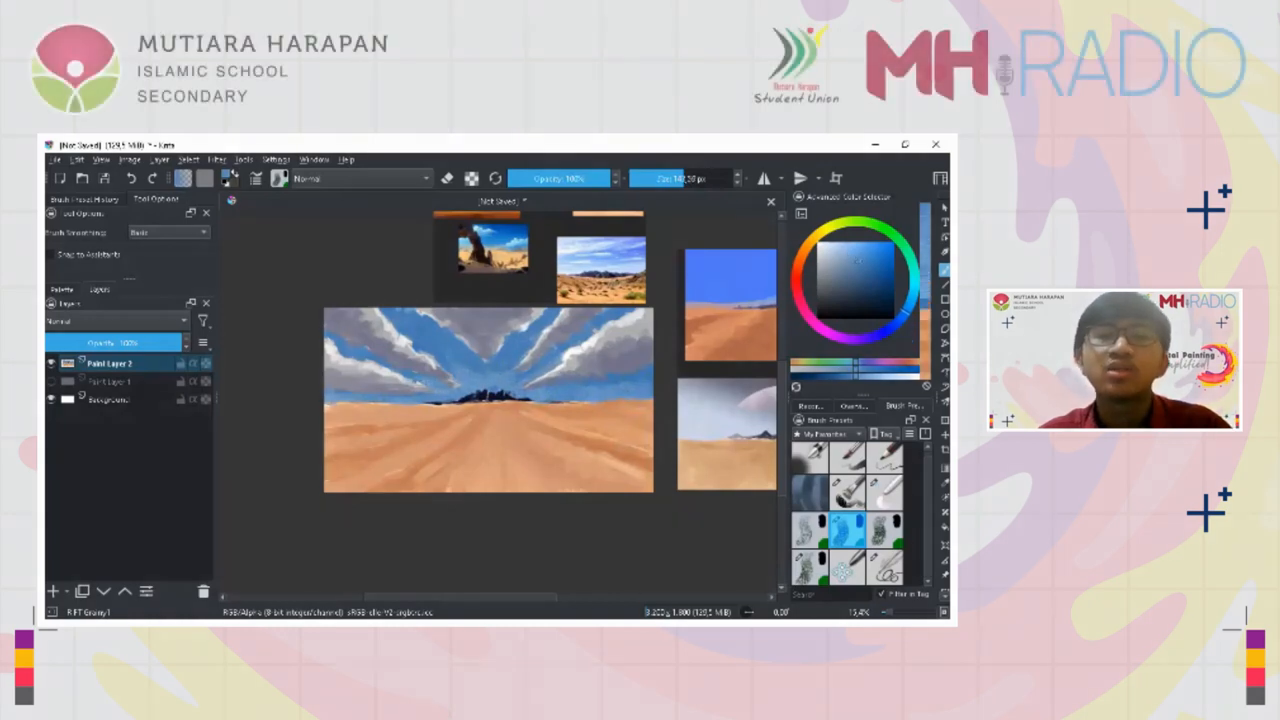
ctrl+click(484, 373)
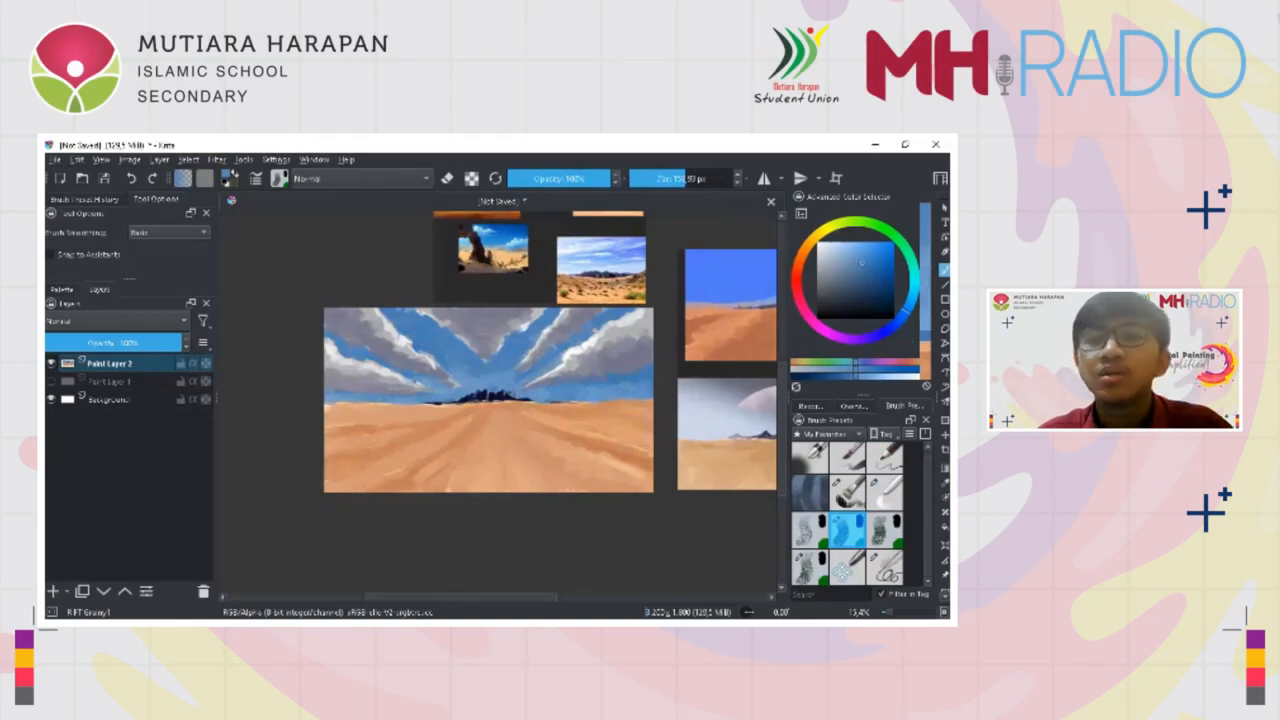
ctrl+click(539, 392)
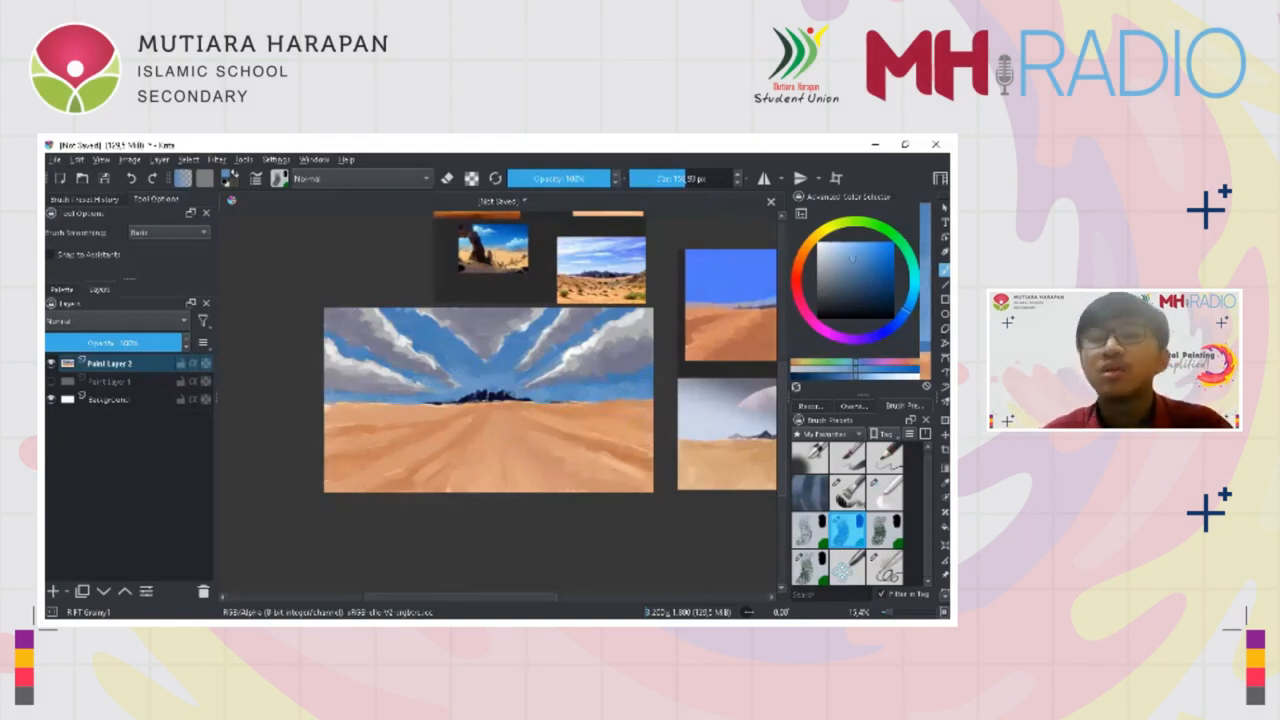
Mix a paler blue and paint a light haze along the right horizon beneath the clouds
ctrl+click(632, 345)
ctrl+click(630, 380)
drag(636, 389, 596, 390)
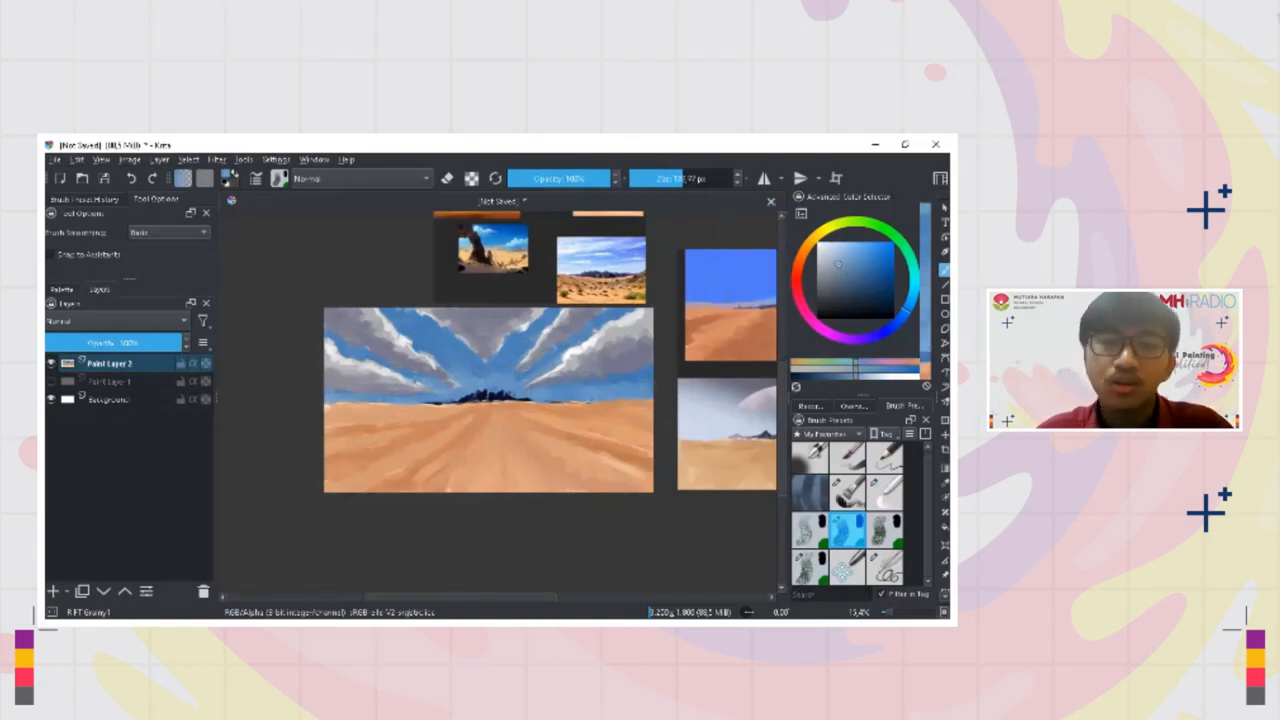
click(906, 310)
drag(838, 264, 832, 252)
drag(631, 399, 532, 399)
ctrl+click(591, 394)
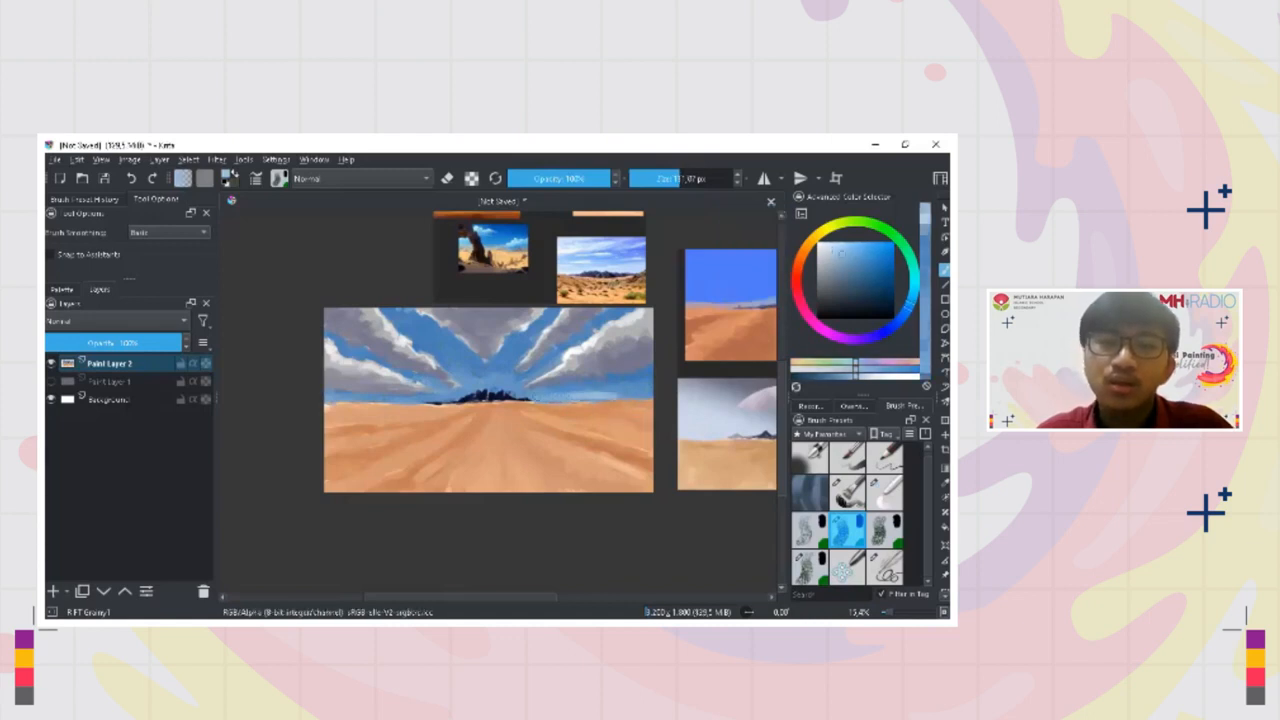
mouse_move(645, 399)
mouse_down()
mouse_move(668, 431)
mouse_move(621, 393)
mouse_up()
ctrl+click(640, 397)
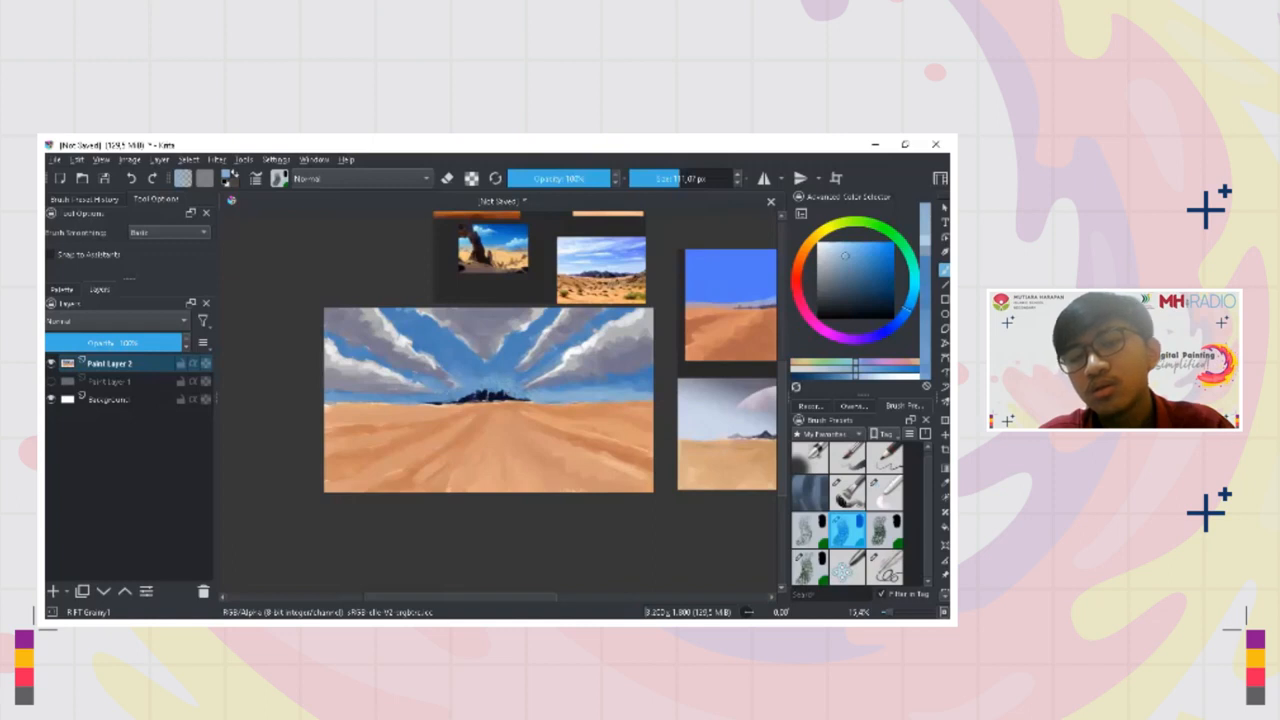
Touch up the sky above the left horizon and below the right-hand cloud with sampled blue tones
drag(366, 395, 376, 394)
ctrl+click(374, 393)
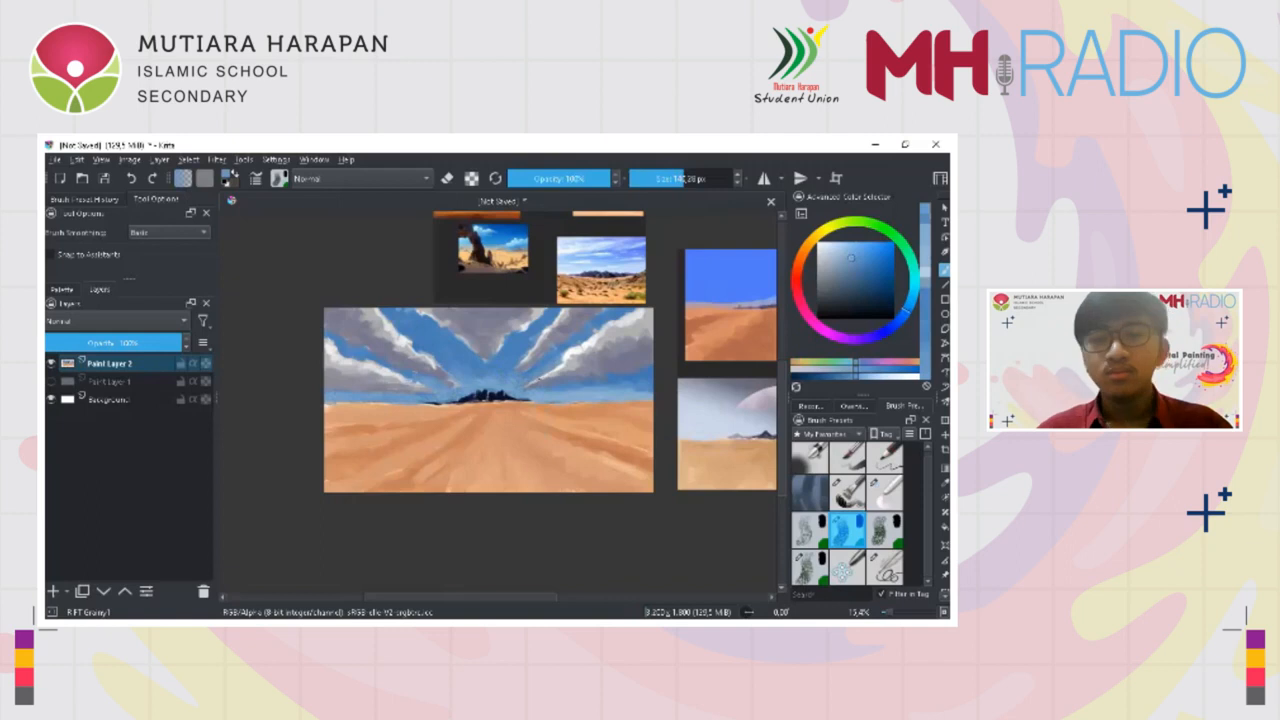
ctrl+click(605, 381)
mouse_move(606, 386)
shift+mouse_down()
mouse_move(622, 390)
mouse_move(600, 396)
shift+mouse_up()
Sample the cloud's purple-grey, darken it, and shade the right-hand and top centre clouds
scroll(646, 377, down, 2)
scroll(600, 395, up, 2)
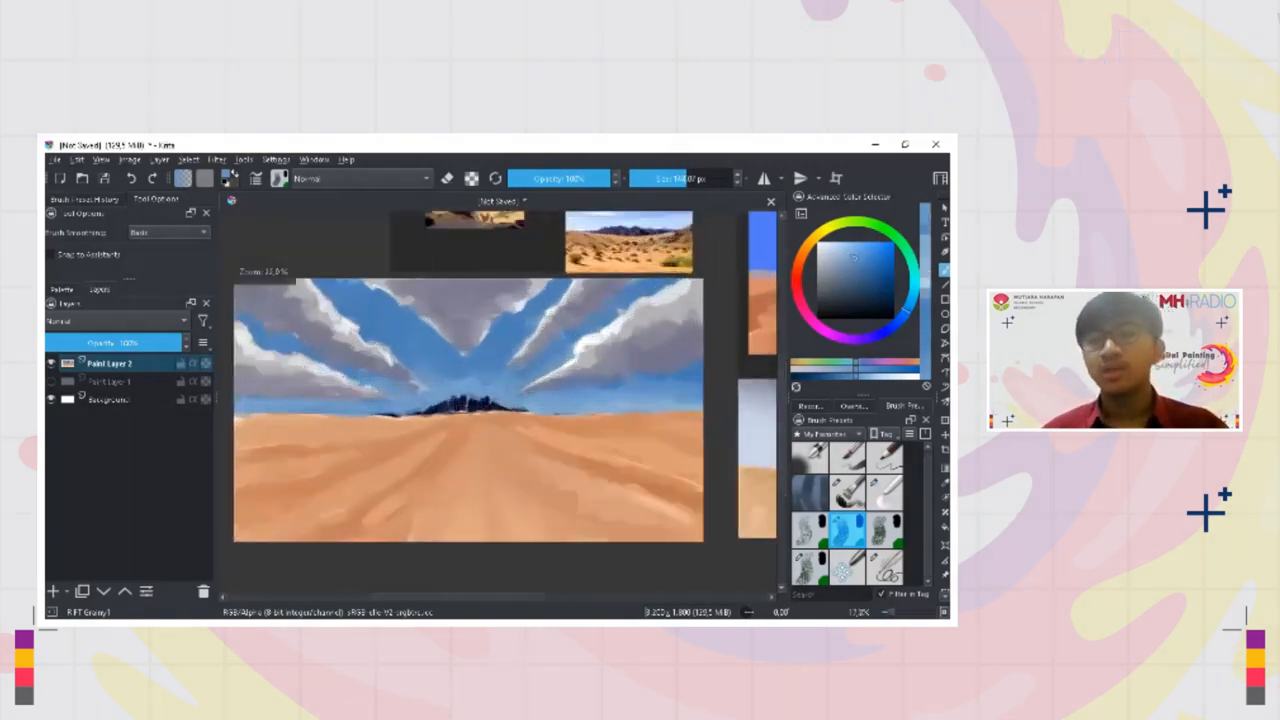
ctrl+click(667, 352)
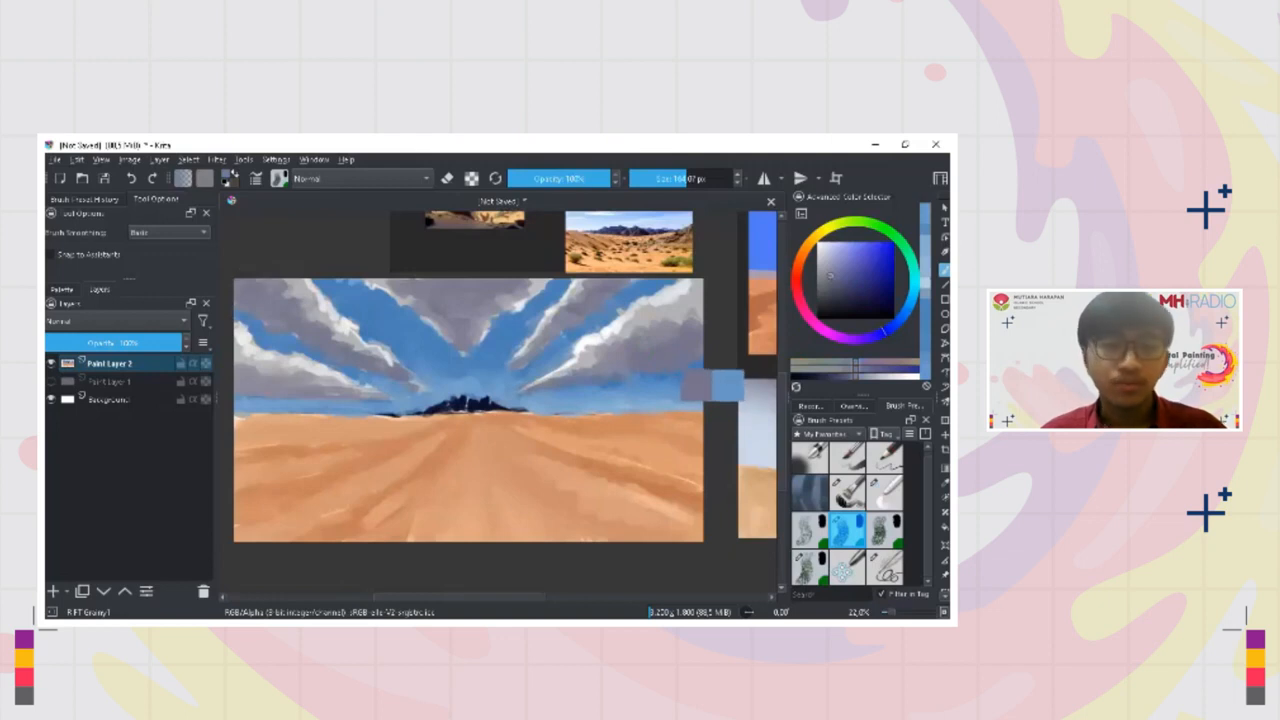
drag(832, 276, 844, 285)
mouse_move(667, 345)
mouse_down()
mouse_move(690, 345)
mouse_move(624, 365)
mouse_up()
key(ctrl+z)
mouse_move(490, 288)
mouse_down()
mouse_move(432, 292)
mouse_move(462, 300)
mouse_move(397, 288)
mouse_move(452, 284)
mouse_move(462, 337)
mouse_move(540, 337)
mouse_up()
ctrl+click(478, 291)
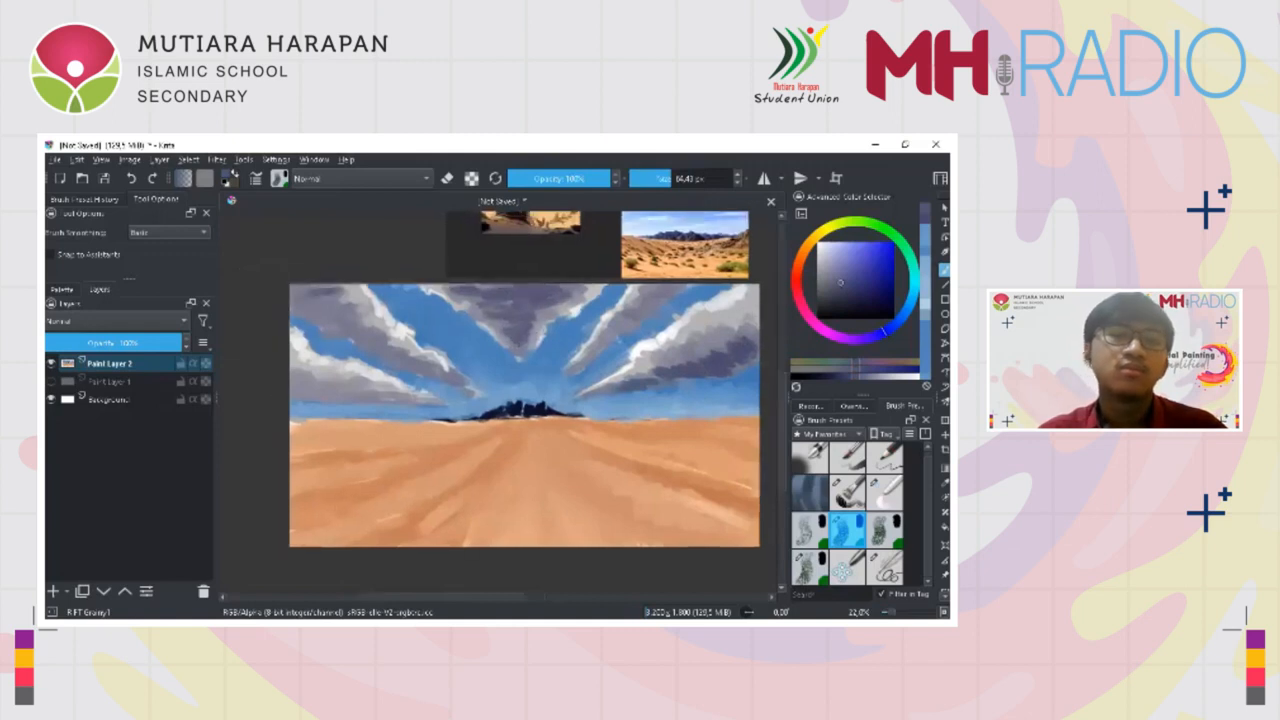
Add dark purple-grey shadows to the upper and lower clouds on the left side of the sky
mouse_move(324, 320)
mouse_down()
mouse_move(372, 328)
mouse_move(368, 346)
mouse_up()
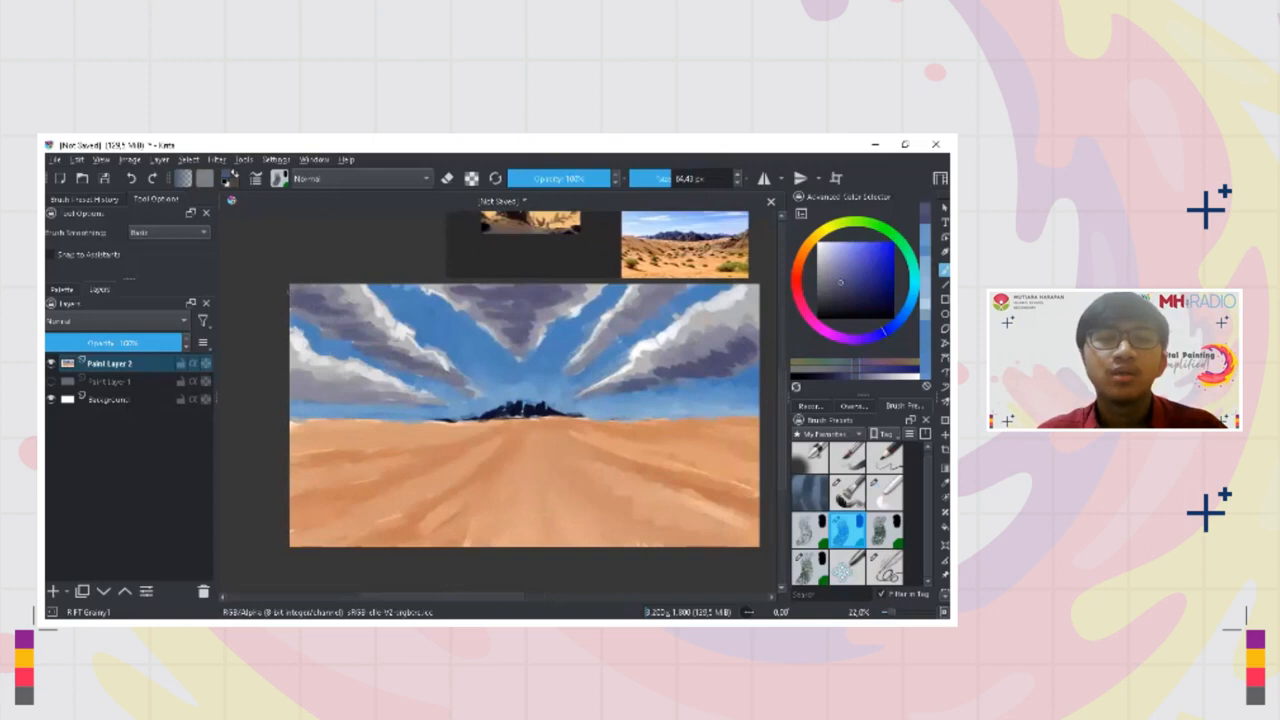
mouse_move(291, 380)
mouse_down()
mouse_move(428, 402)
mouse_move(369, 391)
mouse_up()
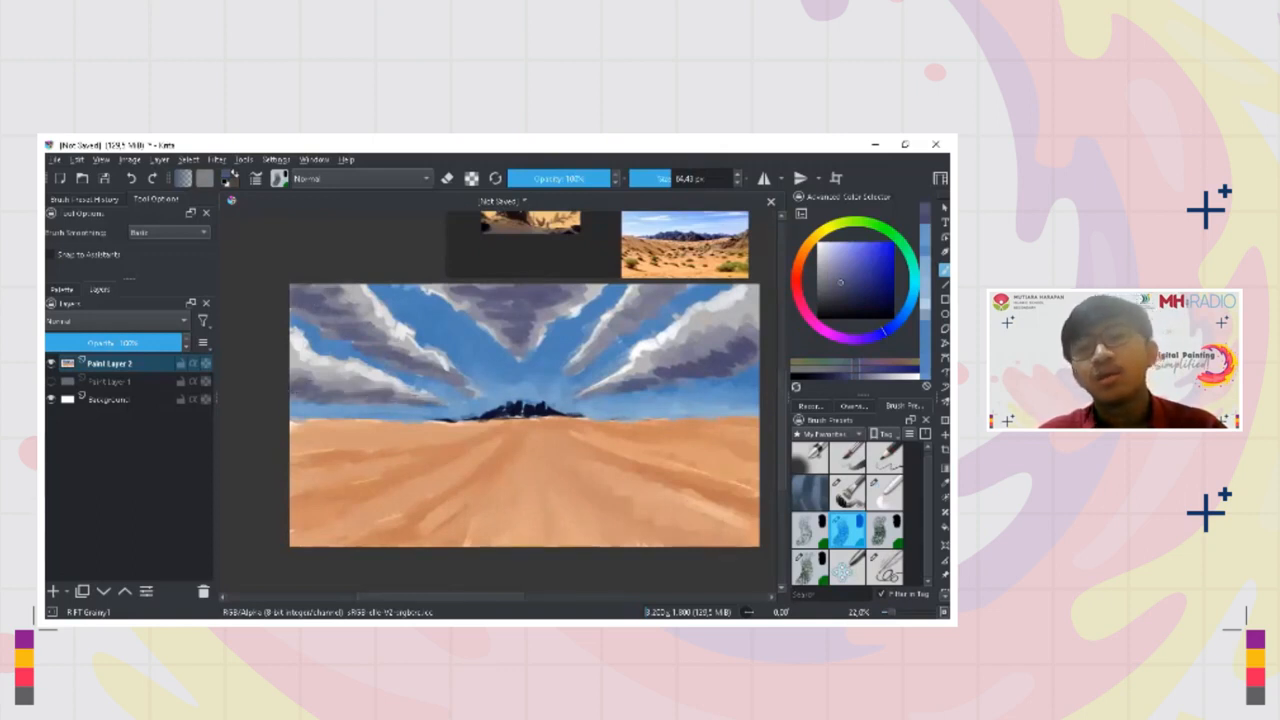
scroll(554, 365, down, 2)
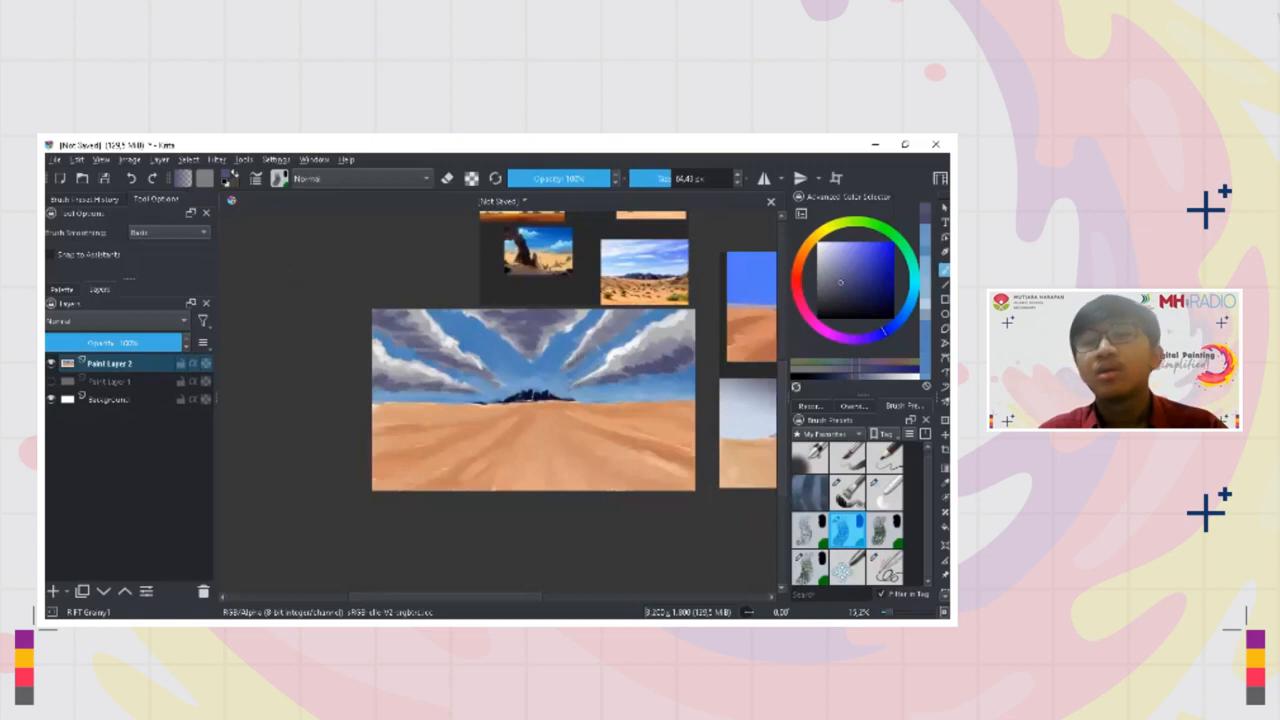
Sample the sky blue and cloud purple-grey and touch up the sky below the centre and right-hand clouds
scroll(588, 359, up, 2)
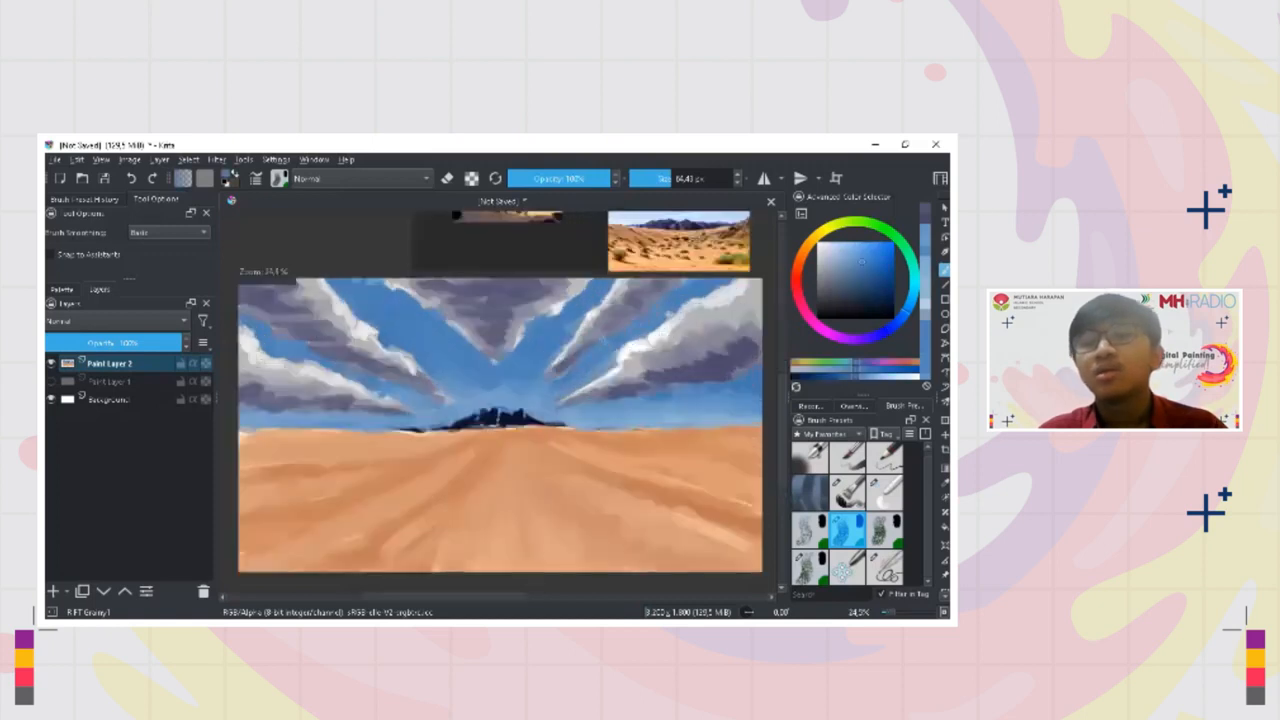
ctrl+click(565, 363)
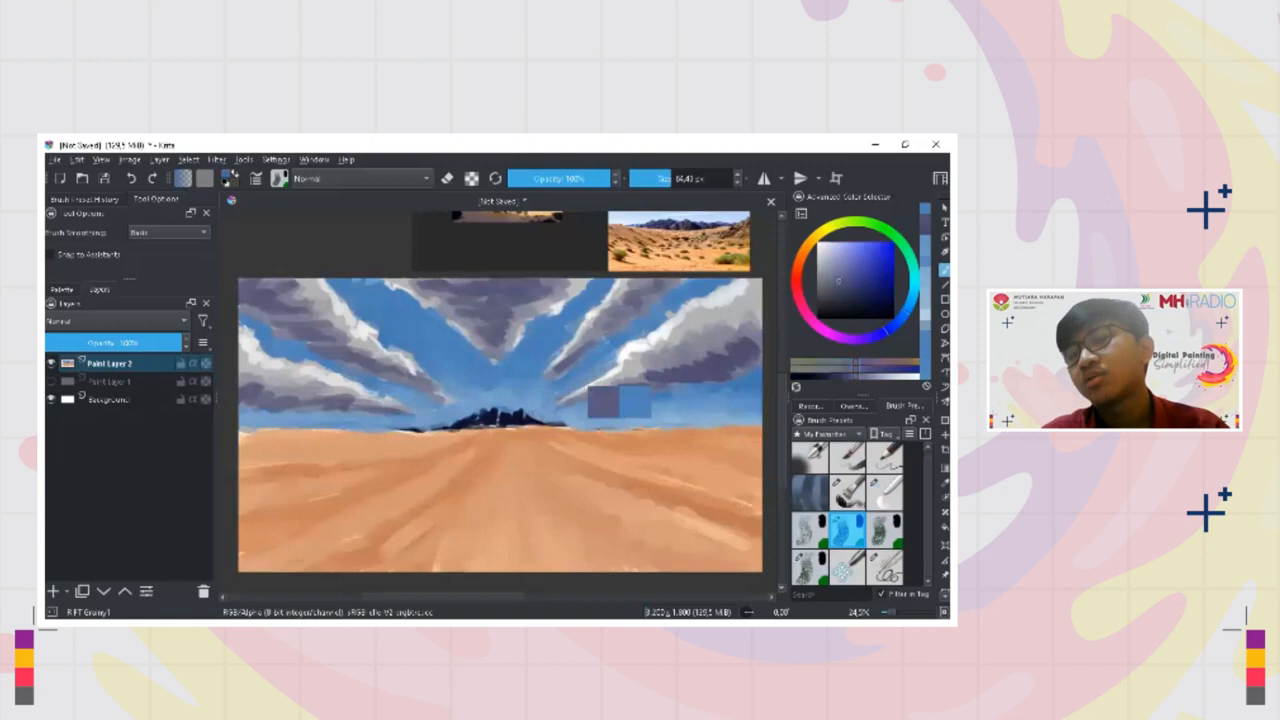
drag(562, 362, 553, 371)
ctrl+click(568, 373)
key(bracketright)
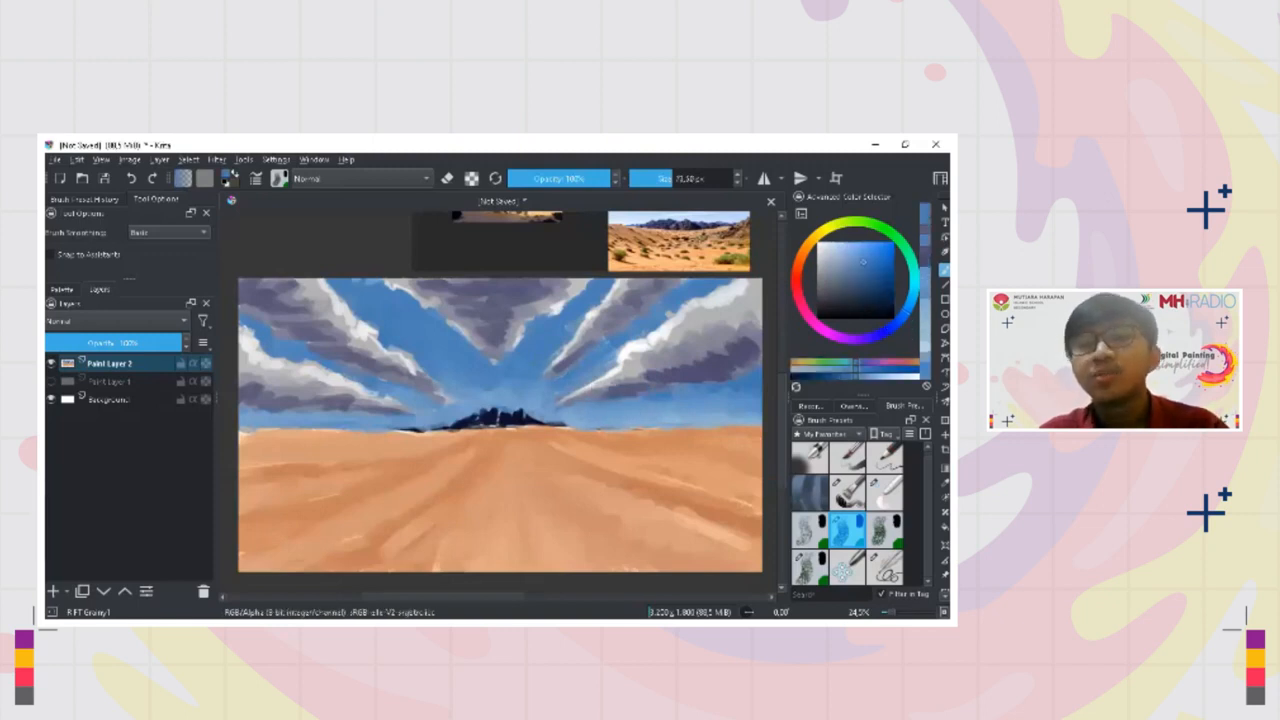
ctrl+click(509, 381)
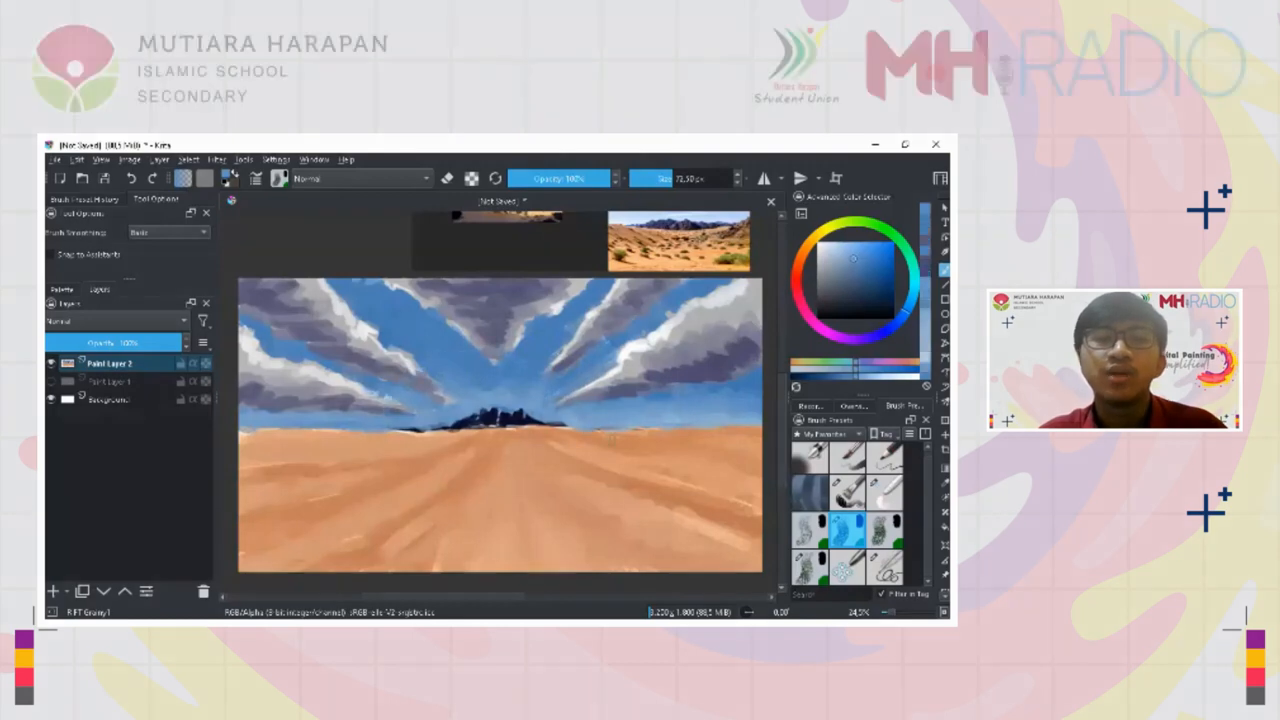
Shorten the lower tip of the top centre cloud by painting over it with sampled sky blue
ctrl+click(540, 425)
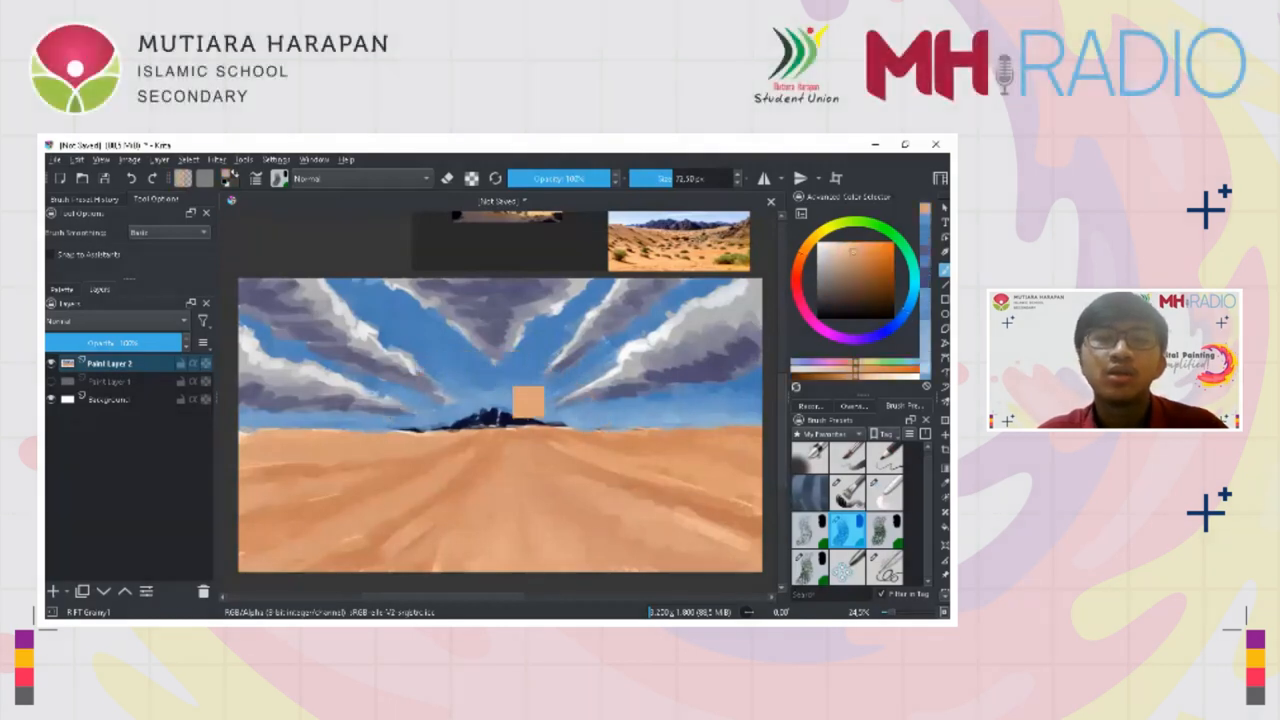
ctrl+click(485, 371)
drag(494, 371, 509, 371)
ctrl+click(509, 375)
ctrl+click(518, 342)
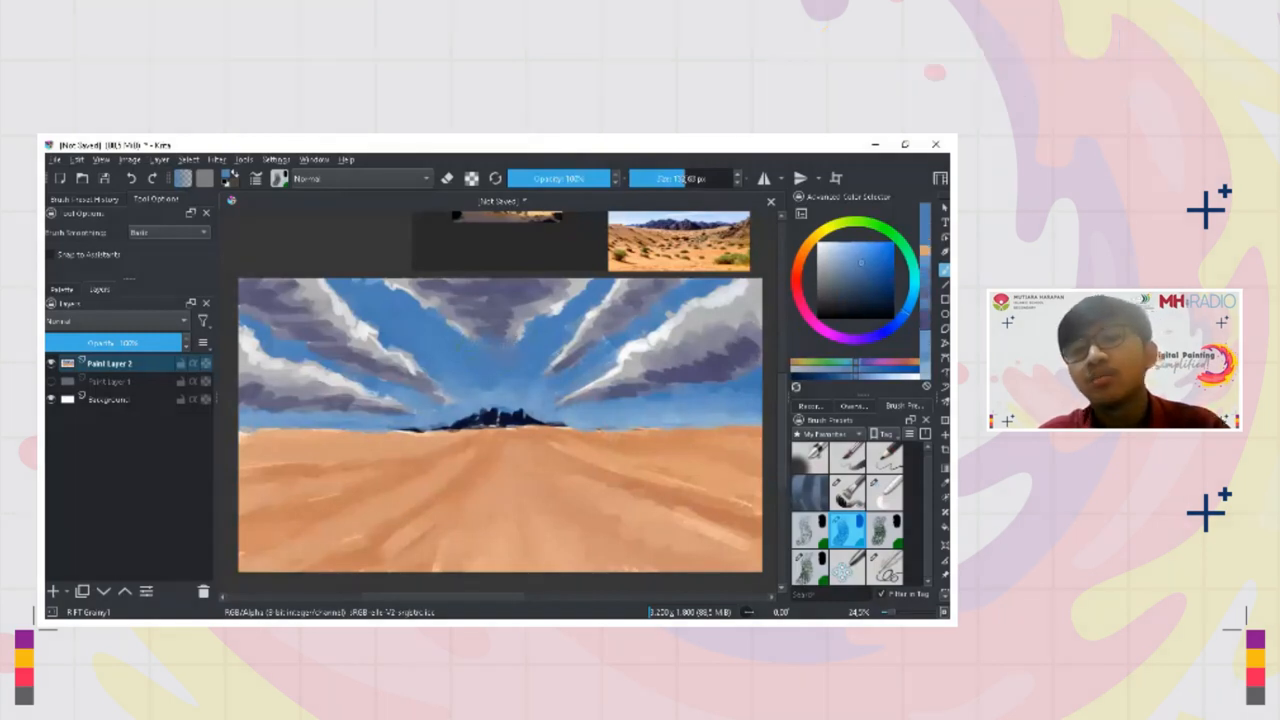
Smooth the blue sky above the mountains and along the inner edges of the left and right clouds
mouse_move(455, 398)
mouse_down()
mouse_move(412, 409)
mouse_move(388, 397)
mouse_up()
ctrl+click(476, 409)
ctrl+click(420, 408)
ctrl+click(402, 402)
ctrl+click(541, 393)
ctrl+click(568, 386)
mouse_move(562, 412)
mouse_down()
mouse_move(580, 408)
mouse_move(570, 355)
mouse_move(583, 324)
mouse_up()
ctrl+click(552, 346)
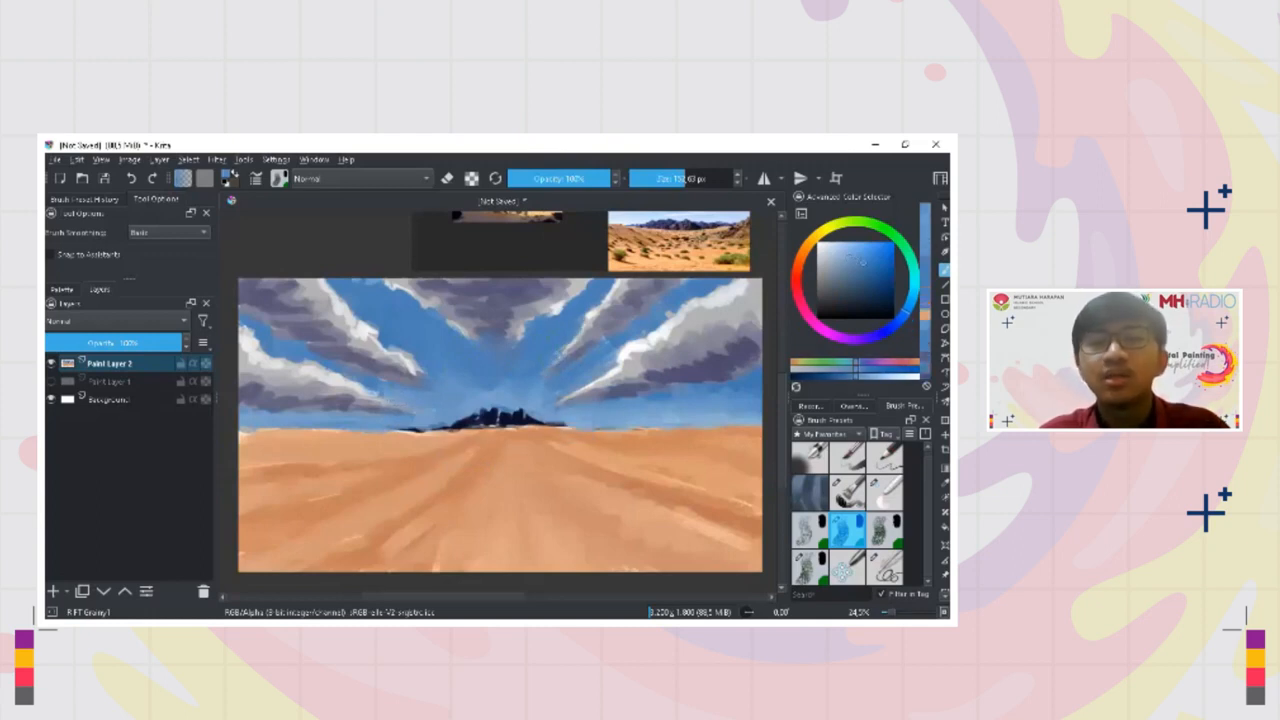
Reduce the brush size and touch up the shading of the large right-hand cloud
key(bracketleft)
key(bracketleft)
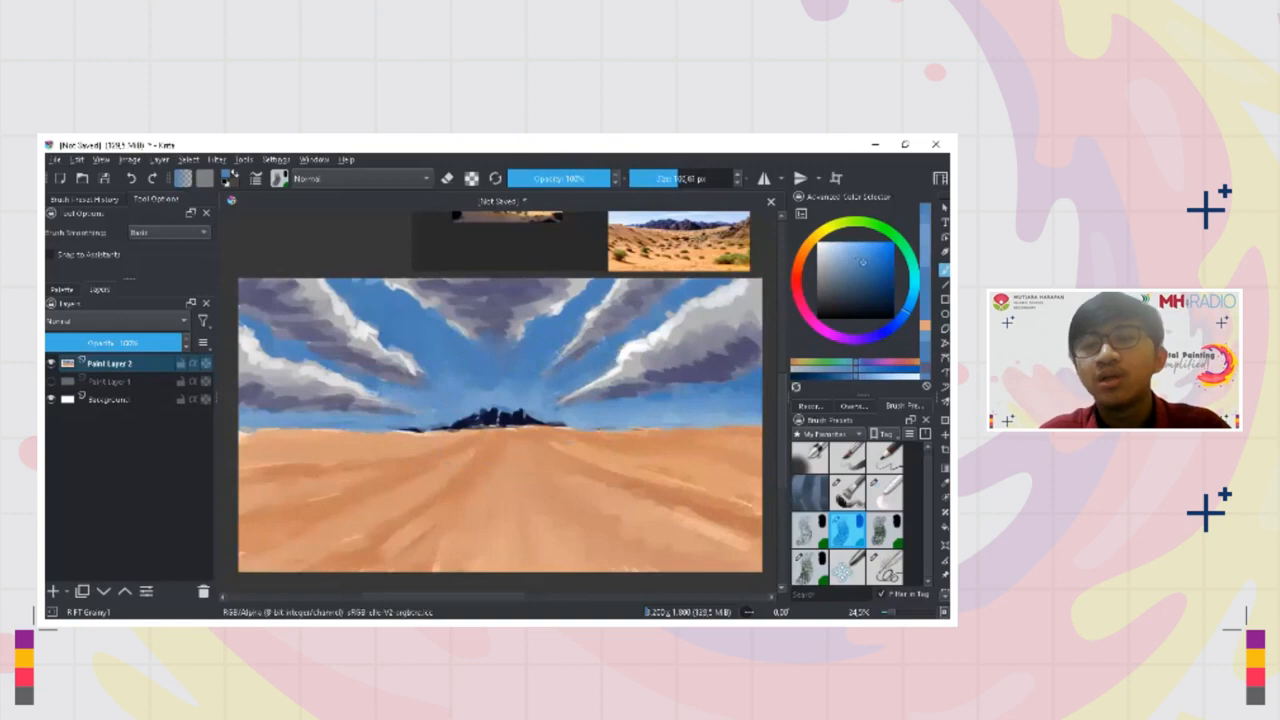
mouse_move(640, 366)
mouse_down()
mouse_move(614, 370)
mouse_move(624, 350)
mouse_up()
ctrl+click(630, 354)
key(bracketleft)
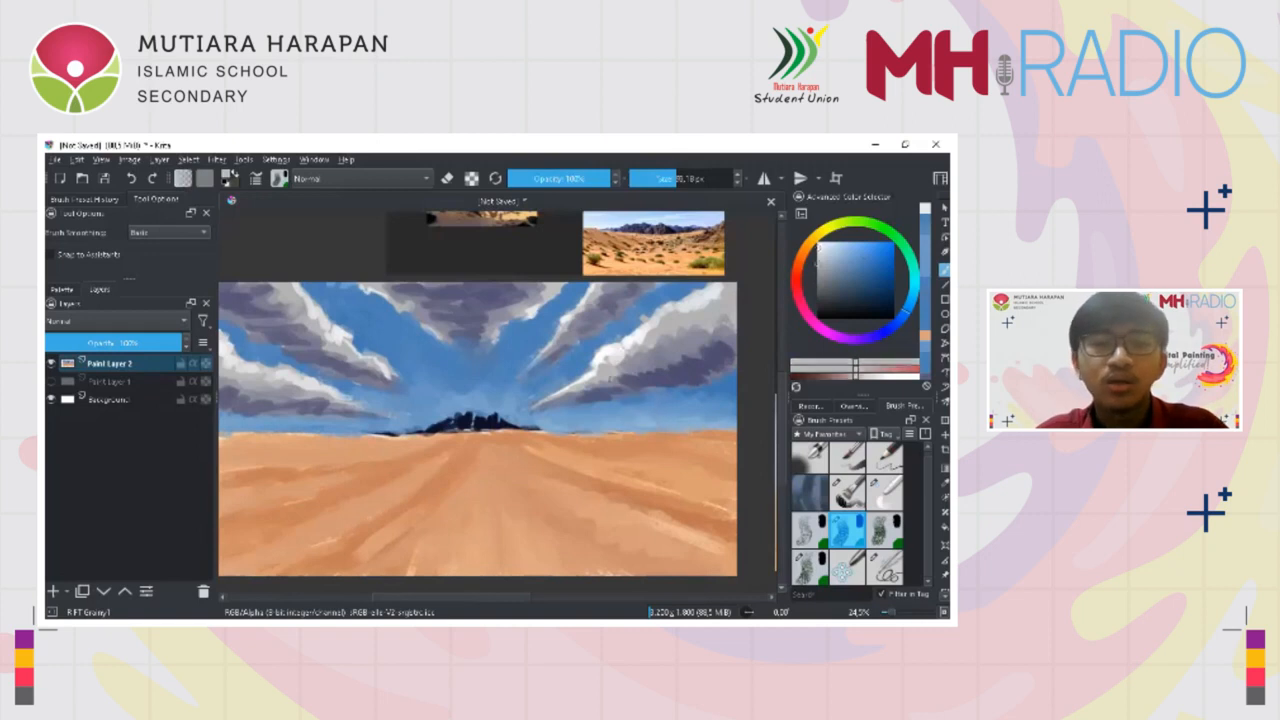
Sample the mountains' dark navy and handwrite "Aerial Diffusio" across the sand in the foreground
ctrl+click(502, 424)
mouse_move(506, 422)
shift+mouse_down()
mouse_move(483, 422)
mouse_move(433, 516)
shift+mouse_up()
drag(453, 470, 460, 515)
drag(442, 493, 482, 508)
mouse_move(489, 508)
mouse_down()
mouse_move(506, 492)
mouse_move(538, 516)
mouse_up()
mouse_move(550, 486)
mouse_down()
mouse_move(549, 514)
mouse_move(498, 560)
mouse_up()
mouse_move(500, 524)
mouse_down()
mouse_move(514, 538)
mouse_move(504, 562)
mouse_up()
drag(525, 542, 530, 556)
drag(524, 540, 540, 538)
mouse_move(546, 540)
mouse_down()
mouse_move(546, 556)
mouse_move(586, 550)
mouse_up()
mouse_move(596, 534)
mouse_down()
mouse_move(586, 554)
mouse_move(598, 552)
mouse_up()
drag(608, 538, 610, 552)
drag(614, 540, 624, 552)
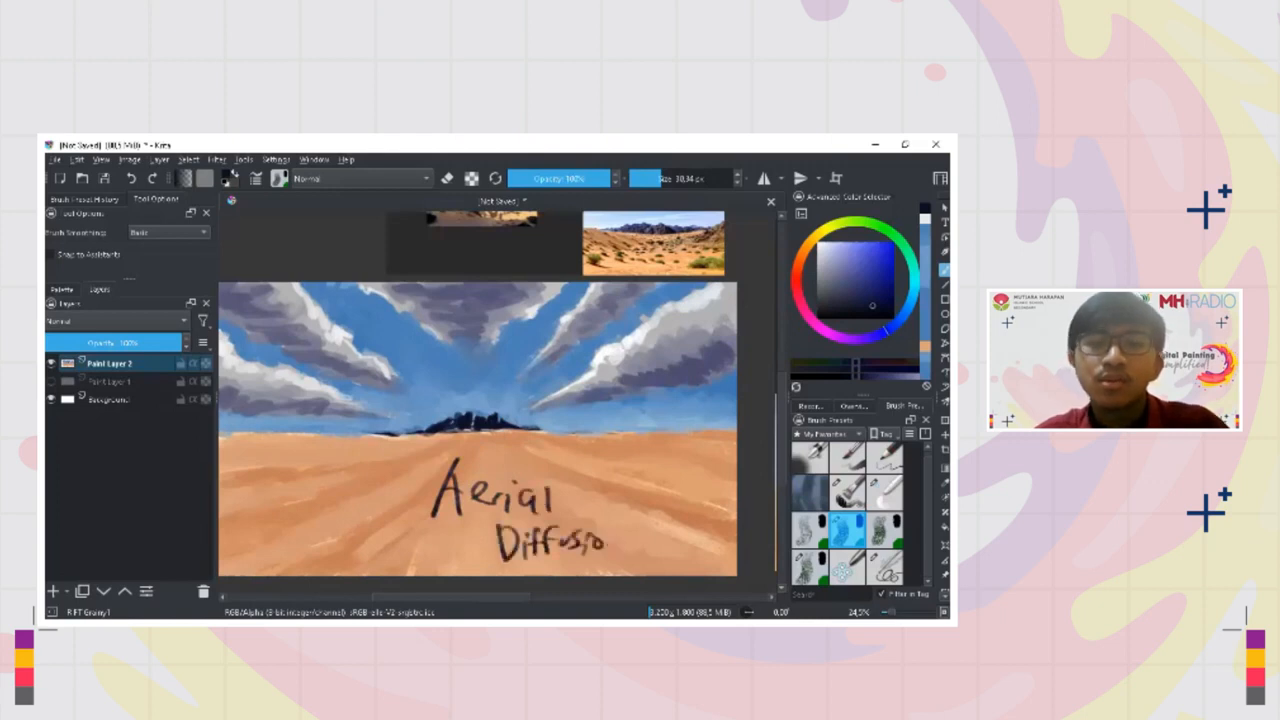
Undo the handwritten lettering on the sand
key(ctrl+z)
key(ctrl+z)
key(ctrl+z)
key(ctrl+z)
key(ctrl+z)
key(ctrl+z)
key(ctrl+z)
key(ctrl+z)
key(ctrl+z)
key(ctrl+z)
key(ctrl+z)
key(ctrl+z)
key(ctrl+z)
key(ctrl+z)
key(ctrl+z)
key(ctrl+z)
key(ctrl+z)
key(ctrl+z)
key(ctrl+z)
key(ctrl+z)
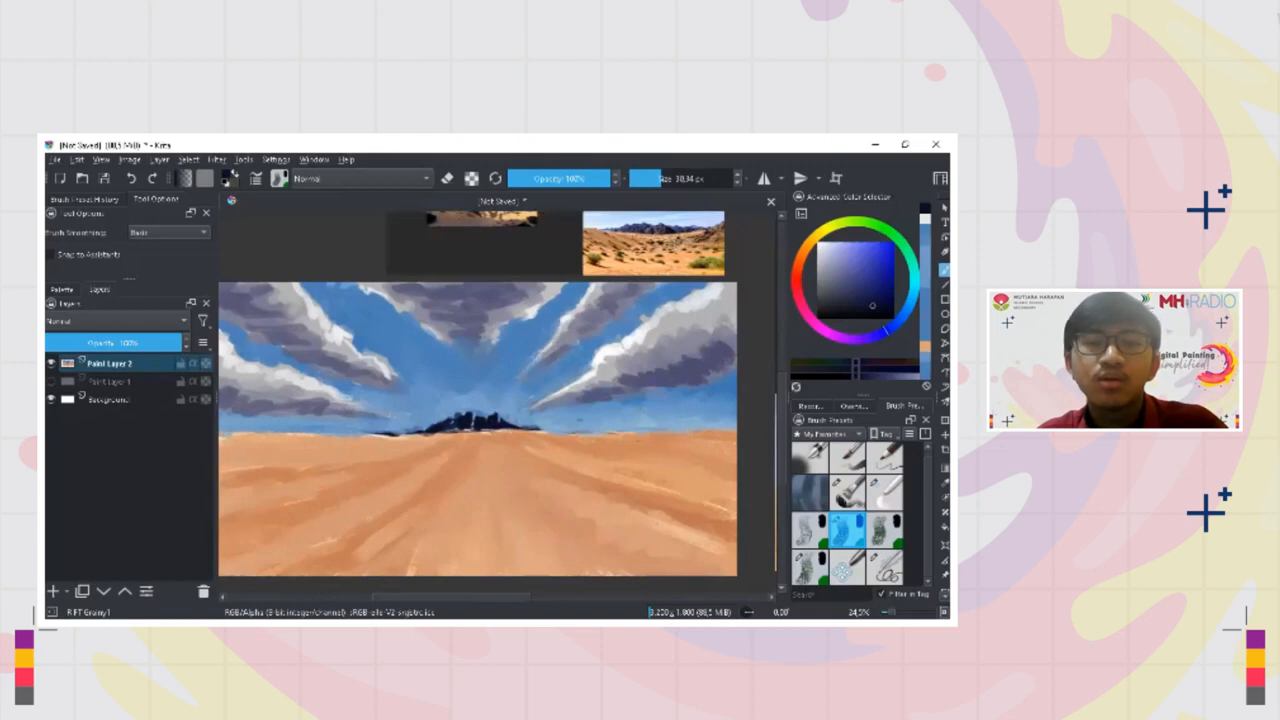
Sample the cloud's purple-grey and touch up the lower part of the top centre cloud
drag(572, 384, 604, 402)
scroll(600, 400, down, 2)
ctrl+click(545, 362)
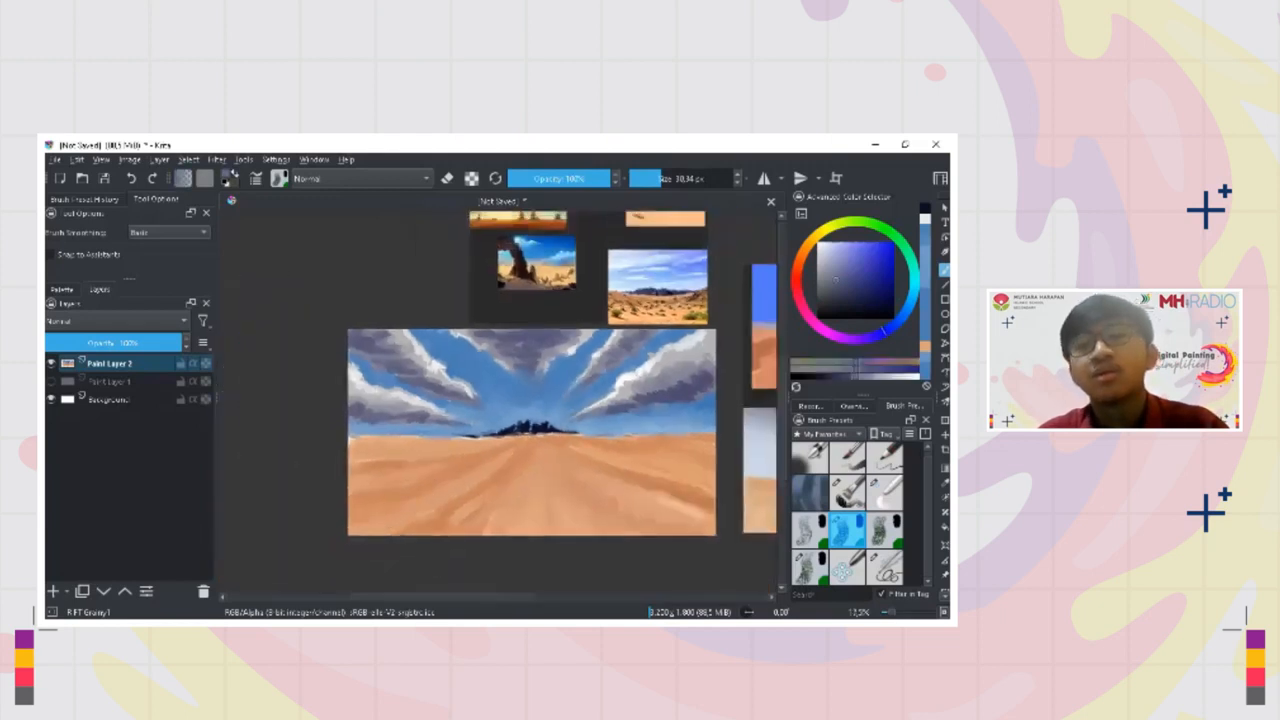
click(540, 363)
ctrl+click(529, 363)
ctrl+click(547, 365)
click(540, 364)
ctrl+click(504, 364)
click(507, 364)
scroll(552, 397, down, 1)
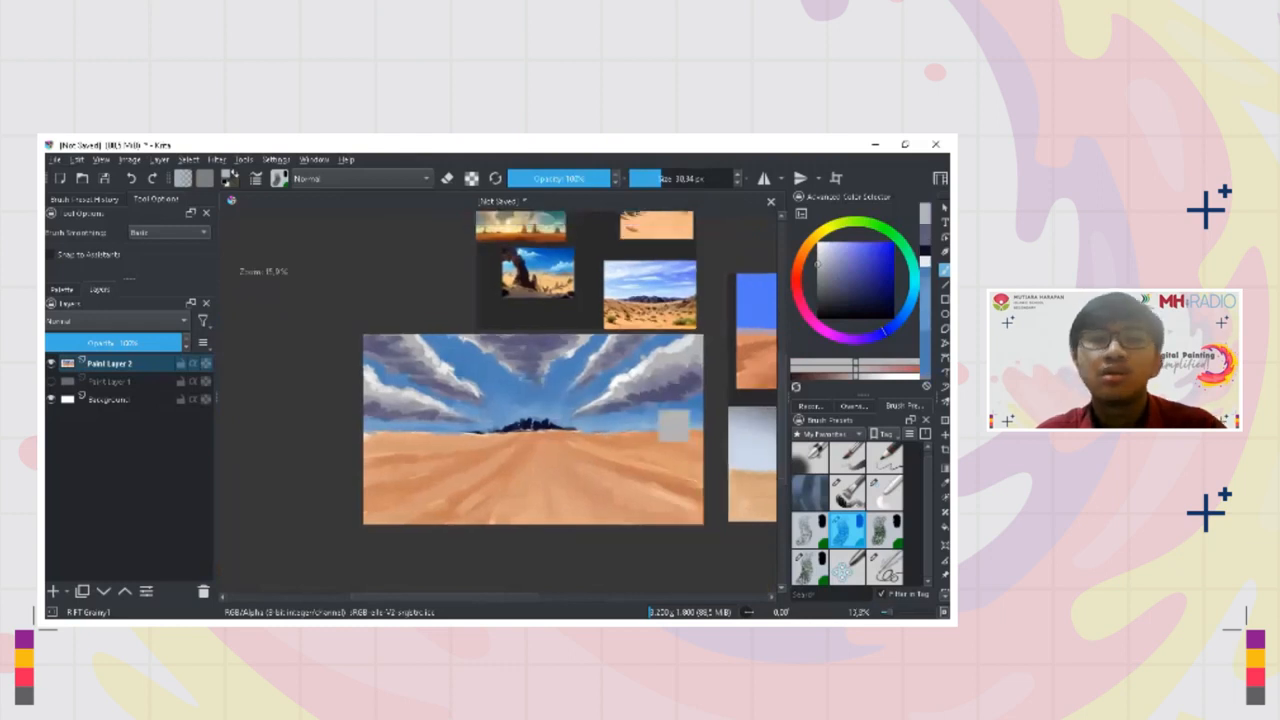
Refine the lower edge of the large right-hand cloud with sampled light grey and purple-grey
ctrl+click(640, 390)
shift+drag(636, 391, 640, 391)
drag(638, 390, 636, 392)
drag(636, 391, 622, 394)
ctrl+click(632, 384)
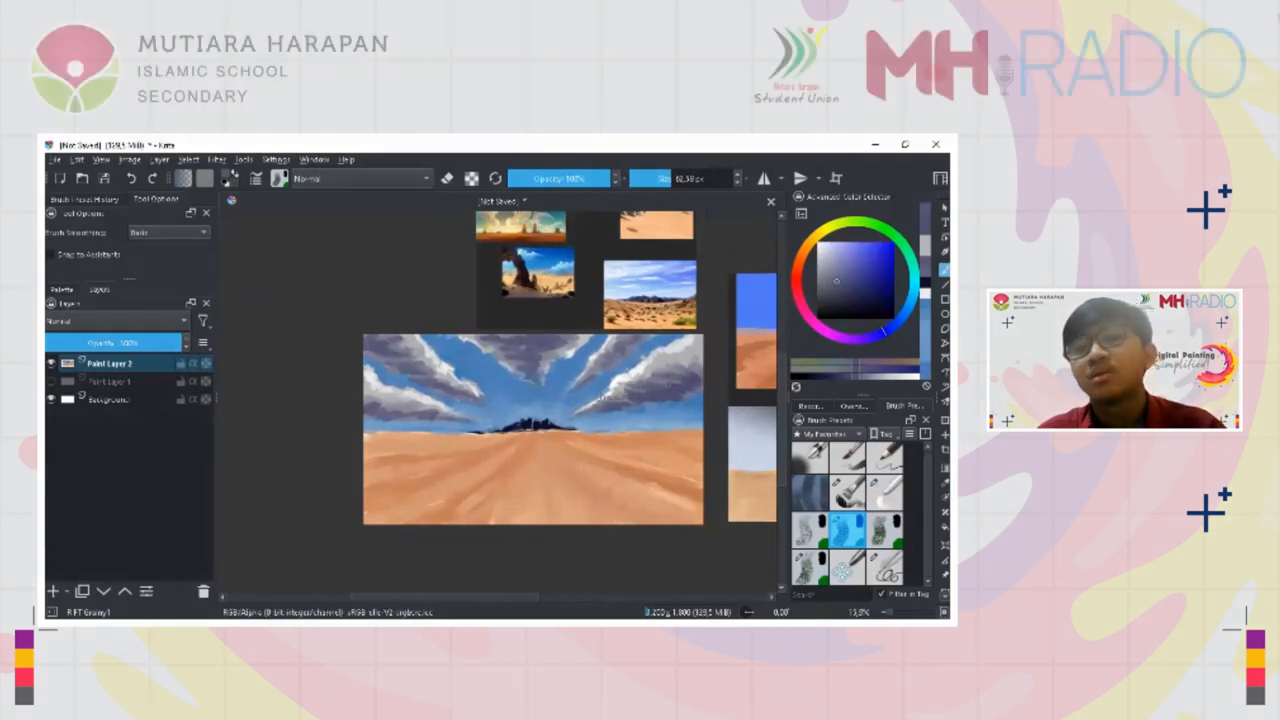
Touch up the sky on both sides of the mountains with sampled blue
ctrl+drag(586, 421, 586, 438)
mouse_move(464, 424)
mouse_down()
mouse_move(470, 434)
mouse_move(470, 415)
mouse_up()
ctrl+click(540, 408)
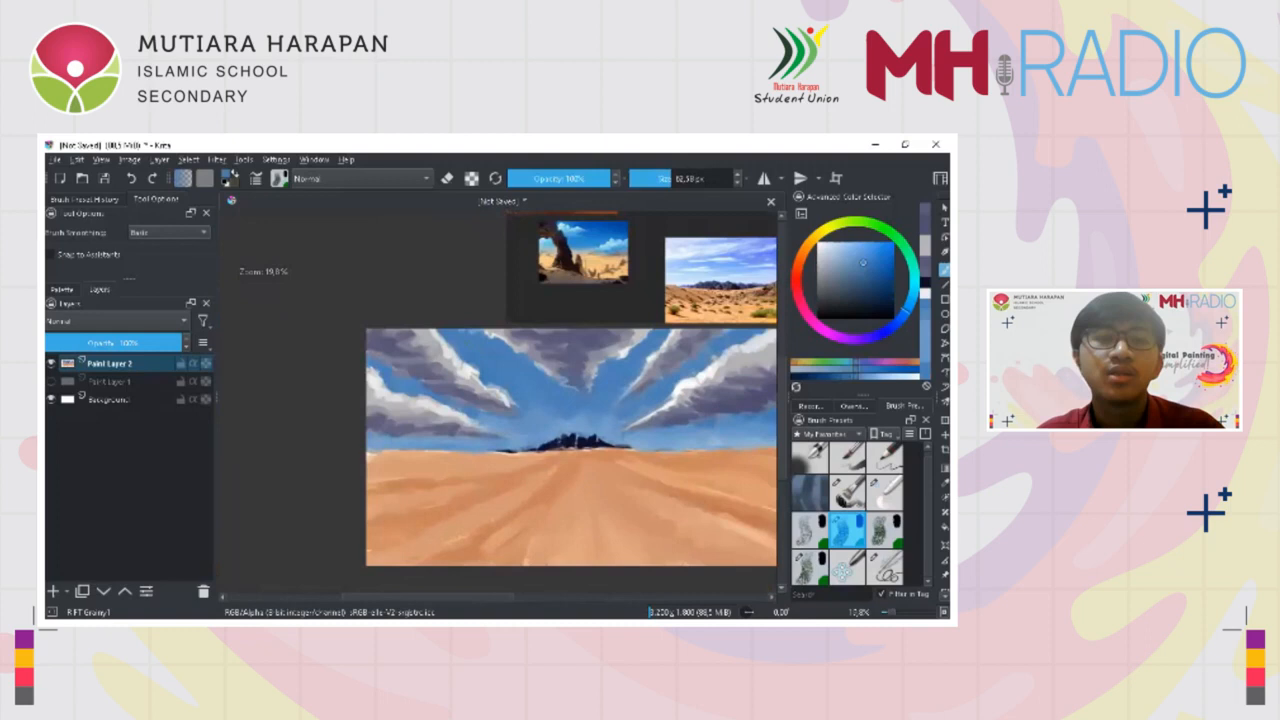
drag(491, 369, 421, 353)
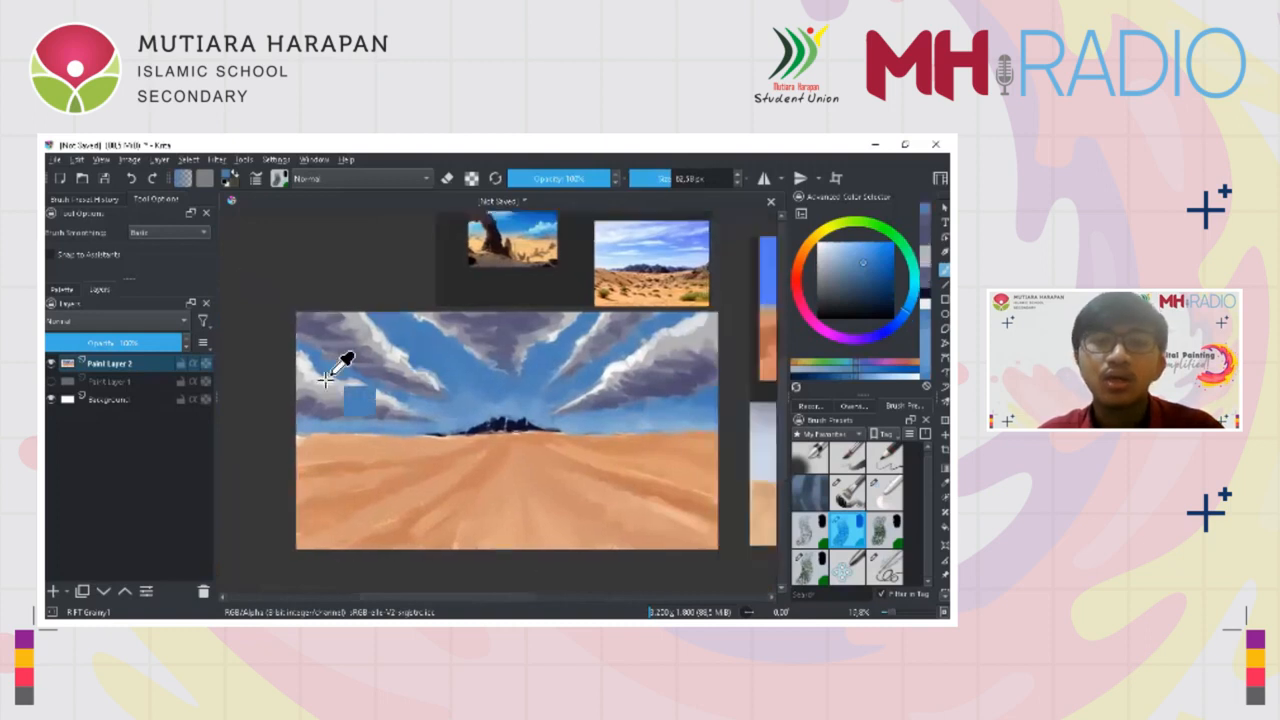
Clean up the horizon and the base of the mountains with sampled sand tones
ctrl+click(350, 440)
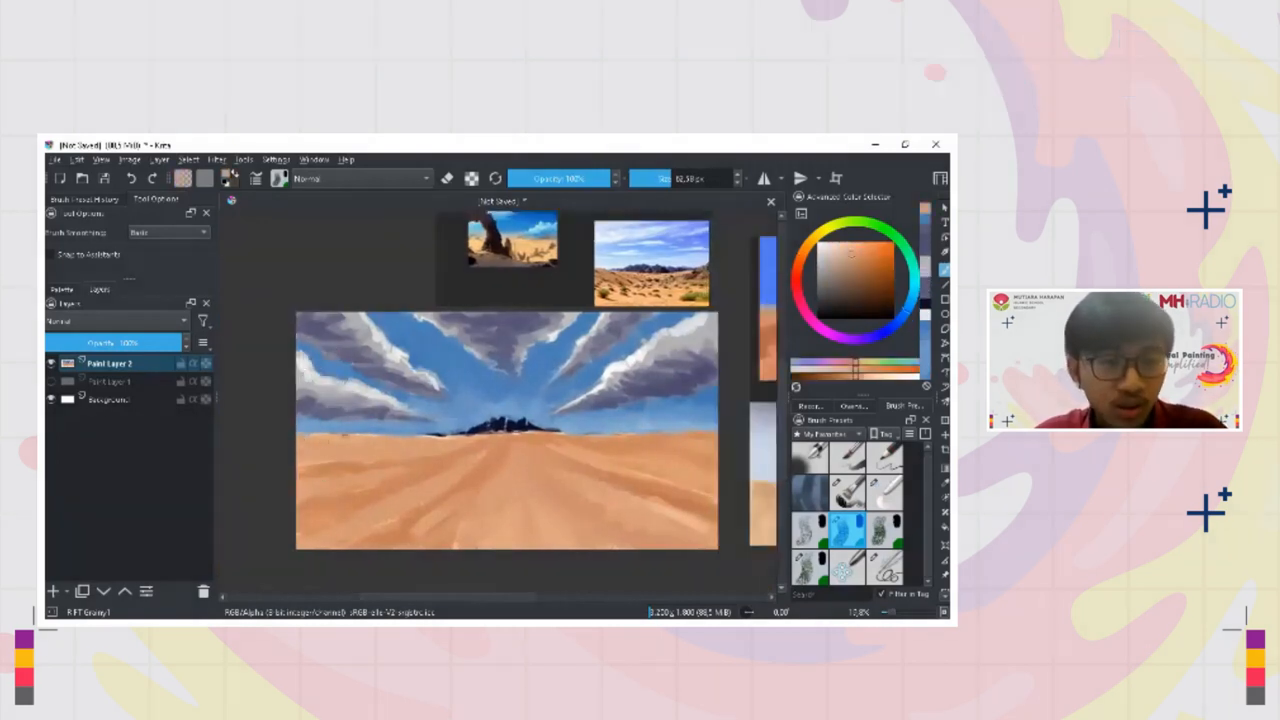
ctrl+drag(466, 434, 466, 390)
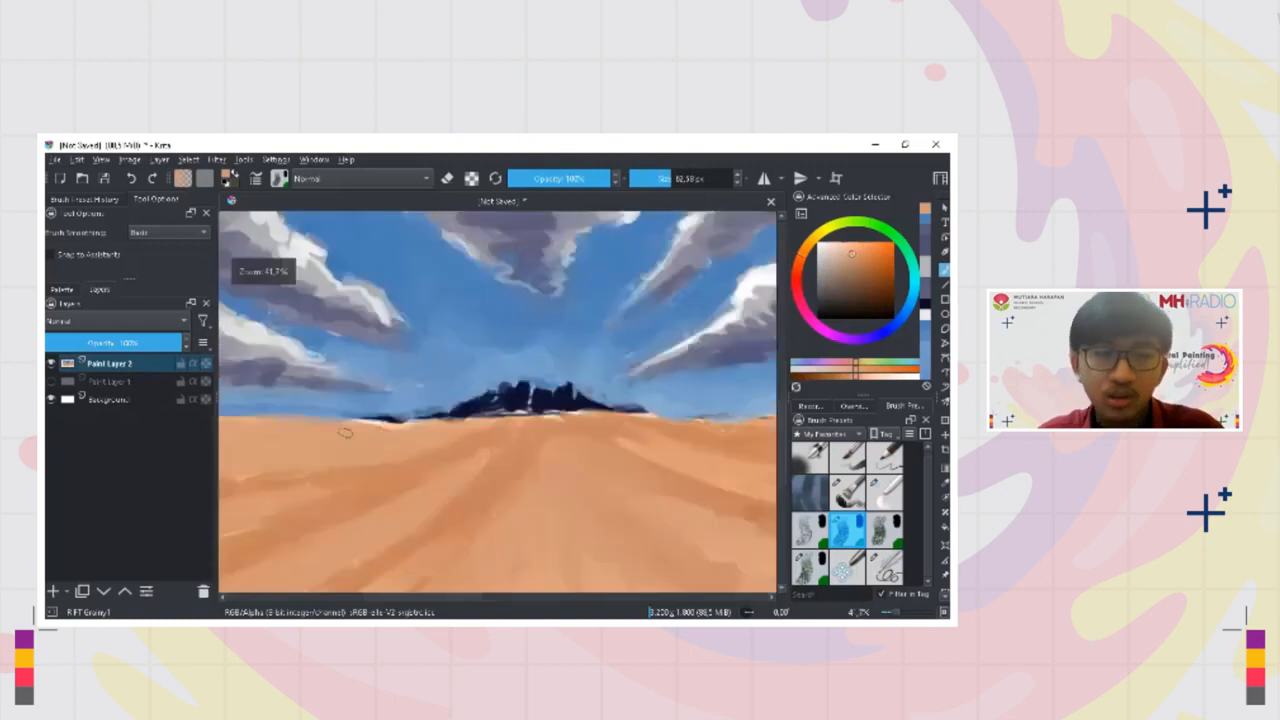
drag(371, 421, 410, 419)
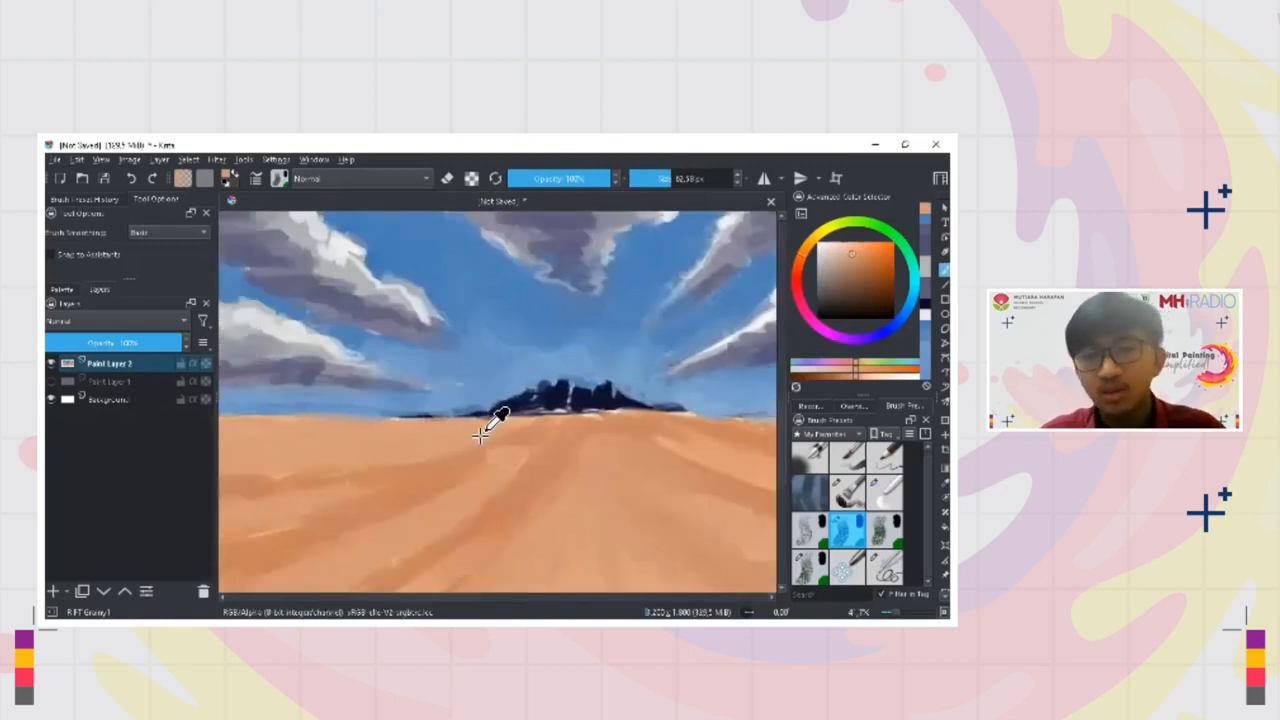
drag(555, 420, 421, 416)
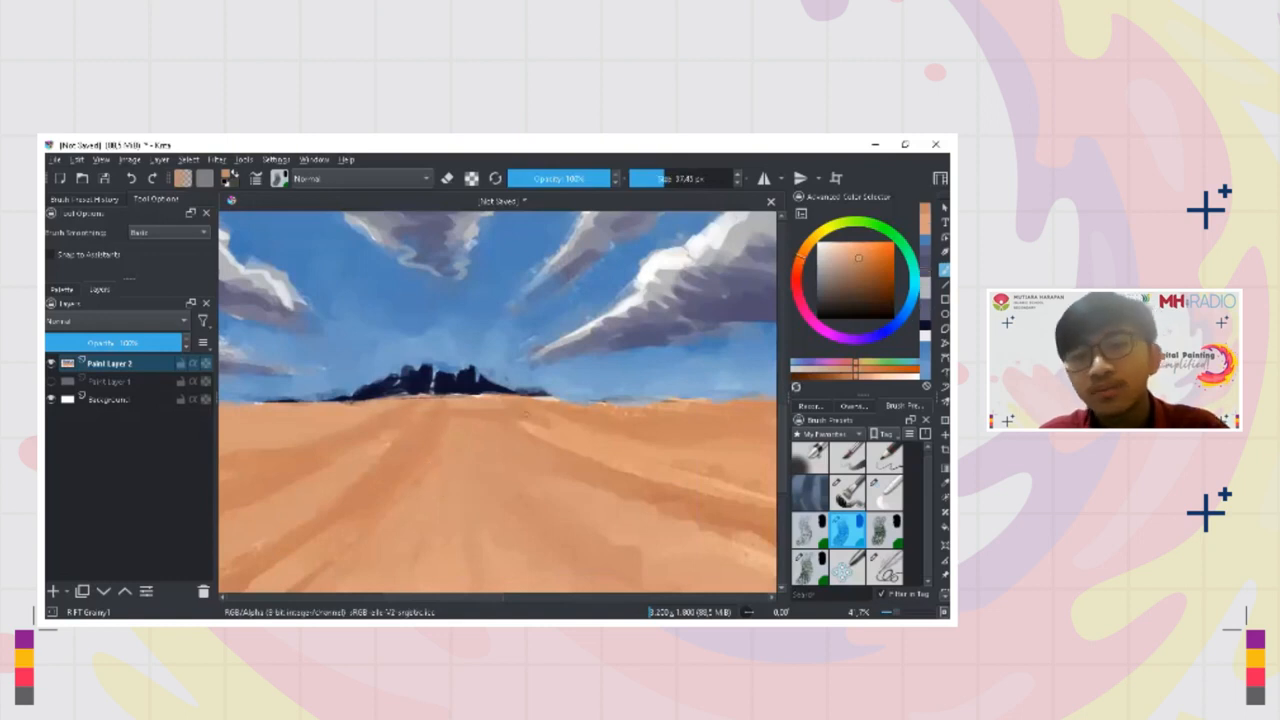
scroll(535, 416, down, 3)
mouse_move(541, 407)
mouse_down()
mouse_move(646, 409)
mouse_move(598, 415)
mouse_up()
scroll(598, 415, up, 2)
Fill the light gaps in the mountain silhouette with its sampled dark navy
ctrl+click(516, 401)
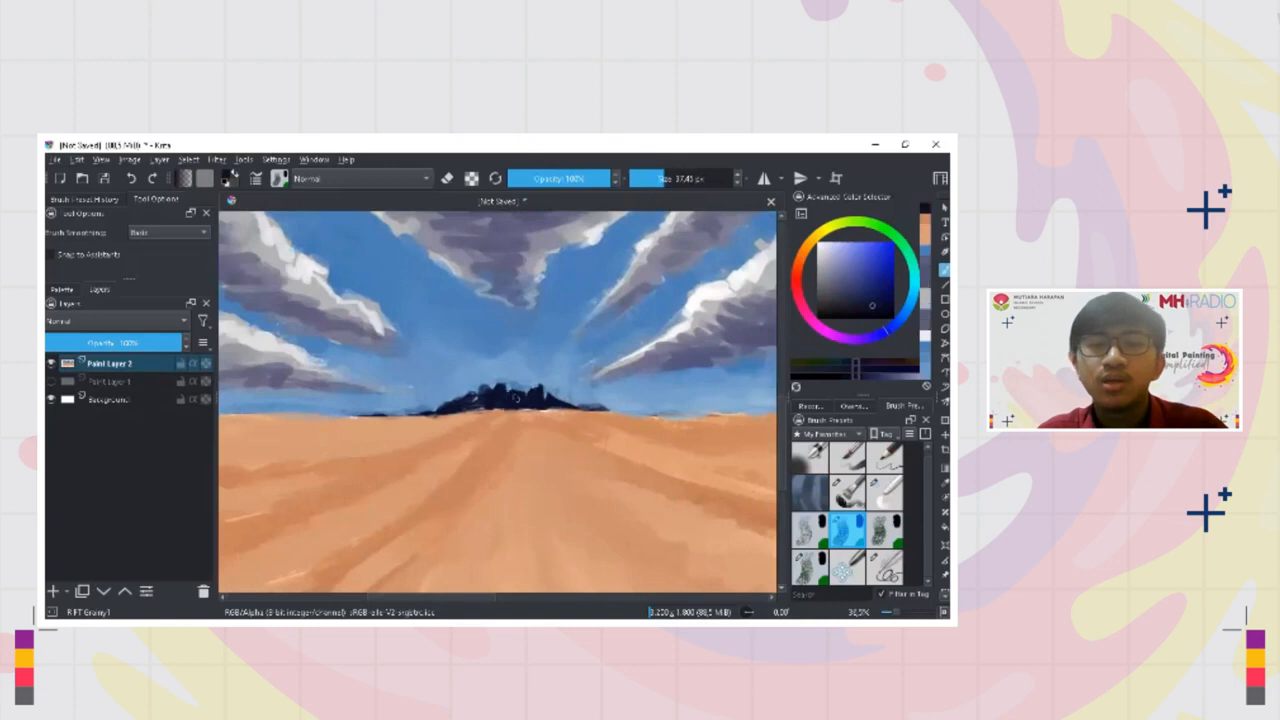
mouse_move(486, 405)
mouse_down()
mouse_move(563, 409)
mouse_move(498, 410)
mouse_up()
scroll(525, 406, up, 2)
Mix a lighter muted blue from the mountain navy and paint lighter facets across the mountain range
ctrl+click(464, 375)
click(854, 286)
mouse_move(492, 370)
shift+mouse_down()
mouse_move(476, 390)
mouse_move(522, 402)
shift+mouse_up()
mouse_move(519, 376)
mouse_down()
mouse_move(510, 404)
mouse_move(458, 397)
mouse_move(574, 396)
mouse_up()
drag(388, 401, 281, 410)
ctrl+click(430, 402)
drag(430, 455, 505, 538)
drag(508, 538, 530, 470)
ctrl+click(521, 370)
mouse_move(472, 365)
mouse_down()
mouse_move(454, 381)
mouse_move(480, 377)
mouse_up()
ctrl+click(458, 350)
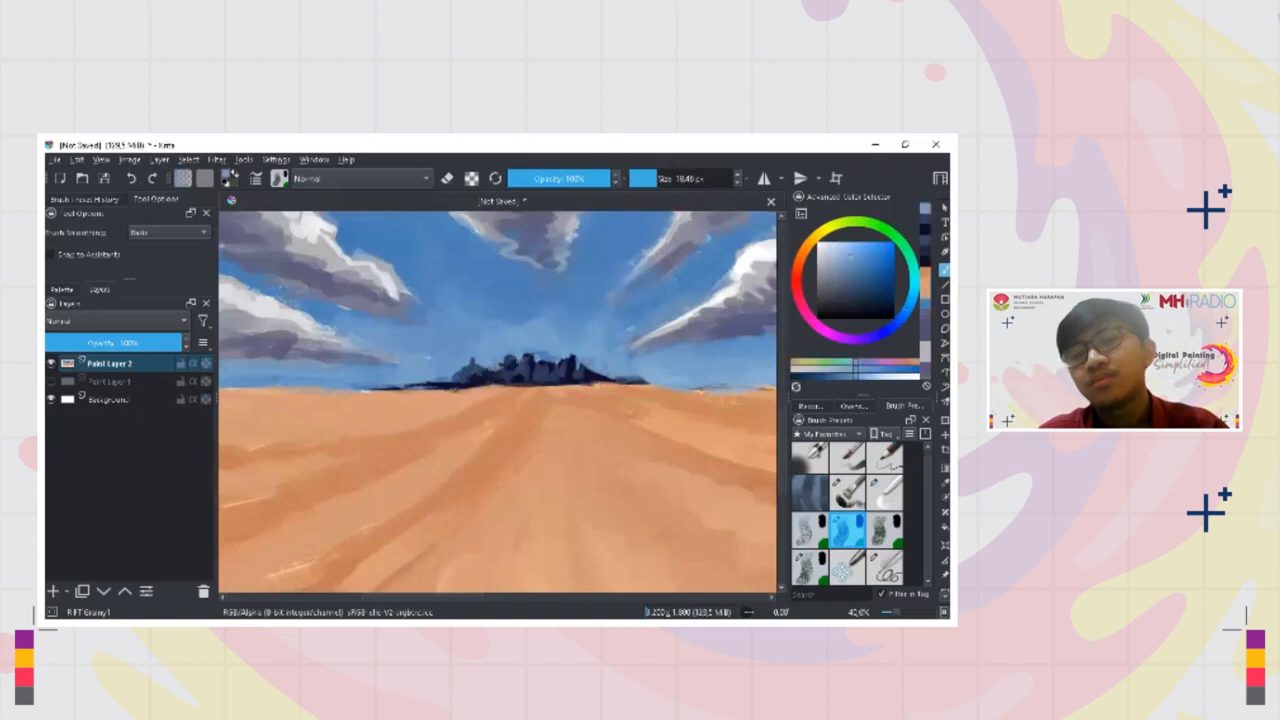
Refine the mountains' outline and base with sampled sky blue, navy and sand tones
mouse_move(573, 352)
mouse_down()
mouse_move(568, 430)
mouse_move(562, 300)
mouse_up()
ctrl+click(520, 392)
ctrl+click(472, 379)
drag(470, 379, 457, 388)
ctrl+click(452, 393)
mouse_move(447, 379)
mouse_down()
mouse_move(418, 382)
mouse_move(460, 426)
mouse_move(414, 517)
mouse_move(443, 451)
mouse_move(458, 492)
mouse_move(434, 400)
mouse_move(463, 404)
mouse_move(490, 378)
mouse_up()
ctrl+click(417, 381)
ctrl+click(445, 472)
ctrl+click(440, 400)
Add a new paint layer above the painting and pick a vivid blue as the brush colour
mouse_move(503, 409)
mouse_down()
mouse_move(510, 389)
mouse_move(394, 423)
mouse_move(292, 494)
mouse_up()
click(56, 589)
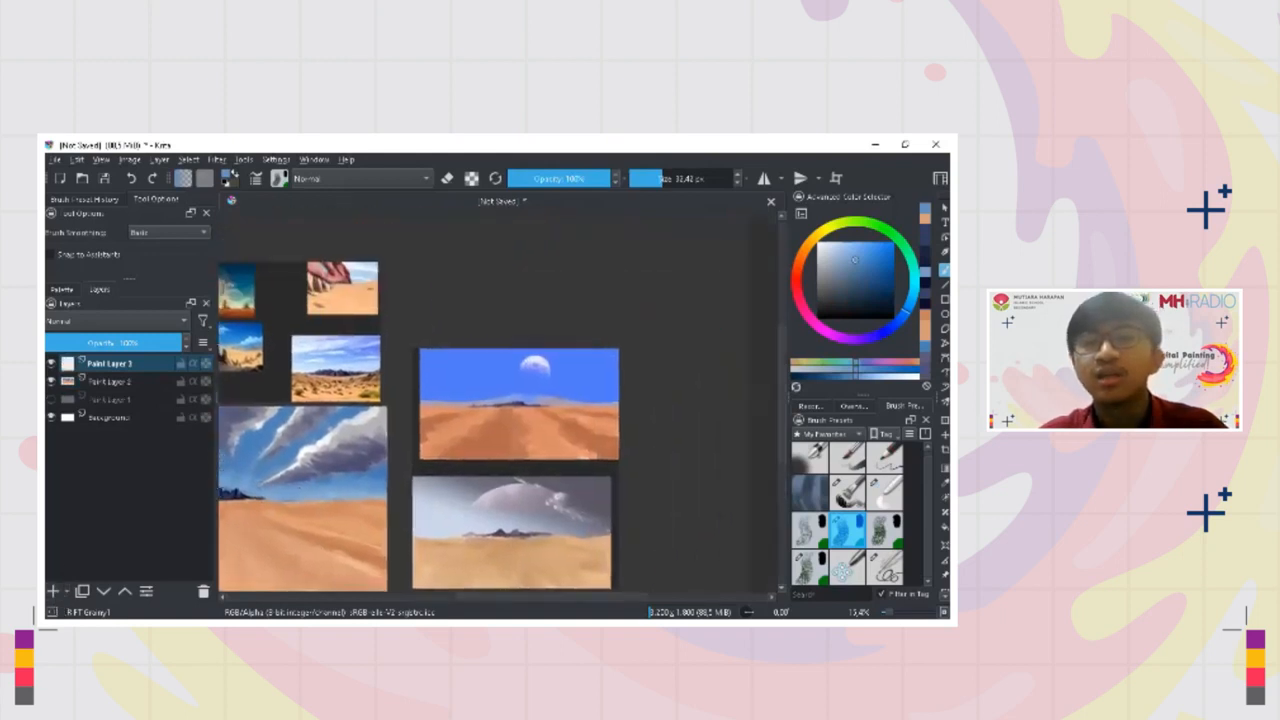
drag(554, 369, 536, 228)
ctrl+click(475, 337)
ctrl+click(472, 378)
drag(469, 416, 477, 318)
drag(469, 457, 472, 500)
drag(460, 540, 520, 290)
mouse_move(500, 414)
mouse_down()
mouse_move(500, 520)
mouse_move(475, 481)
mouse_move(566, 330)
mouse_up()
drag(500, 370, 500, 415)
mouse_move(380, 400)
mouse_down()
mouse_move(555, 380)
mouse_move(722, 420)
mouse_move(741, 437)
mouse_up()
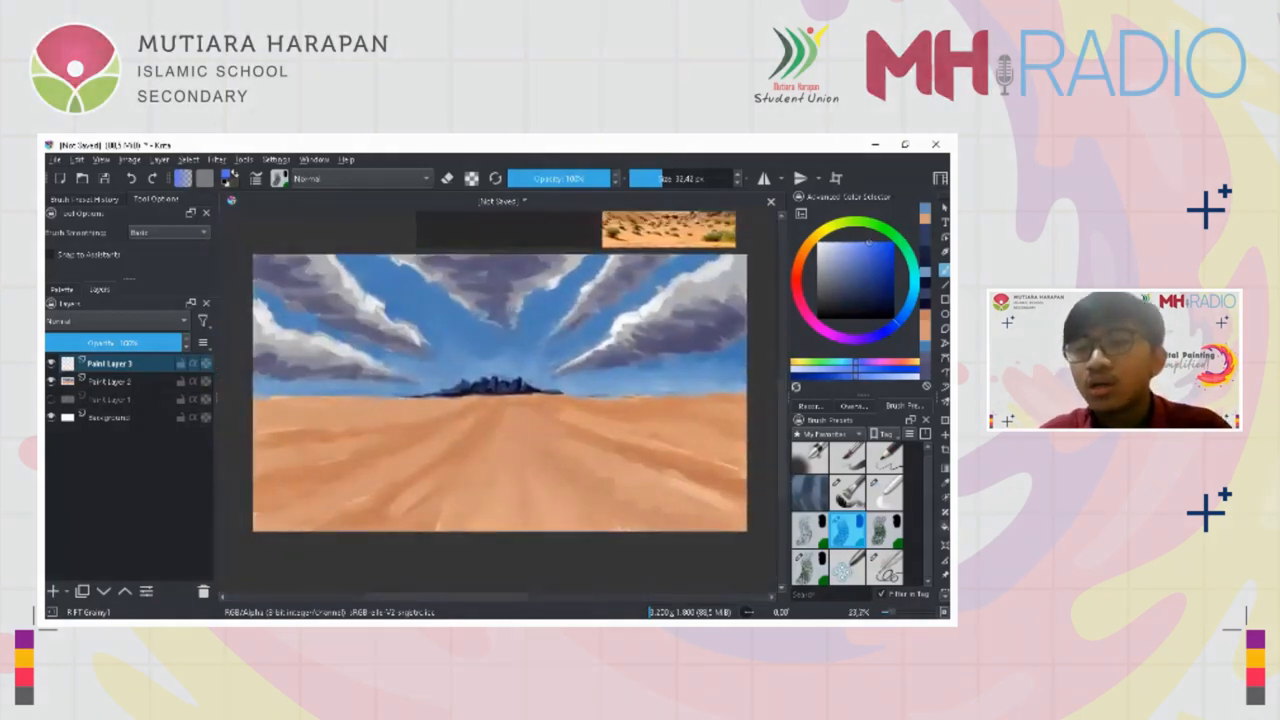
Draw a circular selection in the open blue sky to the upper left of the mountains
key(j)
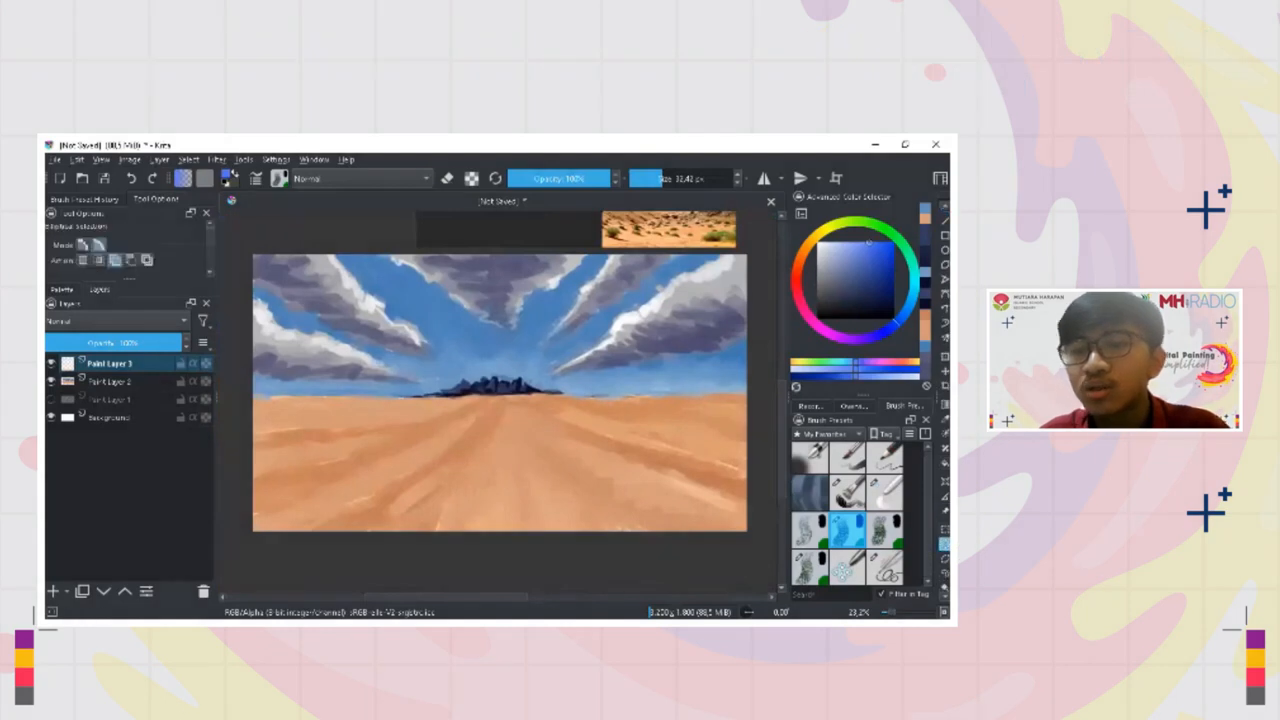
drag(462, 334, 413, 287)
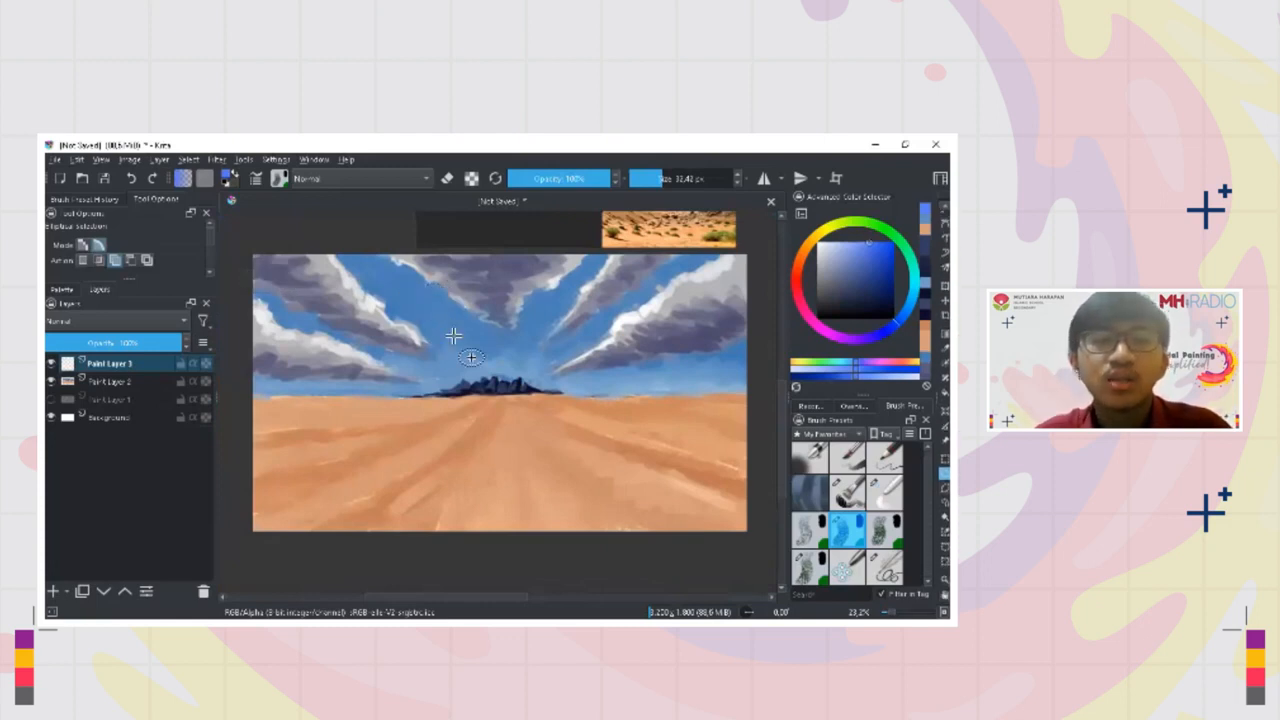
drag(405, 294, 449, 334)
Move the circular selection slightly lower, just above the left side of the mountains, and switch back to the brush
key(ctrl+t)
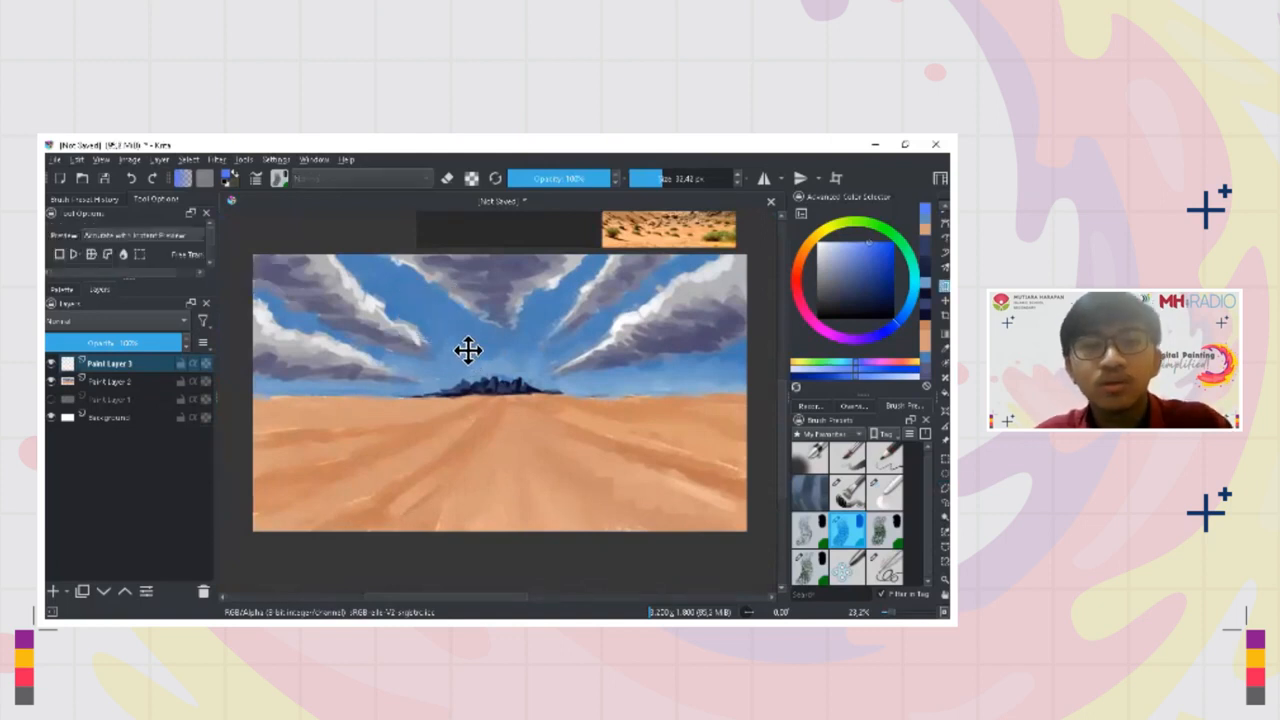
key(b)
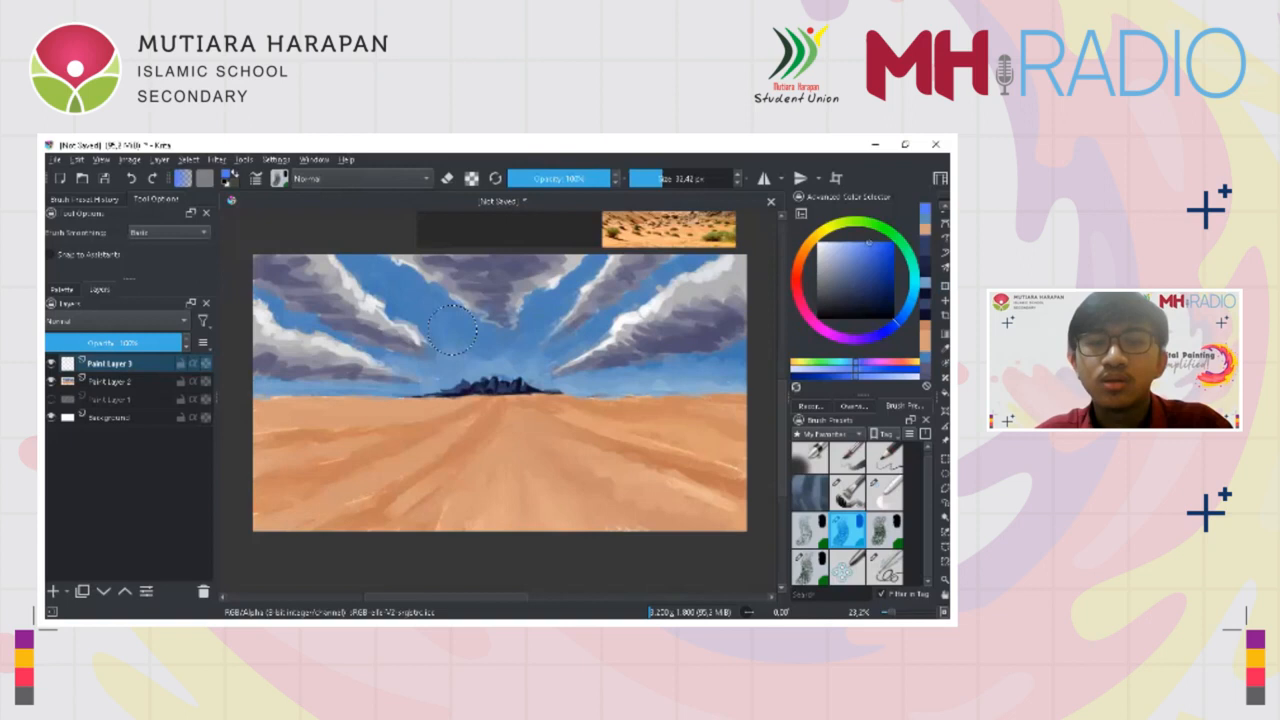
key(ctrl+t)
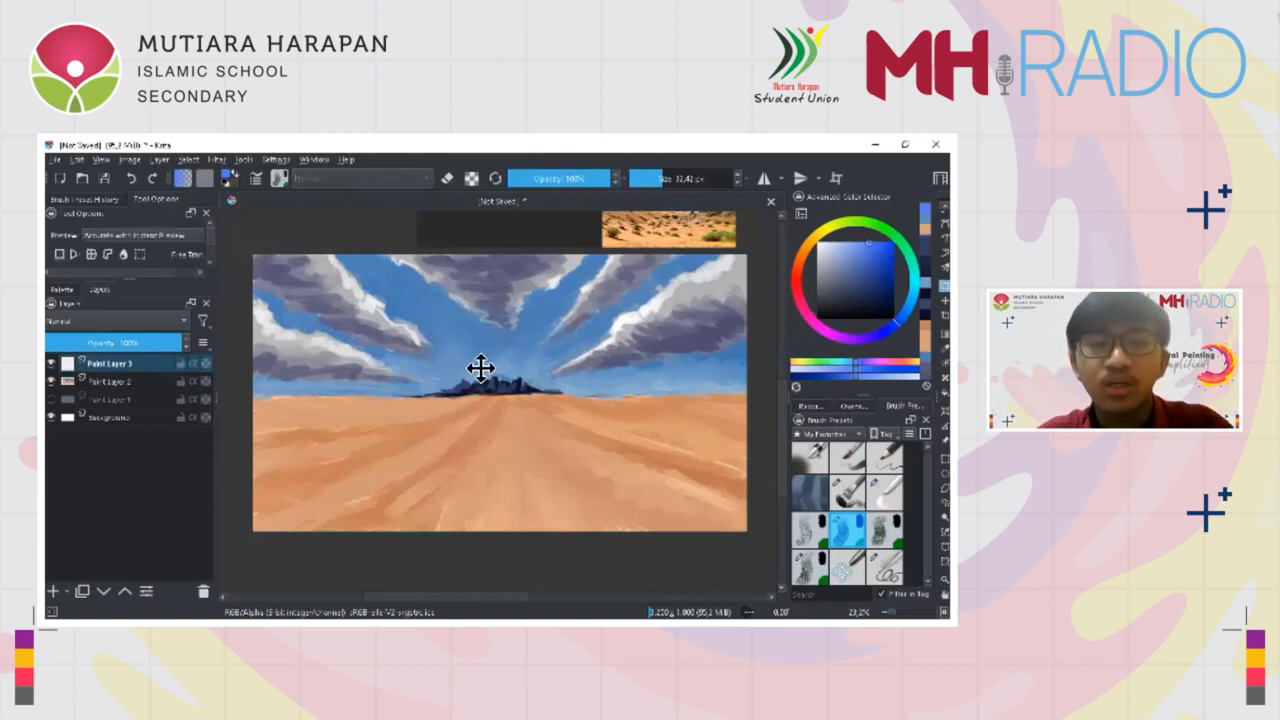
key(ctrl+shift+a)
key(b)
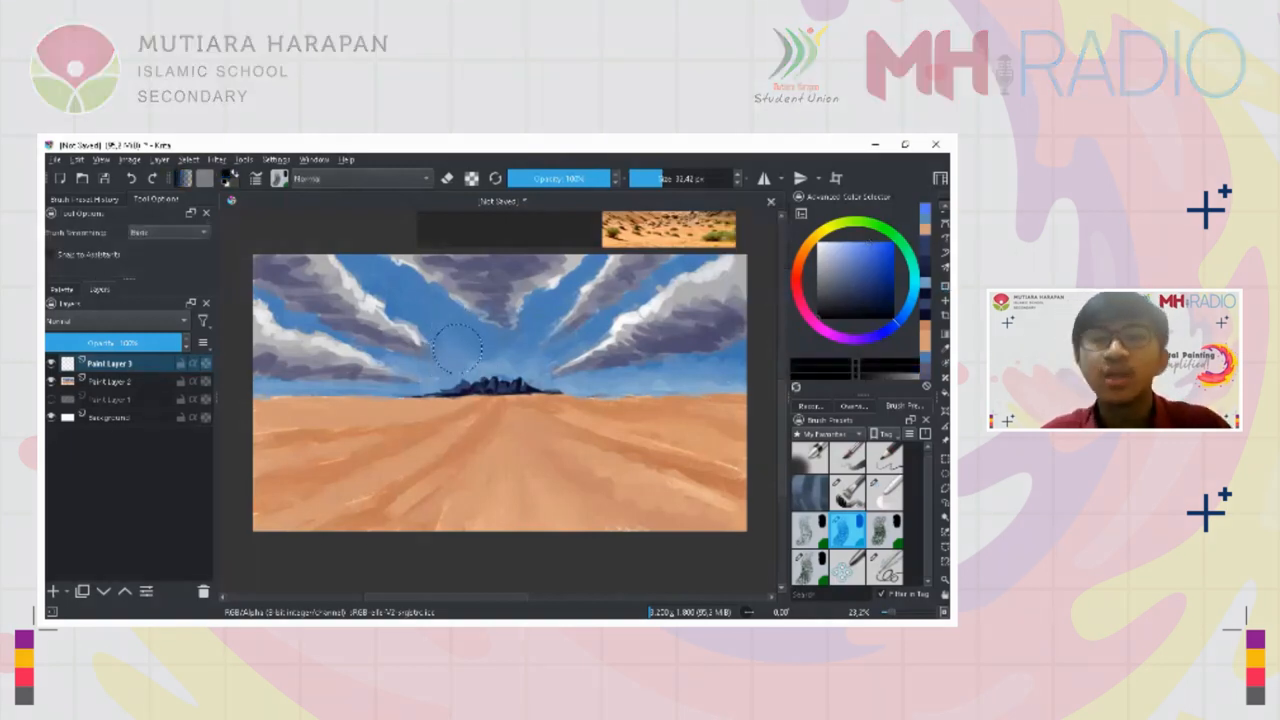
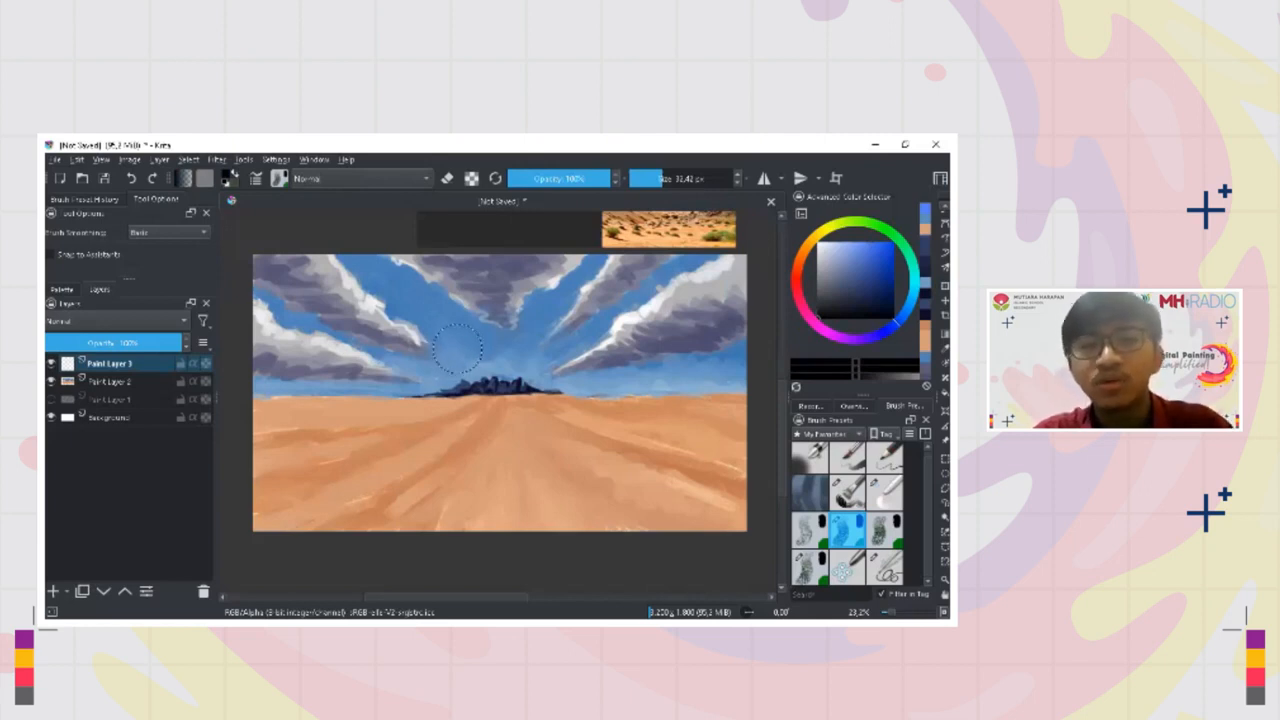
Fill the circular selection with black, set Paint Layer 3's blending mode to Lighten and lock its alpha
click(457, 347)
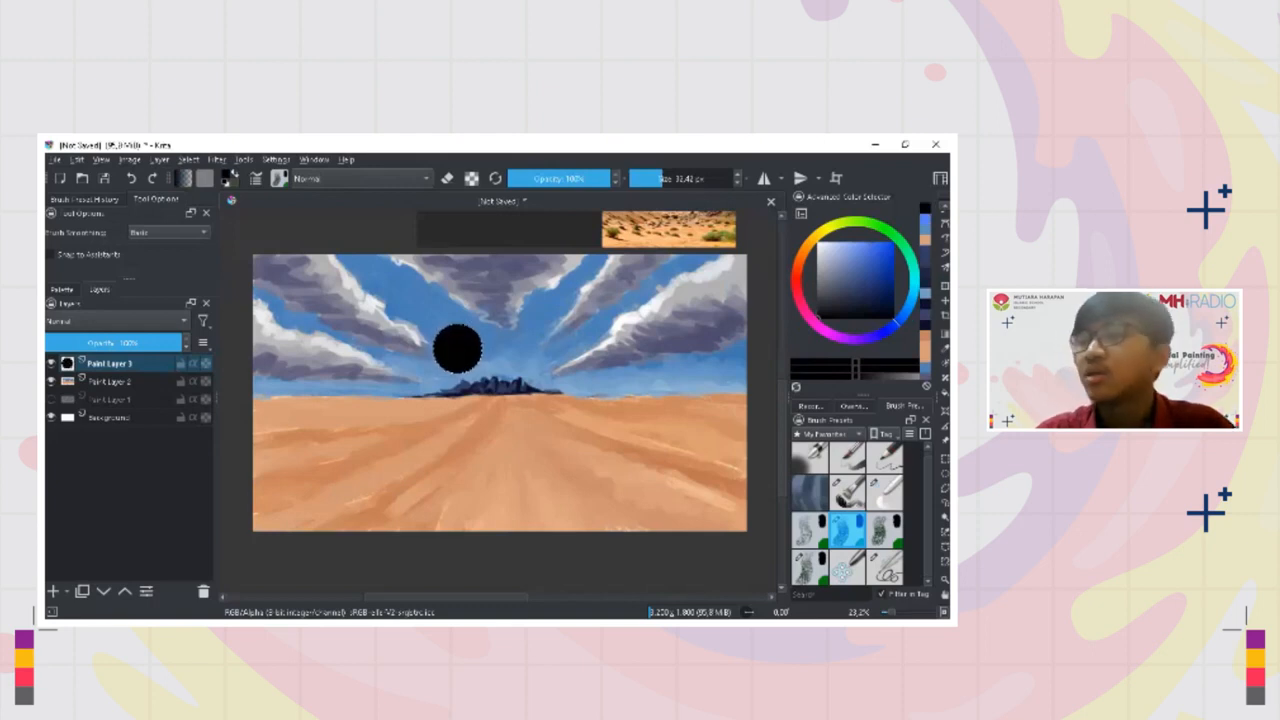
scroll(450, 400, up, 3)
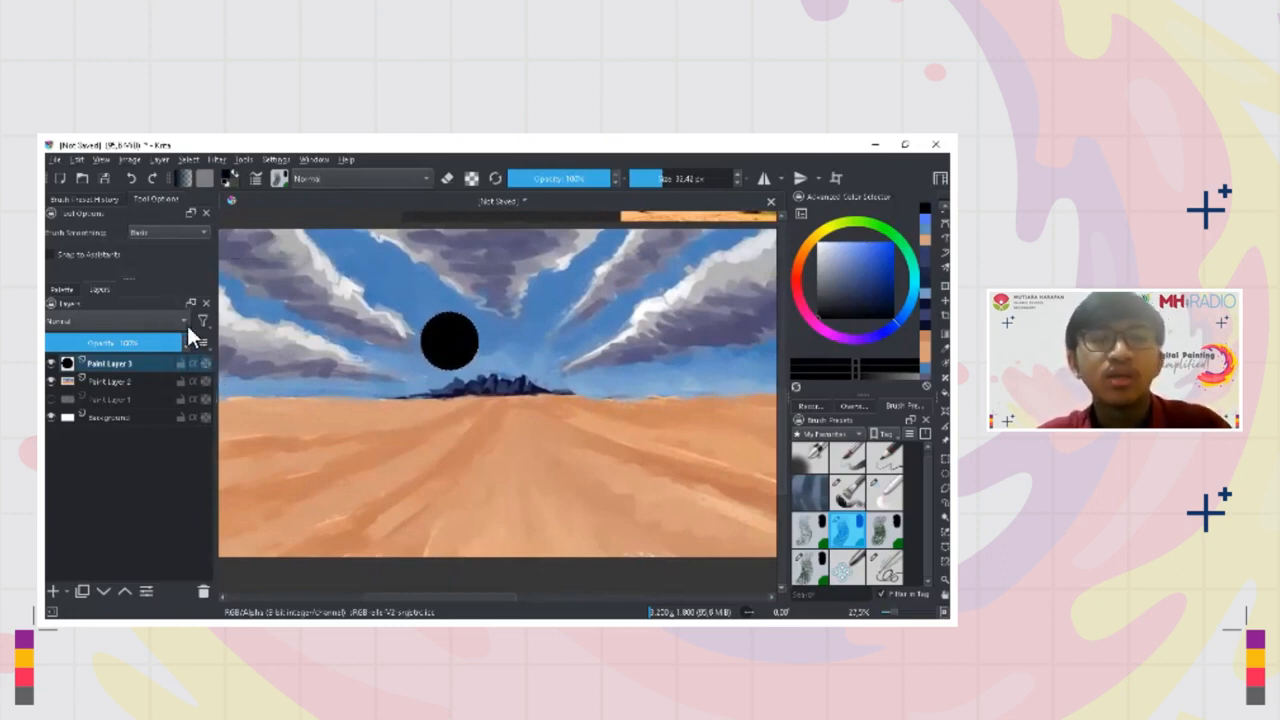
click(117, 320)
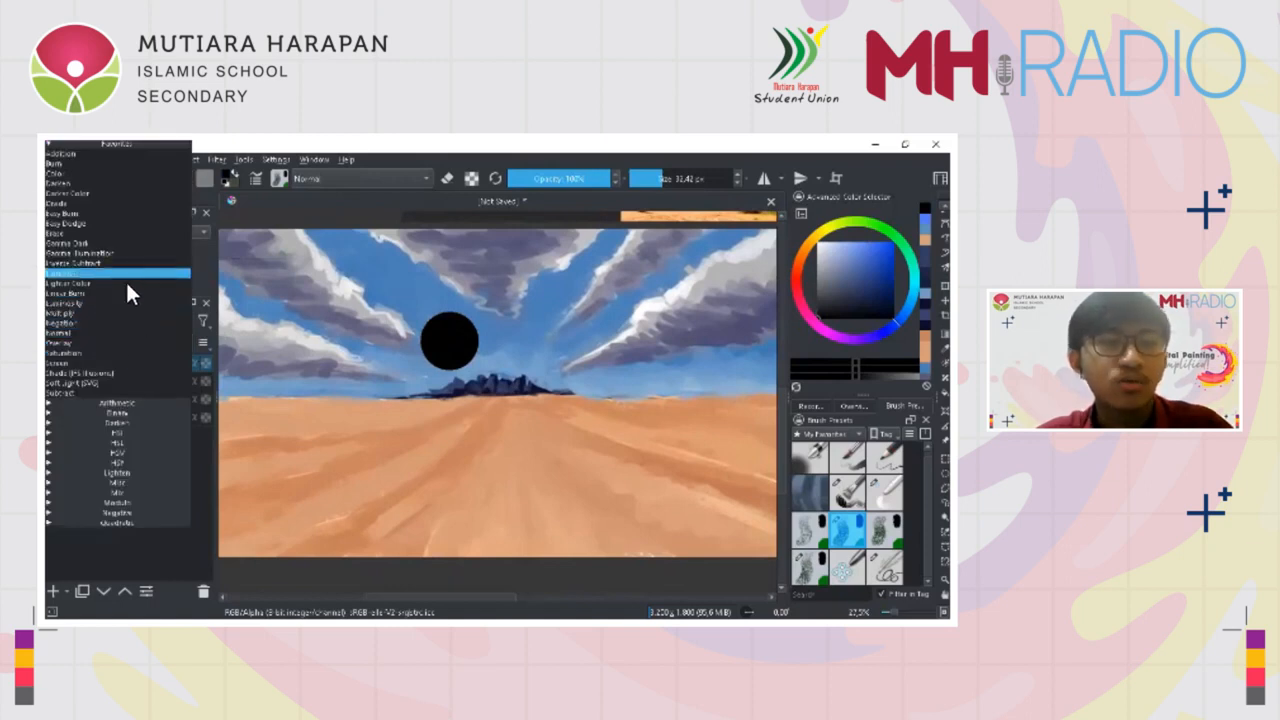
click(126, 275)
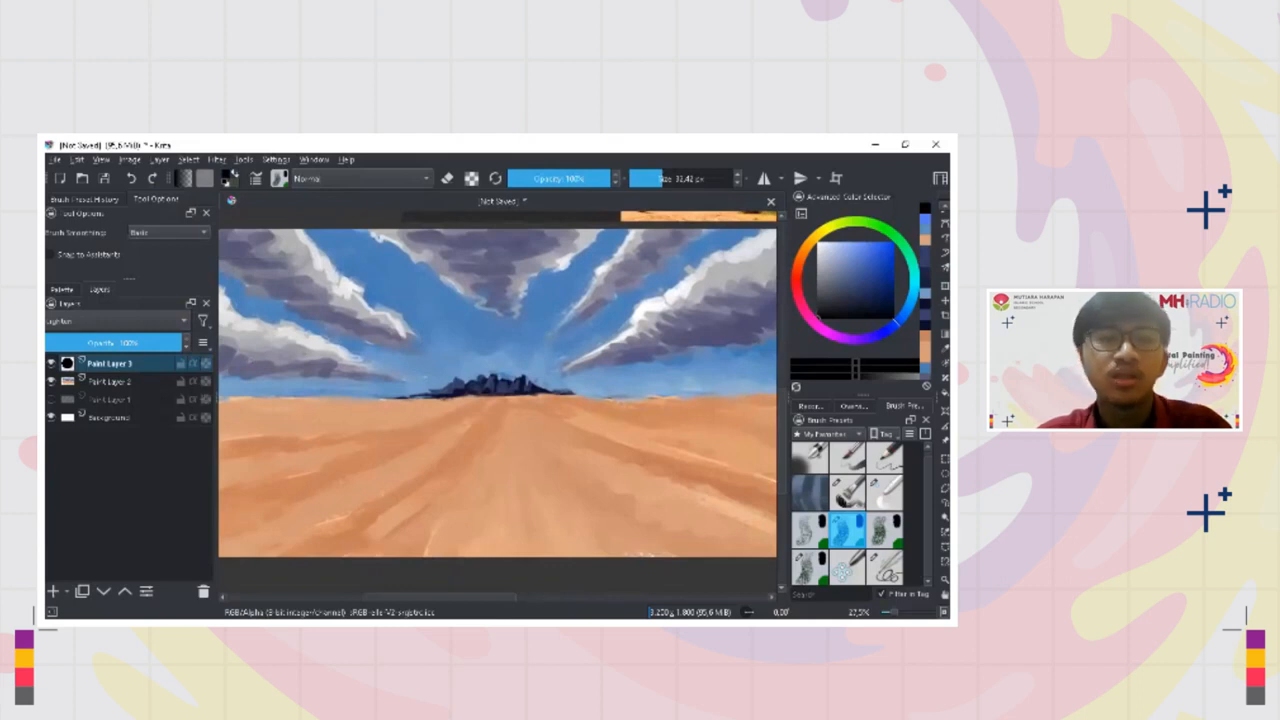
click(205, 364)
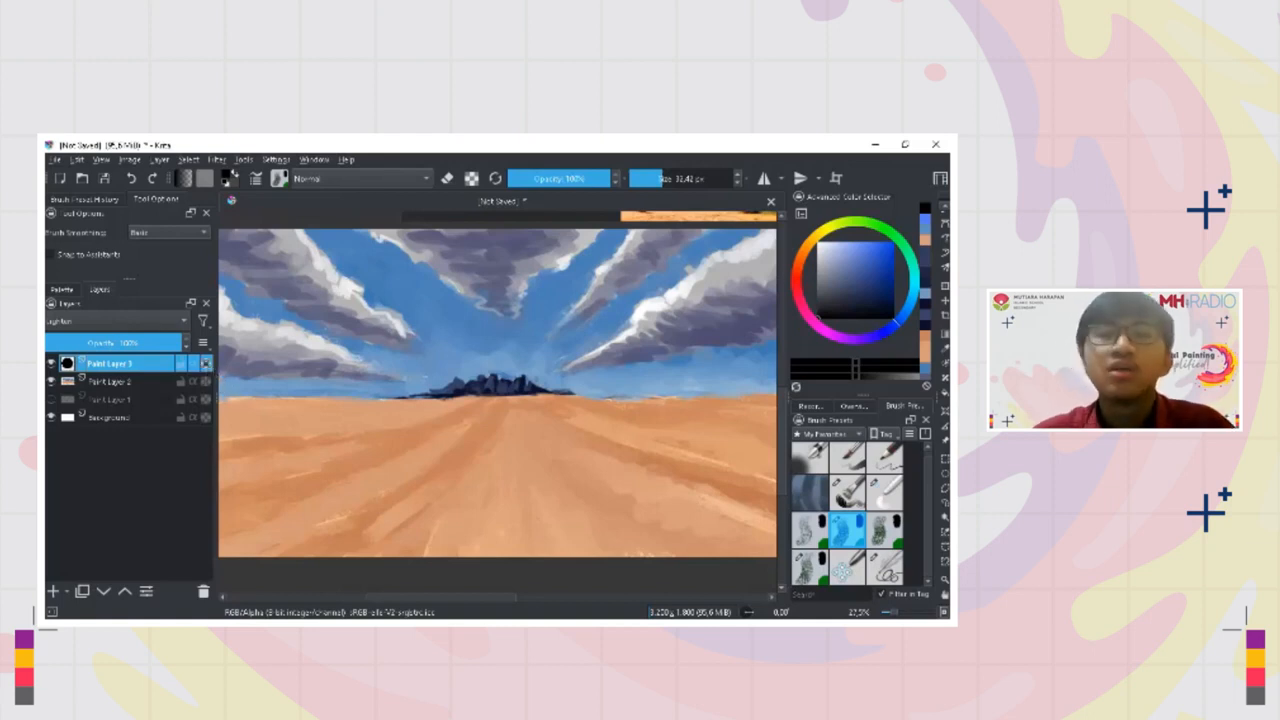
Pick a pale blue and paint the moon's lit upper part and right side with sampled light tones
drag(832, 259, 837, 244)
shift+drag(456, 320, 502, 320)
click(450, 320)
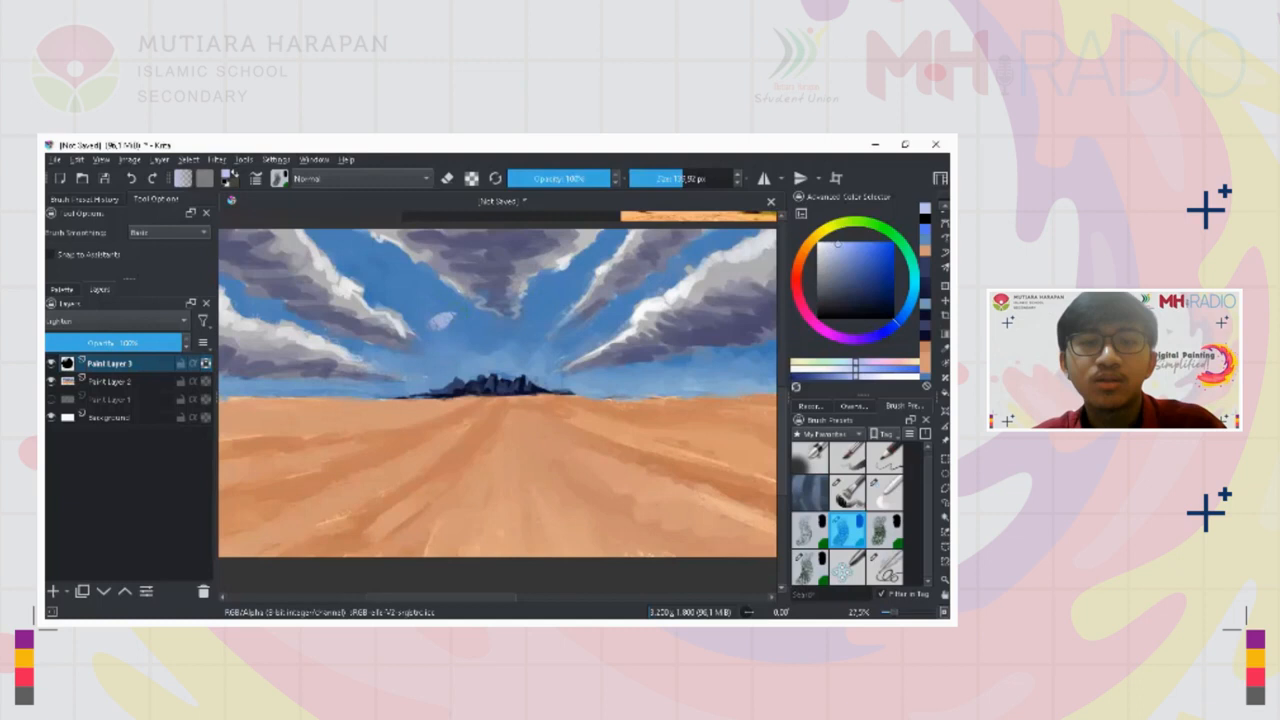
click(455, 323)
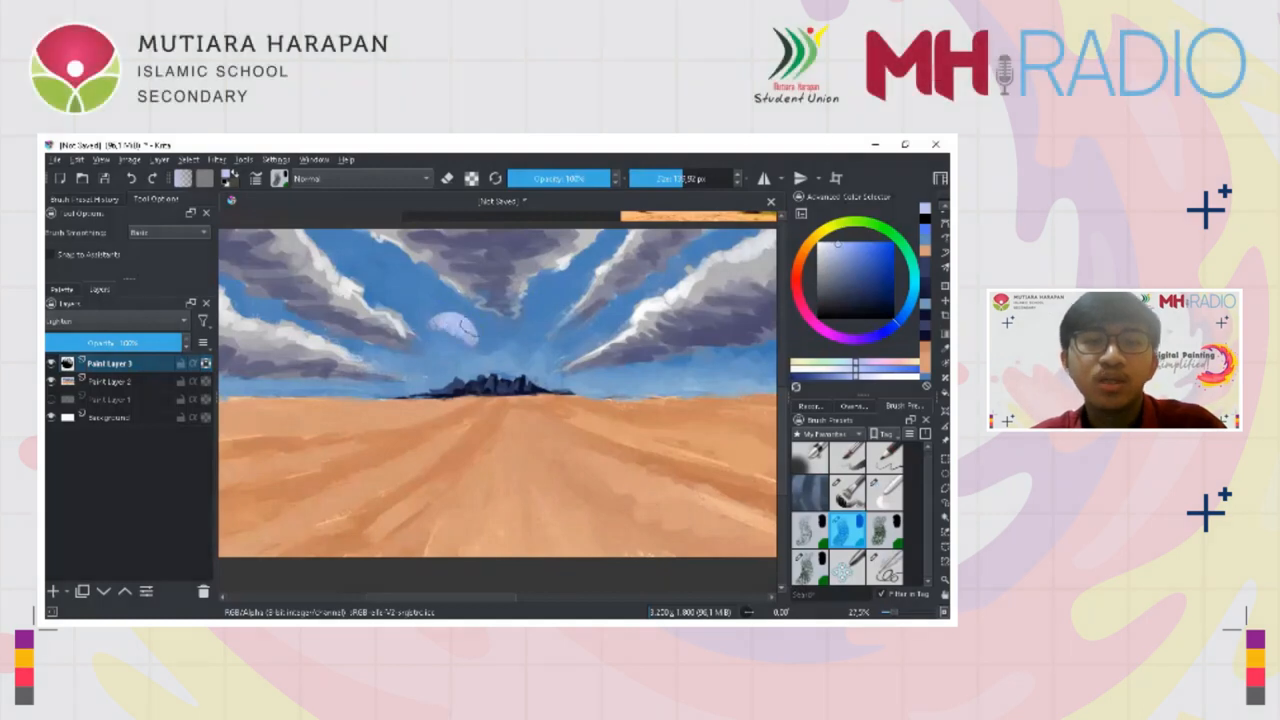
drag(463, 325, 456, 327)
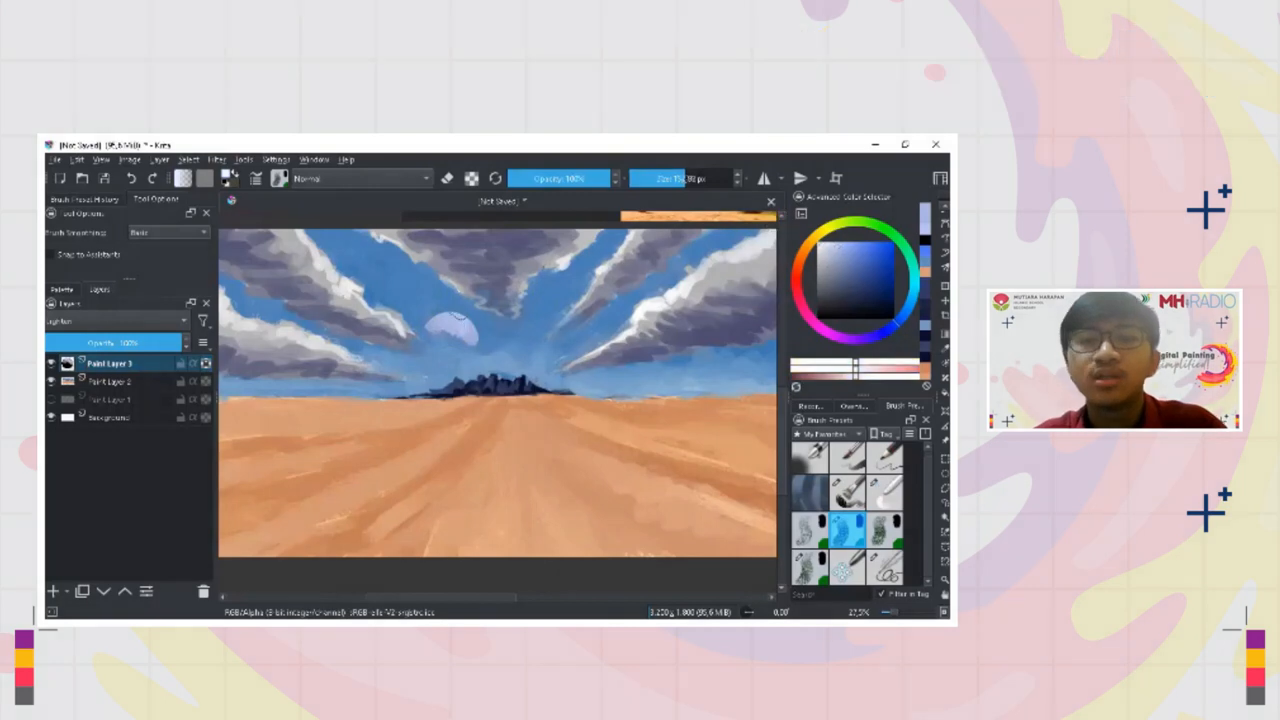
ctrl+click(480, 328)
drag(461, 331, 464, 334)
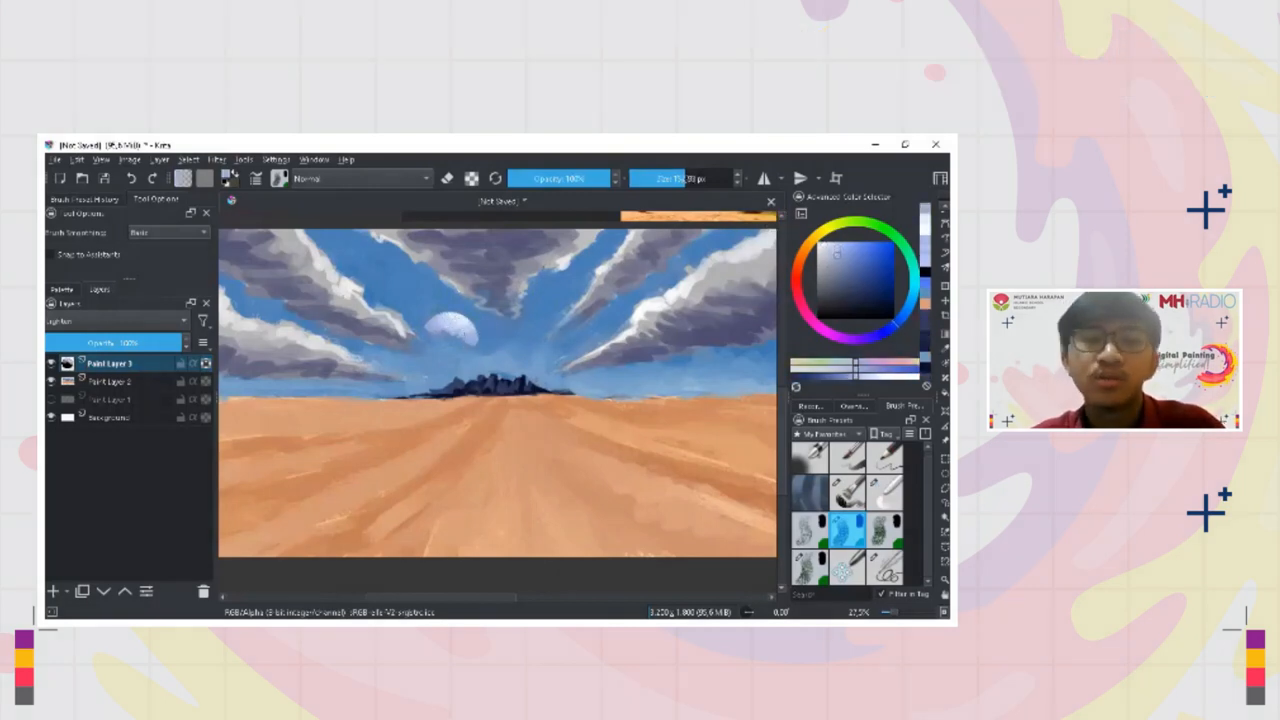
ctrl+click(475, 347)
drag(471, 343, 468, 346)
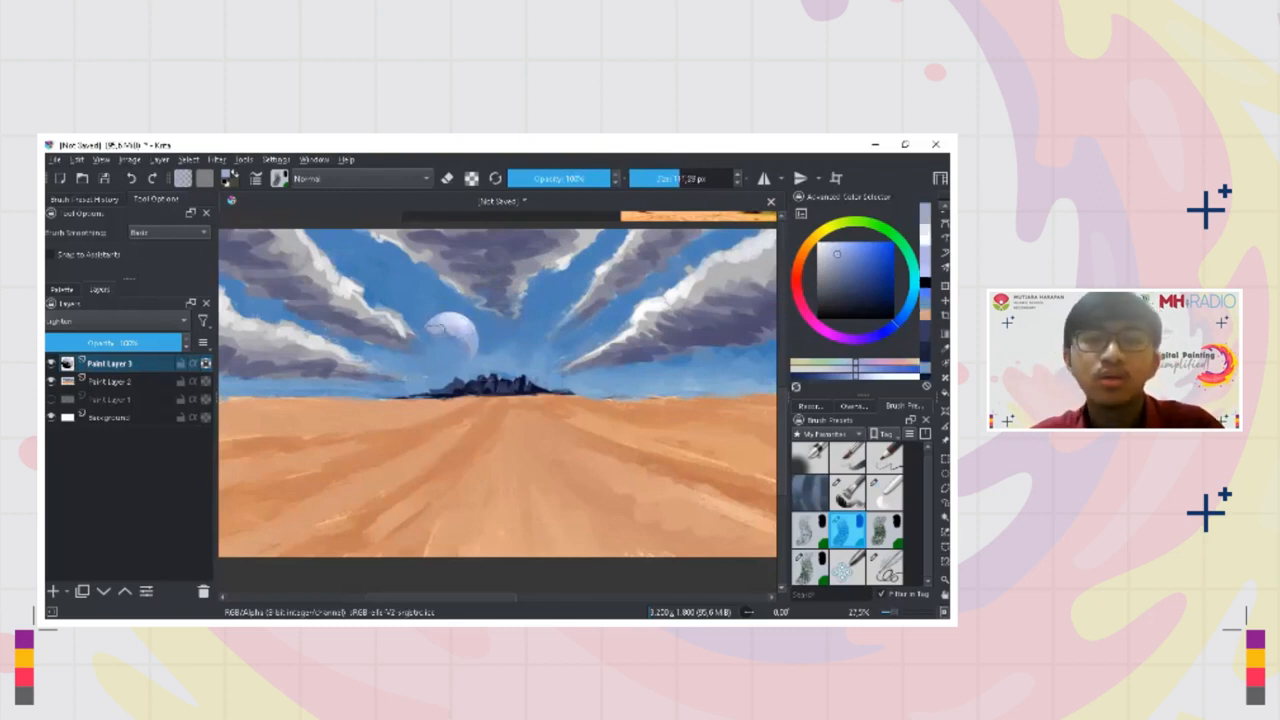
Extend pale lavender-blue strokes across the moon's lower right so its shading fades gradually into the sky
key(l)
key(l)
mouse_move(449, 324)
mouse_down()
mouse_move(436, 330)
mouse_move(471, 356)
mouse_move(459, 432)
mouse_move(462, 222)
mouse_up()
ctrl+click(451, 349)
ctrl+click(468, 343)
ctrl+click(471, 339)
ctrl+click(475, 354)
Brighten the moon's upper left with near-white and blend the tones towards its right edge with a resized brush
key(e)
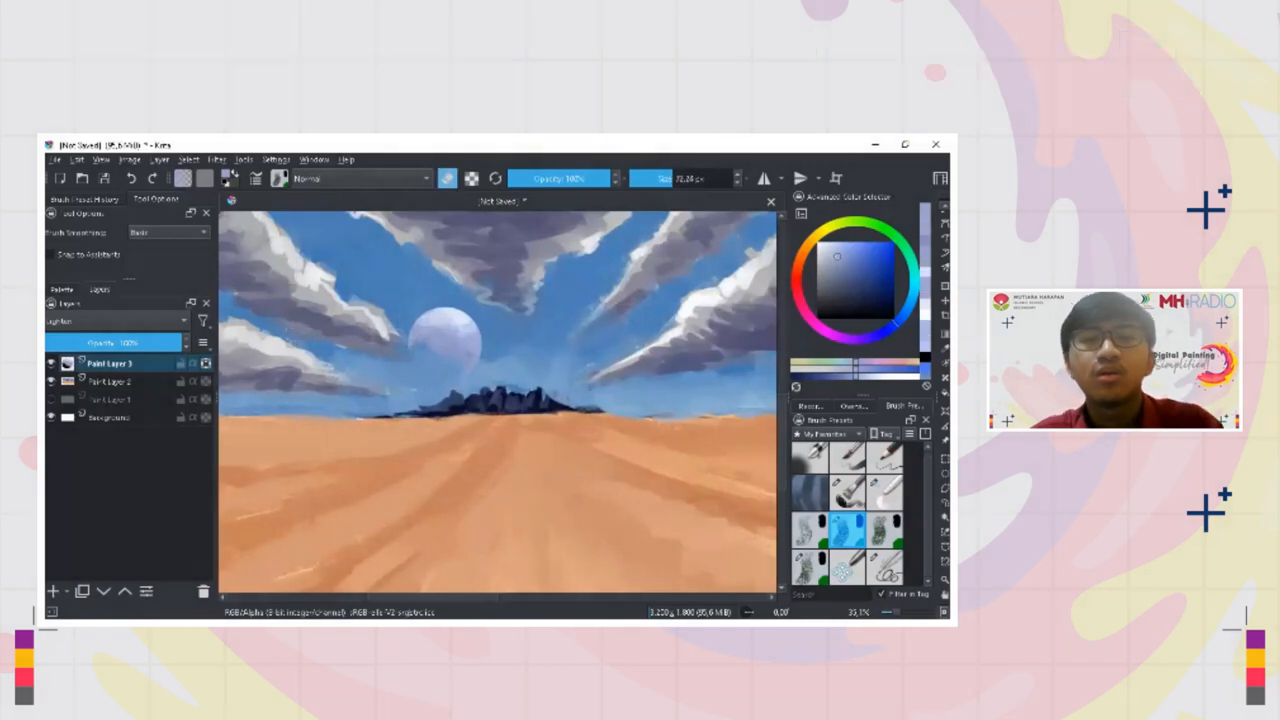
key(x)
key(bracketright)
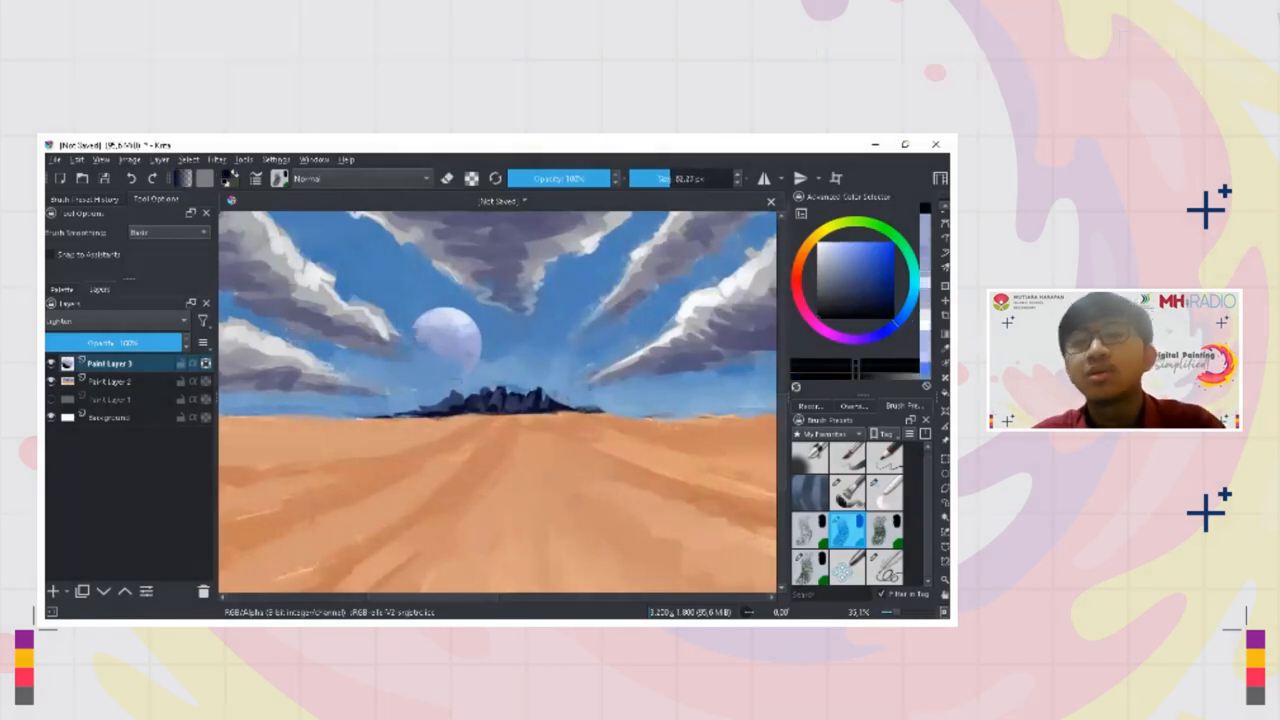
key(x)
mouse_move(418, 328)
mouse_down()
mouse_move(408, 404)
mouse_move(414, 344)
mouse_up()
ctrl+click(440, 286)
mouse_move(424, 299)
mouse_down()
mouse_move(472, 281)
mouse_move(494, 303)
mouse_move(462, 392)
mouse_move(471, 320)
mouse_up()
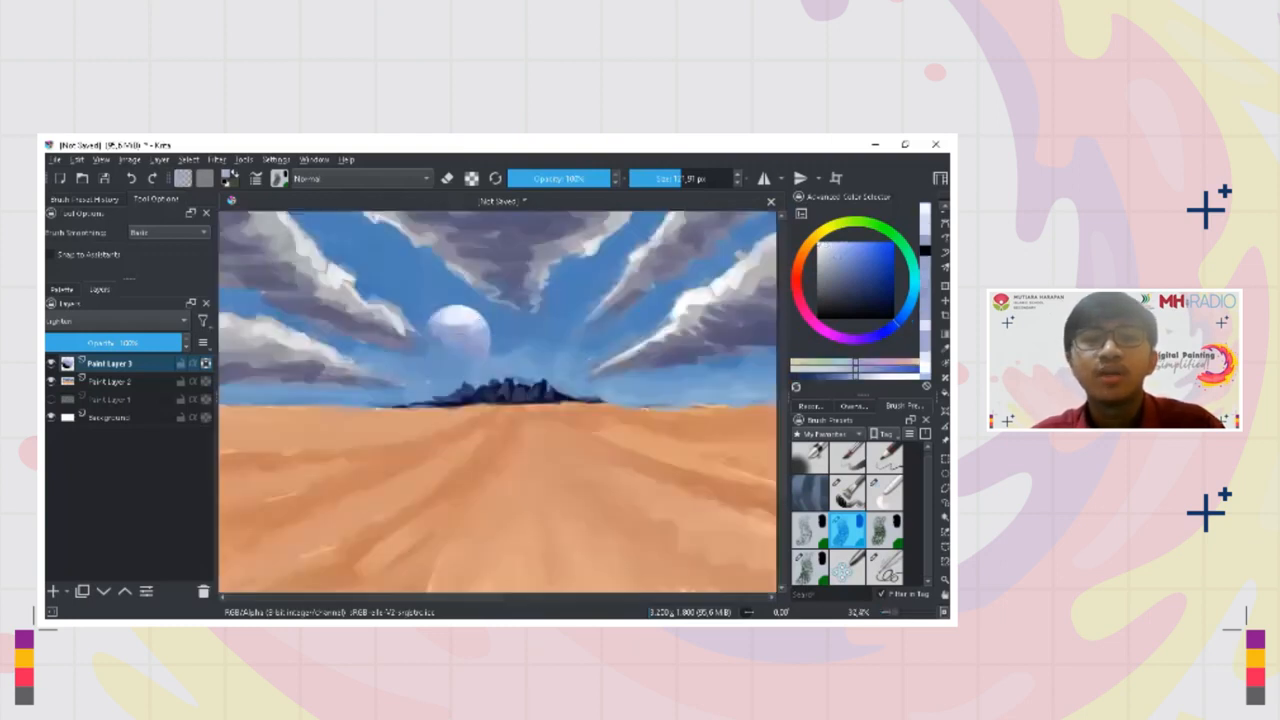
ctrl+click(463, 313)
mouse_move(461, 313)
mouse_down()
mouse_move(441, 322)
mouse_move(478, 322)
mouse_move(476, 344)
mouse_up()
ctrl+click(482, 335)
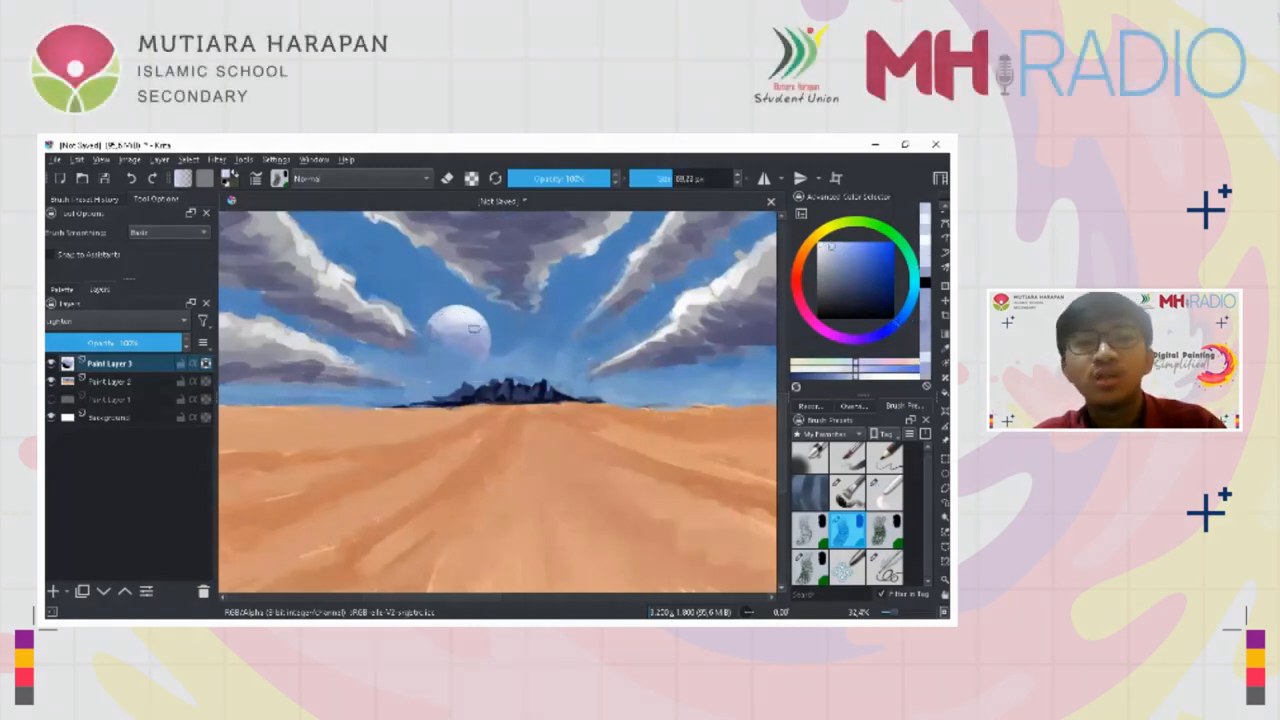
Sample a blue-violet from the moon in the reference desert painting and inspect its crater shading up close
ctrl+click(517, 394)
drag(502, 413, 491, 509)
mouse_move(672, 316)
mouse_down()
mouse_move(632, 367)
mouse_move(635, 290)
mouse_up()
ctrl+click(602, 336)
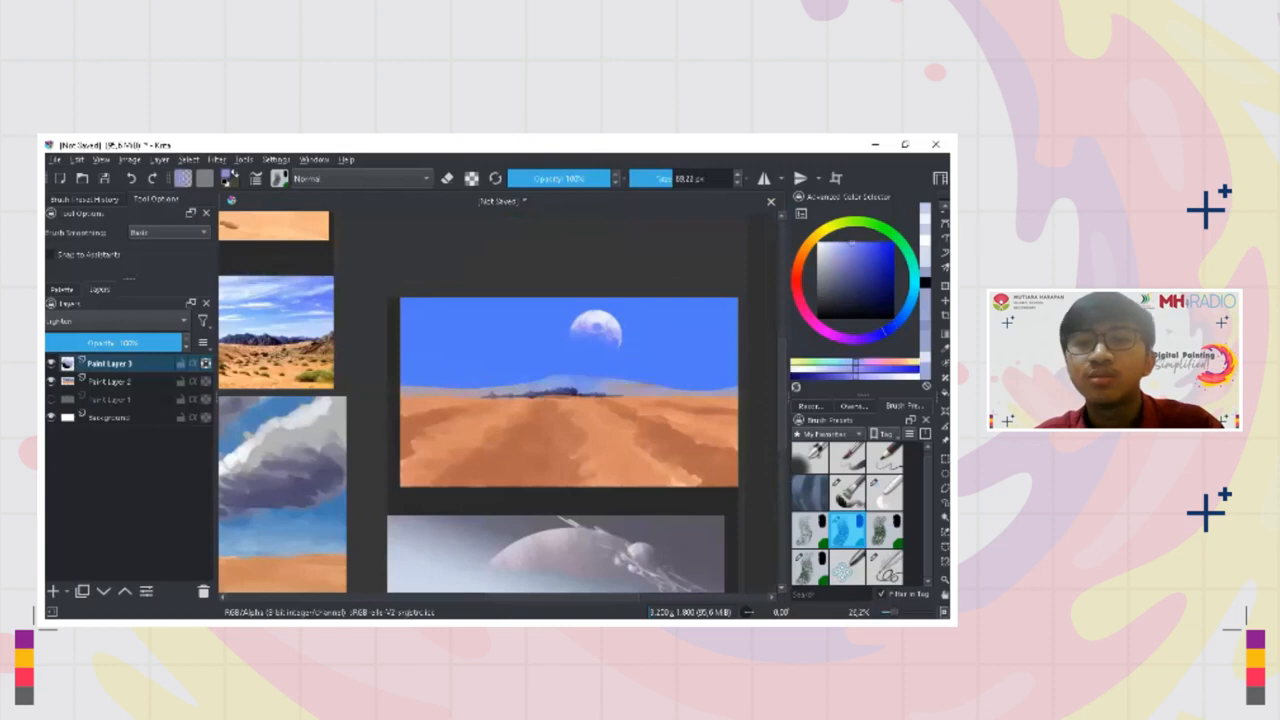
drag(597, 342, 599, 298)
ctrl+click(625, 317)
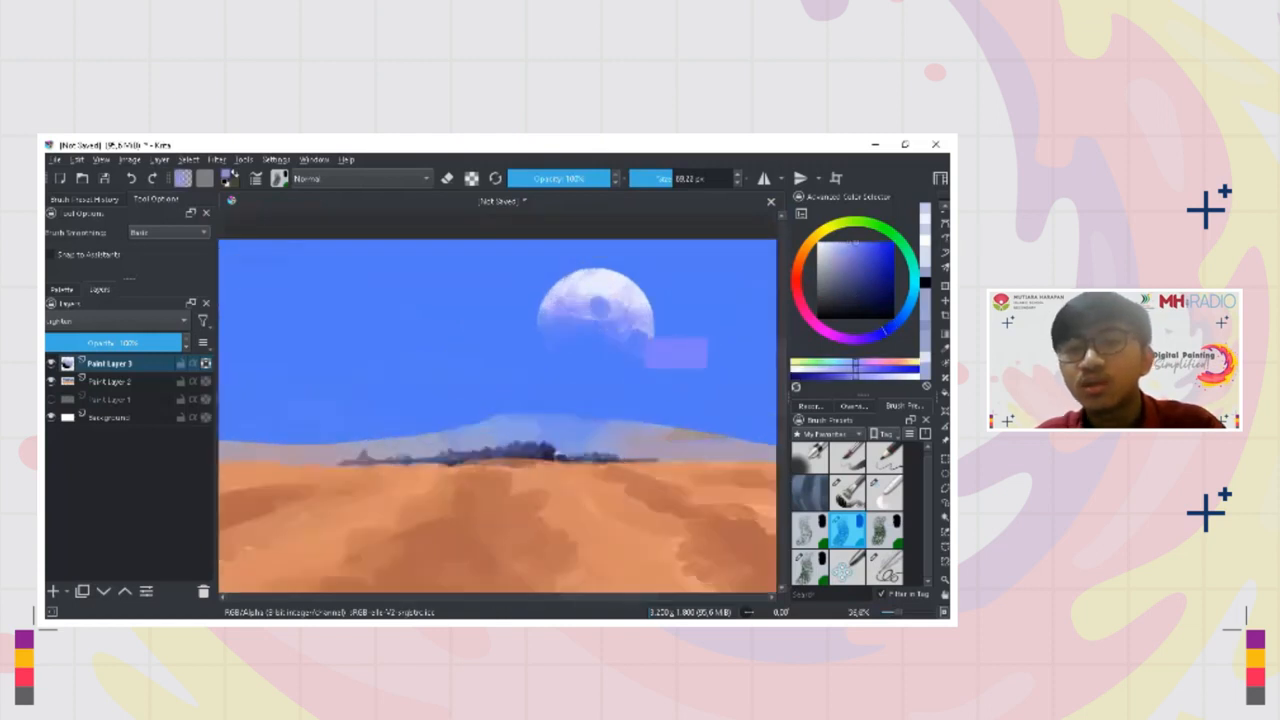
Switch to the Bristles-2 Flat Rough brush and dab textured patches onto the moon
key(slash)
mouse_move(405, 411)
mouse_down()
mouse_move(556, 320)
mouse_move(455, 421)
mouse_move(665, 371)
mouse_up()
mouse_move(362, 386)
mouse_down()
mouse_move(364, 361)
mouse_move(378, 399)
mouse_move(416, 373)
mouse_up()
ctrl+click(373, 376)
ctrl+click(386, 390)
ctrl+click(370, 399)
Add crater spots and muted blue-lavender texture across the moon's face and towards its lower right edge
drag(426, 294, 436, 250)
ctrl+click(402, 308)
mouse_move(396, 316)
mouse_down()
mouse_move(370, 344)
mouse_move(342, 342)
mouse_move(391, 400)
mouse_move(460, 441)
mouse_up()
ctrl+click(376, 352)
mouse_move(354, 328)
mouse_down()
mouse_move(354, 374)
mouse_move(384, 379)
mouse_move(389, 322)
mouse_move(382, 354)
mouse_move(433, 345)
mouse_up()
ctrl+click(388, 323)
ctrl+click(451, 358)
ctrl+click(443, 354)
ctrl+click(430, 350)
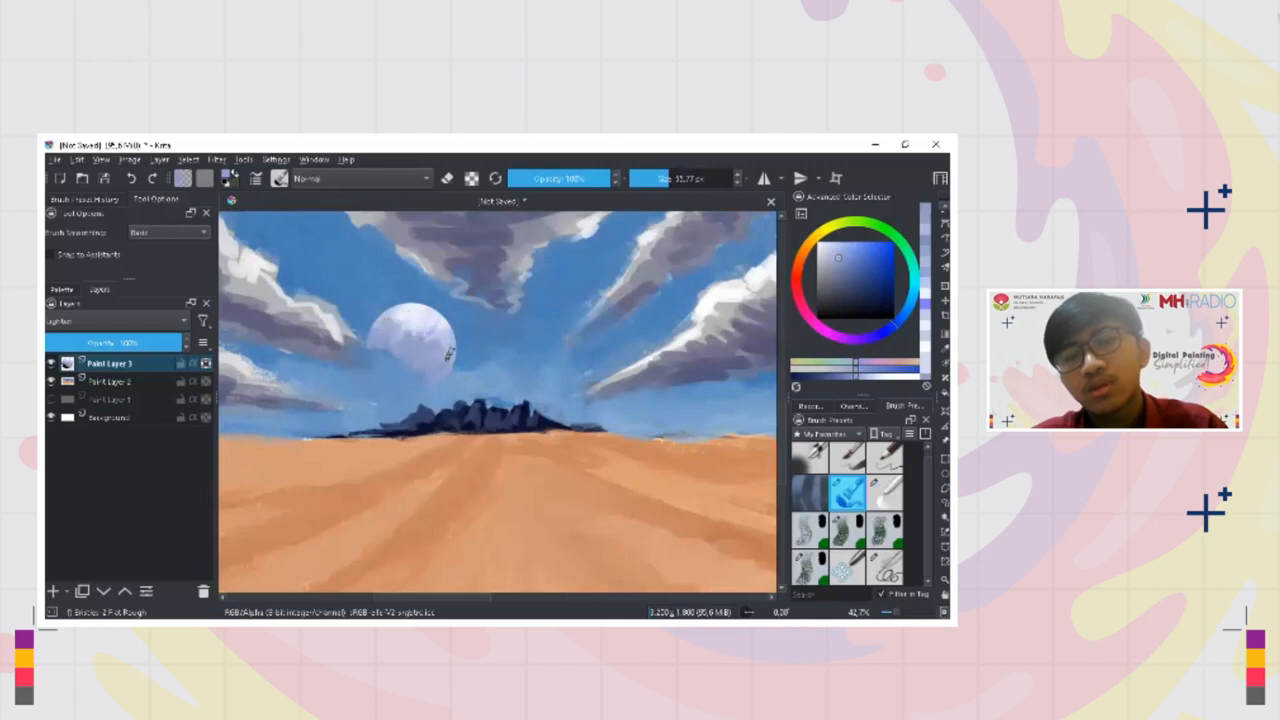
Enlarge the brush and paint black on the moon's lower part so the shaded side melts into the sky
scroll(449, 391, down, 4)
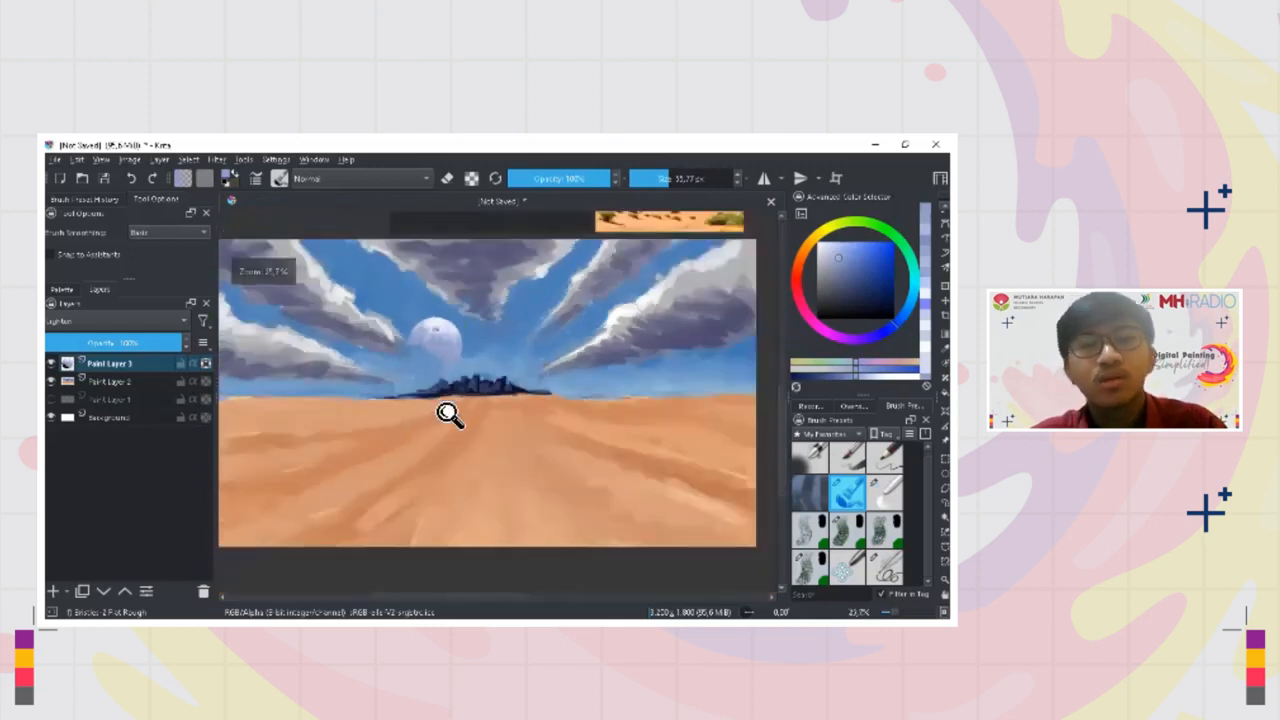
scroll(455, 388, up, 3)
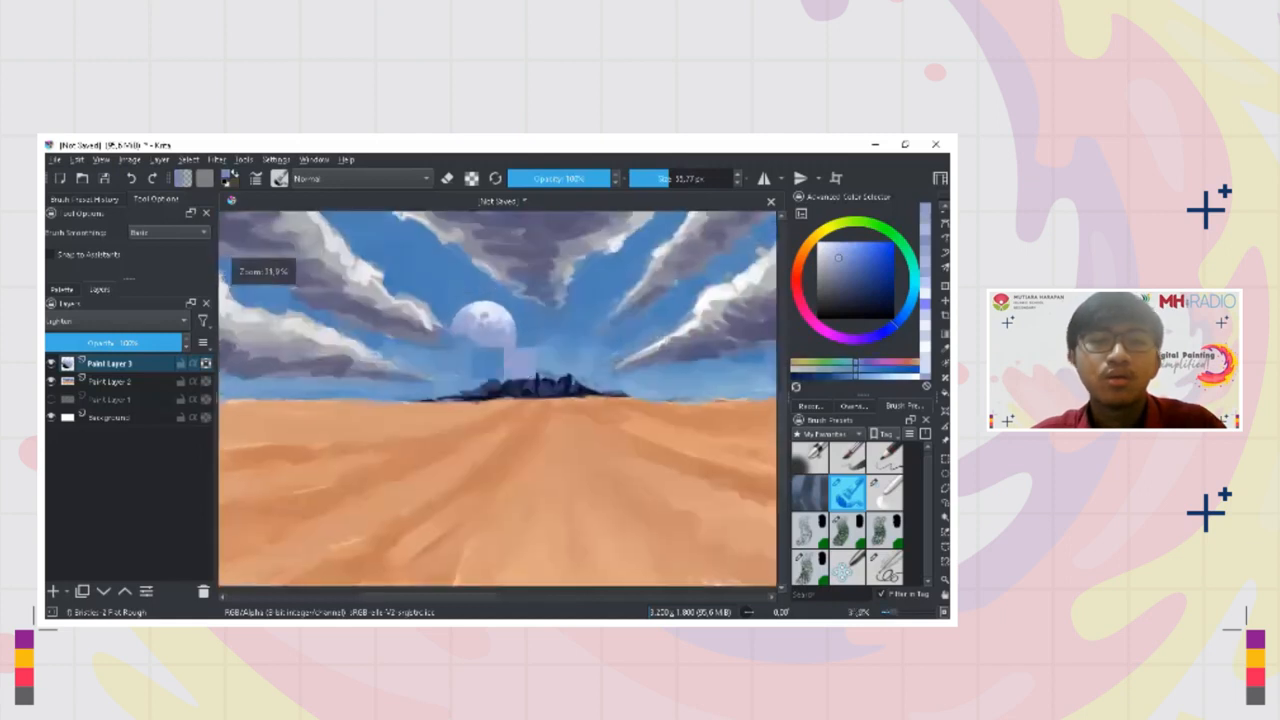
ctrl+click(480, 380)
ctrl+click(491, 382)
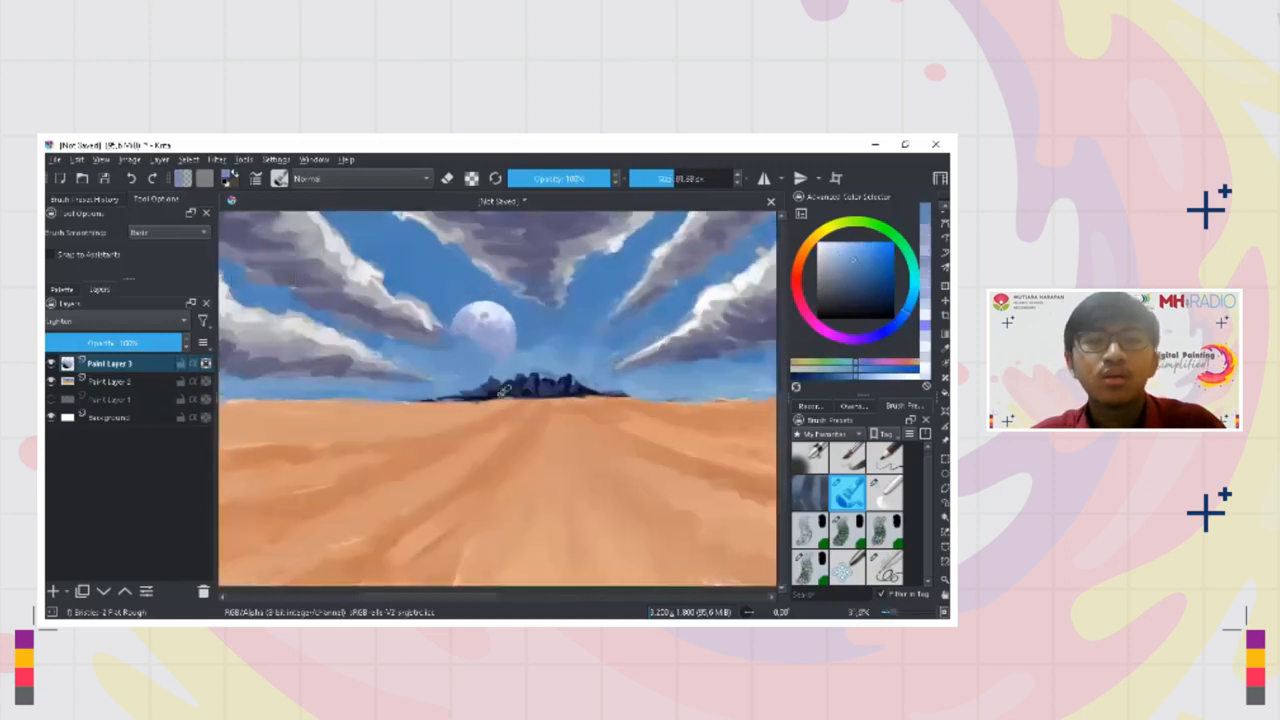
click(818, 318)
mouse_move(490, 344)
shift+mouse_down()
mouse_move(506, 344)
mouse_move(488, 346)
shift+mouse_up()
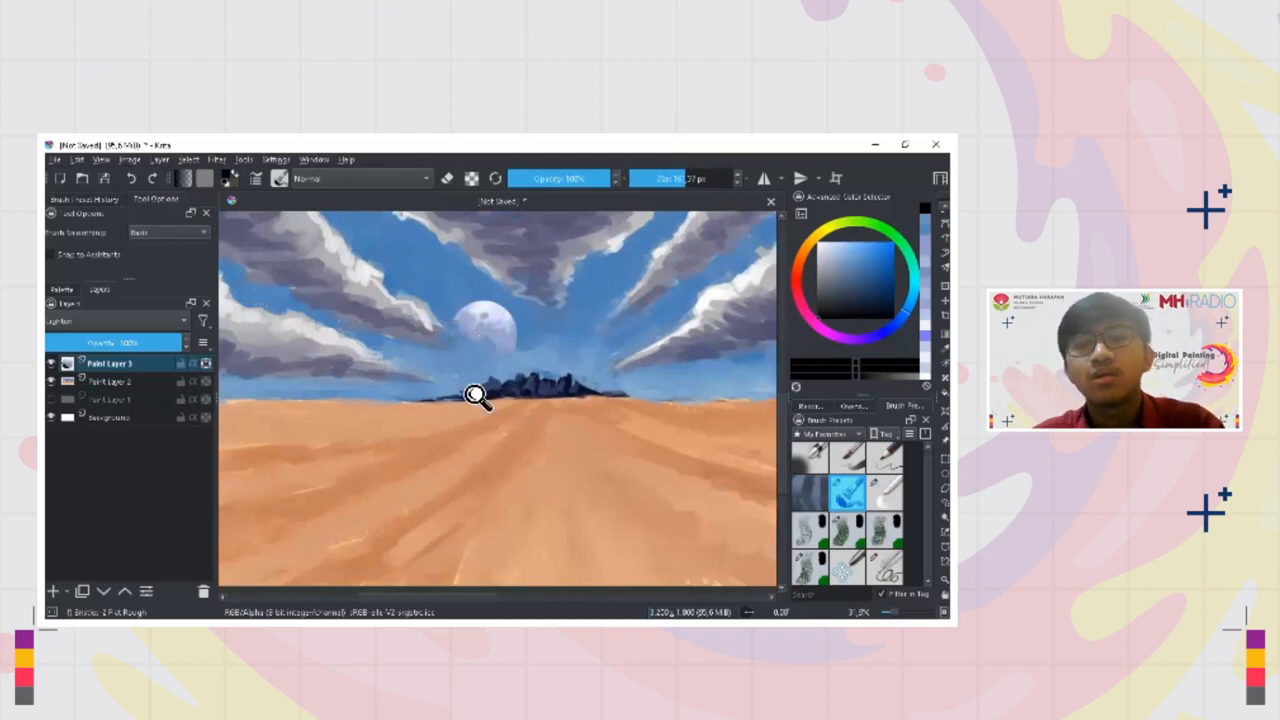
scroll(474, 391, down, 3)
scroll(472, 368, up, 2)
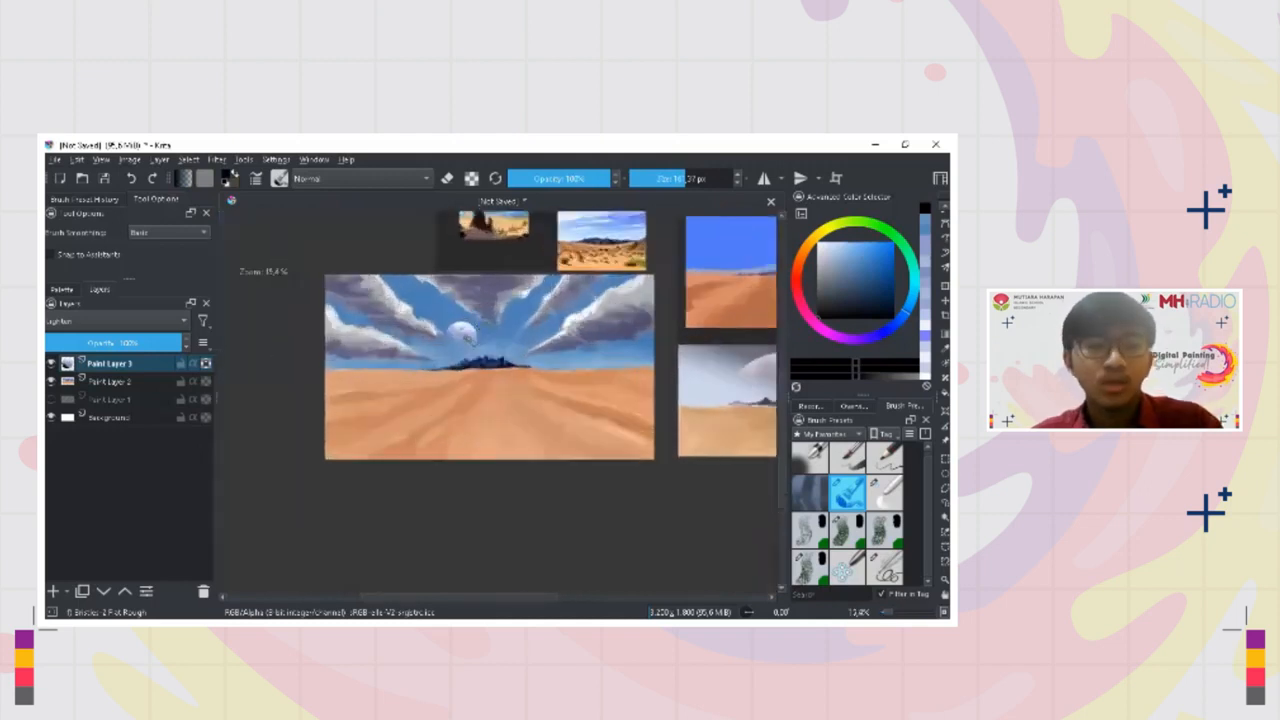
Move the moon slightly to the right above the mountains with the Transform tool, and return to the brush
key(ctrl+t)
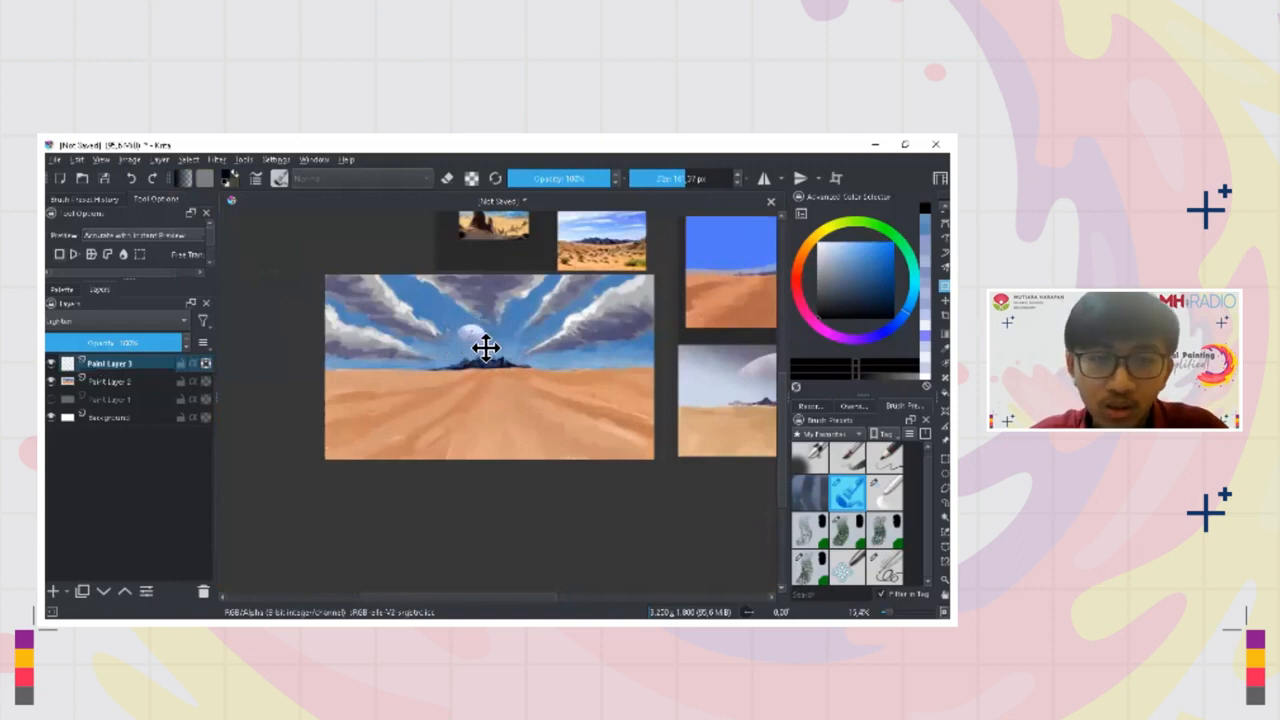
scroll(487, 349, up, 1)
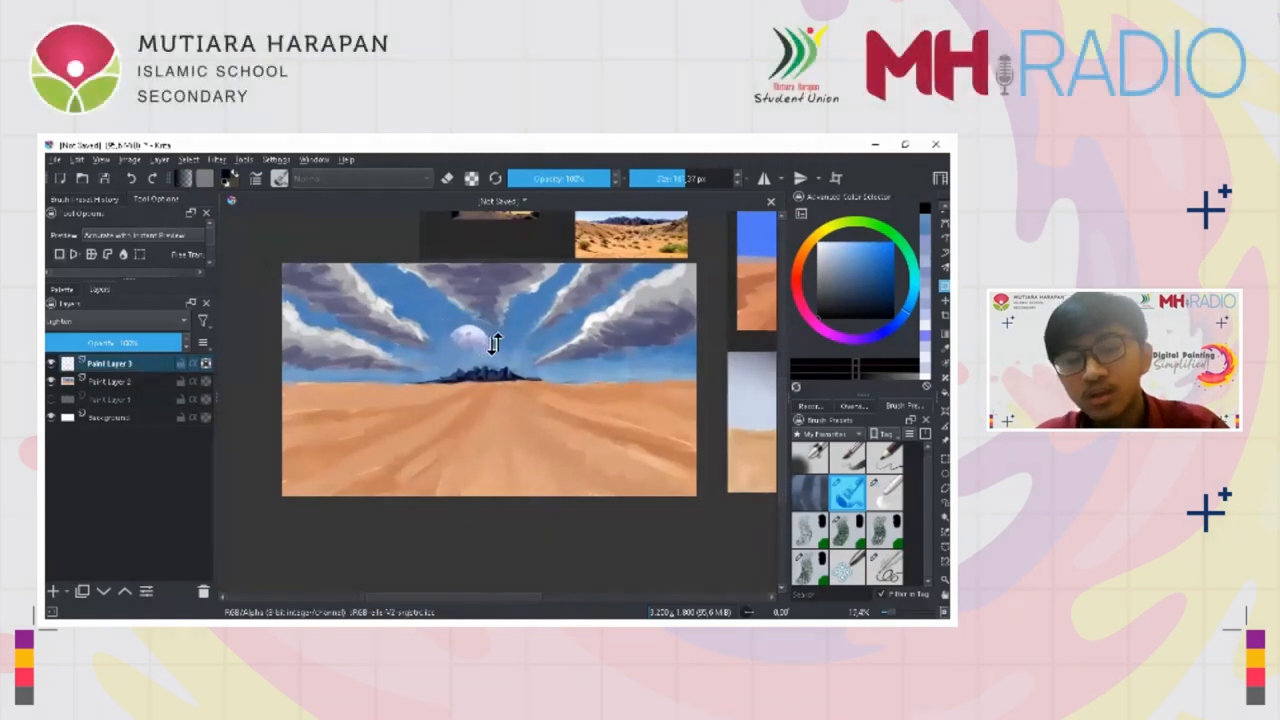
key(b)
Sample near-white from the reference moon and touch up the painted moon's highlights and pale blue shading
drag(497, 363, 470, 443)
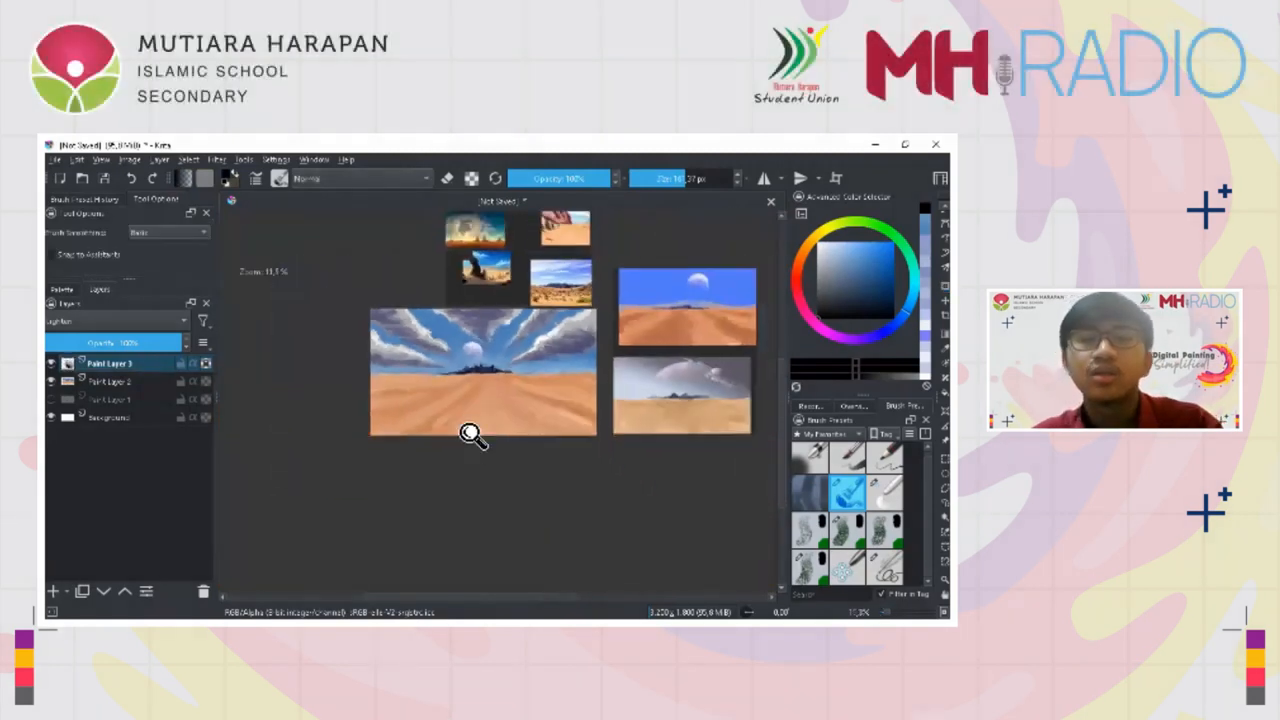
drag(591, 342, 477, 408)
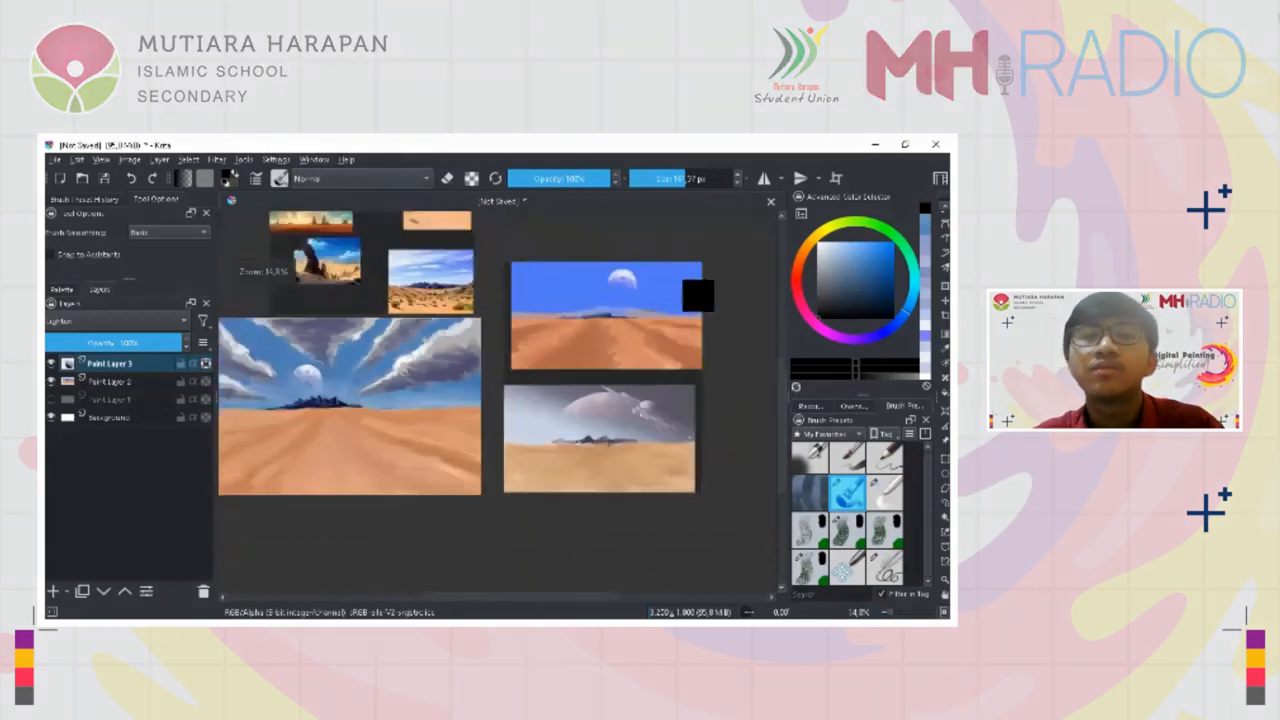
ctrl+click(628, 275)
mouse_move(352, 388)
mouse_down()
mouse_move(429, 374)
mouse_move(401, 312)
mouse_up()
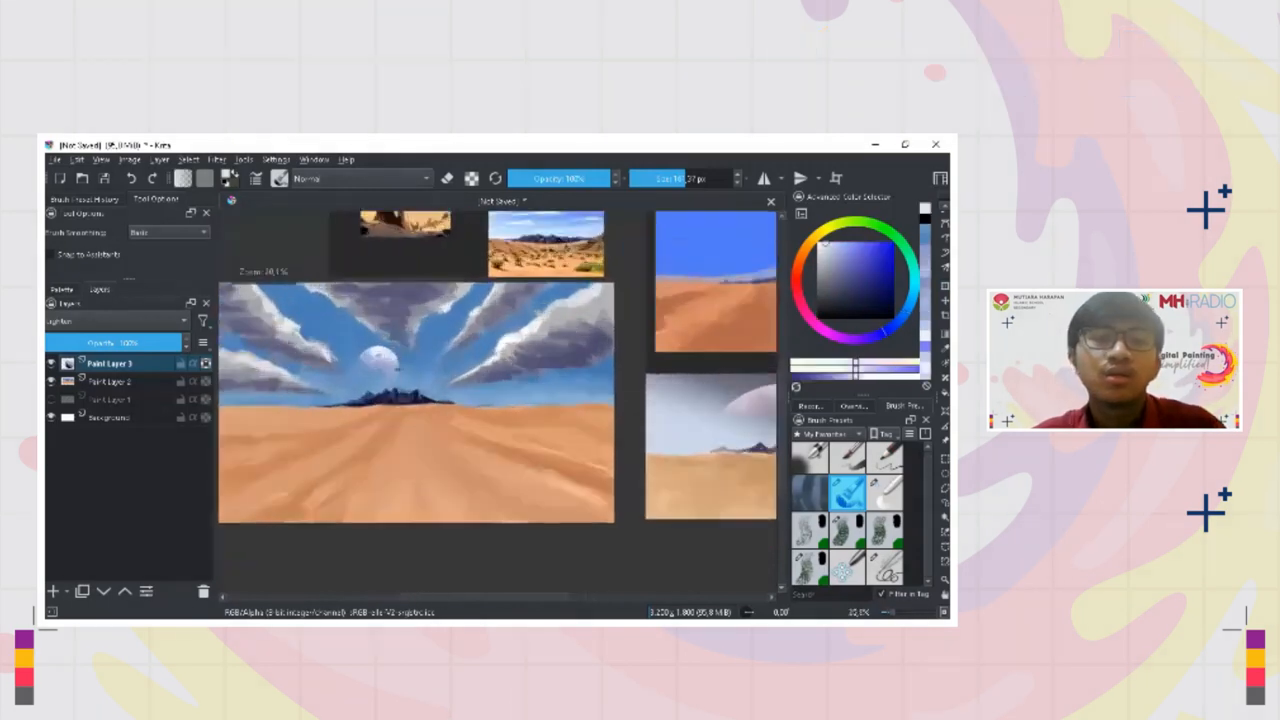
mouse_move(414, 366)
mouse_down()
mouse_move(465, 398)
mouse_move(457, 321)
mouse_up()
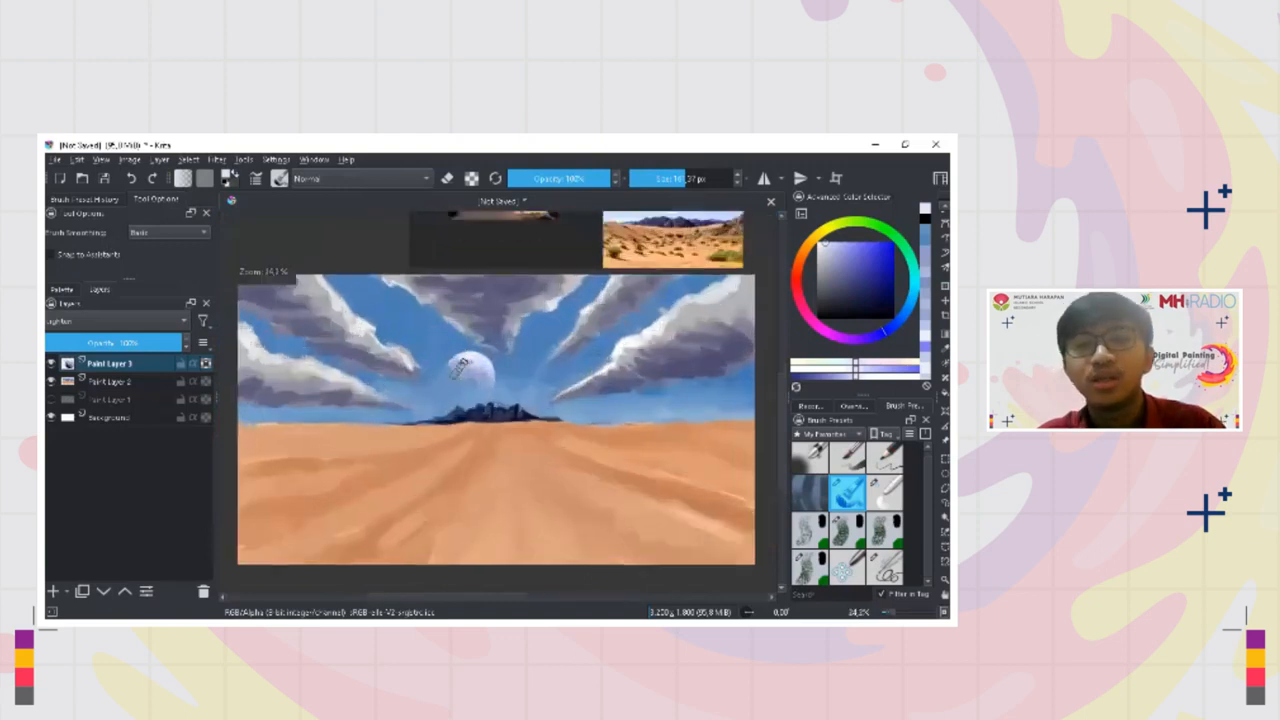
ctrl+click(483, 389)
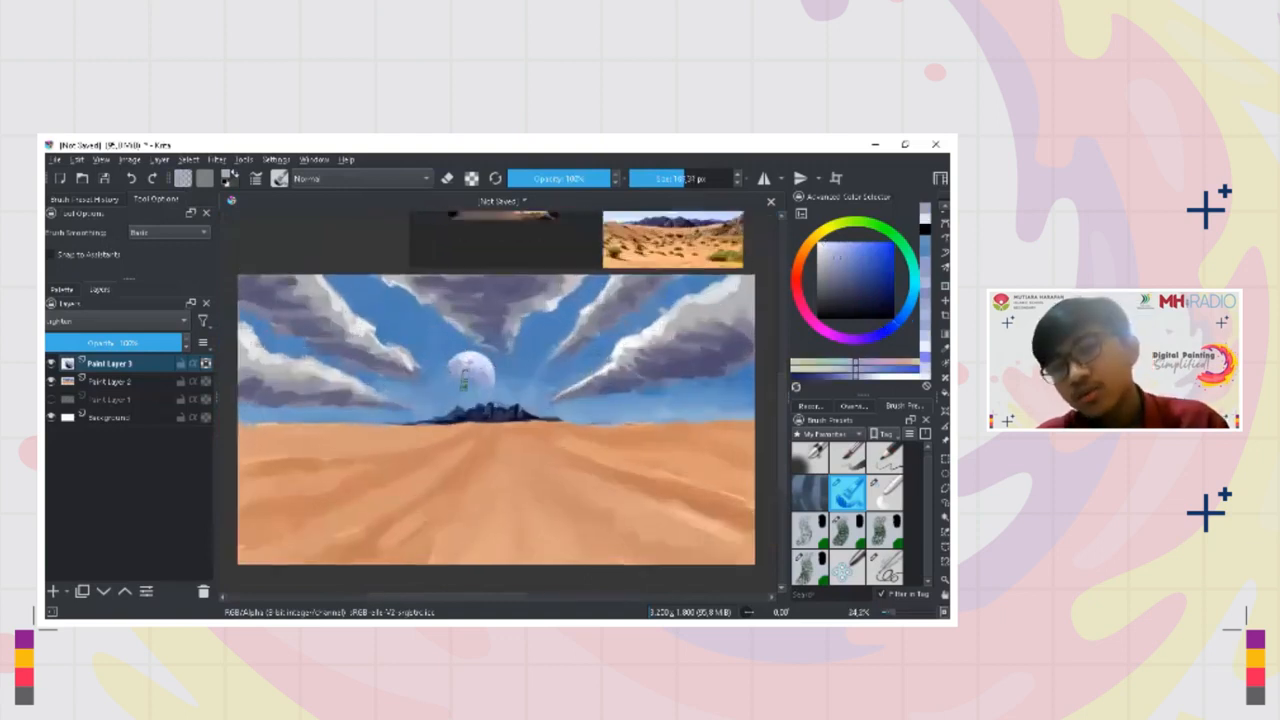
mouse_move(550, 352)
mouse_down()
mouse_move(553, 370)
mouse_move(532, 360)
mouse_move(469, 410)
mouse_up()
mouse_move(469, 410)
mouse_down()
mouse_move(467, 391)
mouse_move(481, 431)
mouse_up()
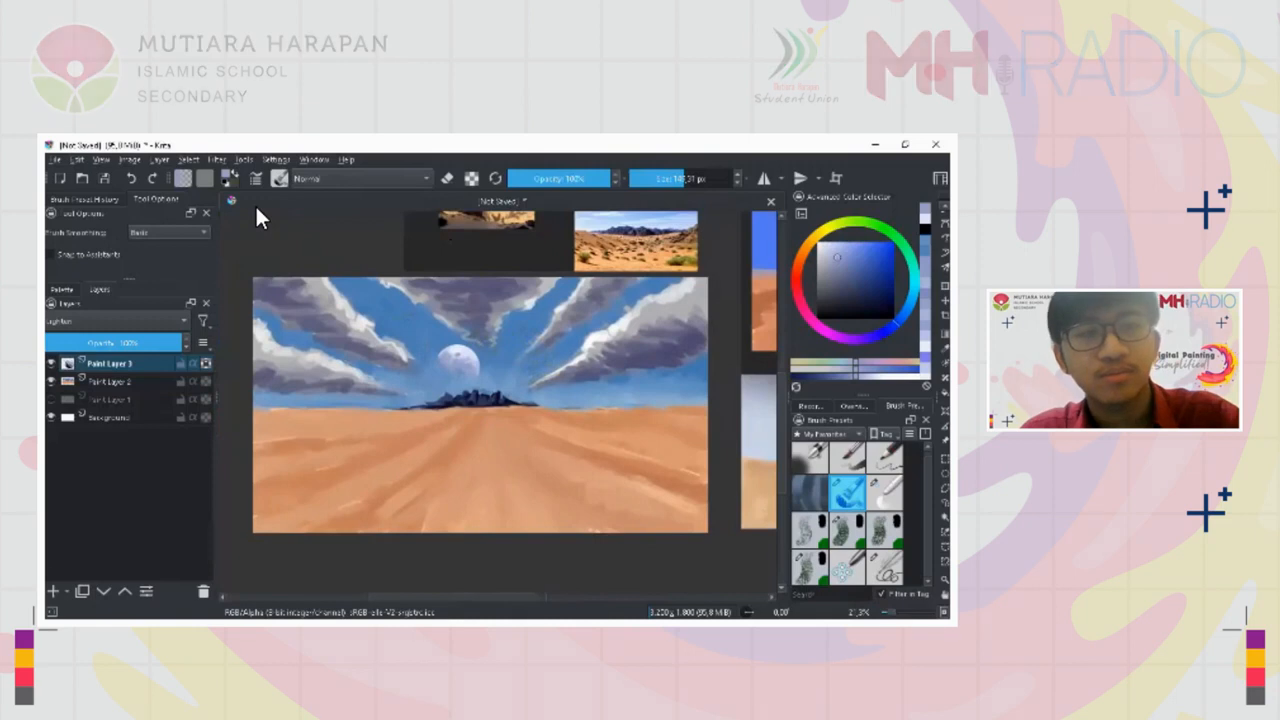
Switch to the presentation window and advance past the "Quick Porto" slide
key(alt+Tab)
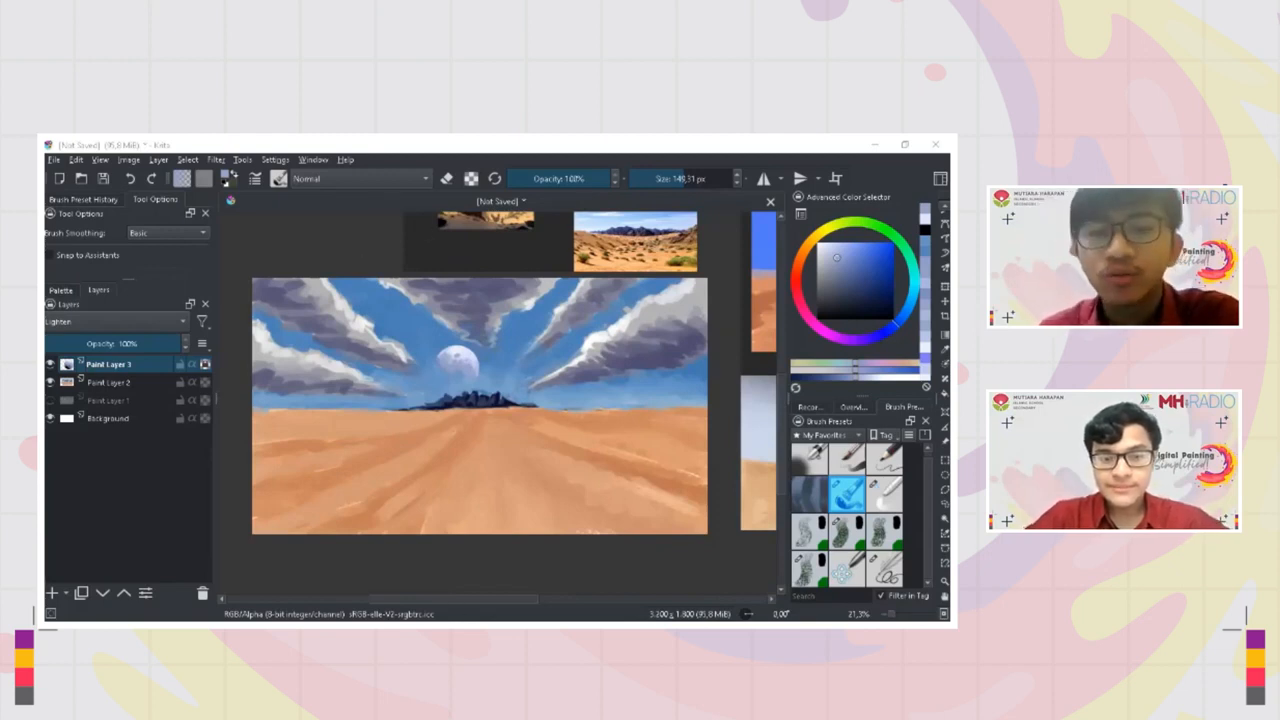
click(537, 606)
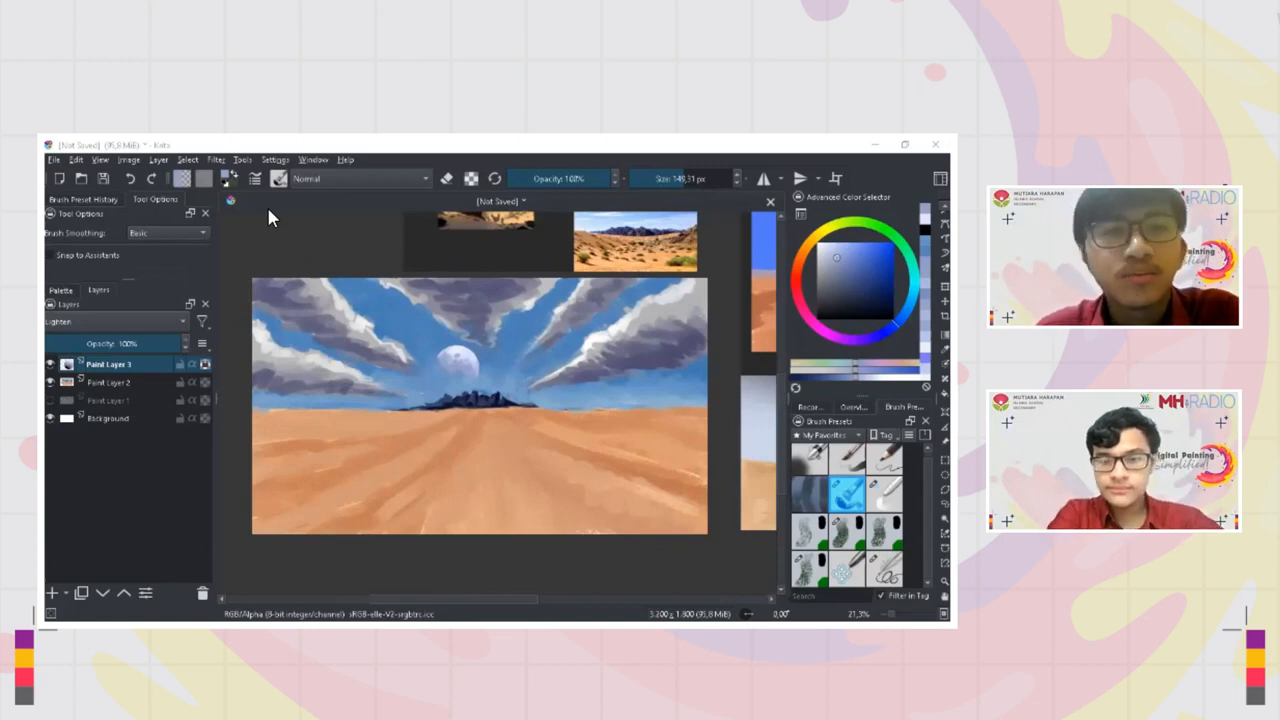
key(alt+Tab)
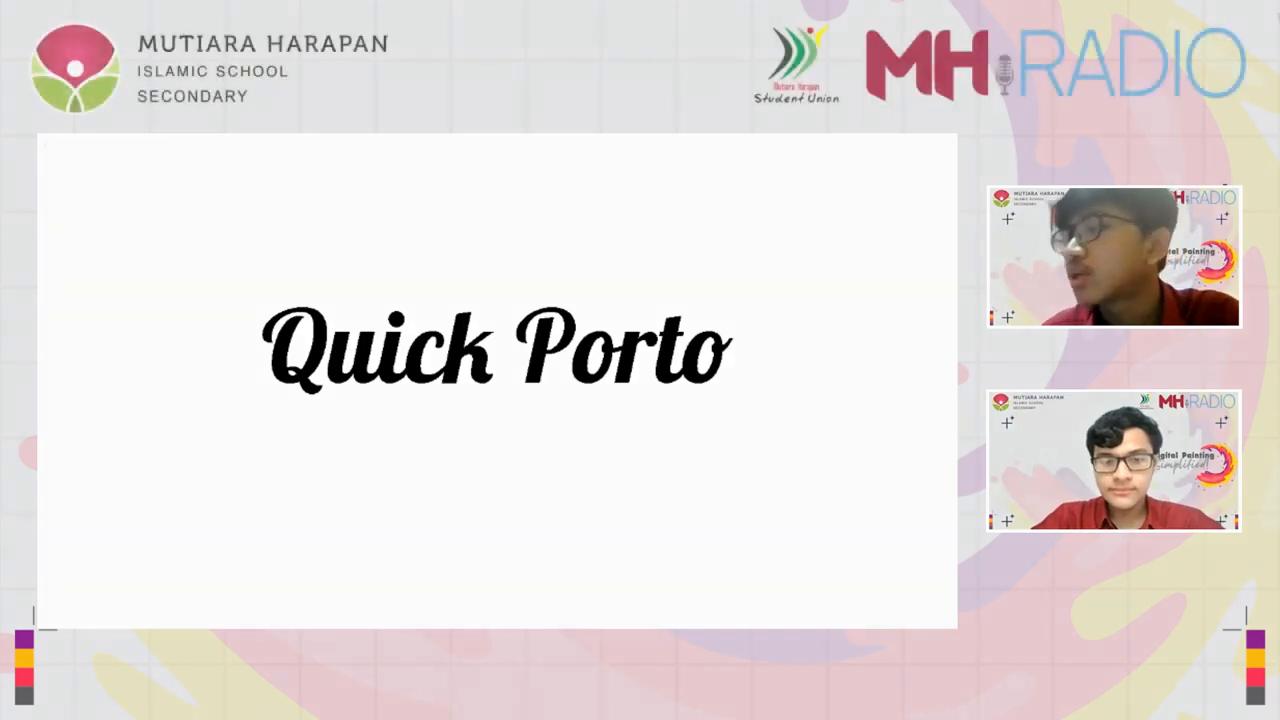
key(Right)
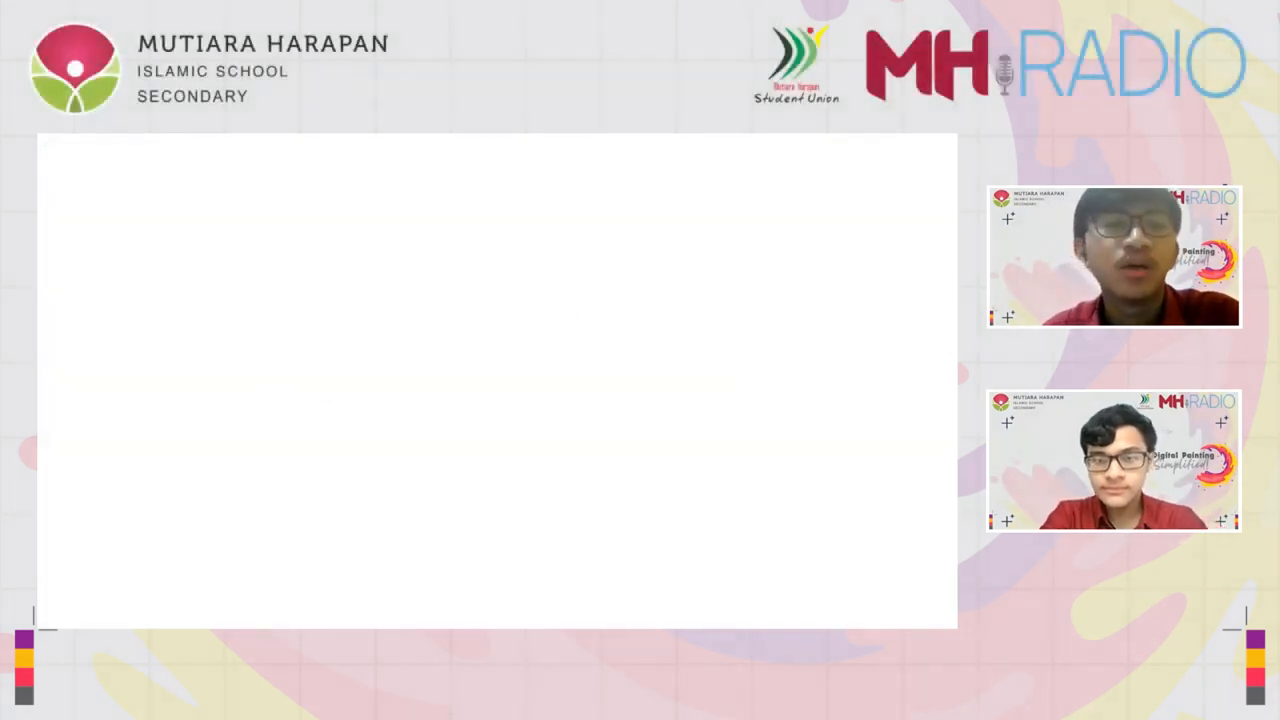